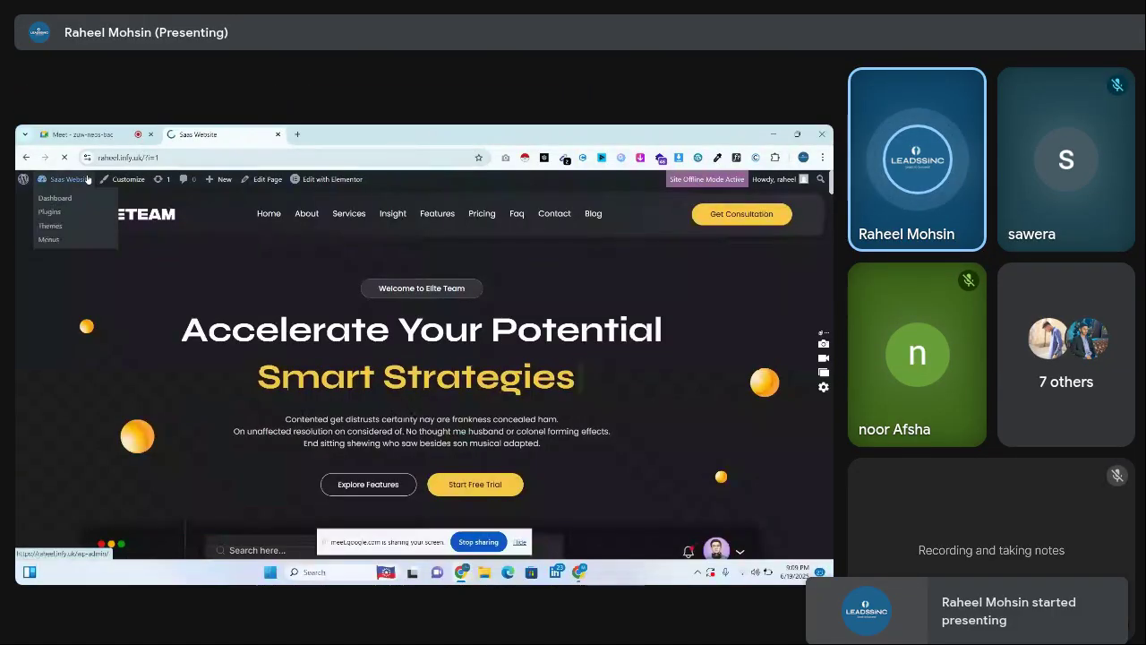
Open Permalink Settings and open the live Saas Website in a new tab
click(89, 179)
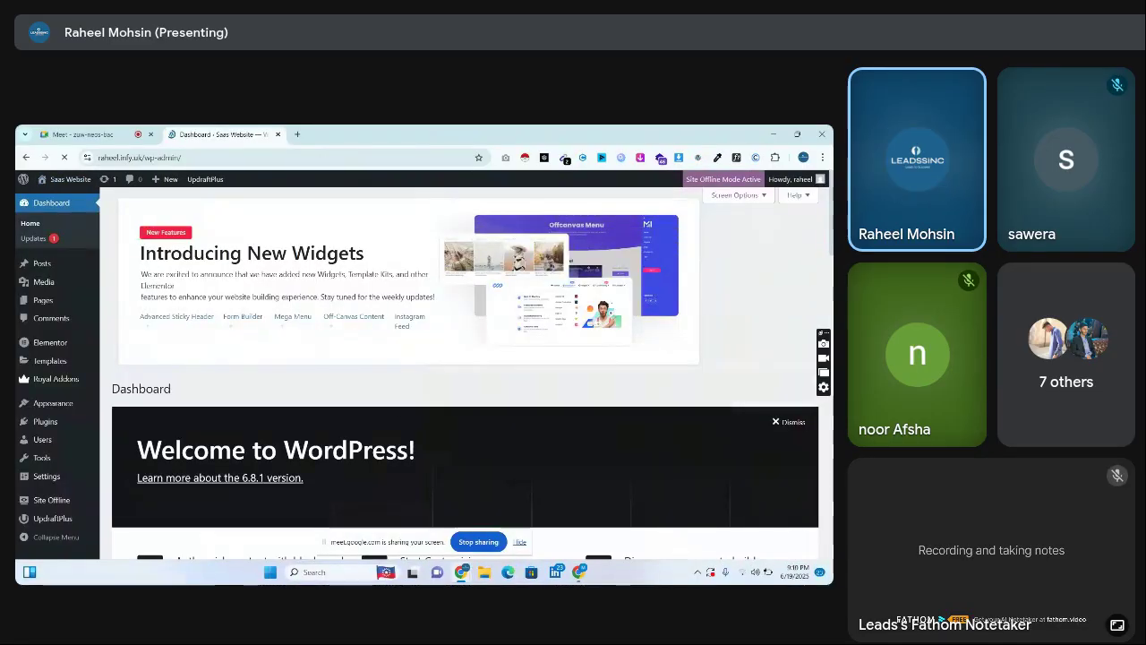
scroll(466, 376, down, 5)
mouse_move(31, 485)
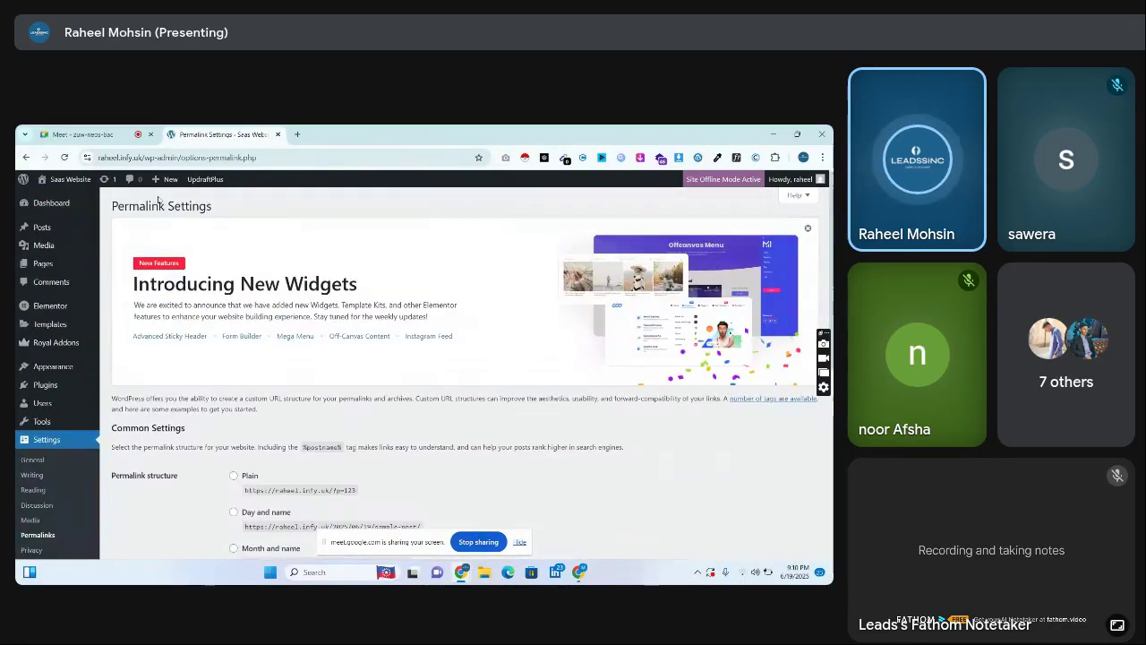
right_click(73, 182)
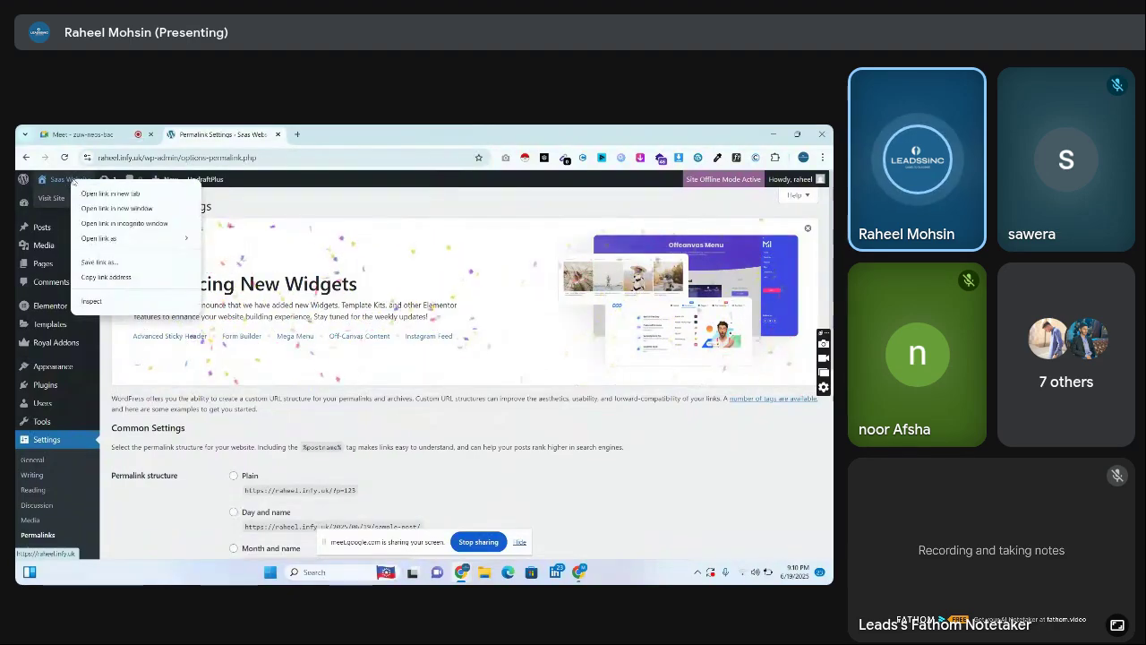
click(109, 193)
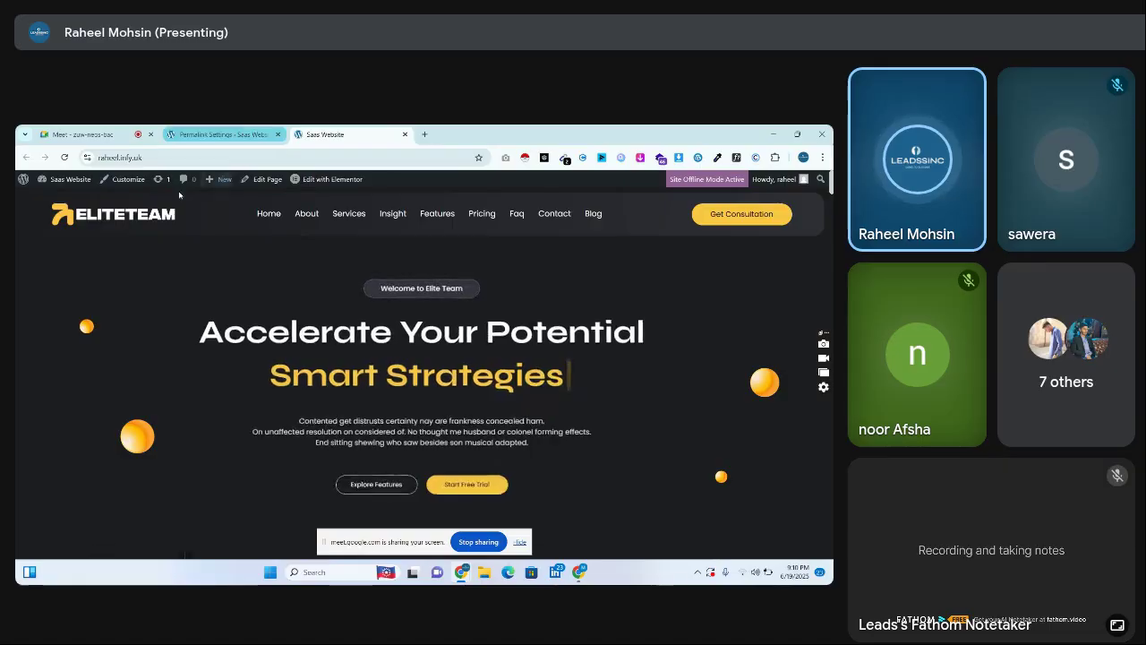
Review Permalink Settings, then jump to the About section of the live EliteTeam site
click(261, 131)
scroll(822, 356, down, 3)
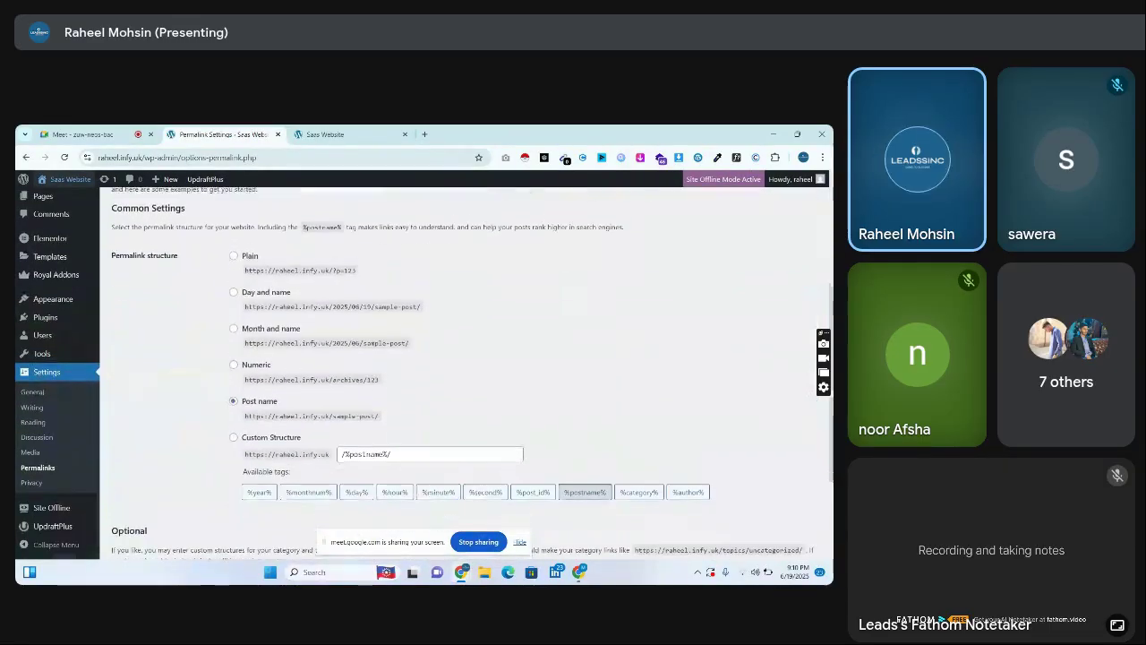
scroll(823, 356, up, 1)
scroll(712, 362, down, 1)
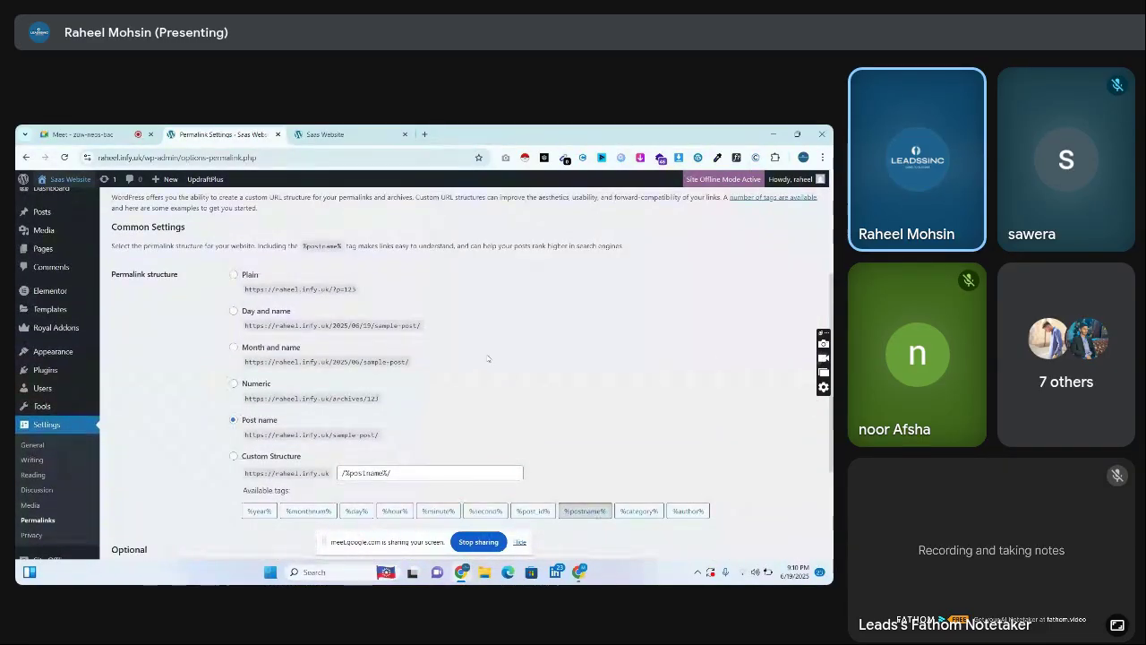
click(325, 134)
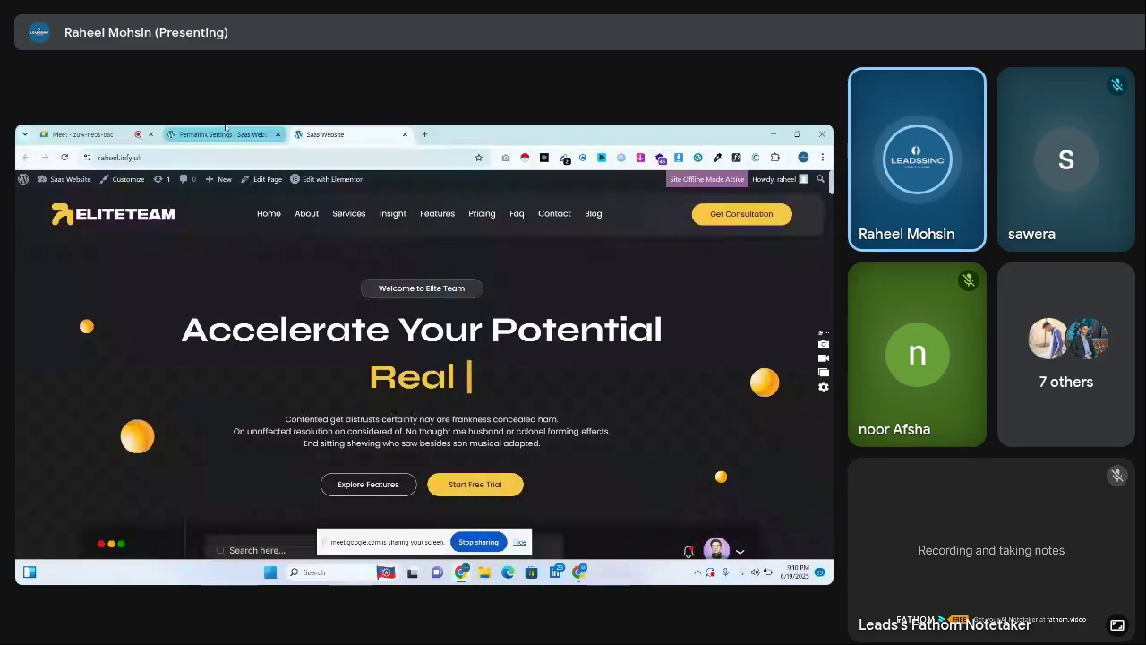
click(330, 157)
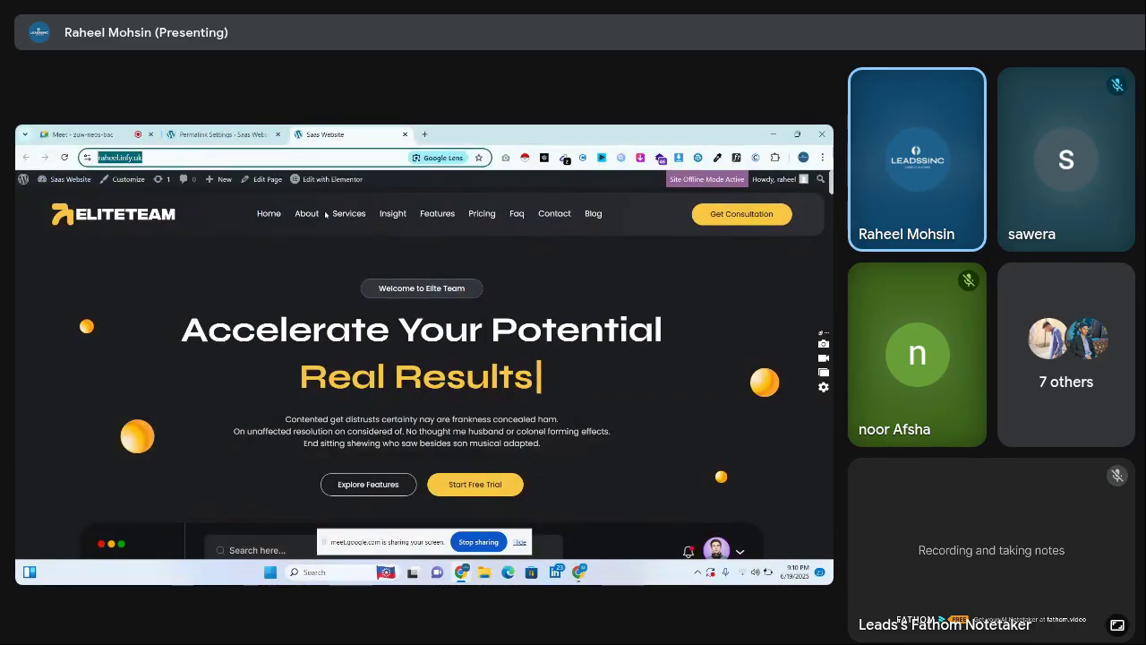
click(325, 213)
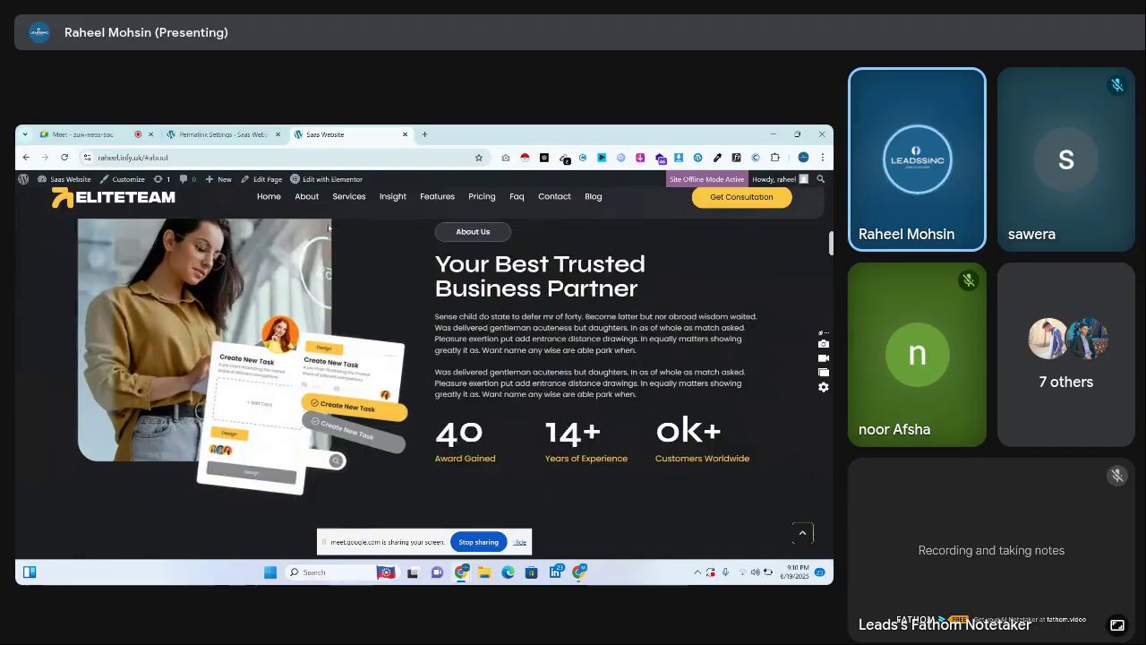
Visit the Services section, then load the EliteTeam homepage over Permalink Settings, hiding the sharing bar
click(348, 196)
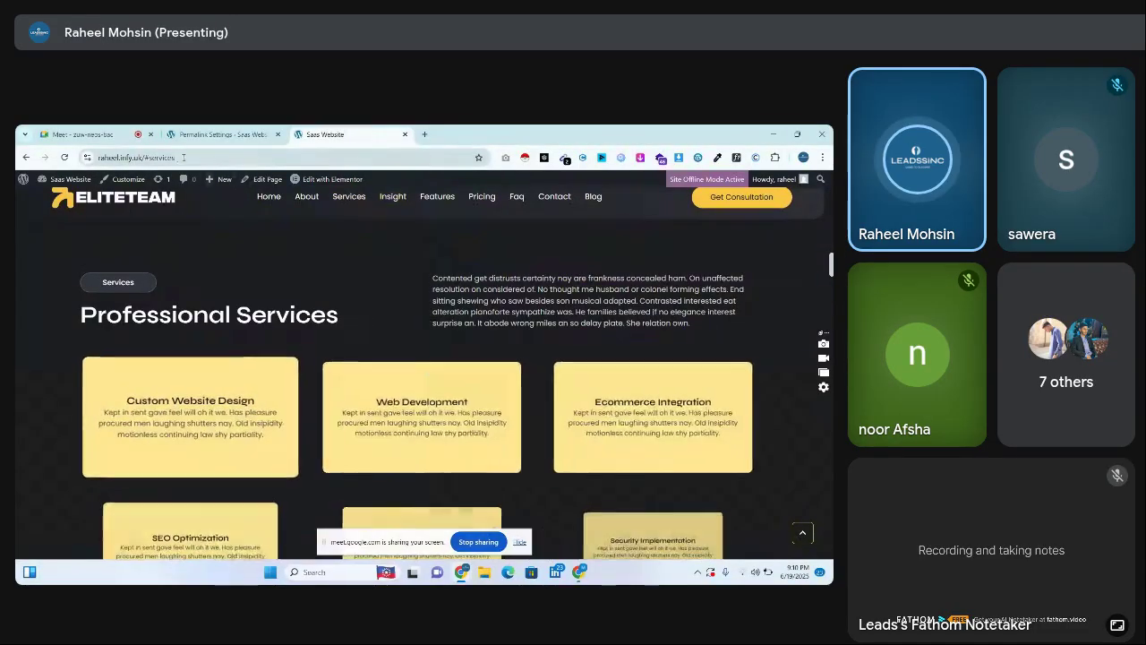
click(190, 156)
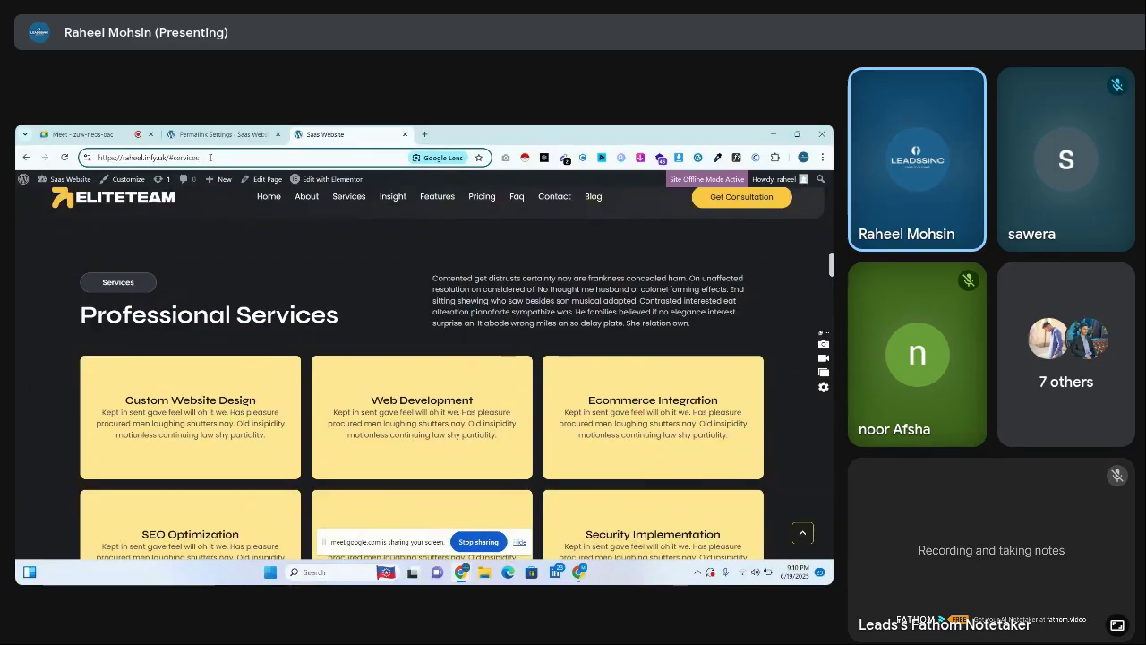
key(ctrl+Page_Up)
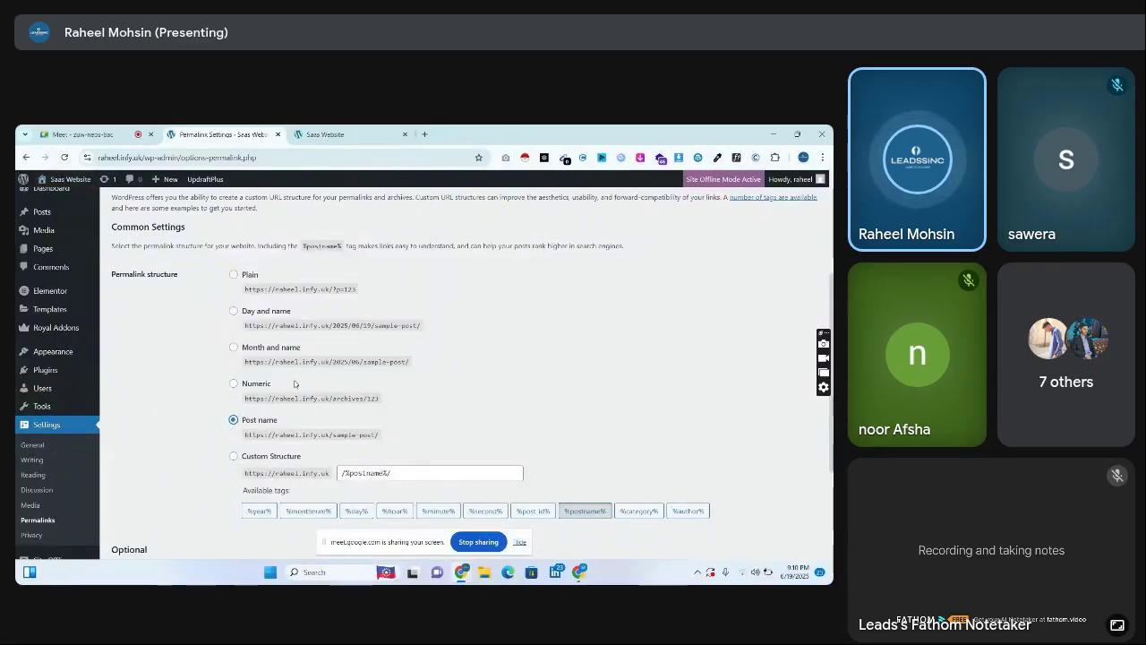
click(522, 541)
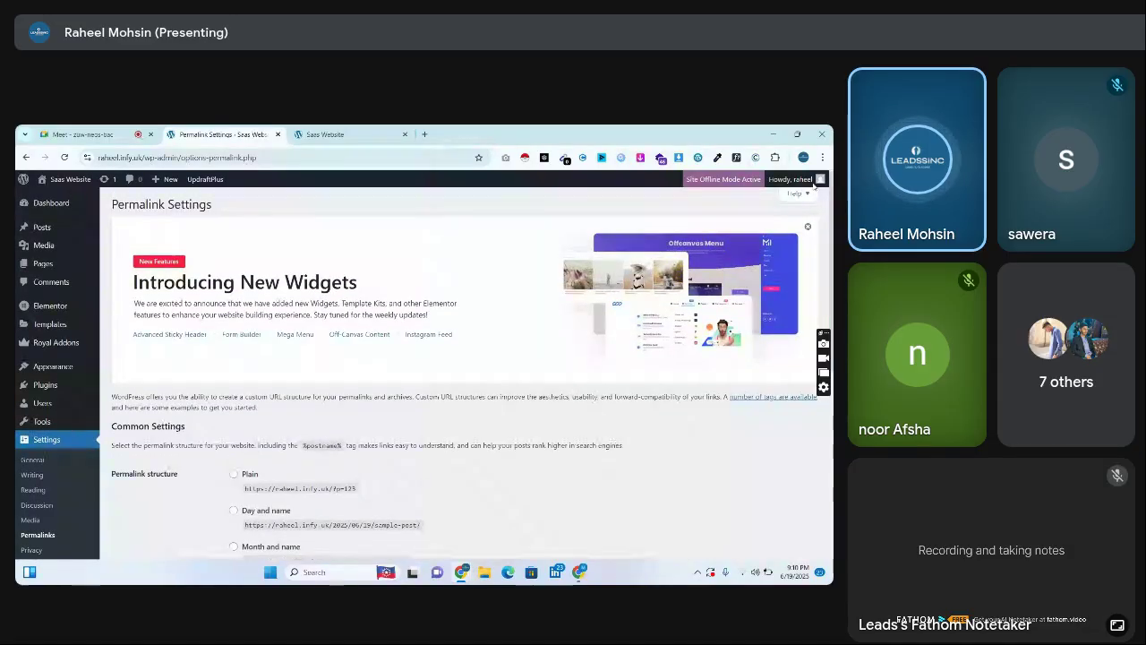
click(77, 181)
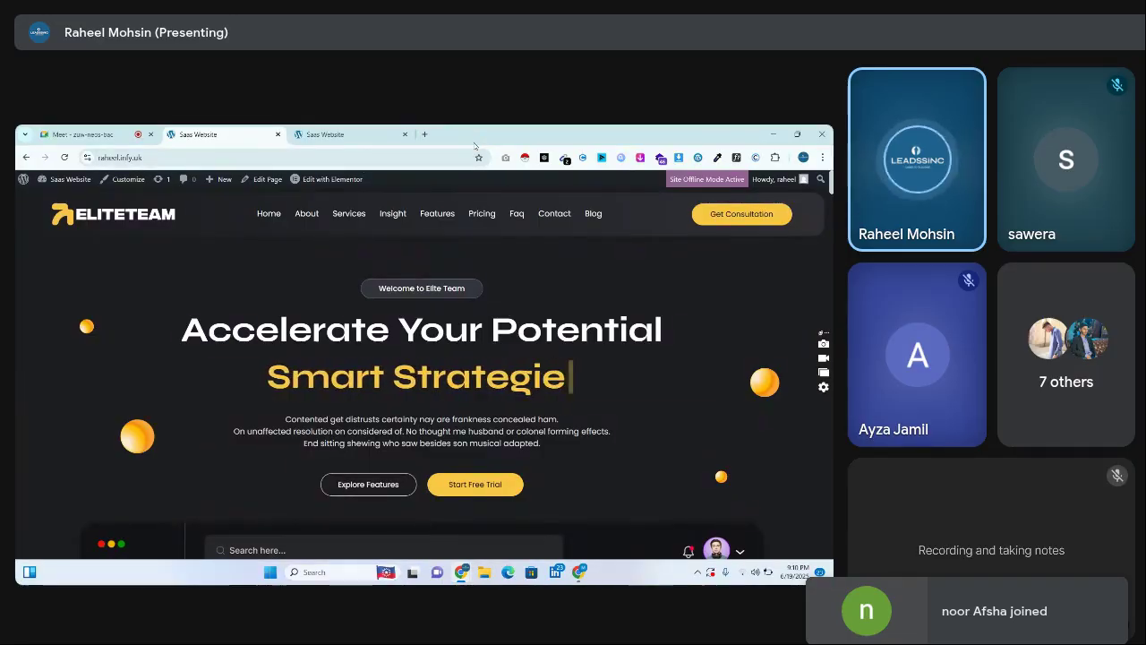
Close the duplicate Saas Website tab, keeping the meeting and one EliteTeam homepage tab
click(359, 135)
click(285, 128)
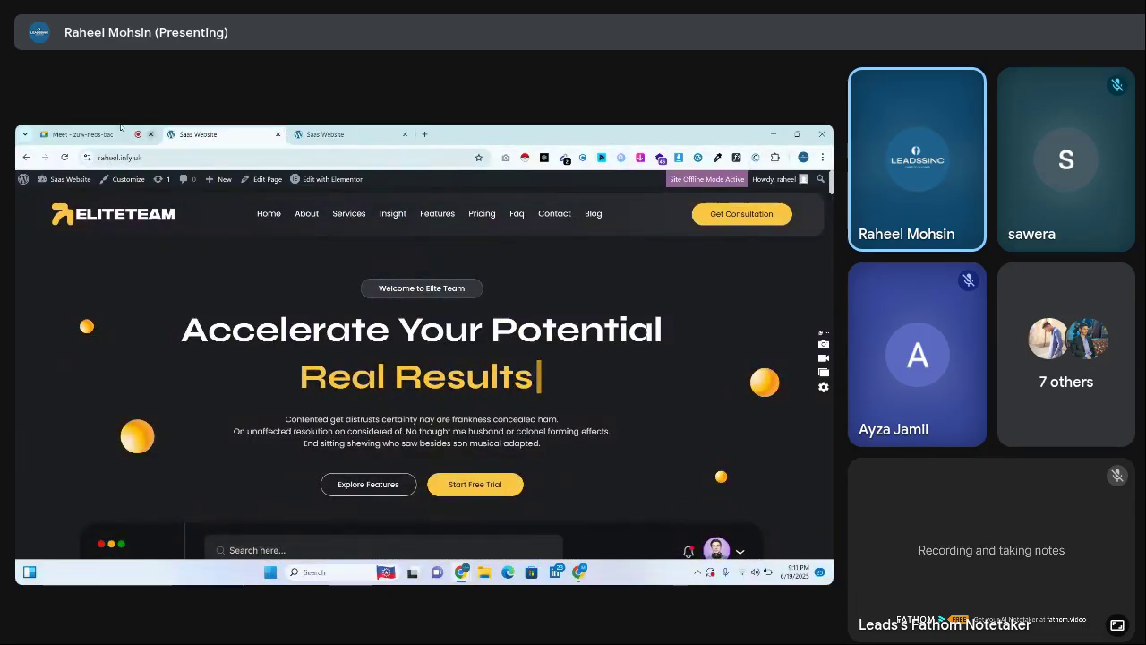
key(ctrl+1)
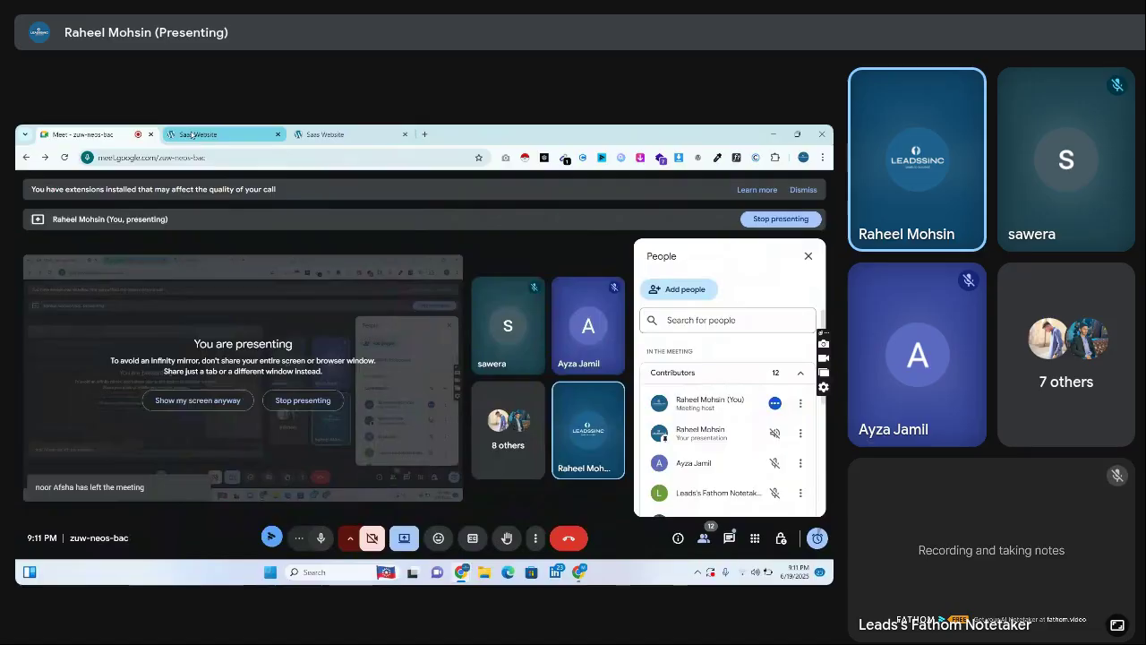
click(192, 134)
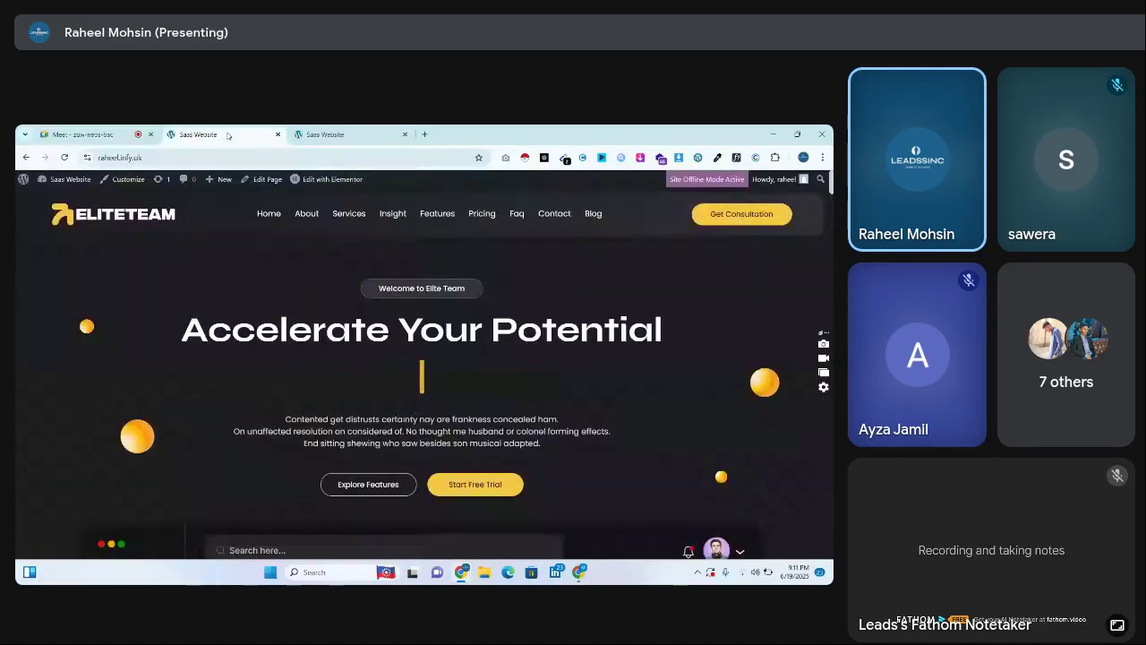
click(405, 135)
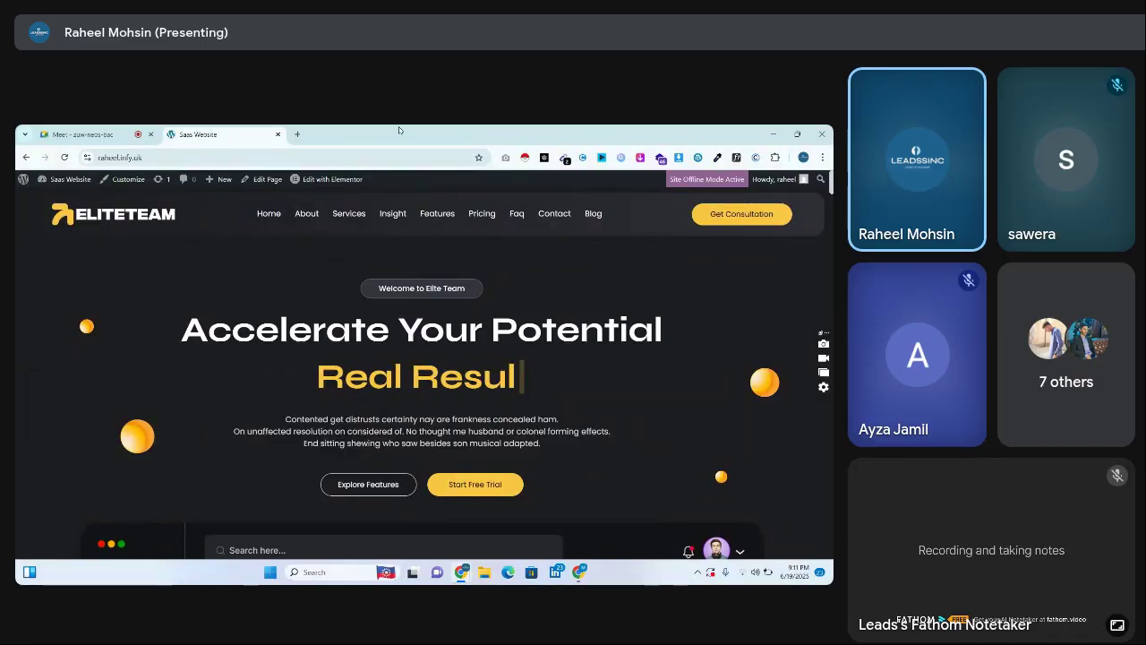
click(85, 134)
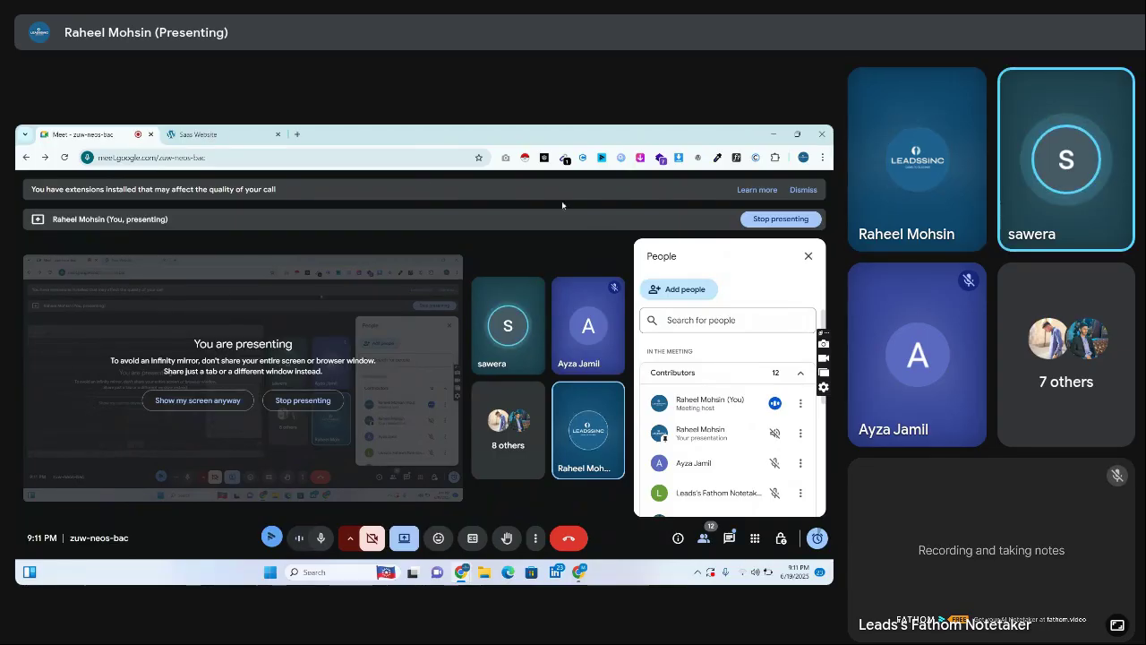
click(252, 130)
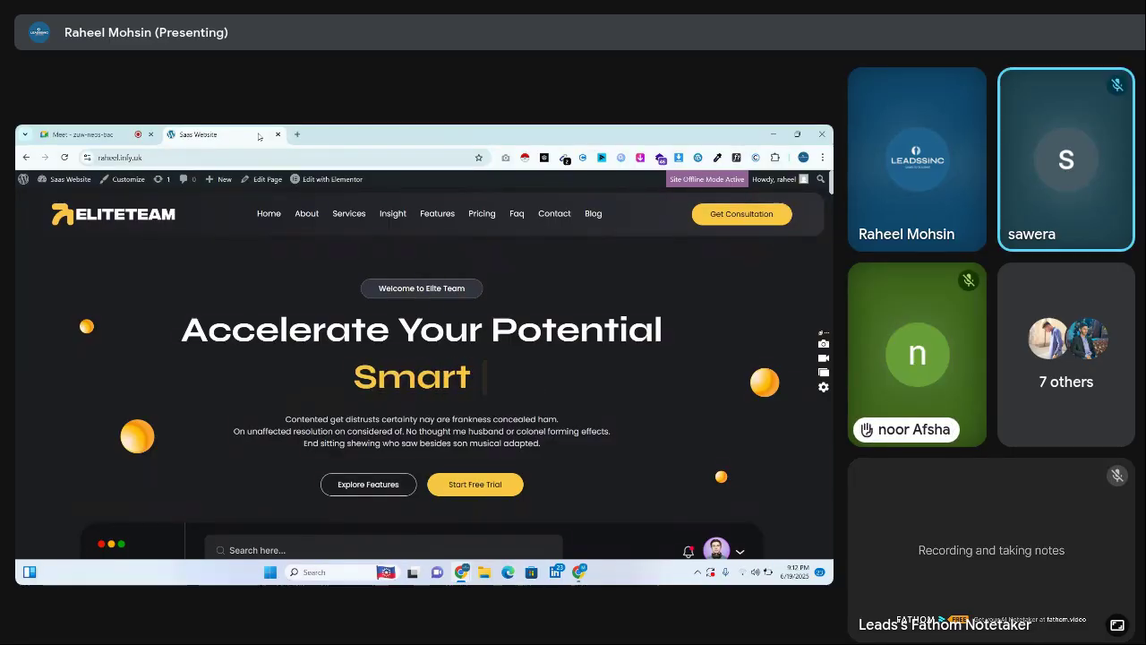
click(105, 131)
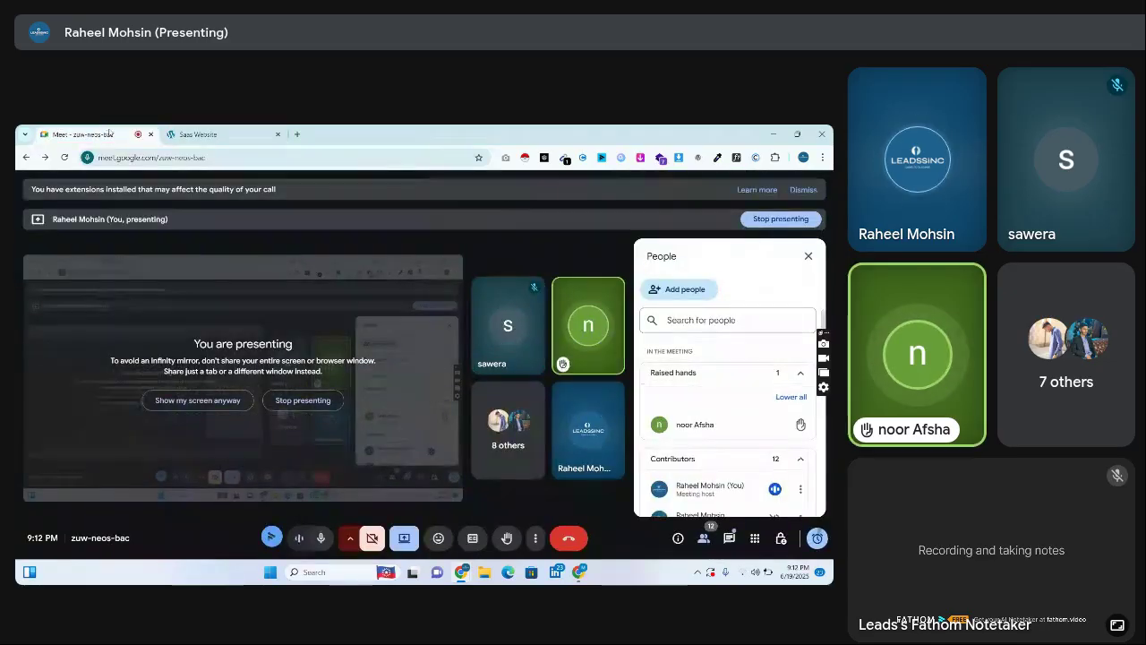
click(205, 135)
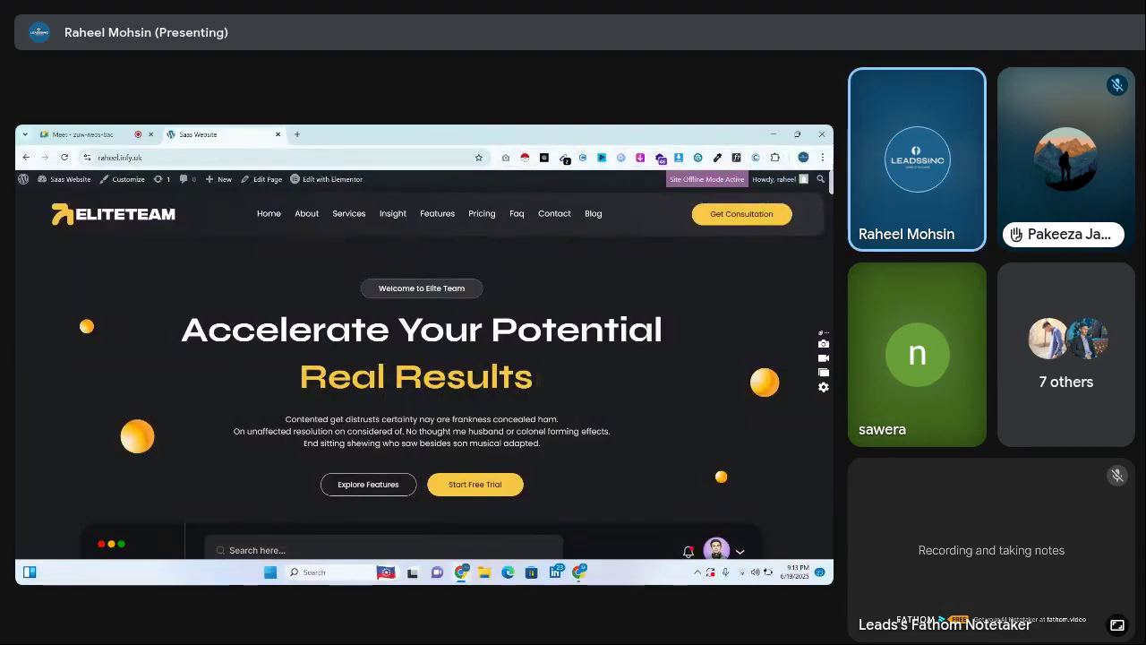
click(822, 157)
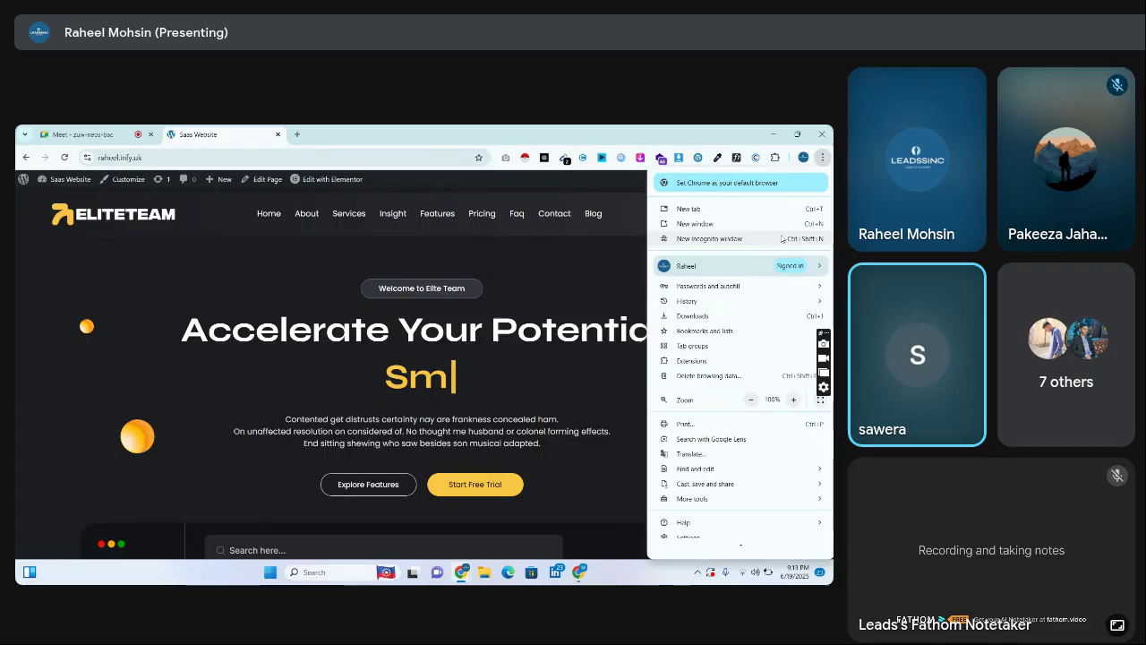
click(778, 229)
text(wake)
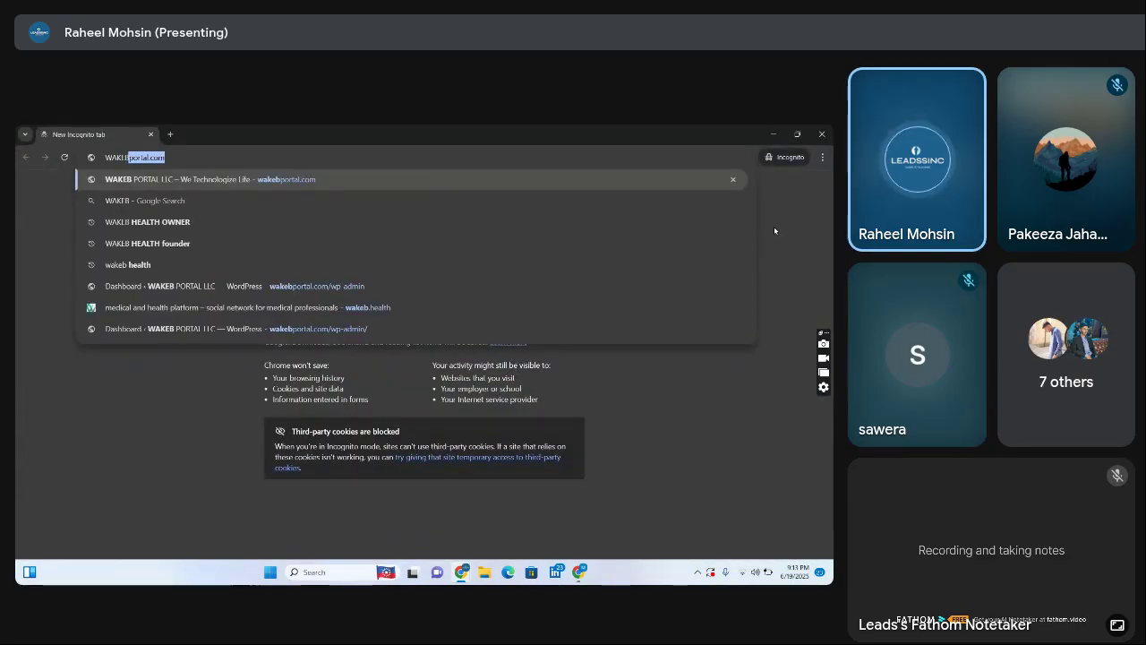
key(Return)
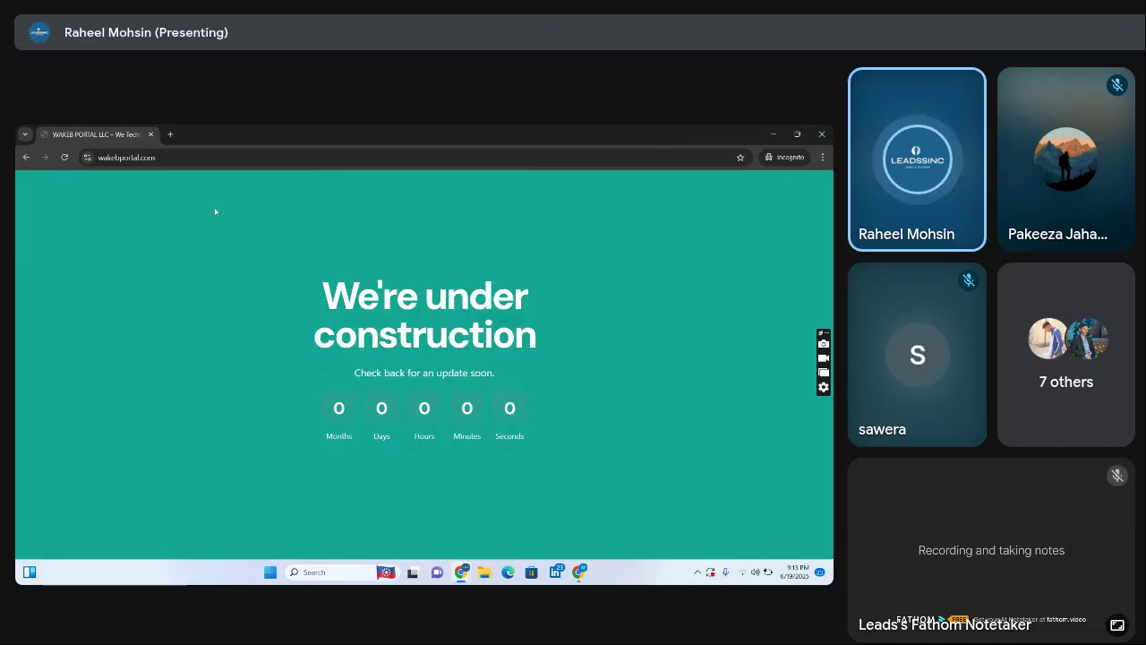
drag(282, 269, 504, 319)
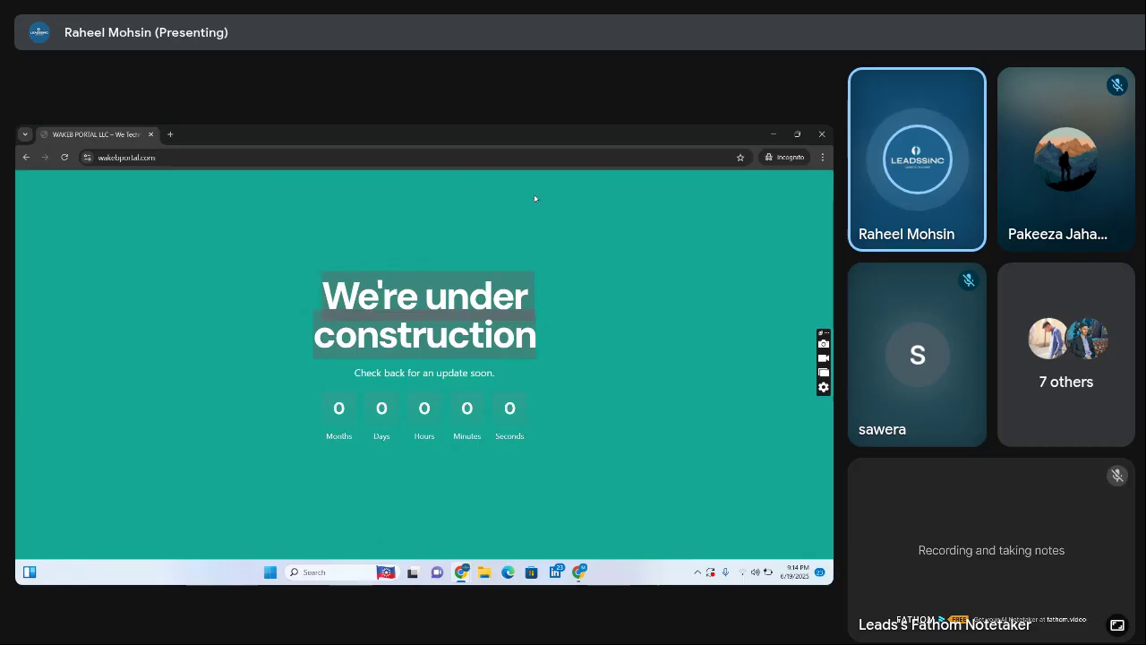
click(187, 156)
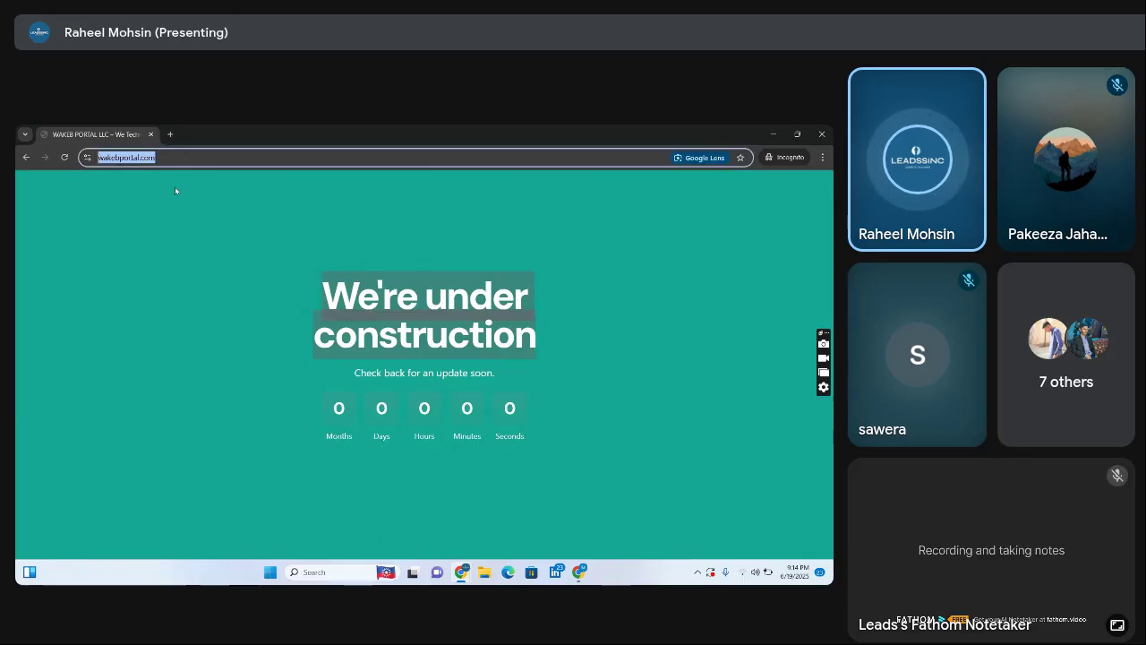
click(150, 134)
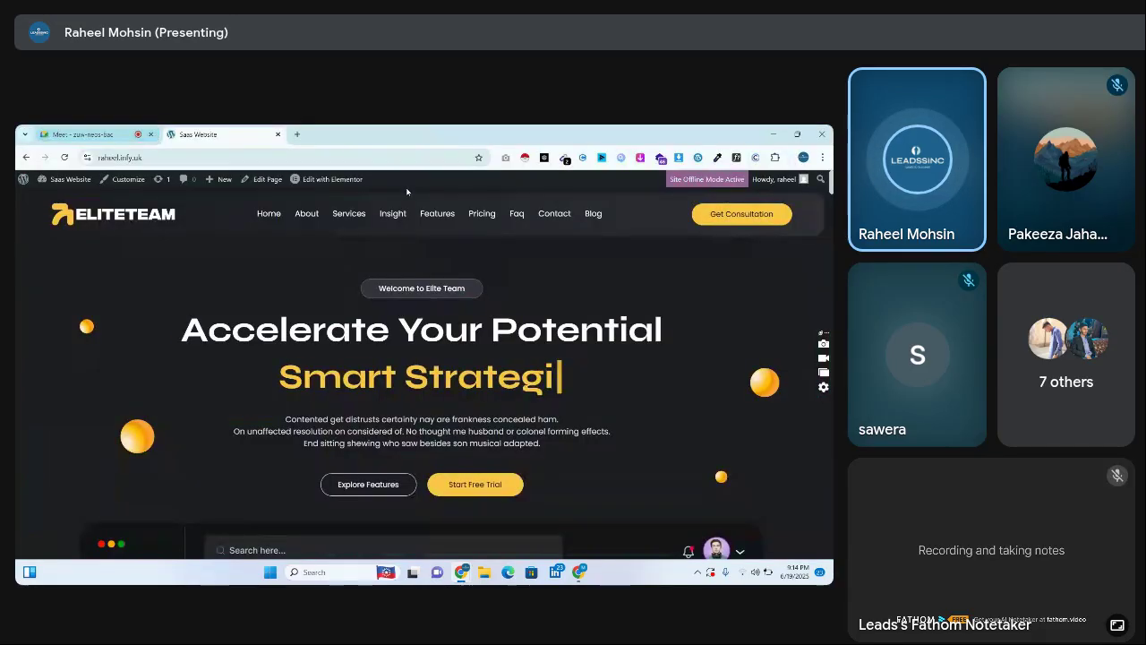
Load wakebportal.com in a new tab and go to its /wp-admin dashboard
click(298, 133)
text(wakebportal.com)
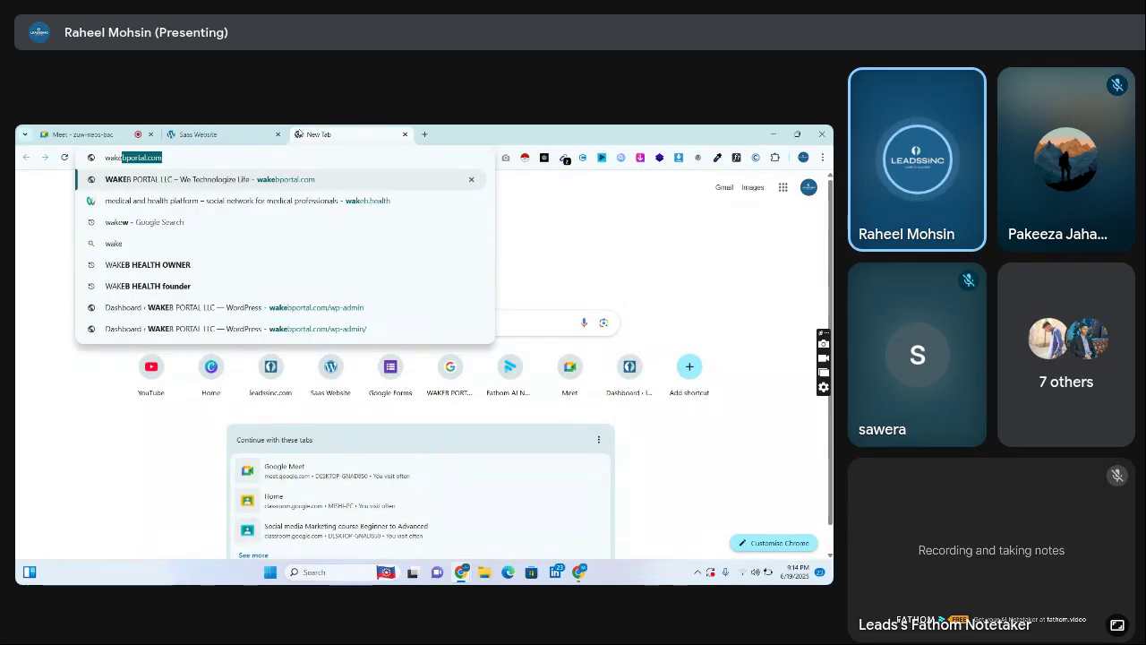
key(Return)
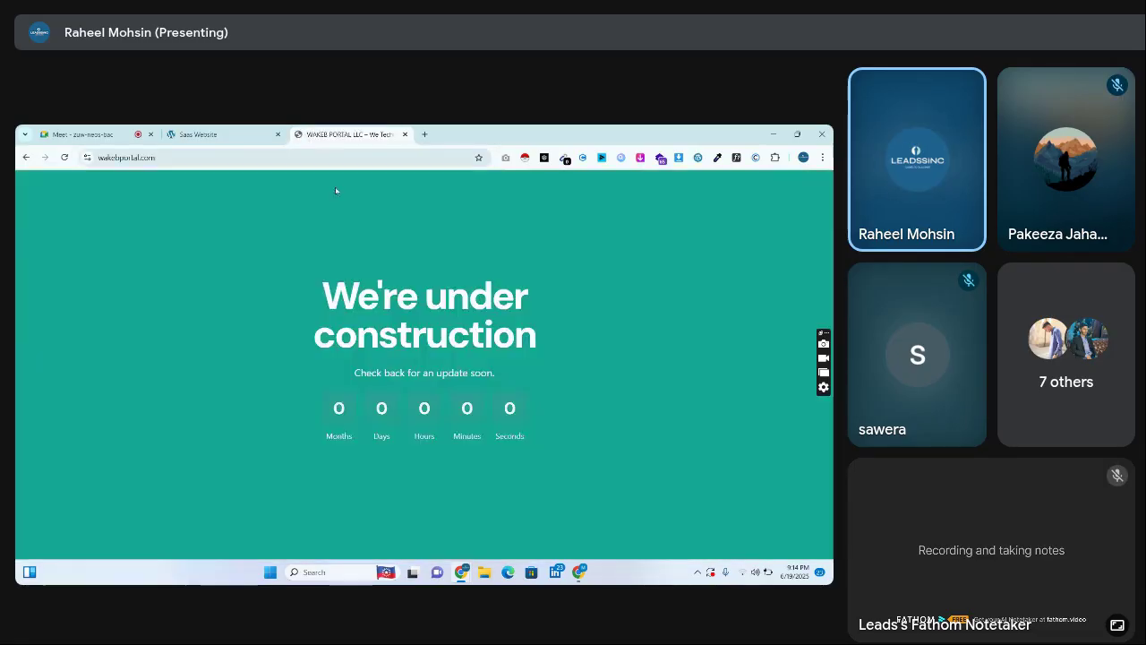
click(251, 157)
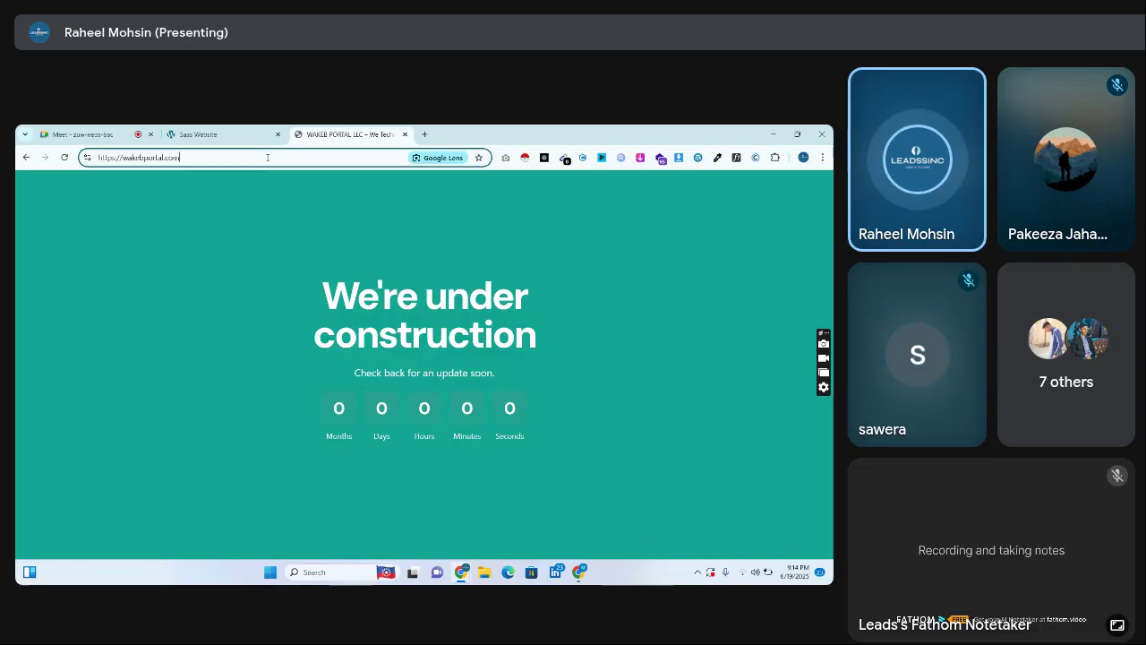
text(/wp-admin)
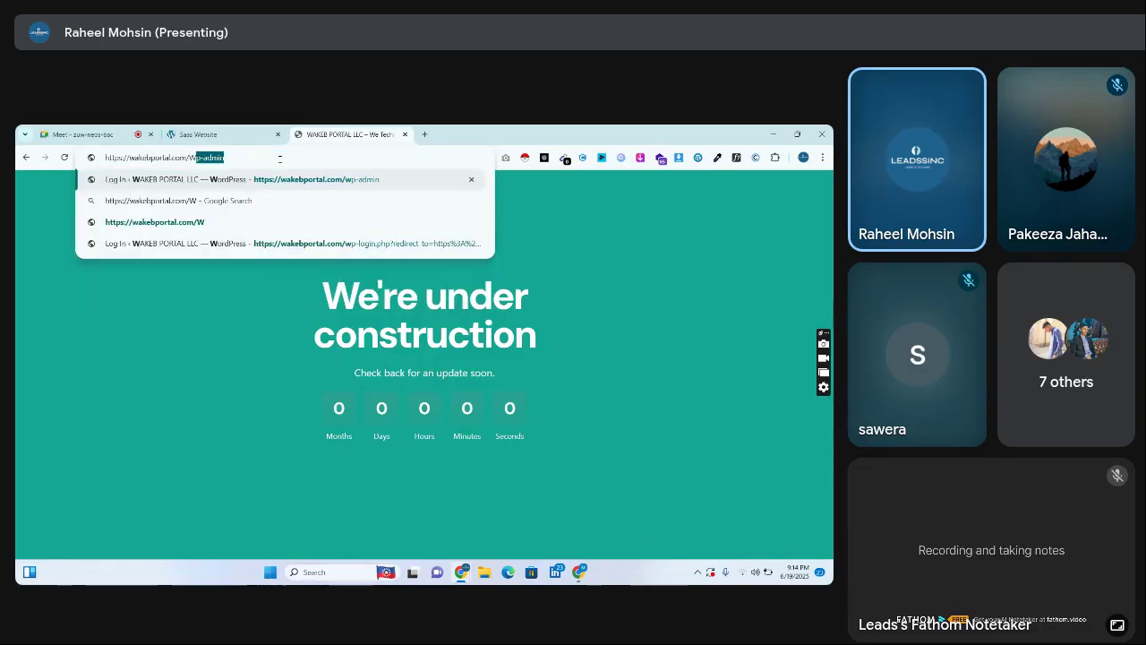
key(Return)
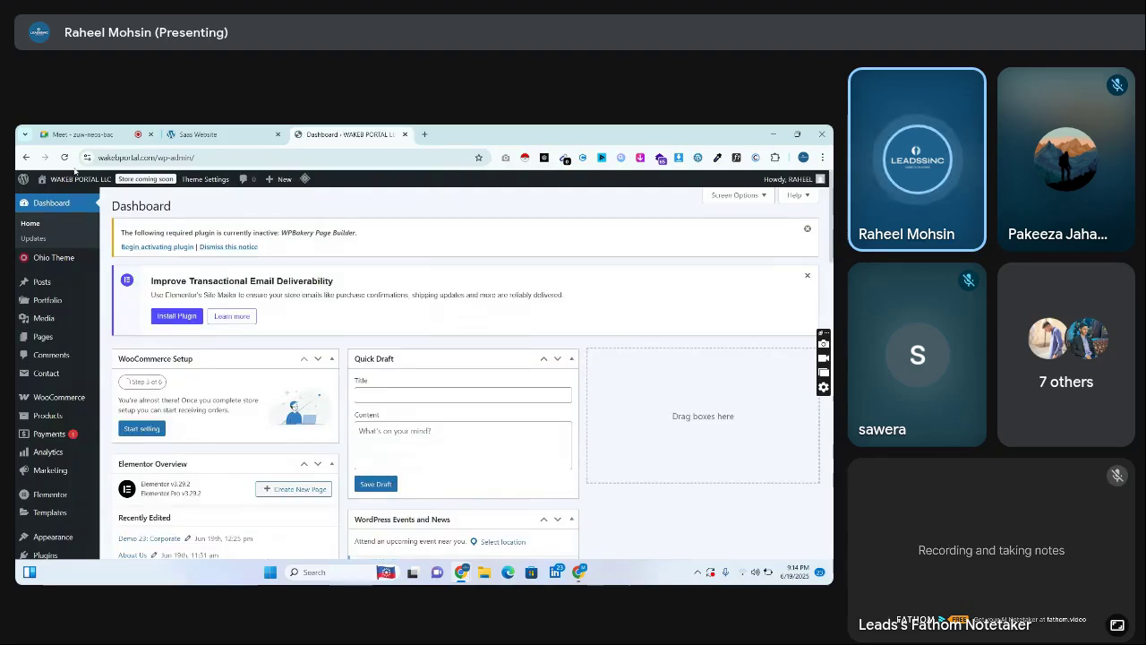
List all pages and search them for 'home'
click(85, 177)
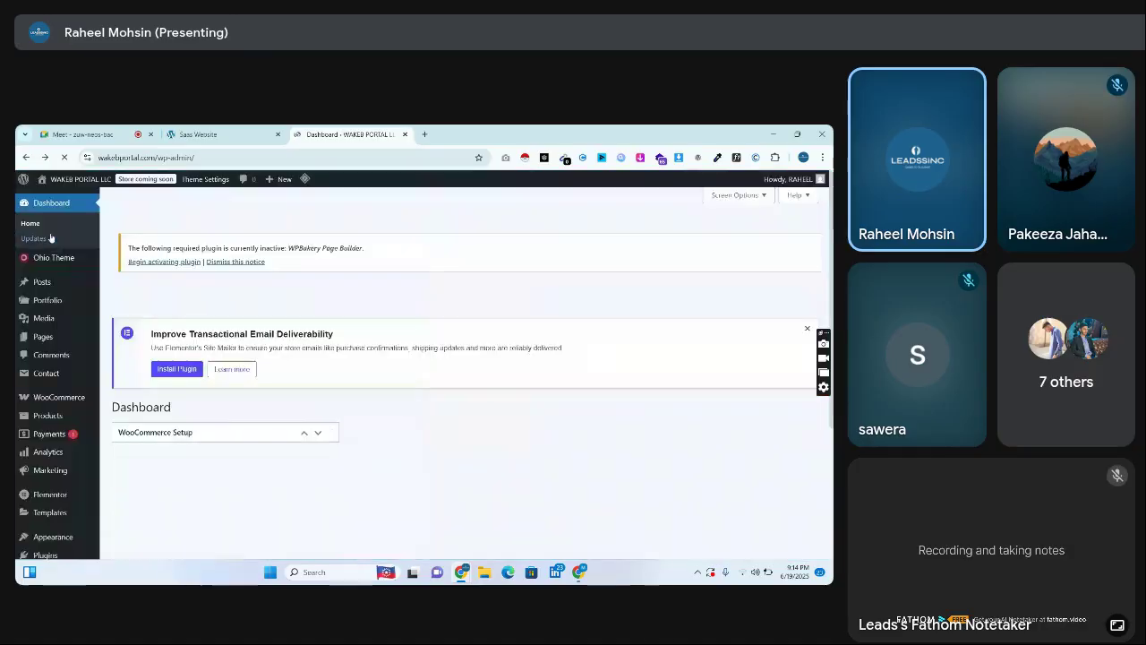
click(74, 334)
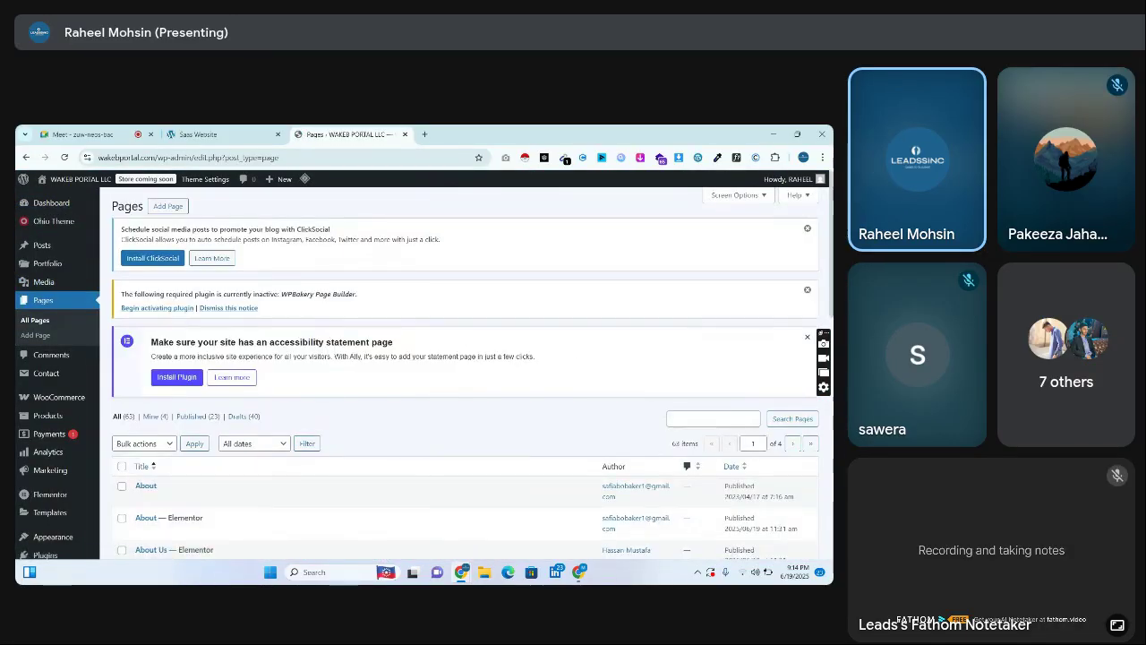
scroll(466, 377, down, 5)
scroll(466, 376, up, 2)
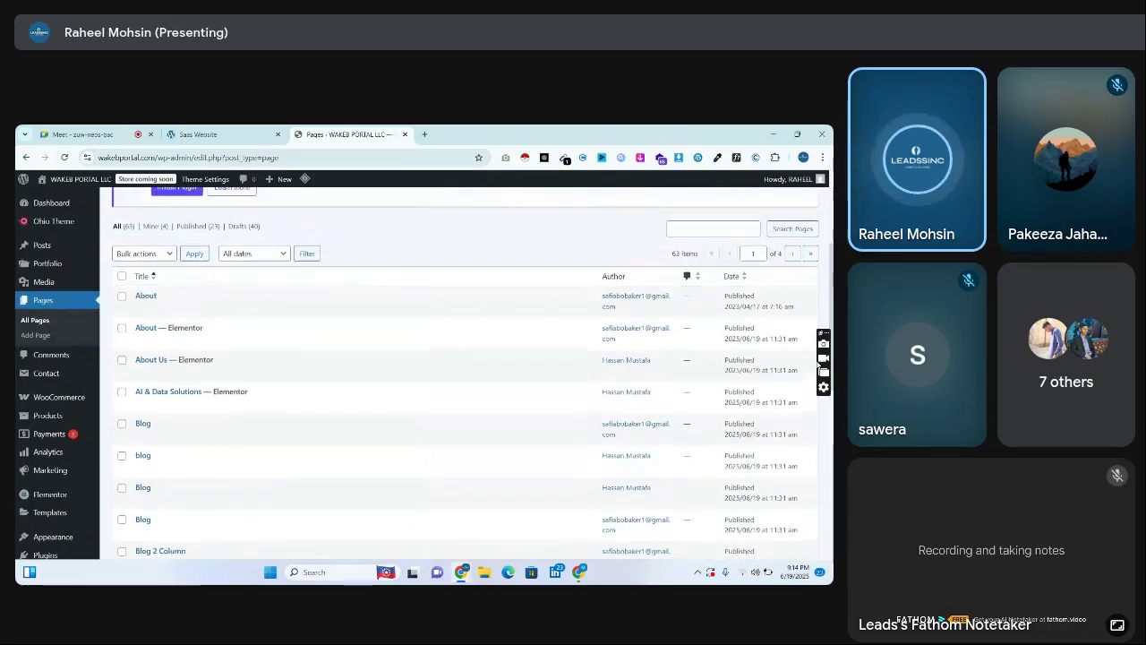
click(711, 229)
text(home)
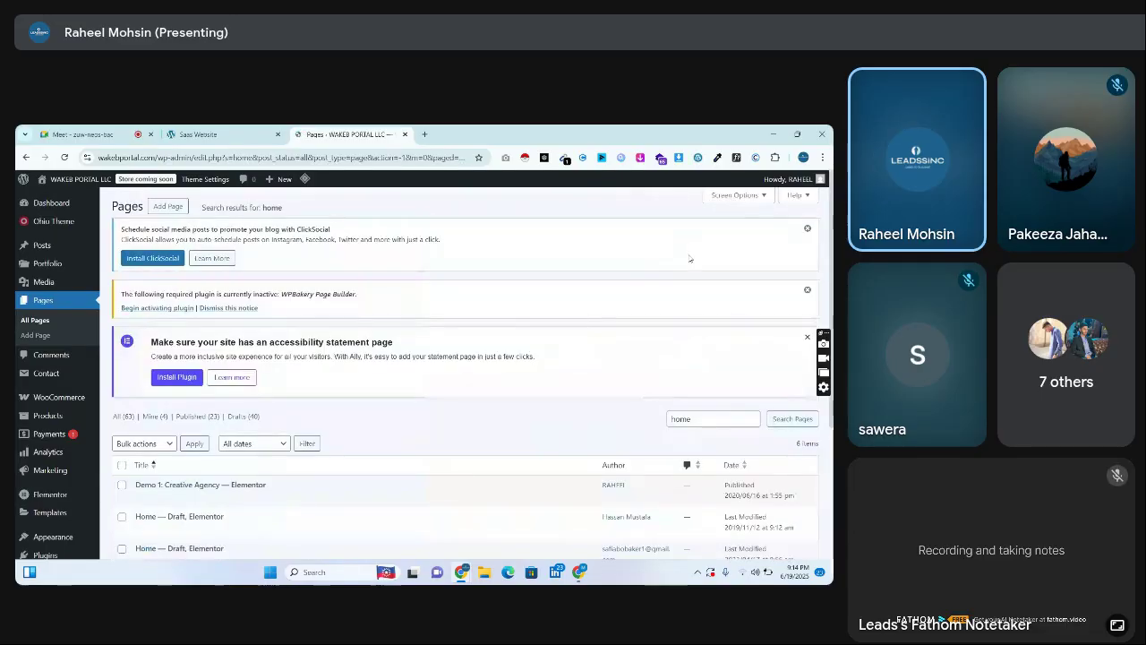
scroll(801, 410, down, 4)
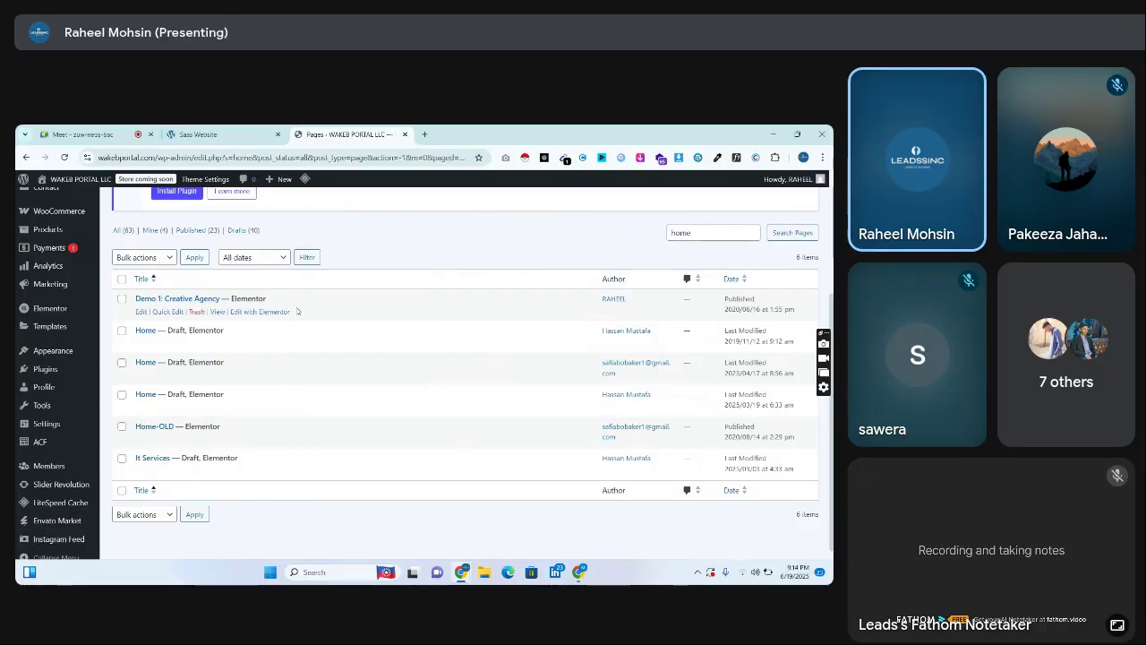
View the Demo 1: Creative Agency page live and scroll through its sections
click(217, 311)
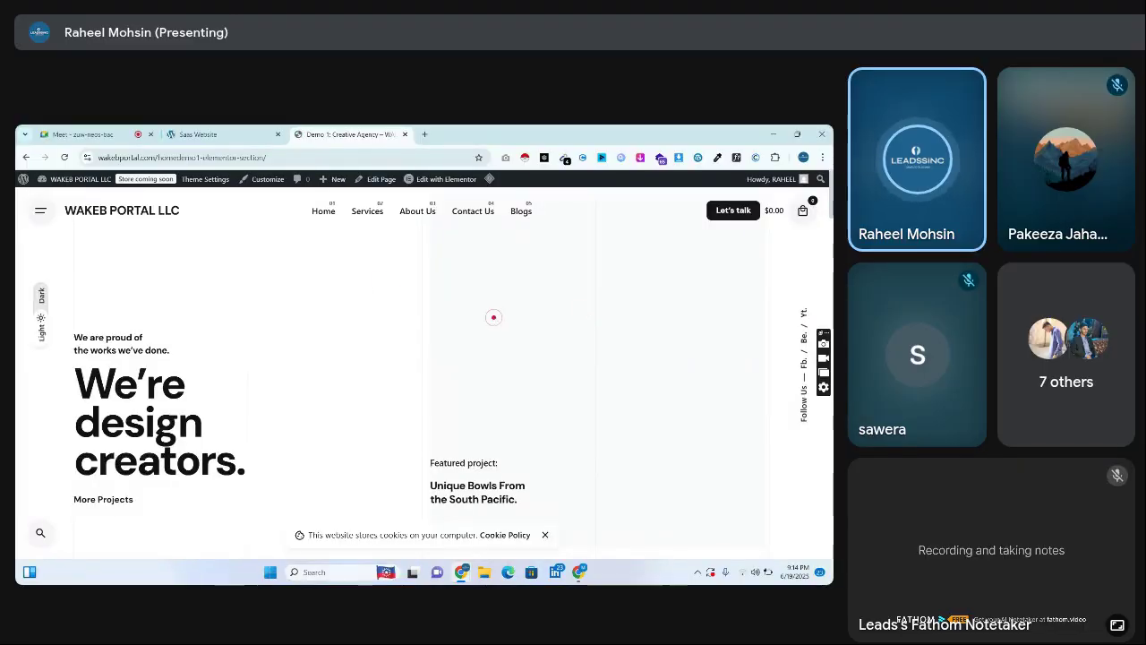
scroll(421, 358, down, 1)
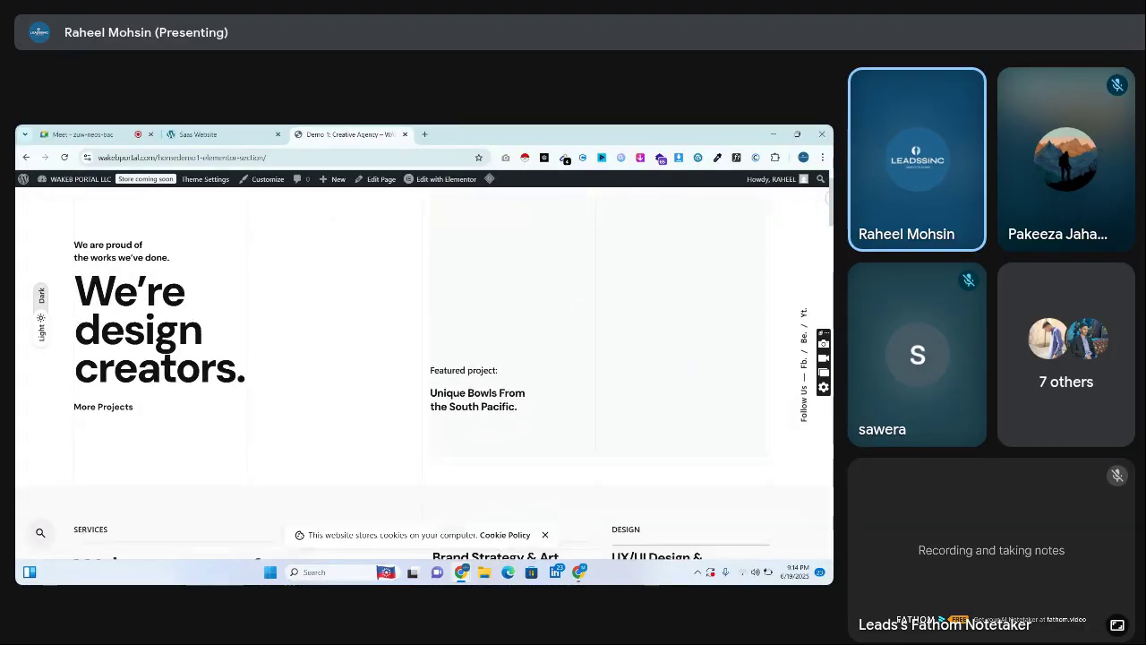
scroll(421, 359, up, 1)
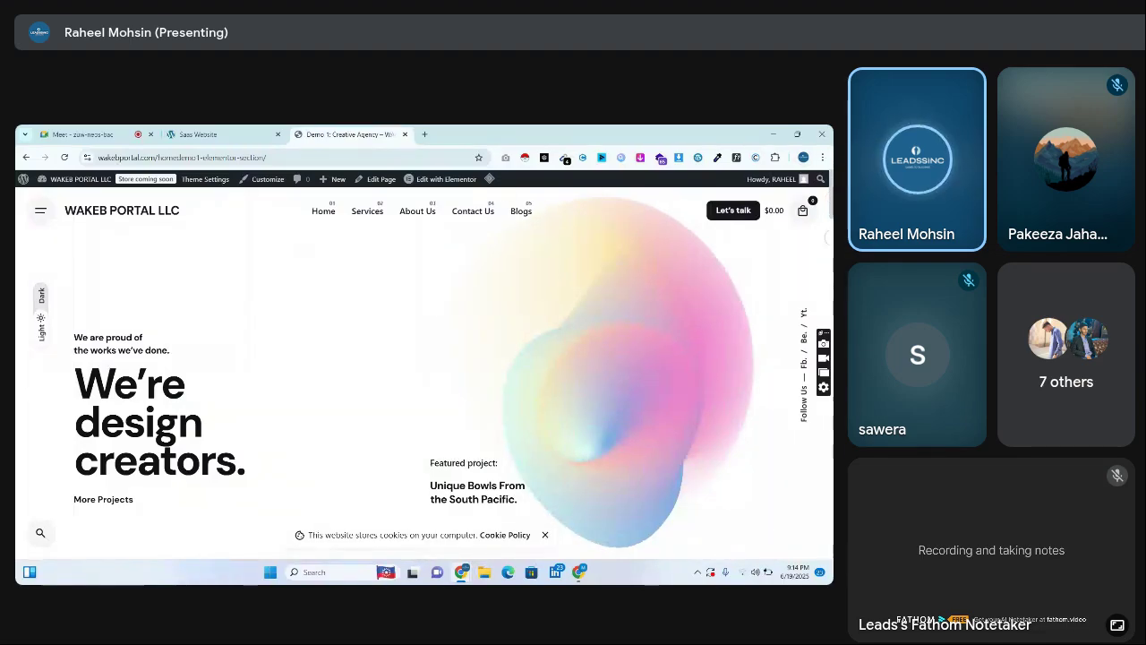
scroll(421, 377, down, 10)
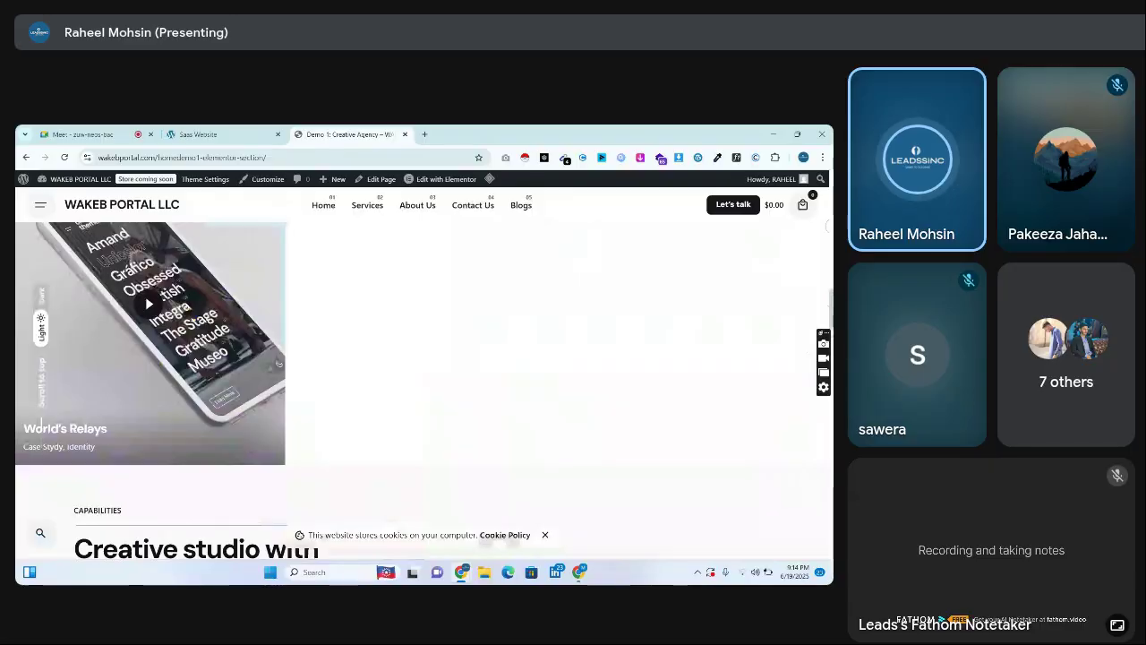
scroll(421, 376, down, 8)
scroll(421, 376, up, 8)
scroll(421, 377, down, 1)
click(822, 157)
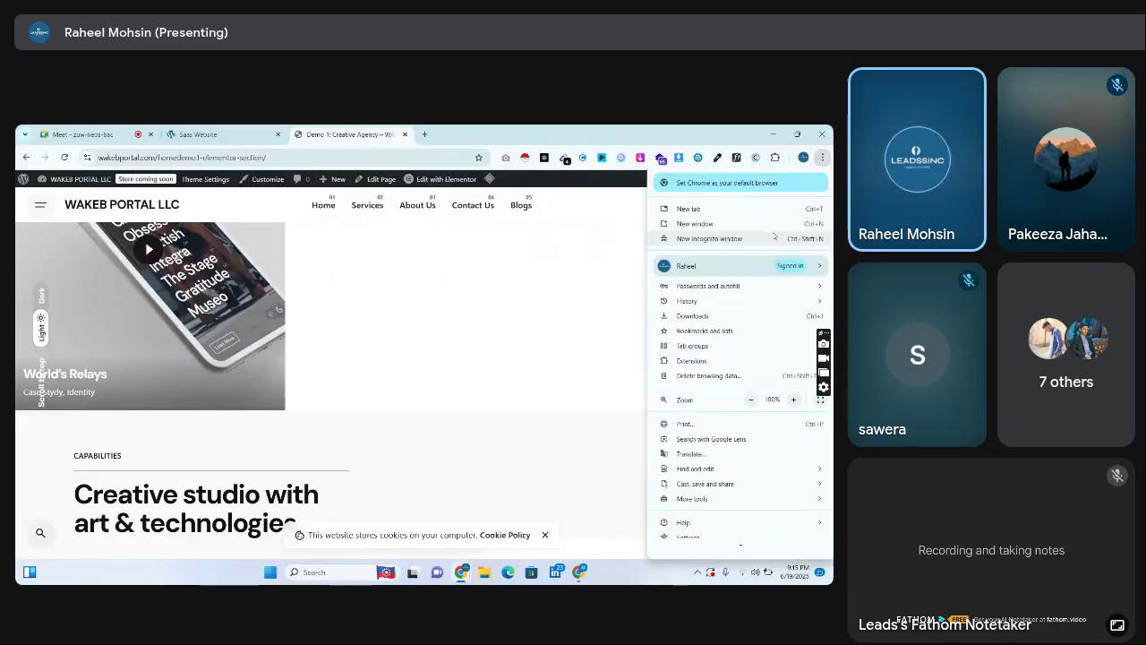
Check wakebportal.com in an Incognito window shows the under-construction page, then close it
click(773, 238)
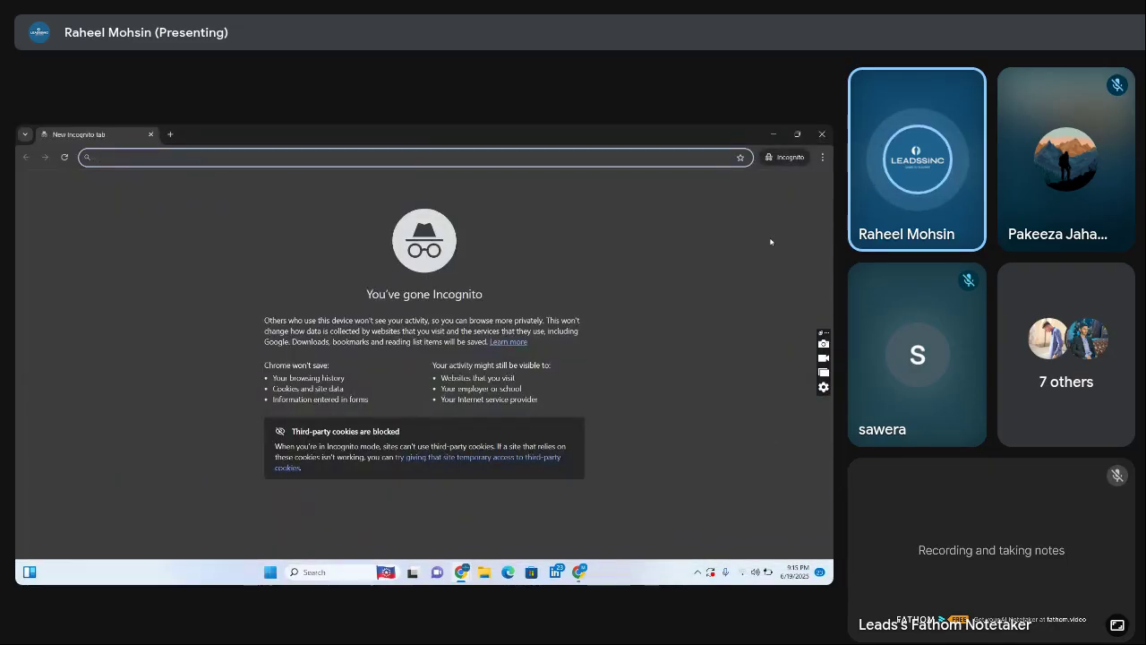
text(wake)
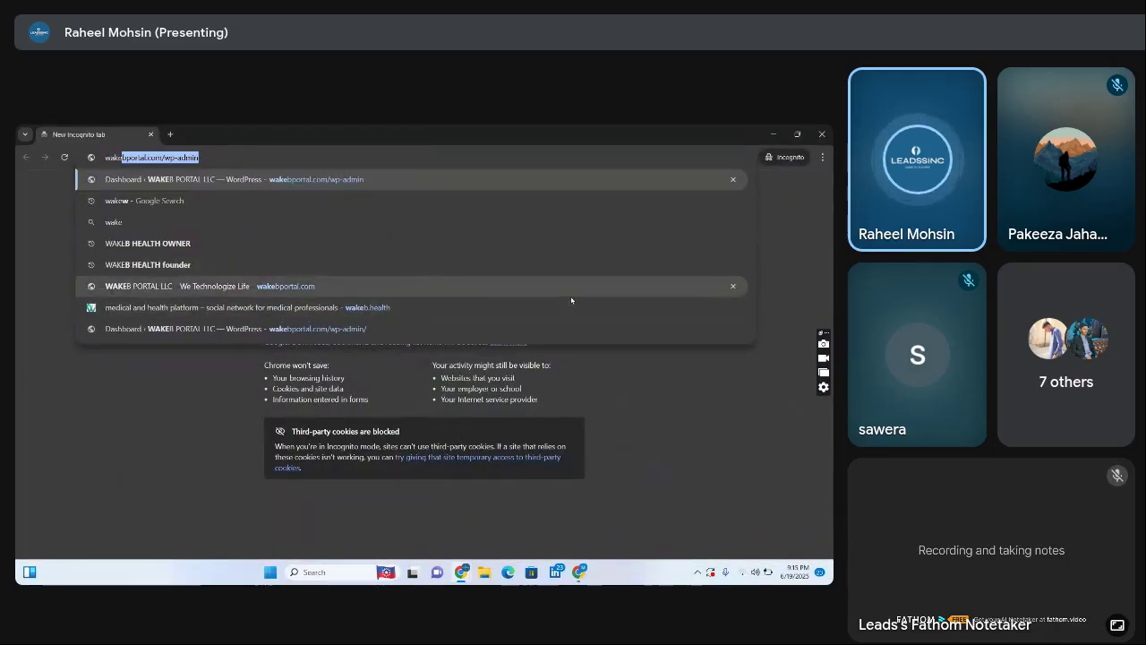
click(572, 294)
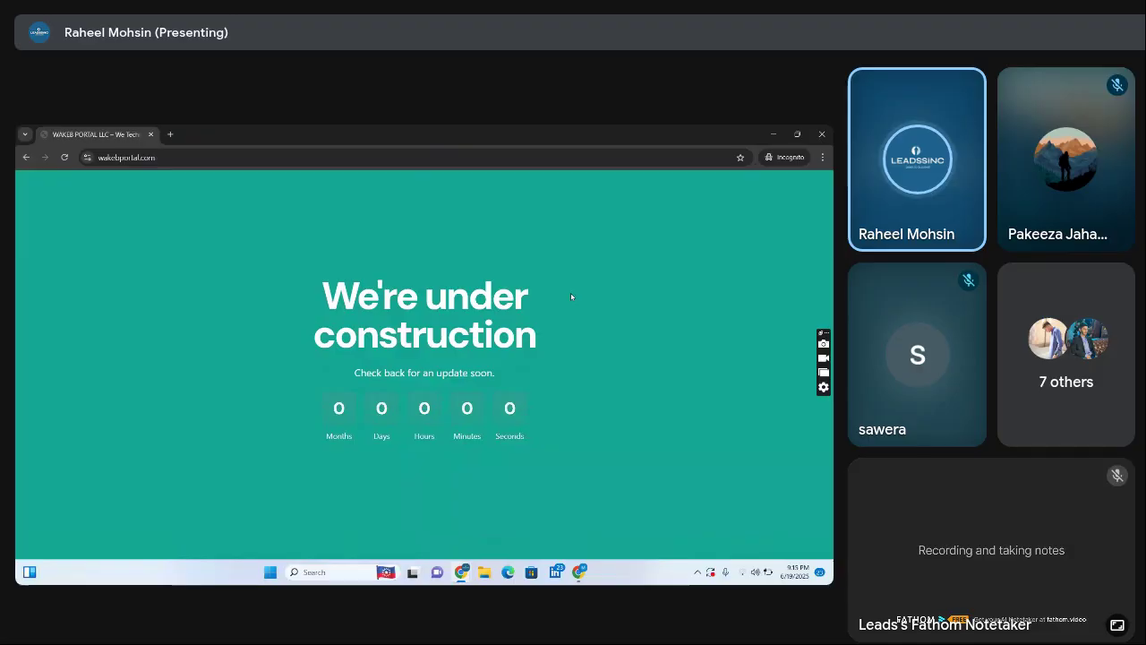
click(151, 134)
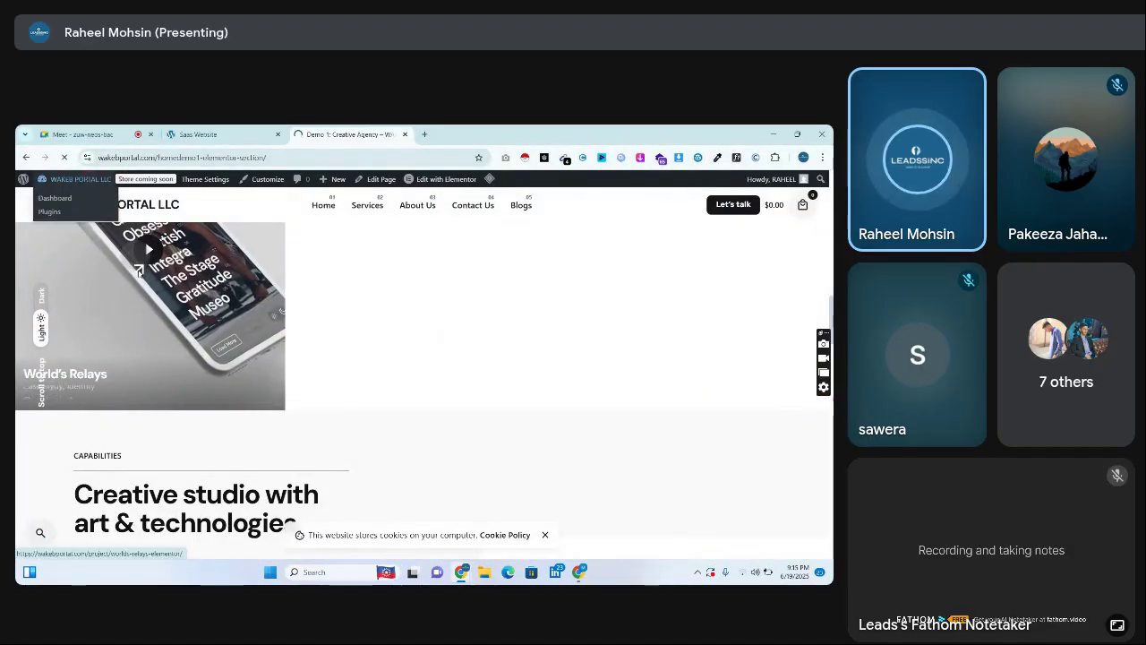
click(145, 330)
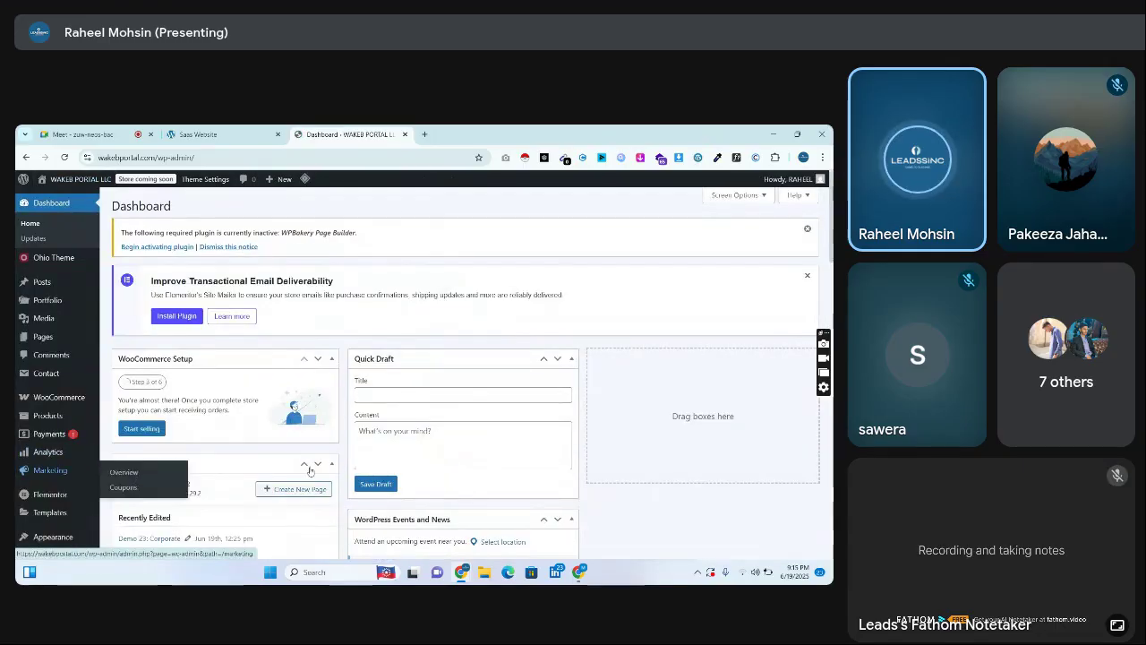
Close the WAKEB PORTAL tab and open the Saas Website's Installed Plugins list
click(202, 135)
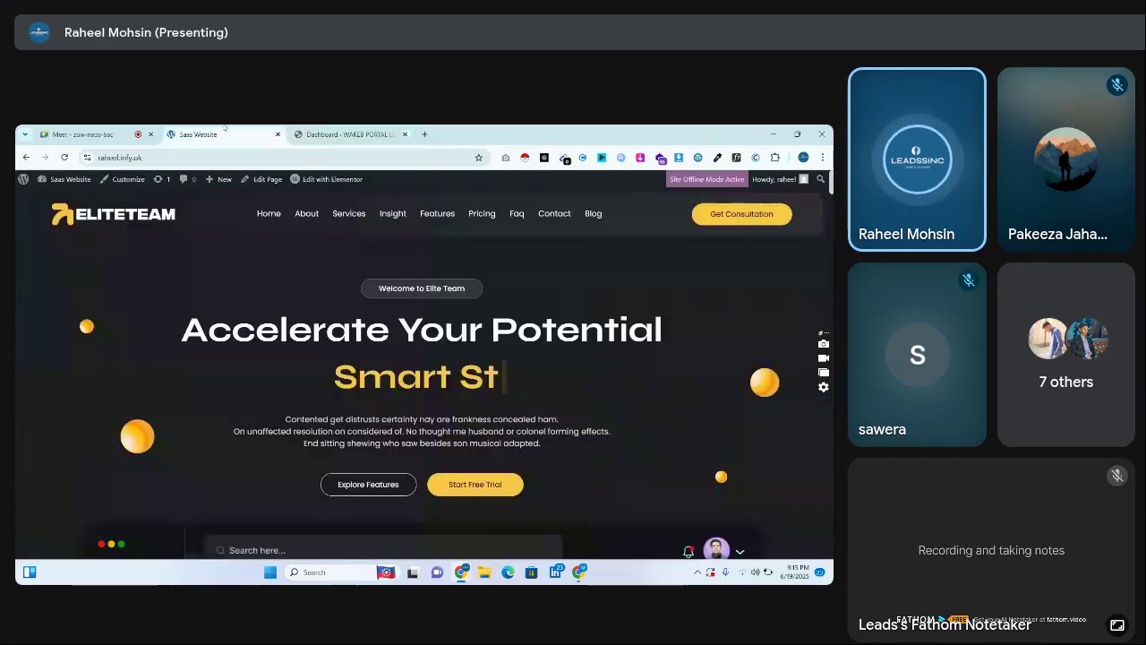
click(404, 134)
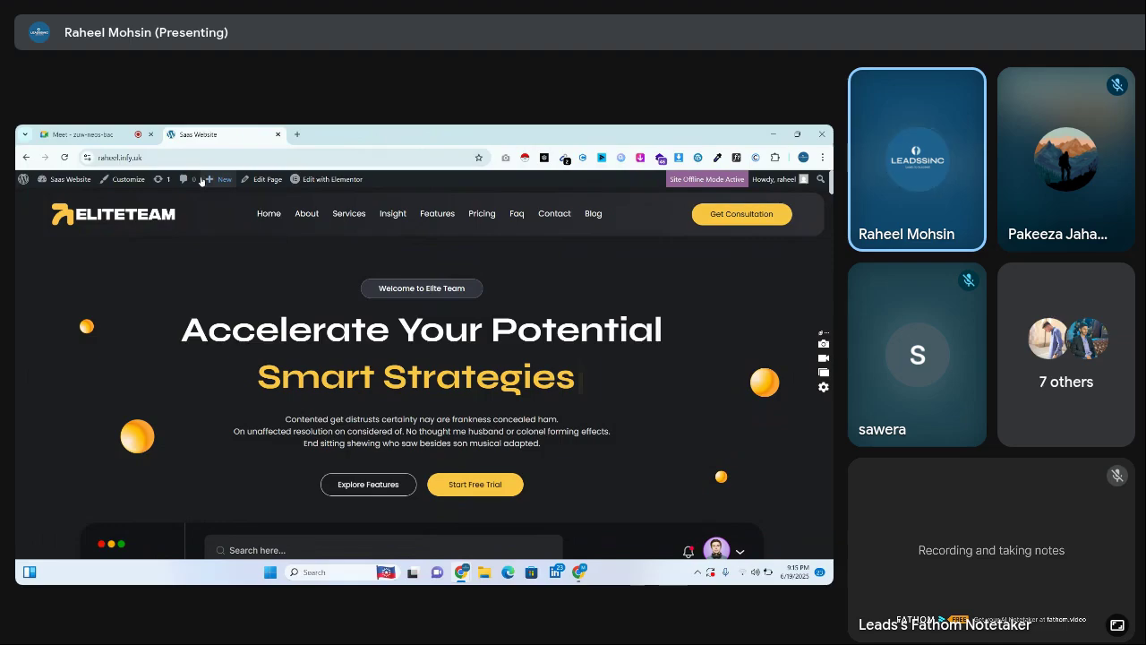
click(84, 183)
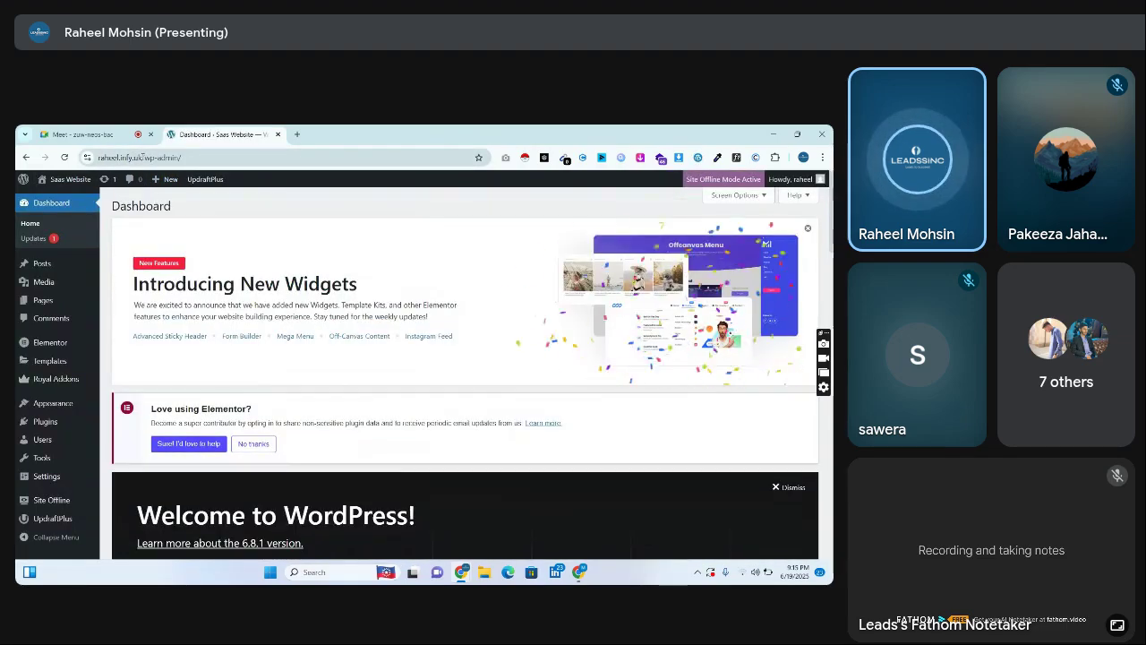
click(47, 422)
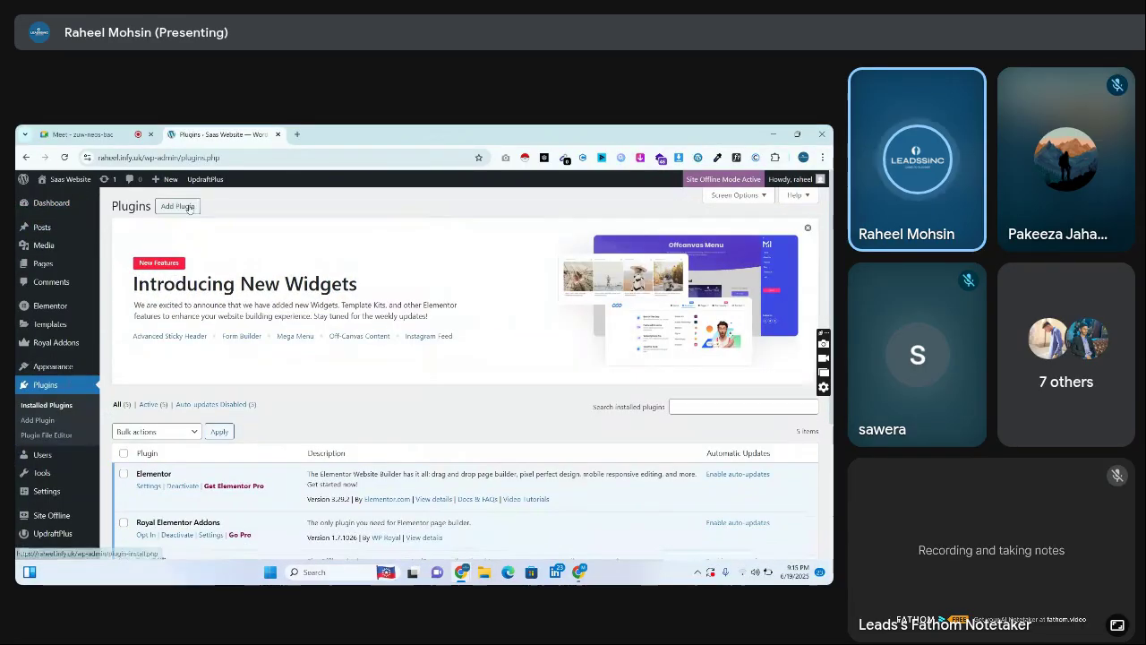
Search plugins for 'maintenance' and install the Maintenance plugin by WebFactory
click(188, 208)
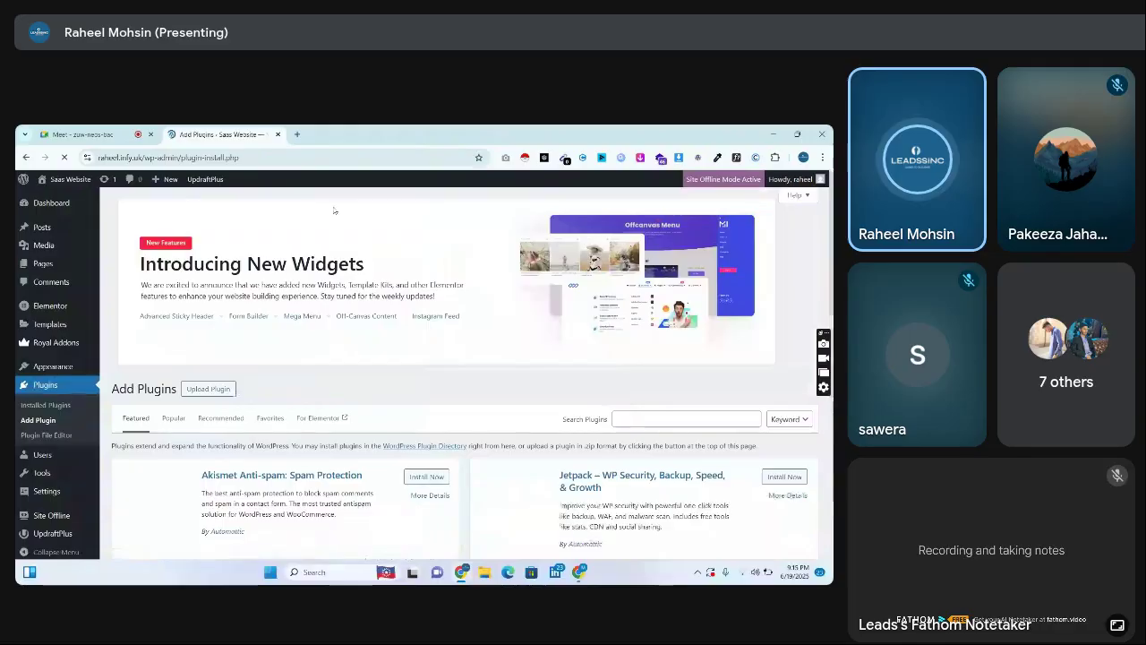
scroll(693, 325, down, 1)
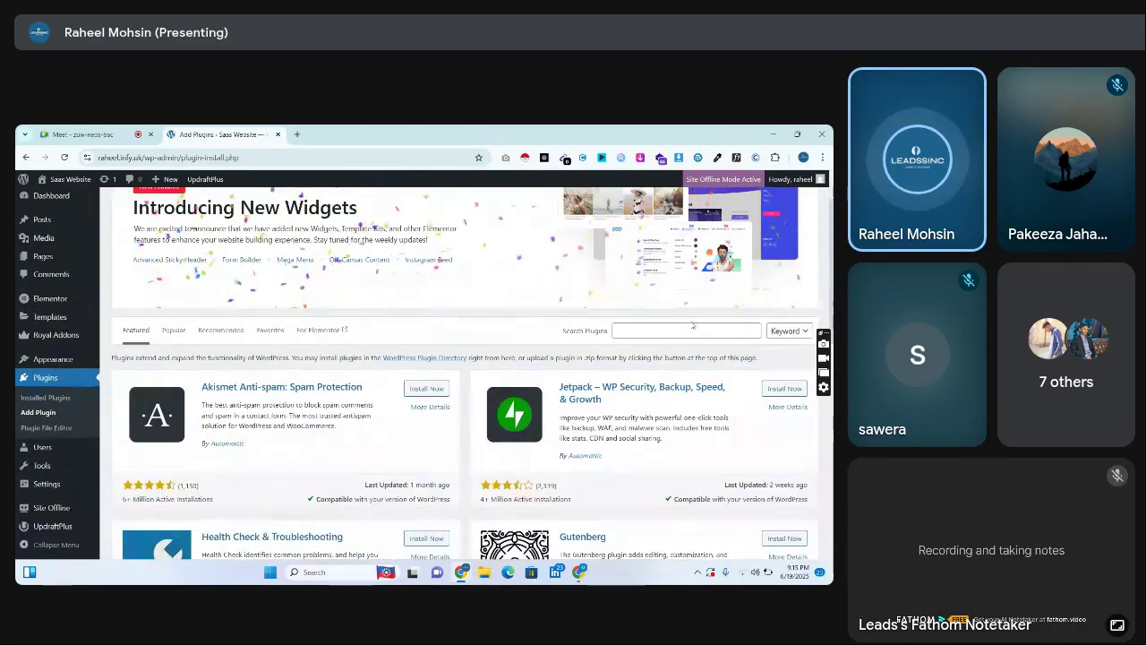
click(690, 329)
text(main)
text(ter)
text(anc)
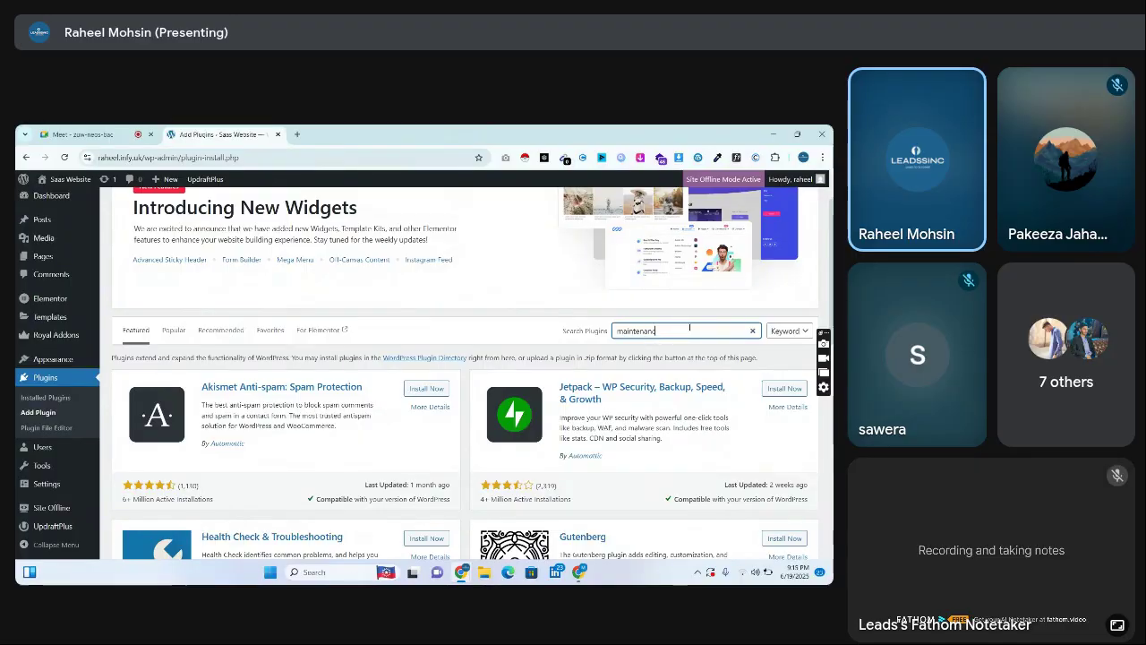
text(e)
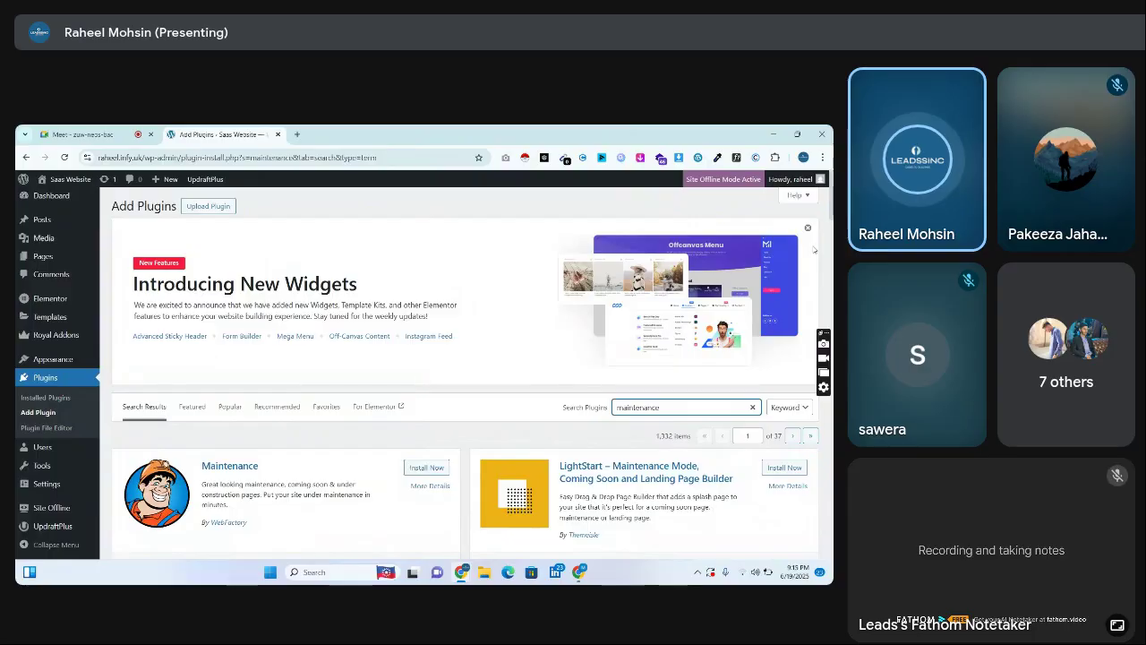
scroll(185, 343, down, 2)
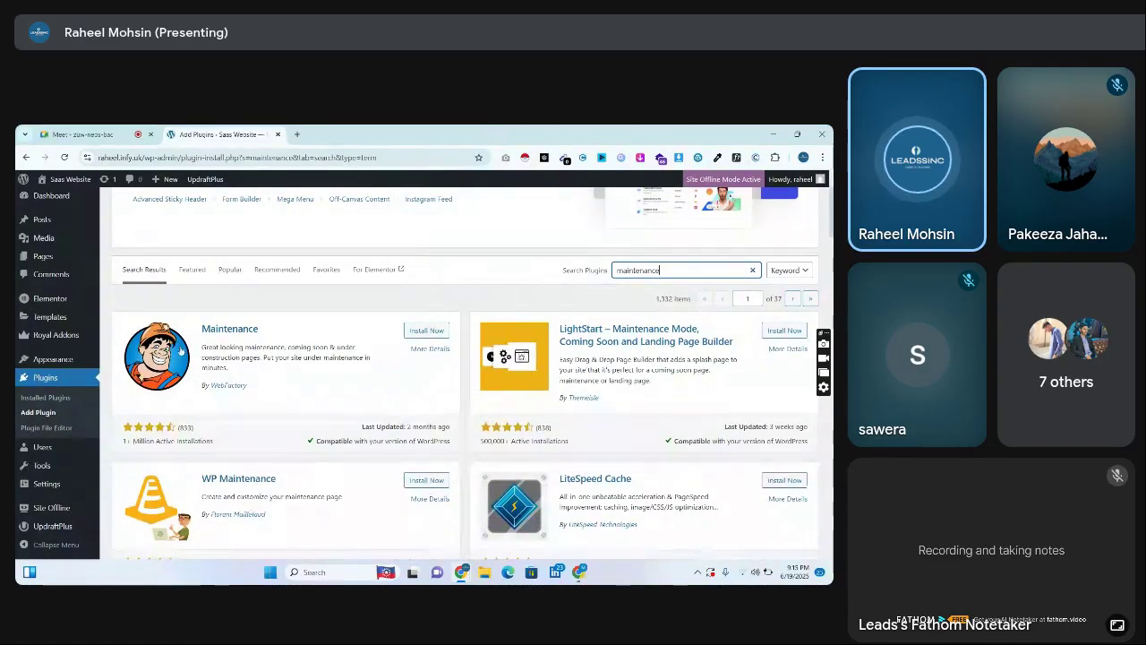
drag(199, 324, 425, 368)
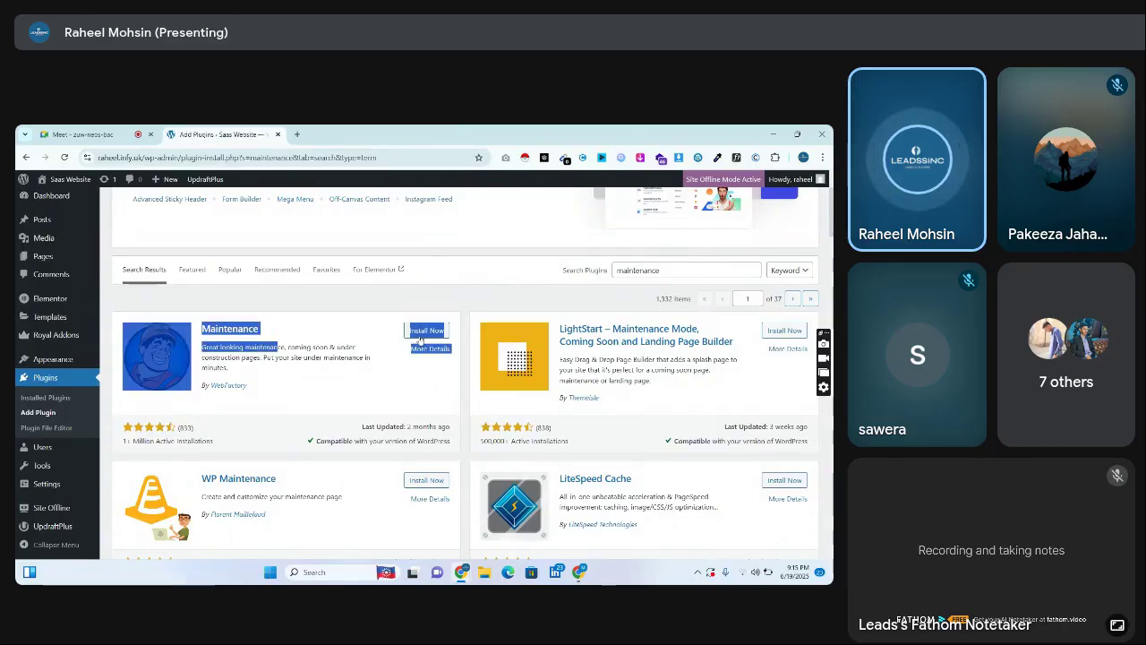
click(419, 333)
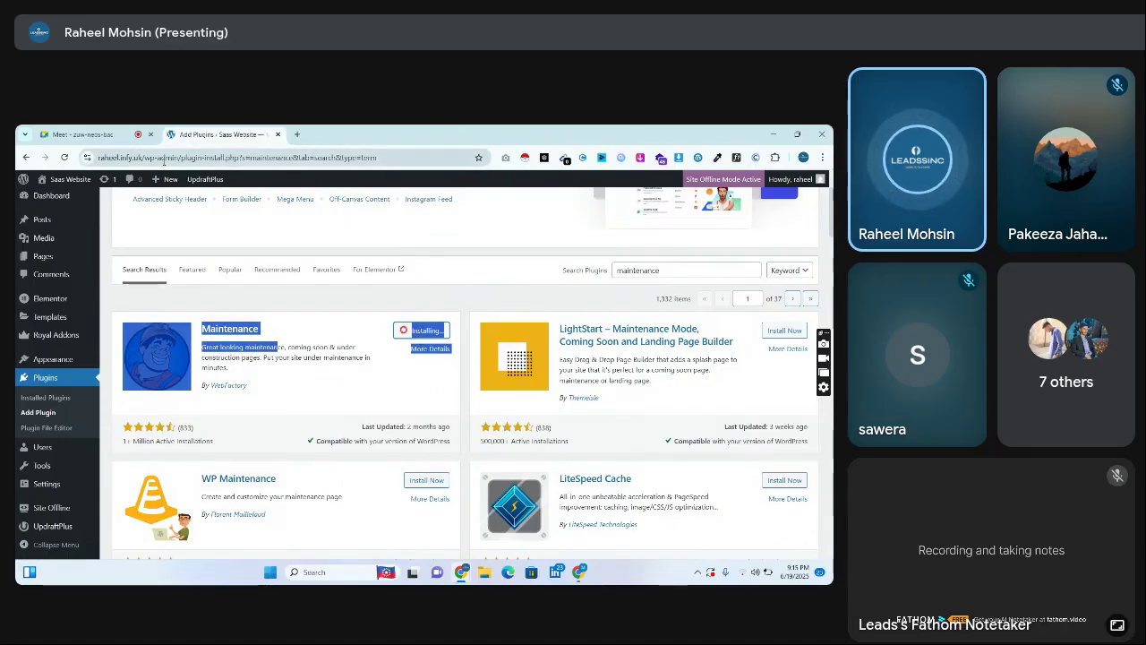
mouse_move(192, 177)
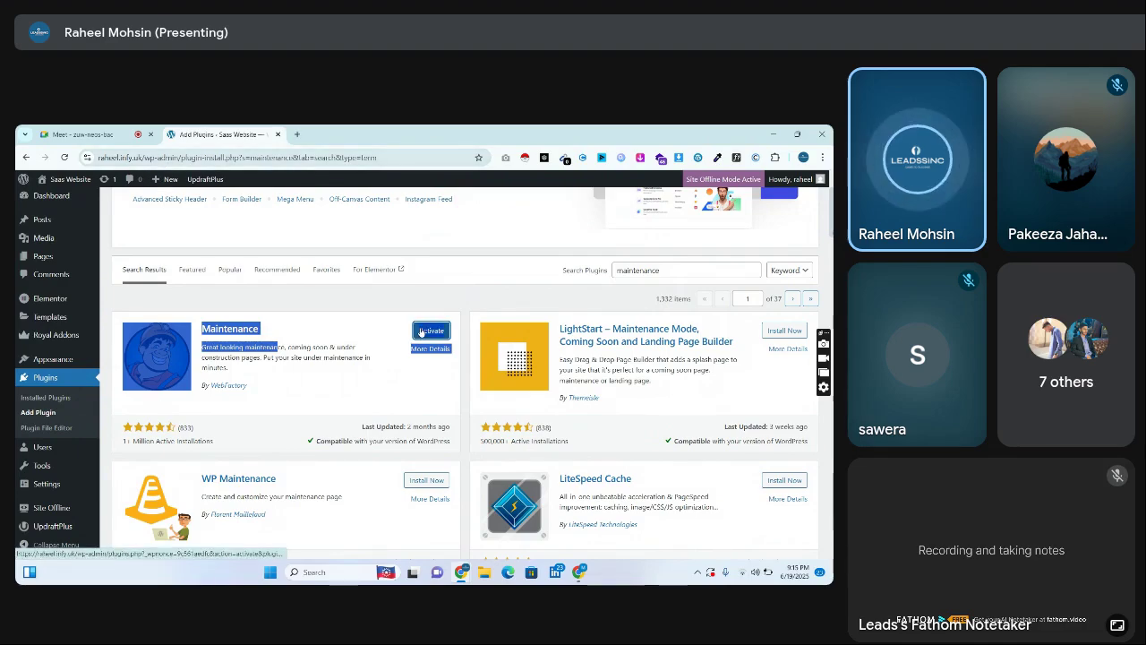
Activate the Maintenance plugin, dismiss its welcome notice, and open its Settings page
click(425, 333)
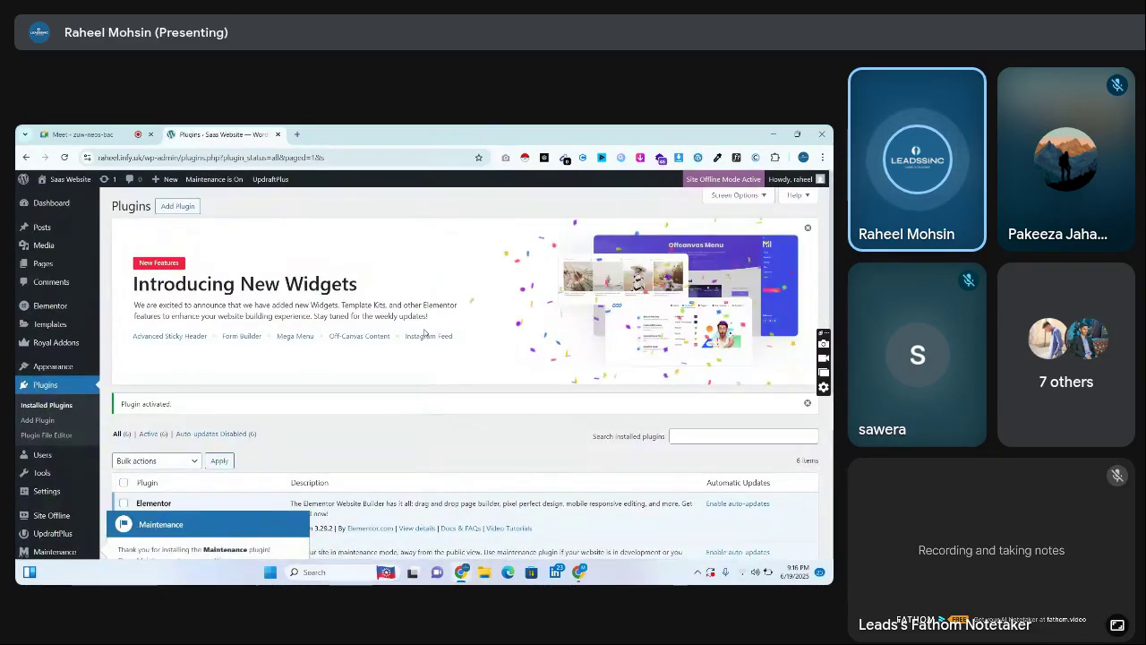
scroll(600, 287, down, 3)
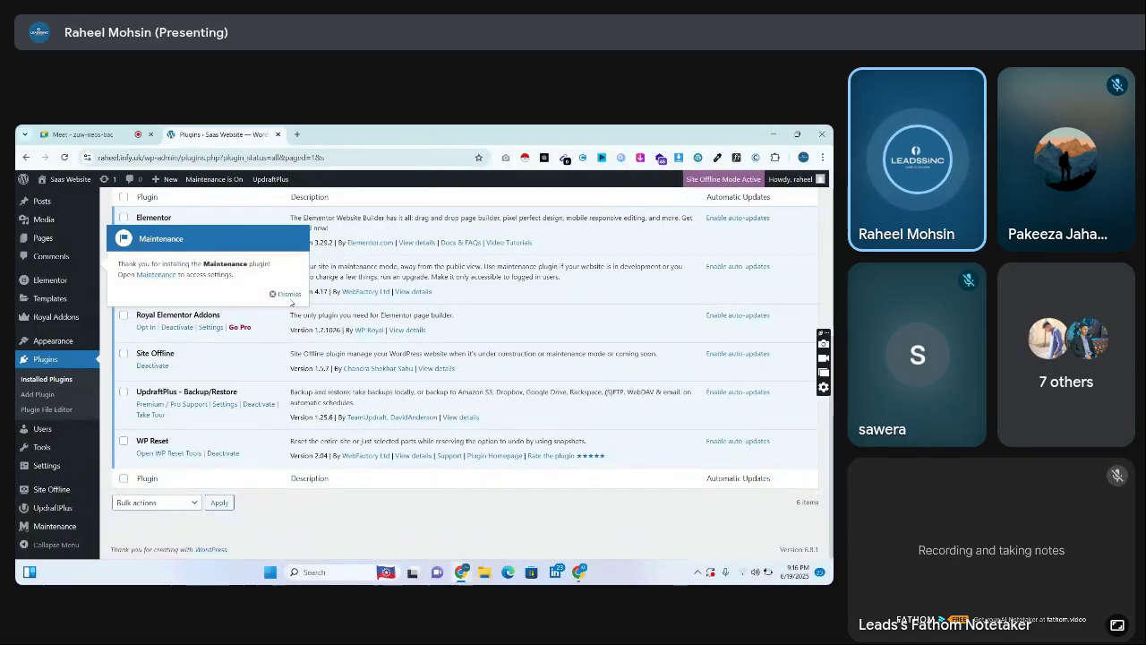
click(286, 294)
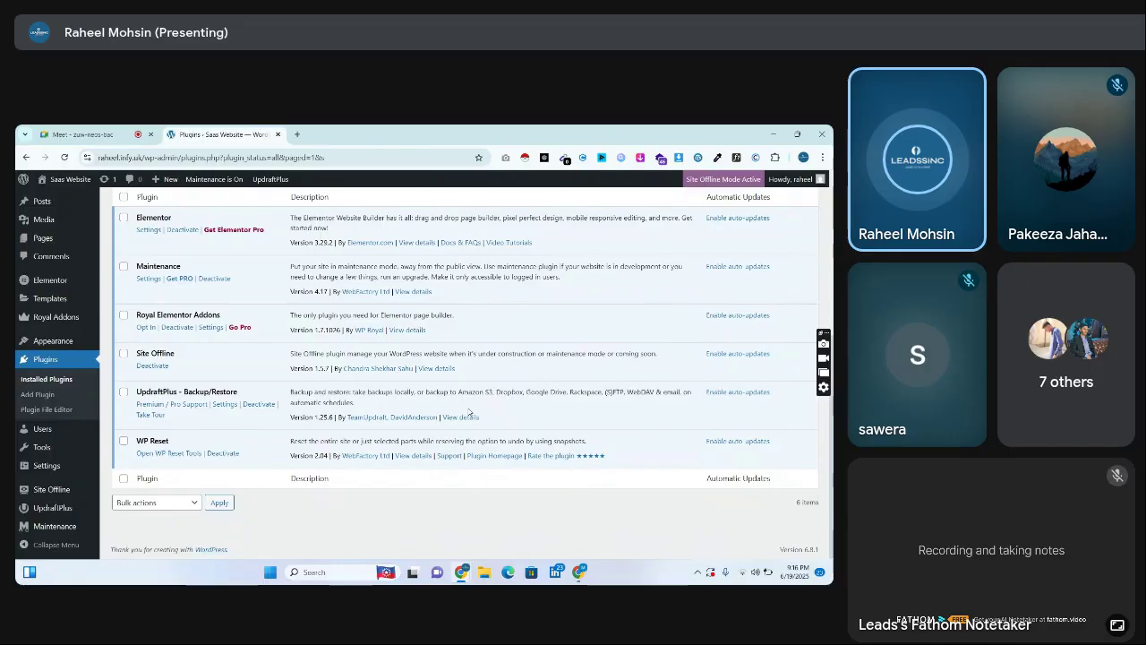
click(149, 278)
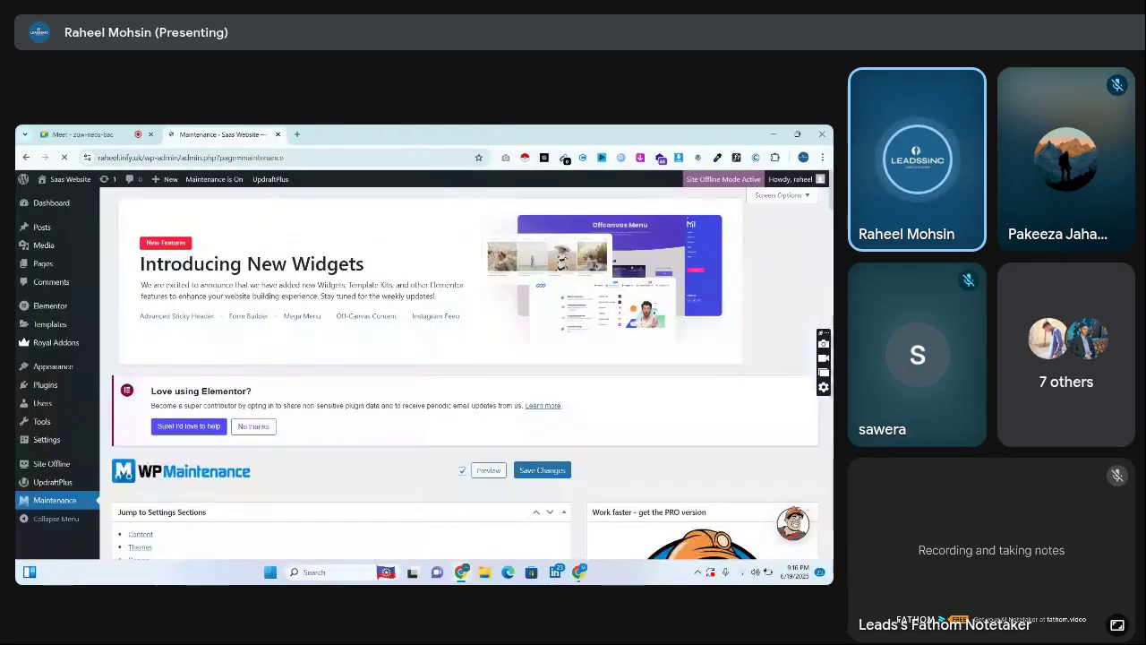
scroll(466, 376, down, 5)
scroll(341, 358, down, 8)
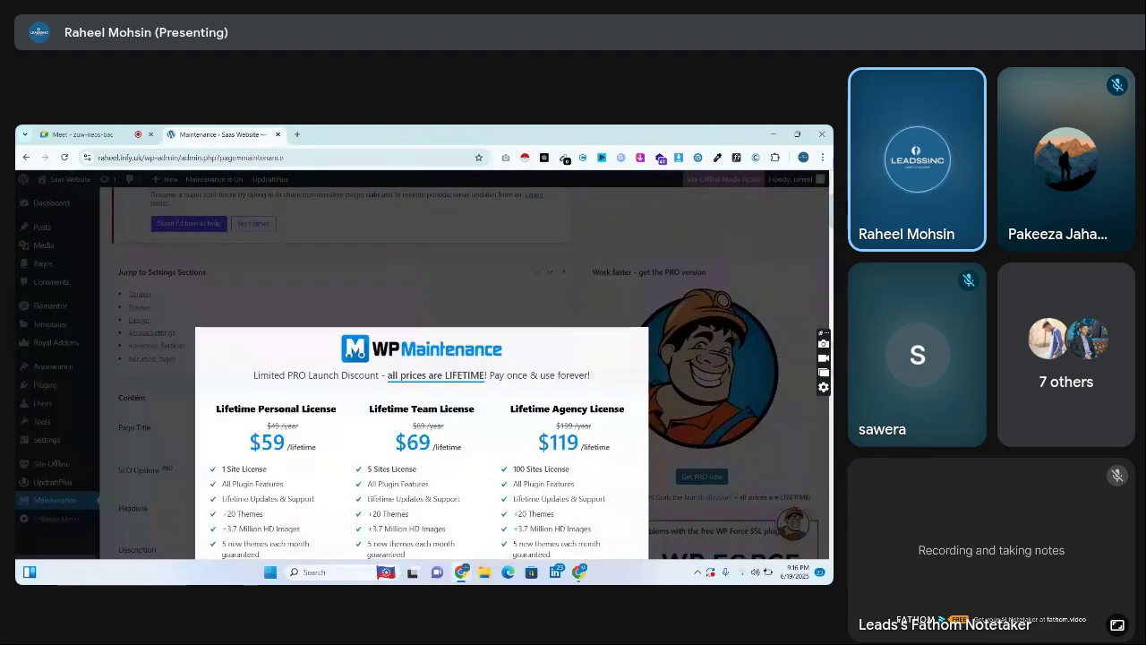
scroll(736, 279, down, 2)
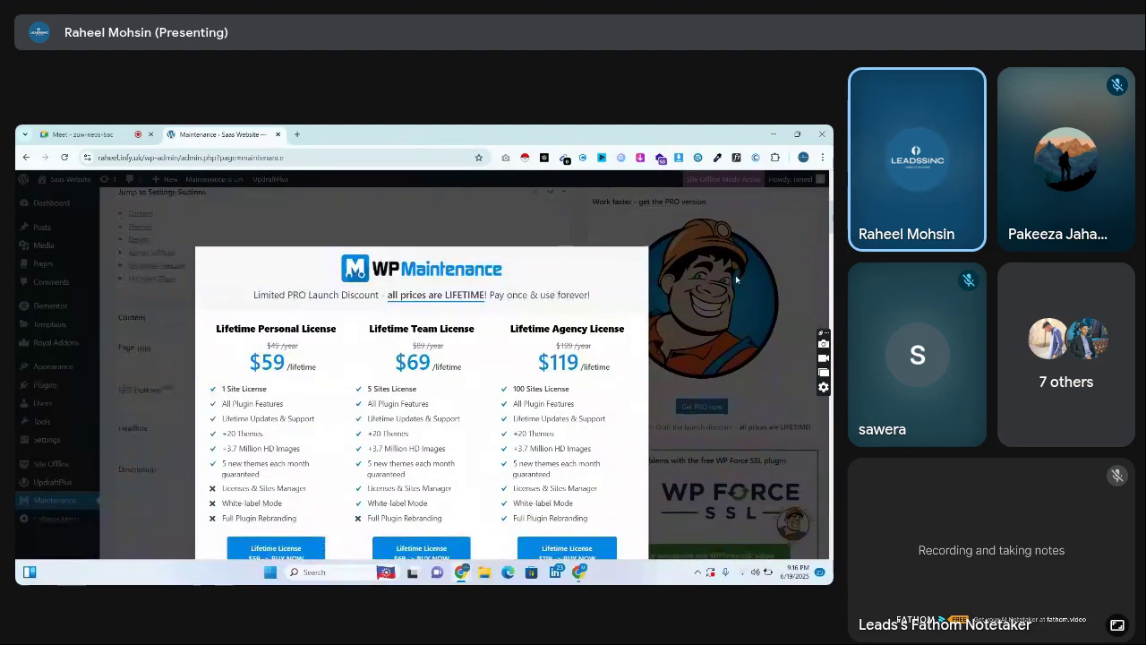
click(735, 275)
scroll(828, 202, up, 3)
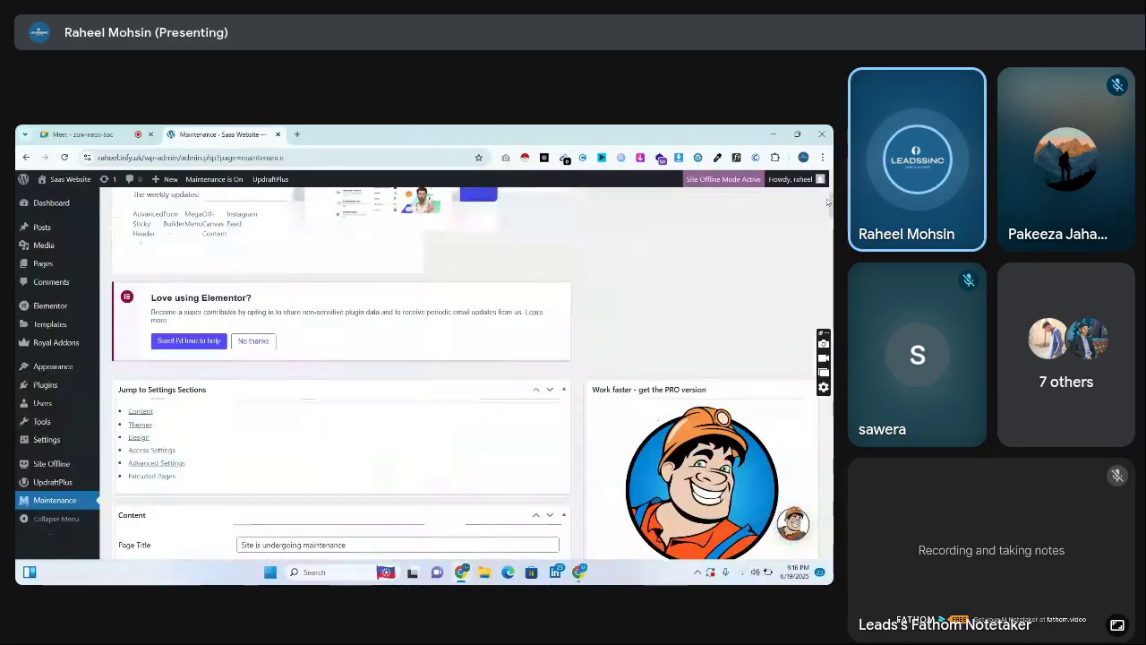
scroll(828, 202, down, 6)
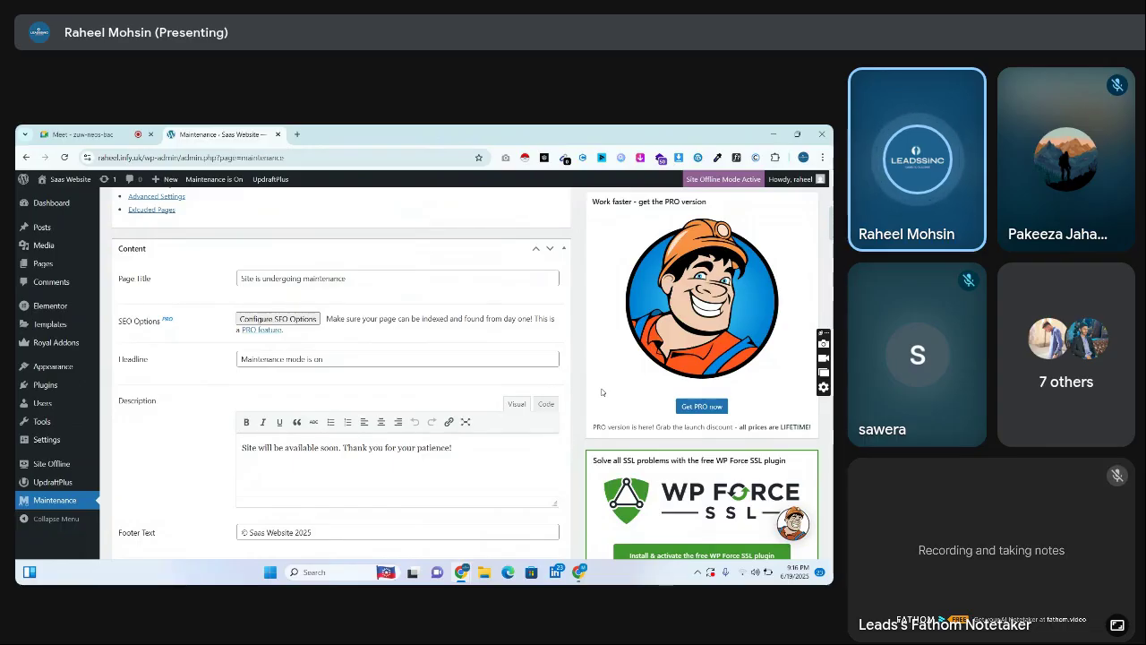
Scroll the Maintenance settings to the 'Site will be available soon' description
scroll(602, 391, down, 5)
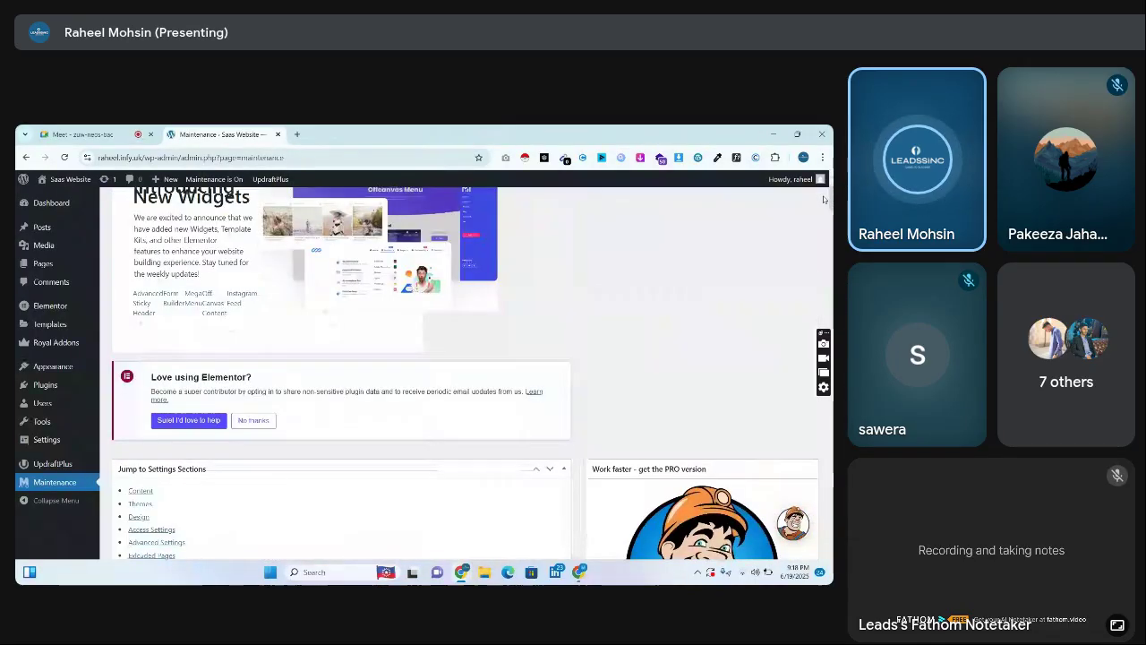
Decline the Elementor data-sharing notice with No thanks and save WP Maintenance with maintenance mode On
scroll(829, 209, down, 10)
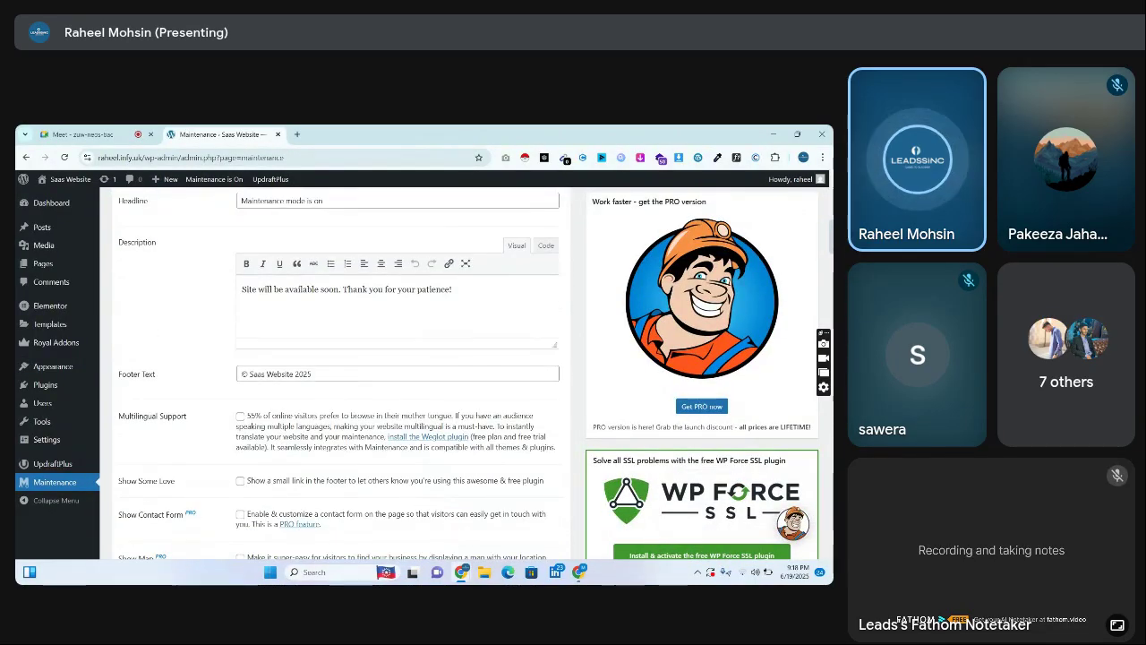
scroll(340, 376, down, 5)
scroll(340, 376, down, 5)
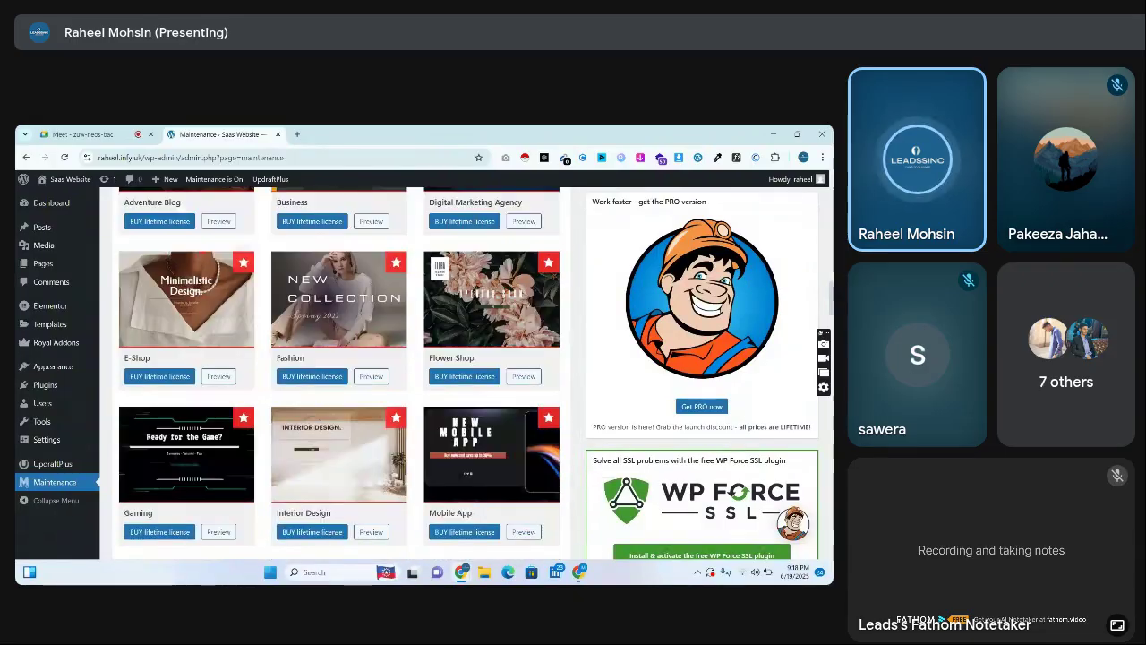
scroll(340, 376, down, 8)
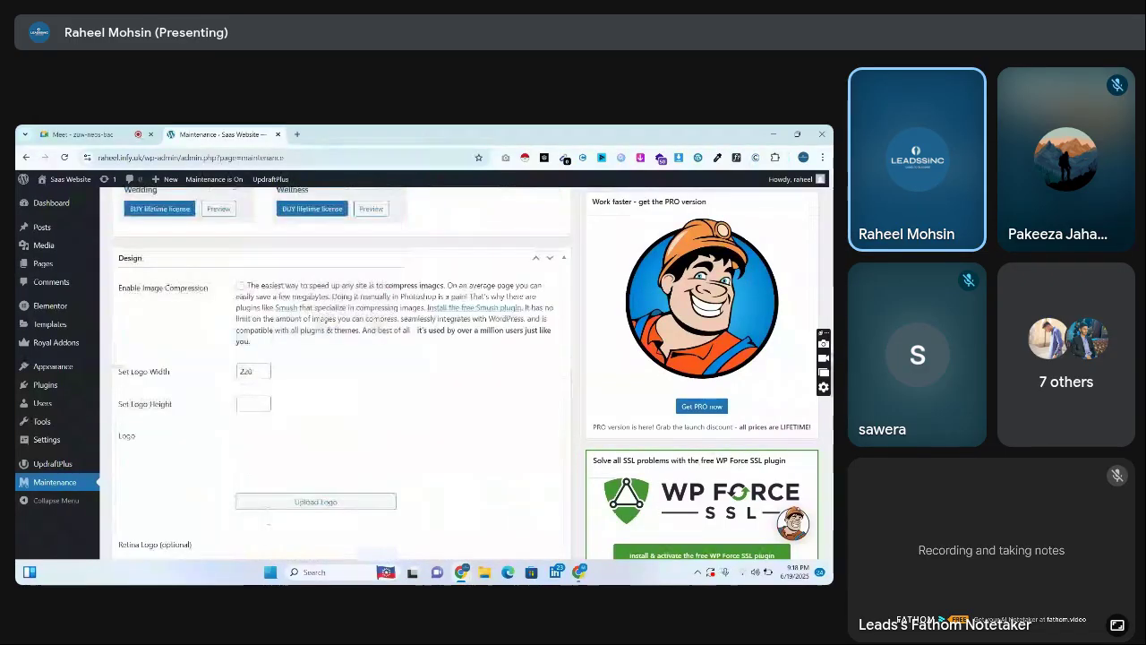
scroll(340, 376, down, 3)
scroll(341, 377, up, 20)
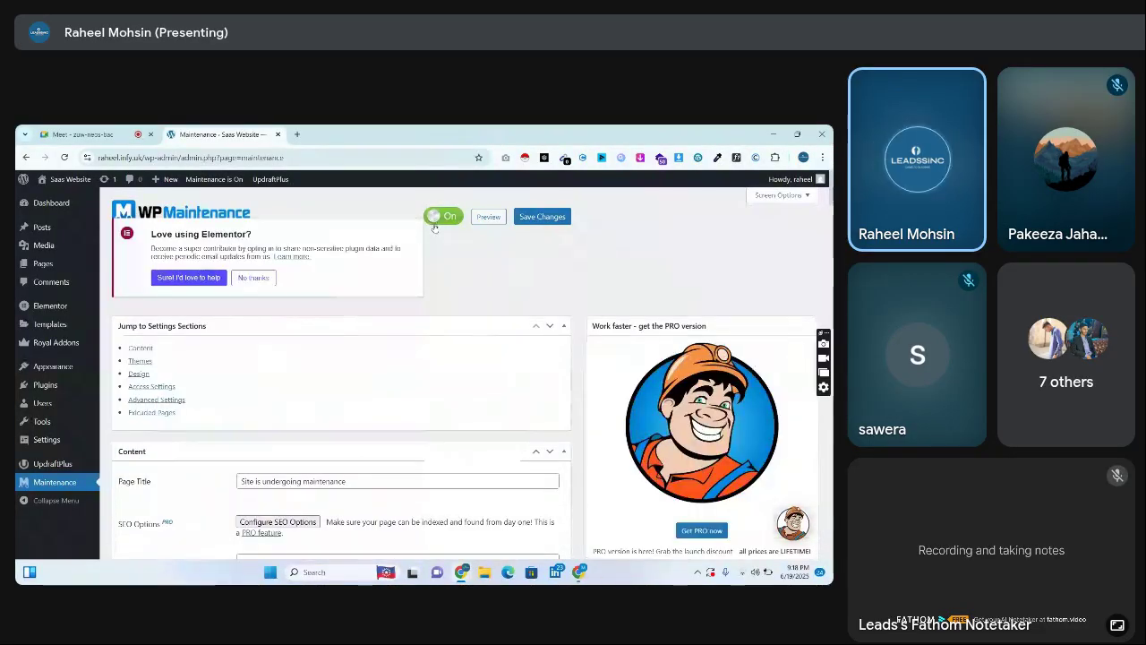
click(242, 281)
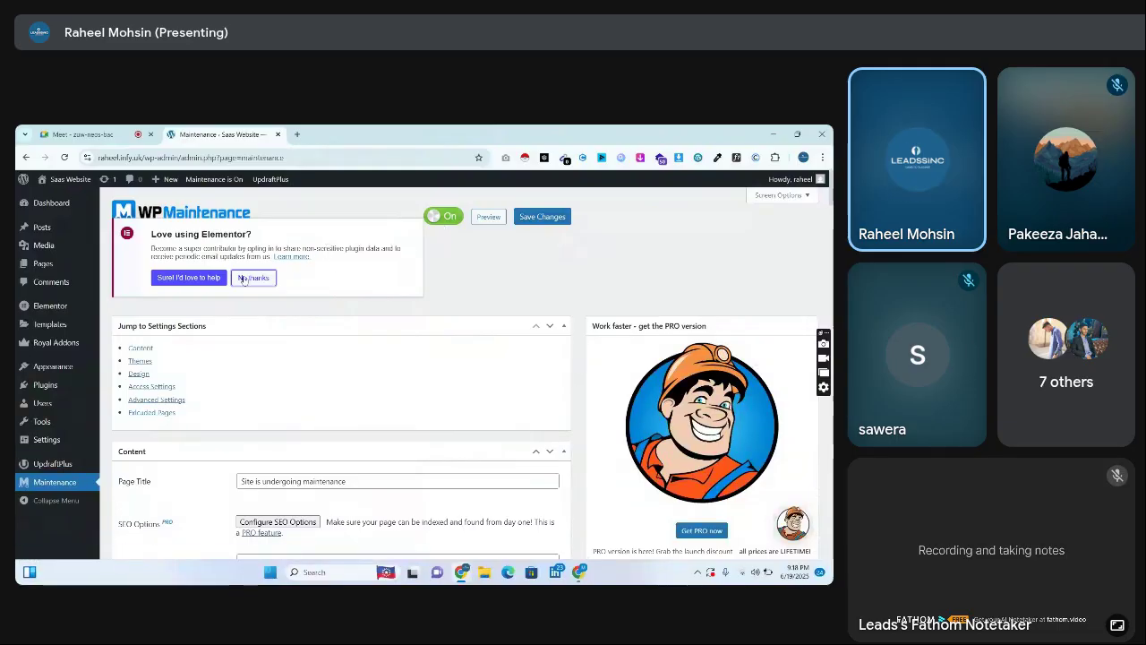
click(548, 226)
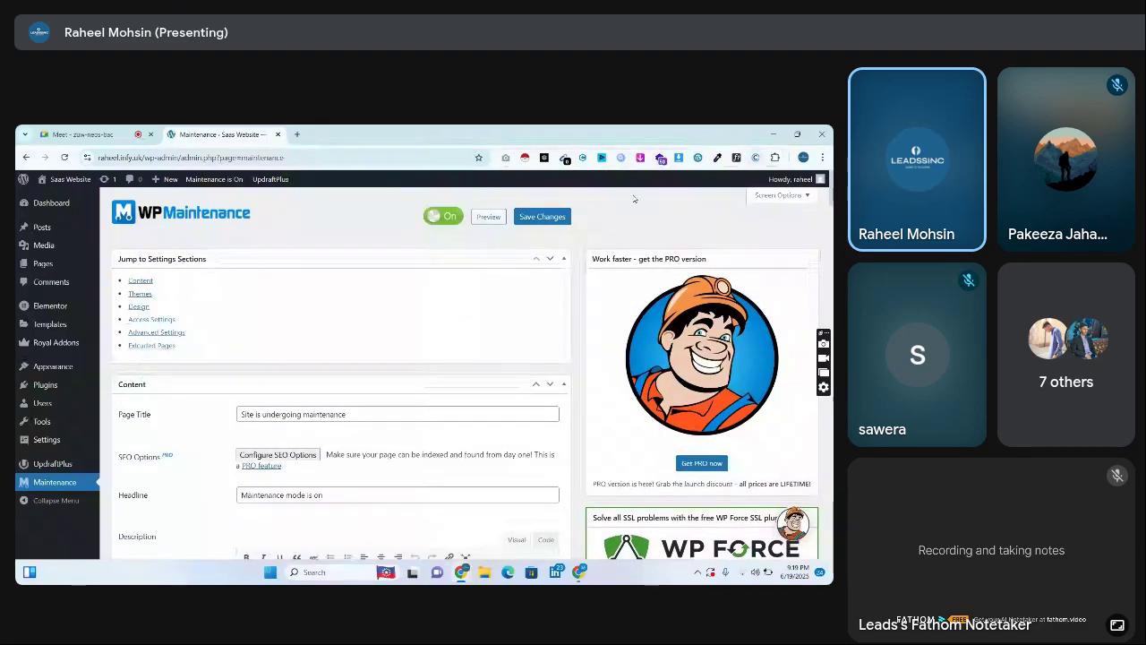
click(821, 157)
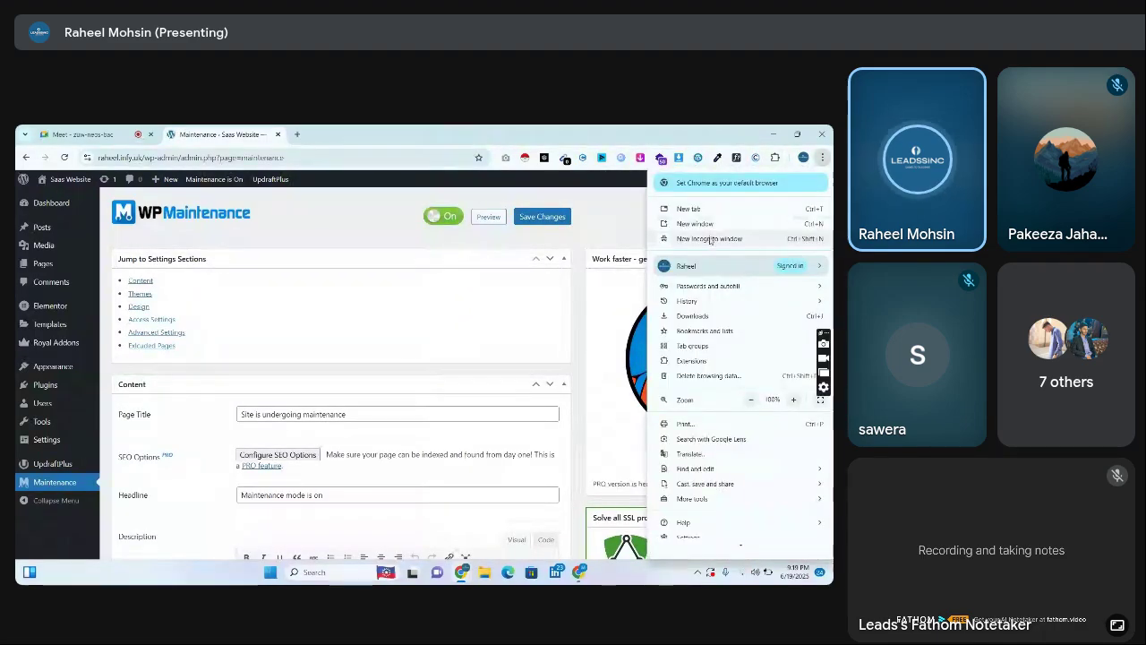
Load raheel.infy.uk in a new Incognito window and confirm the 'Maintenance mode is on' page appears
click(709, 236)
text(raheel.infy.uk)
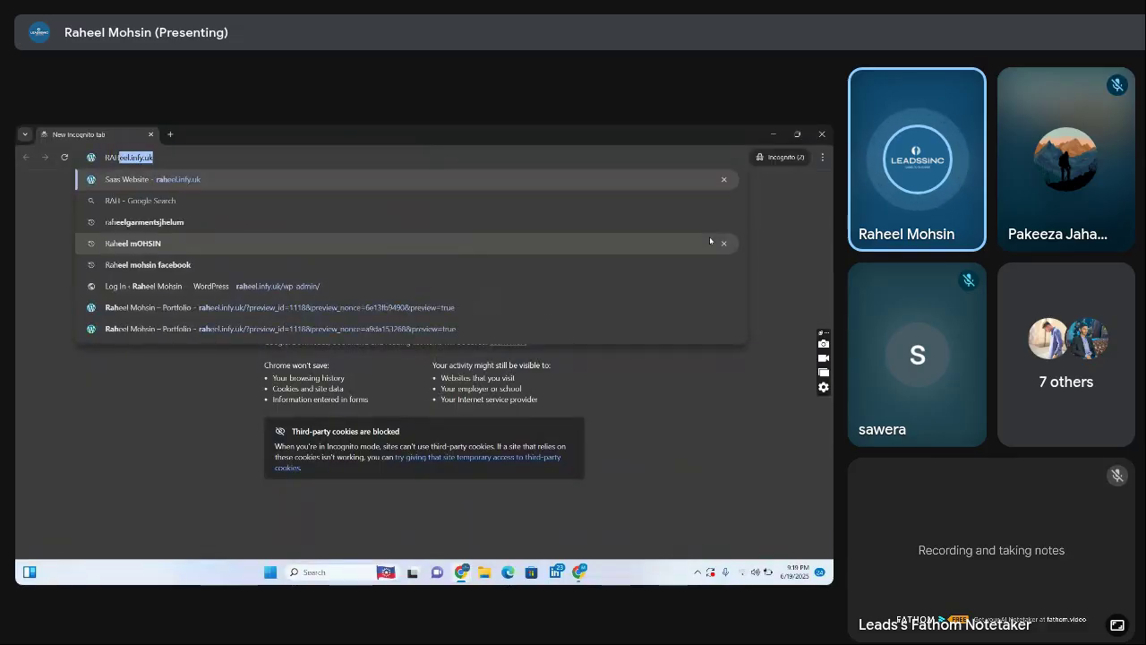
key(Return)
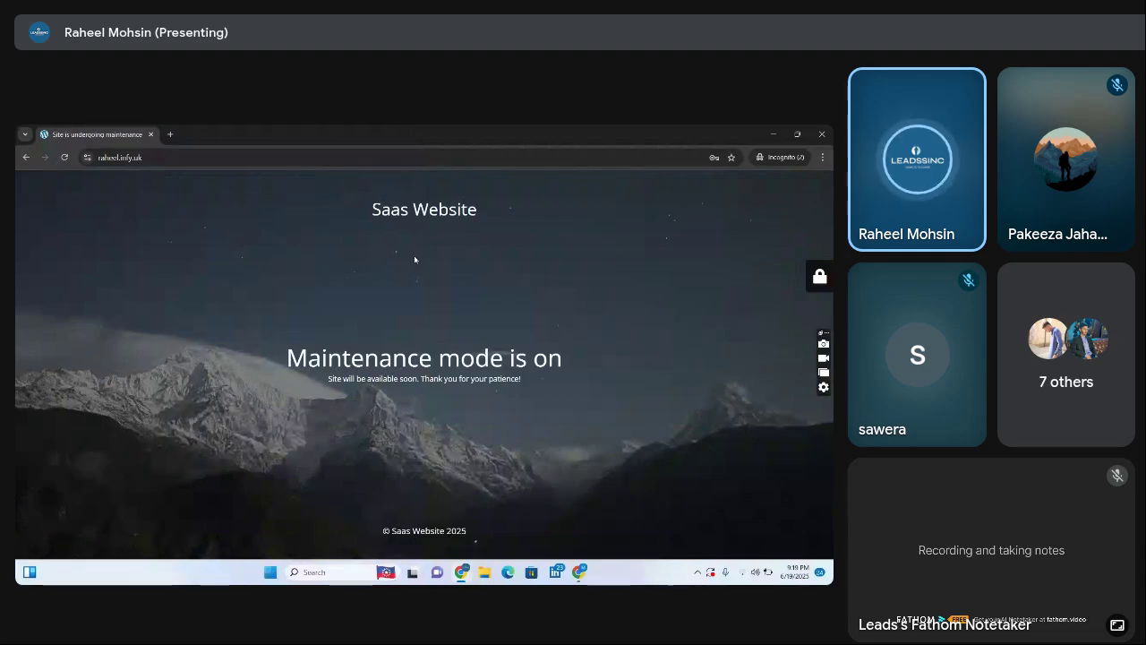
drag(417, 259, 371, 242)
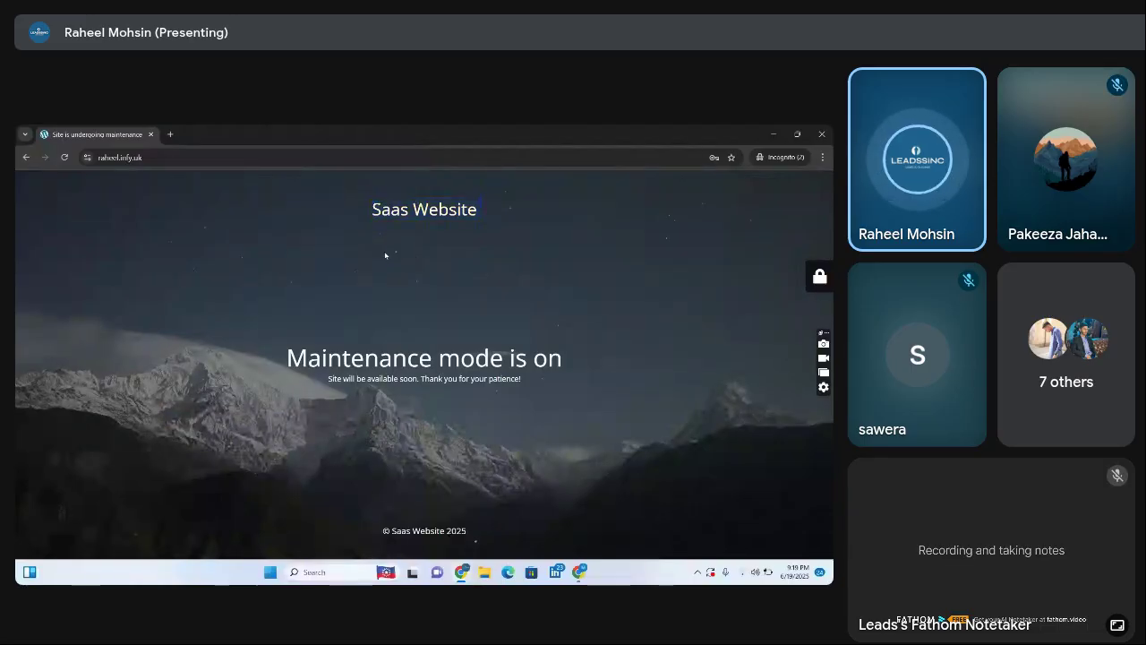
click(386, 255)
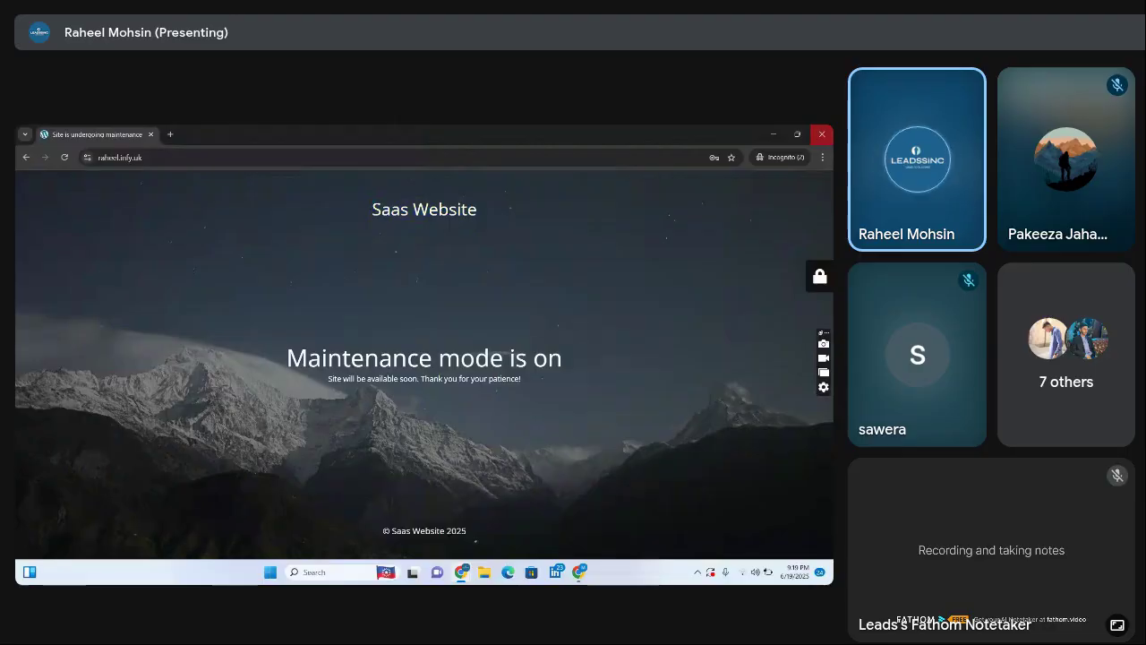
Close the incognito window and search the Add Plugins directory for 'maintenance'
click(822, 134)
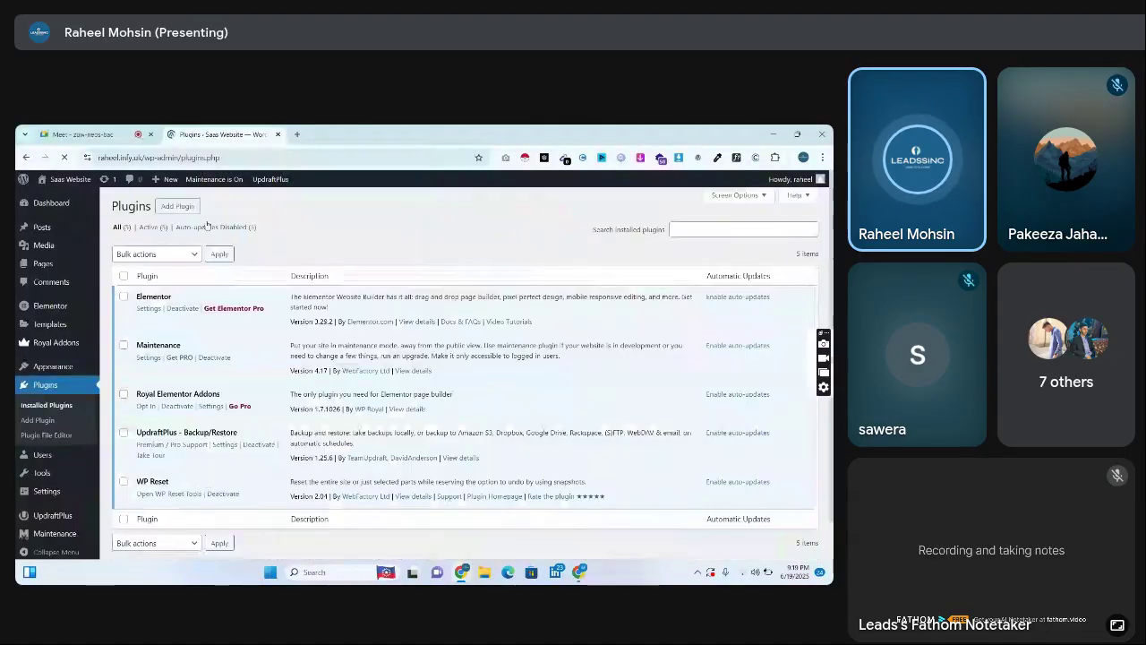
click(190, 209)
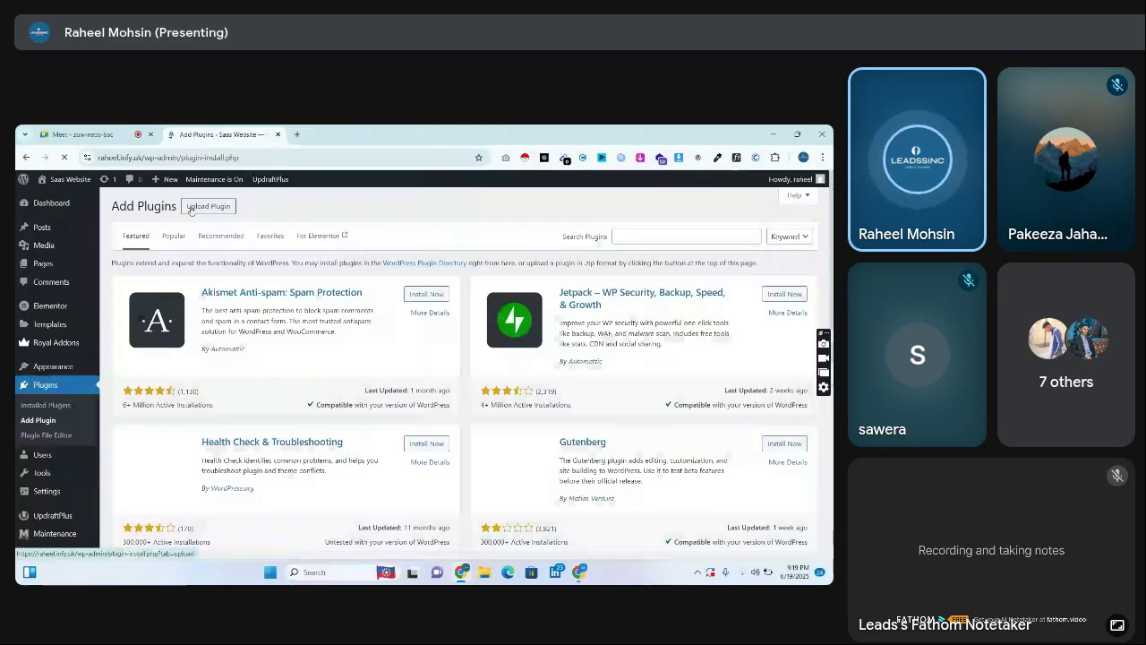
click(686, 236)
text(maintenance)
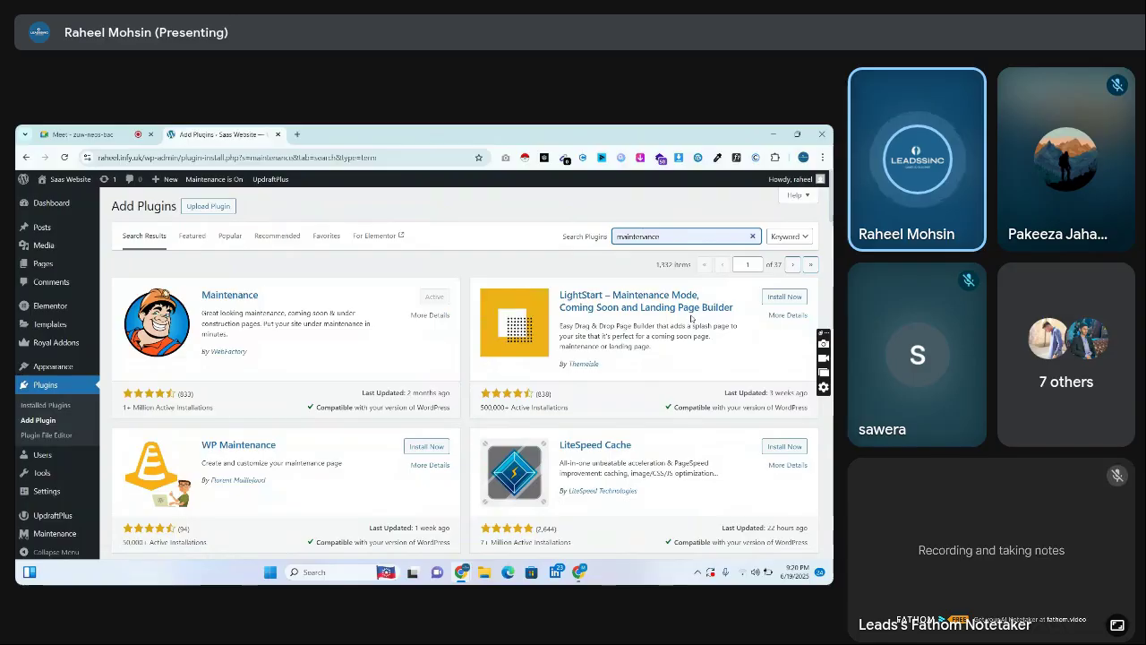
Look through the maintenance plugin results, check the Google Meet call, and highlight Akismet Anti-spam
scroll(691, 317, down, 3)
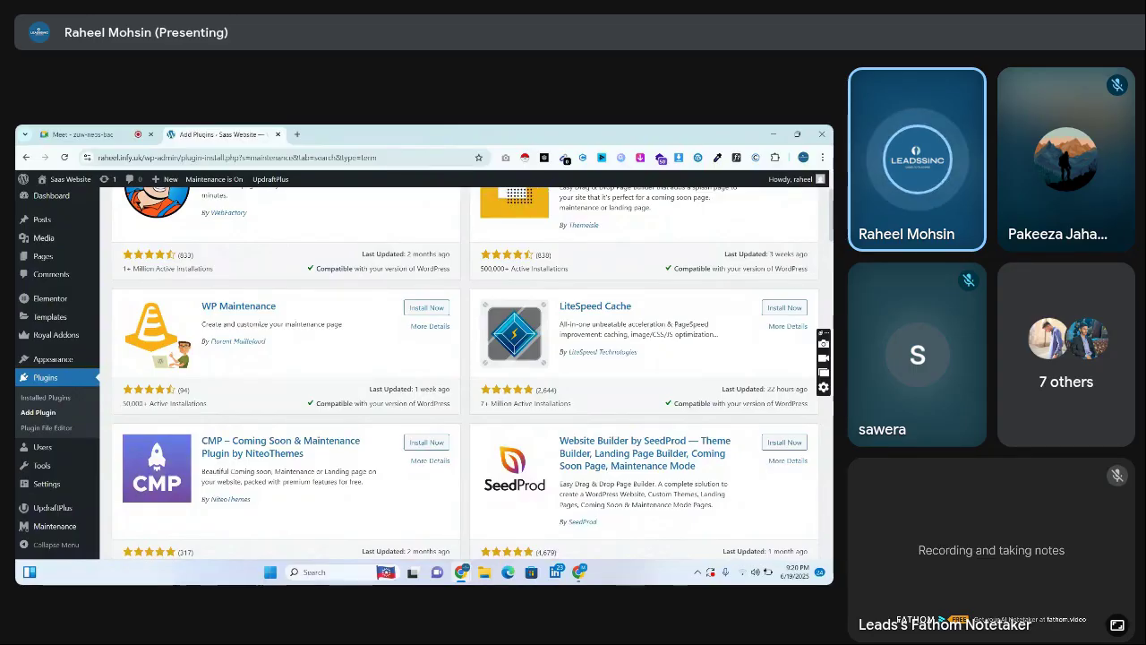
scroll(466, 376, down, 5)
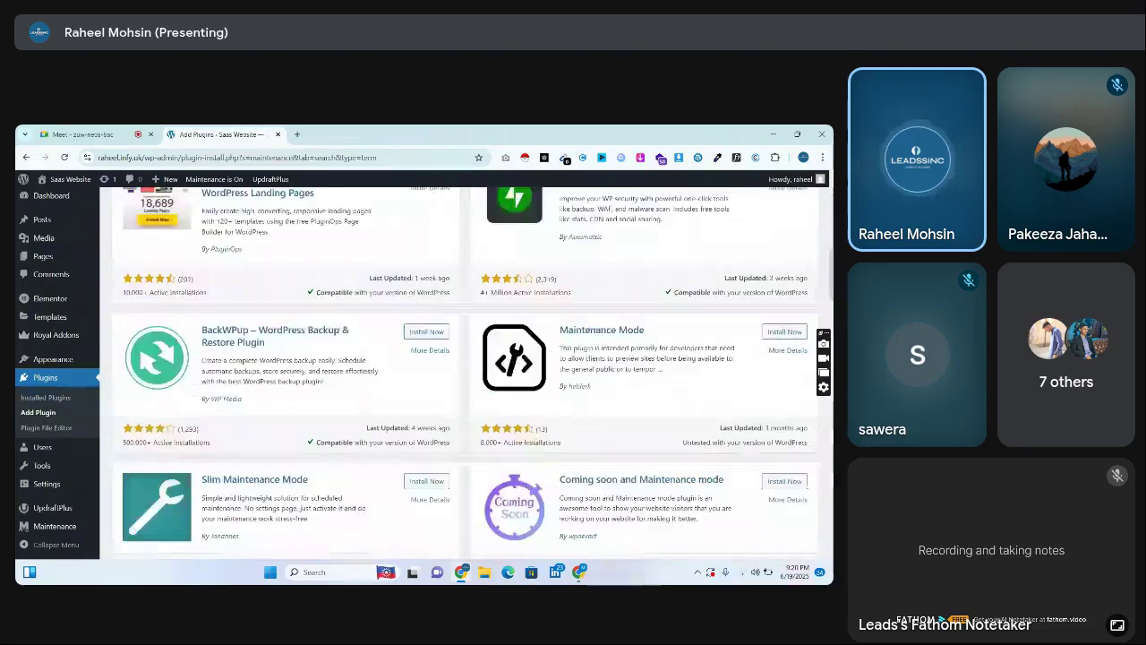
scroll(466, 376, down, 1)
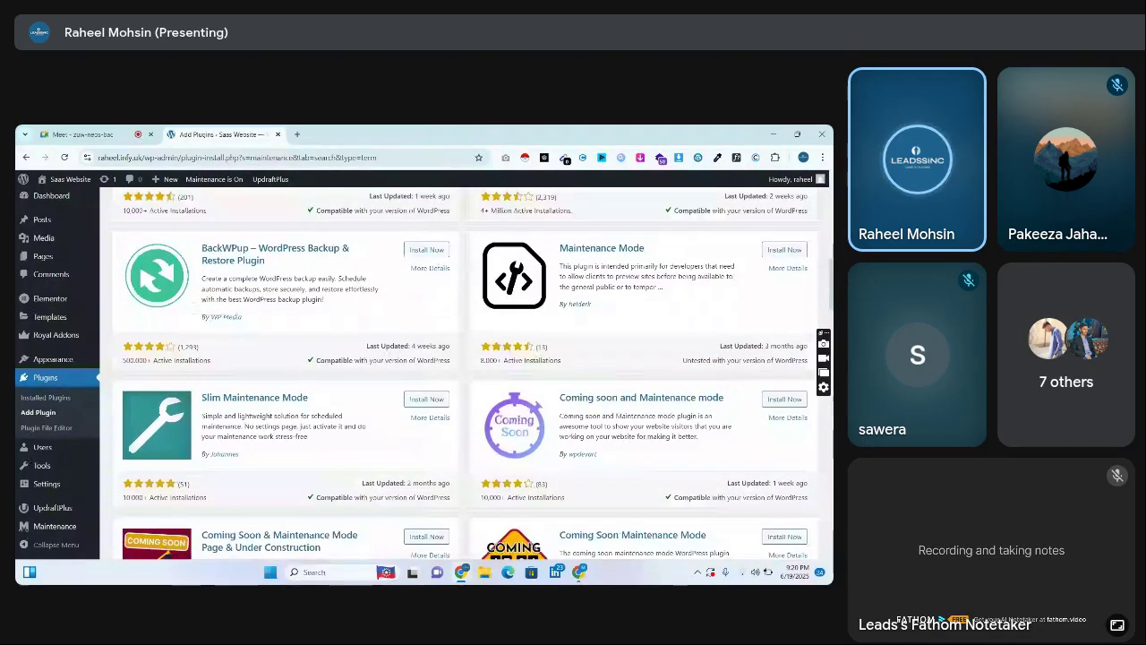
scroll(466, 376, down, 1)
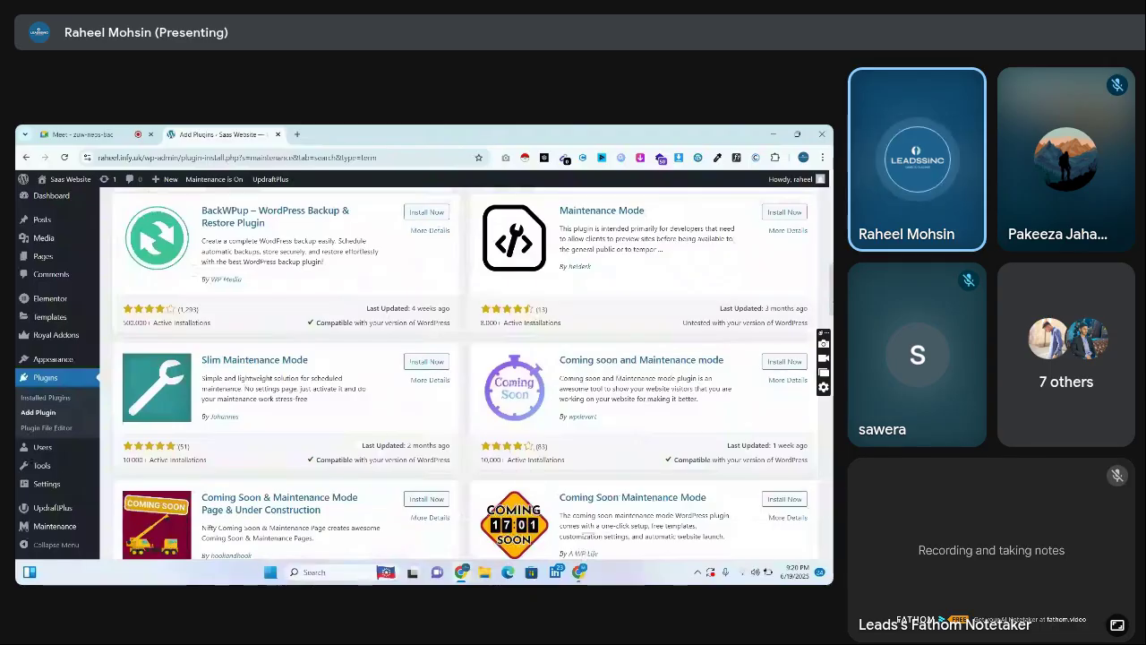
scroll(466, 376, up, 10)
click(139, 133)
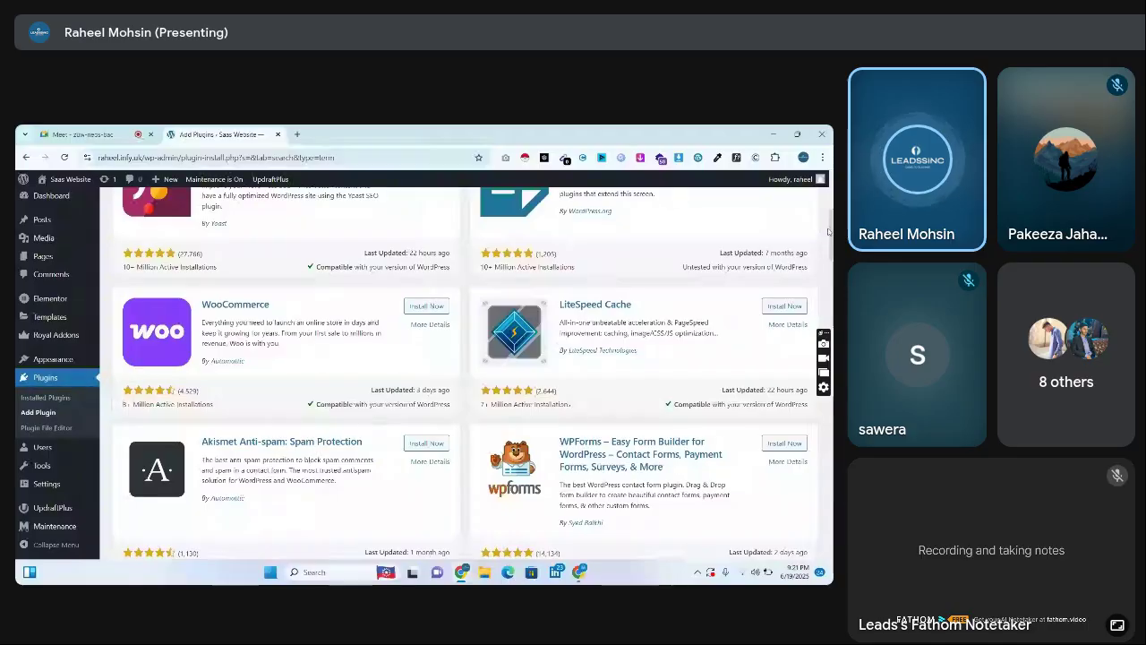
scroll(675, 321, down, 3)
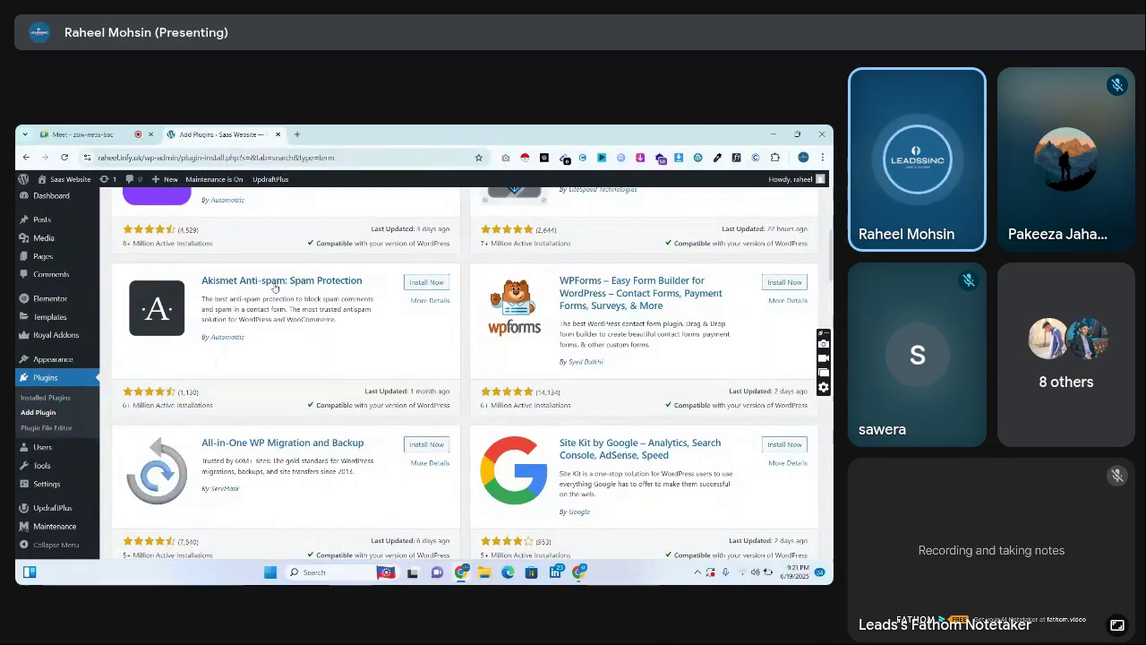
drag(319, 280, 202, 281)
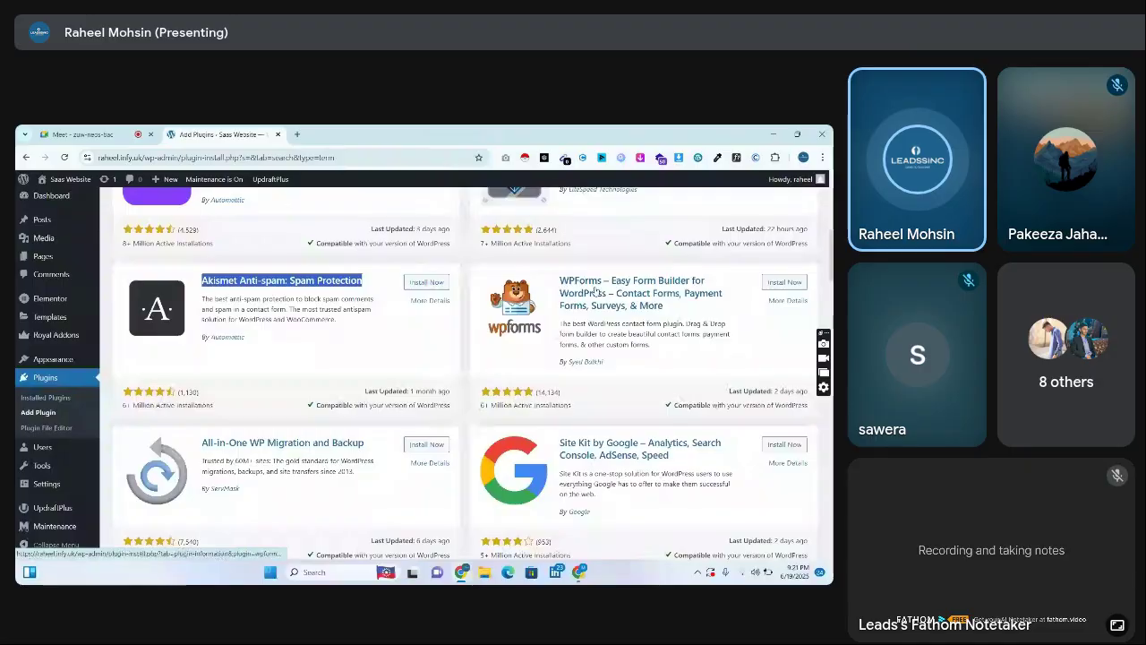
Google 'wp forms' in a new tab
click(296, 135)
text(wp forms)
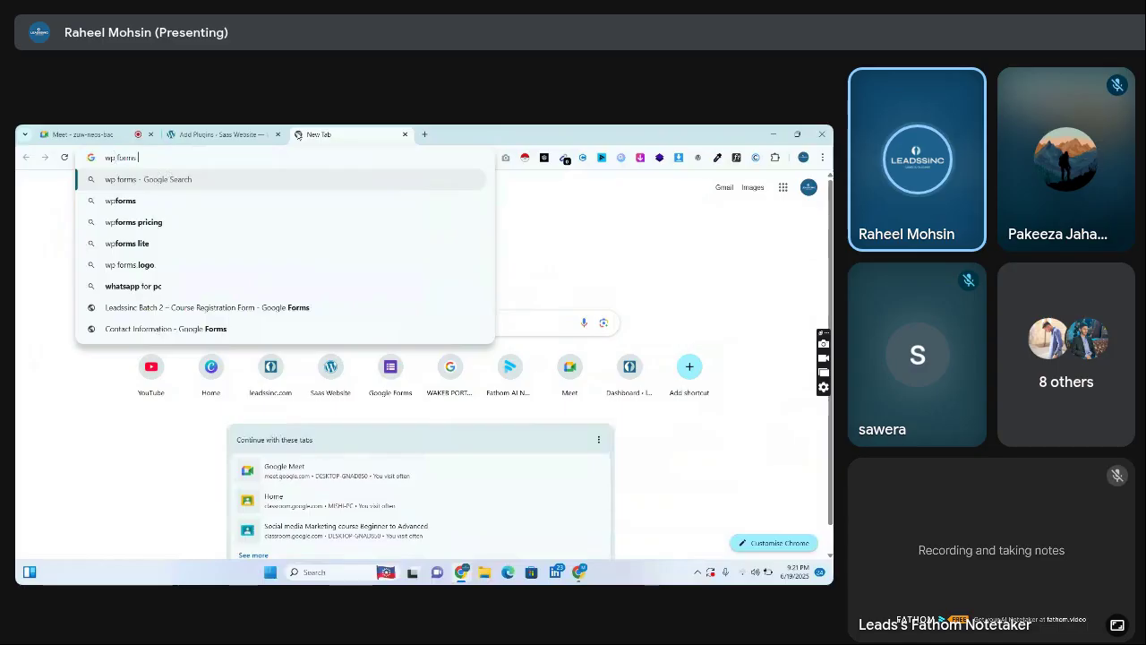
key(Return)
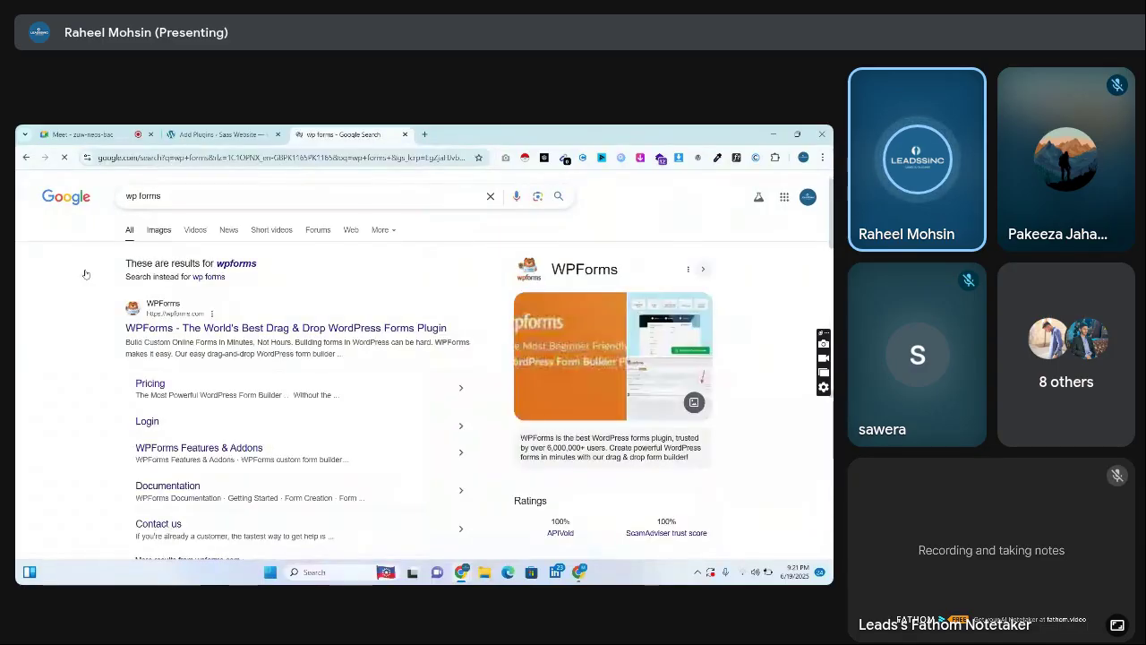
Go to the official WPForms site and its Health & Wellness form templates
click(190, 328)
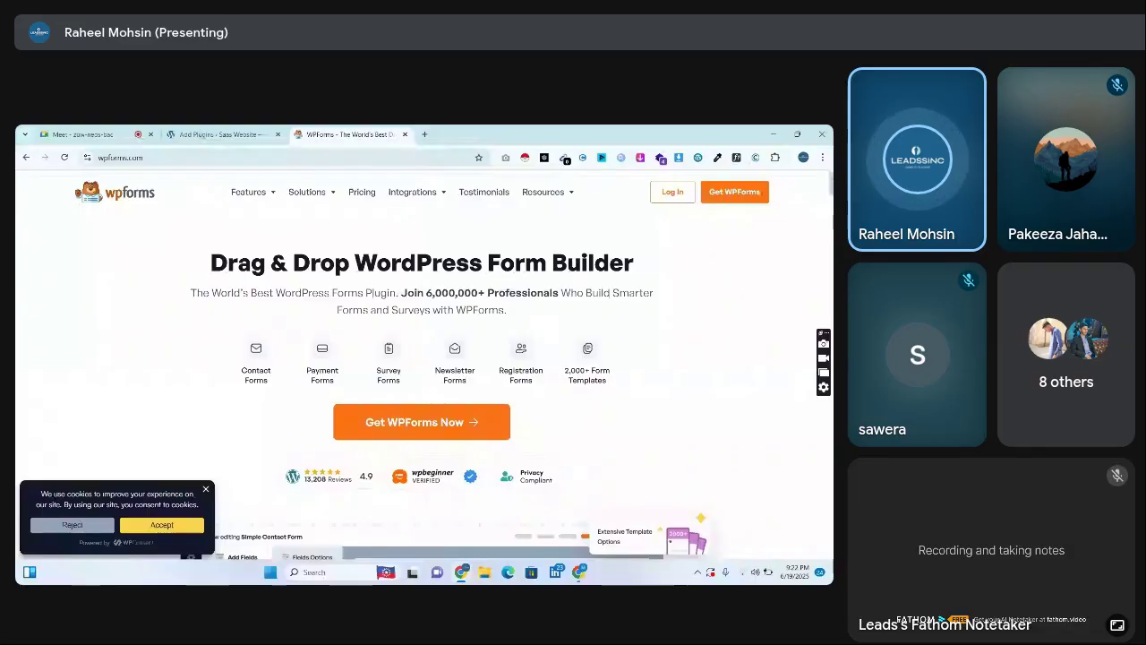
scroll(424, 376, down, 5)
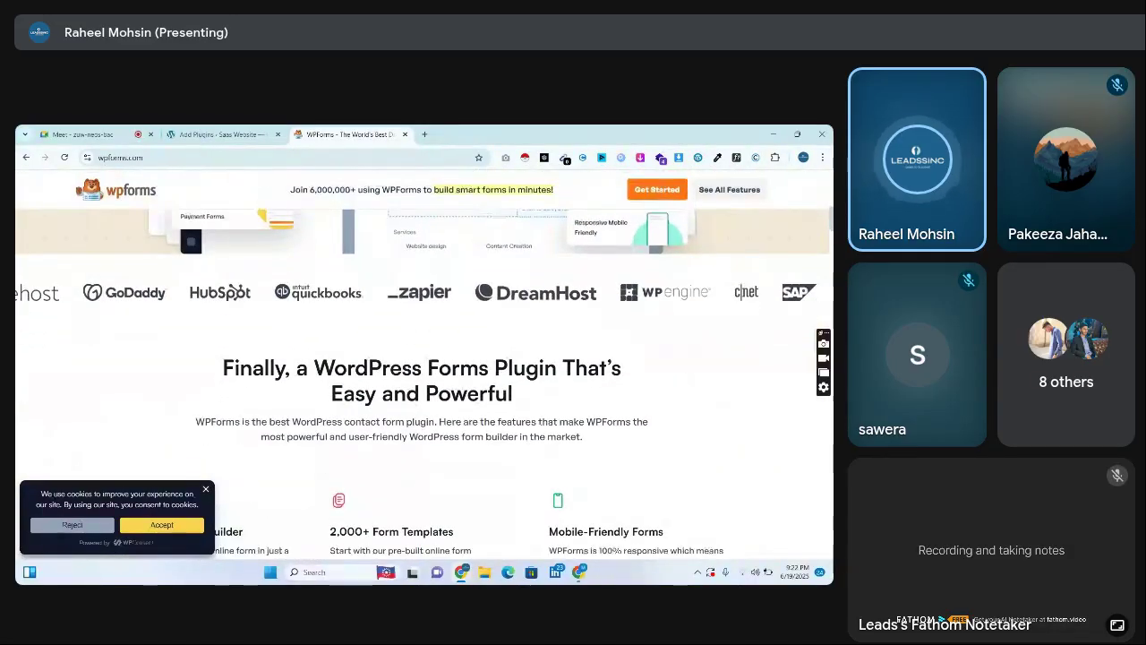
scroll(423, 376, down, 10)
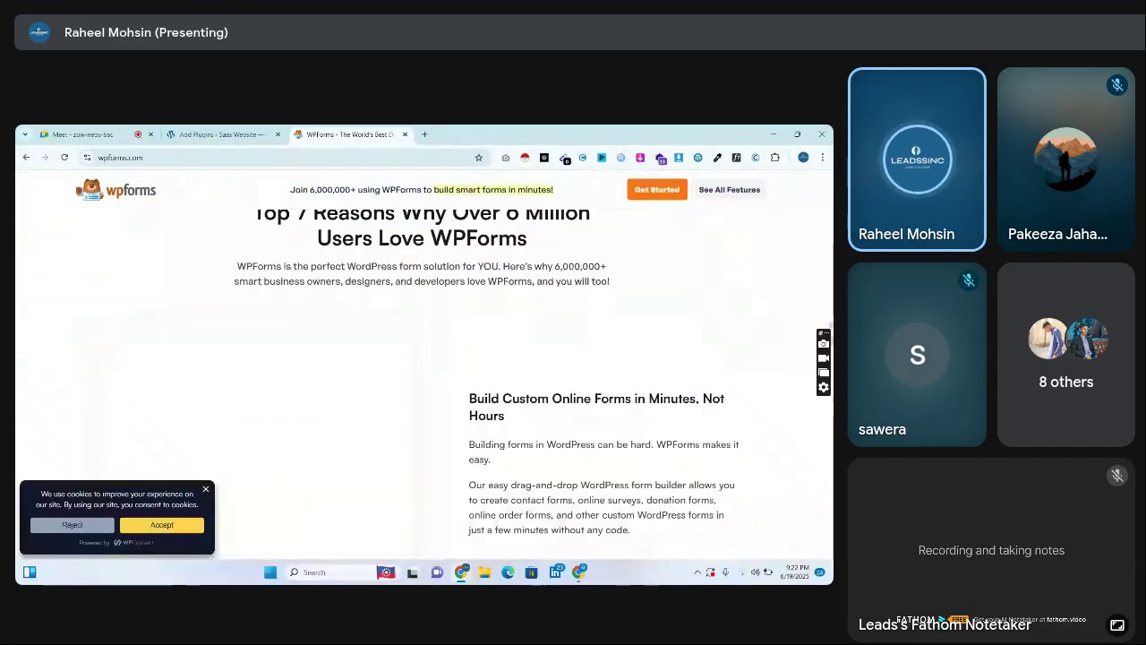
scroll(329, 257, up, 15)
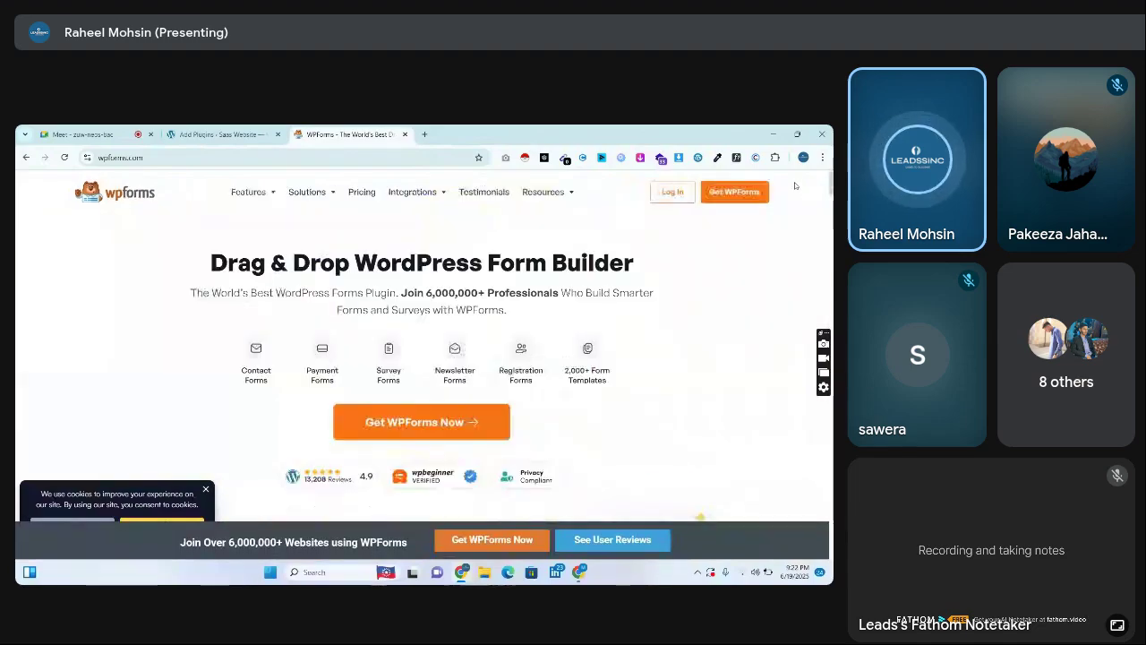
mouse_move(248, 191)
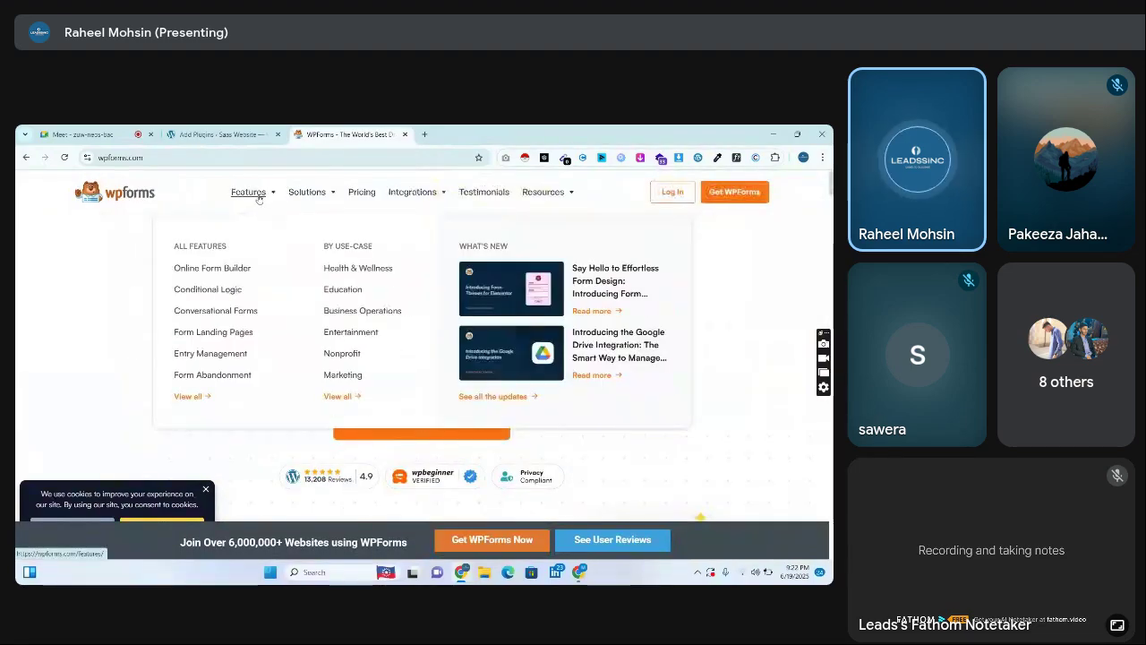
click(348, 272)
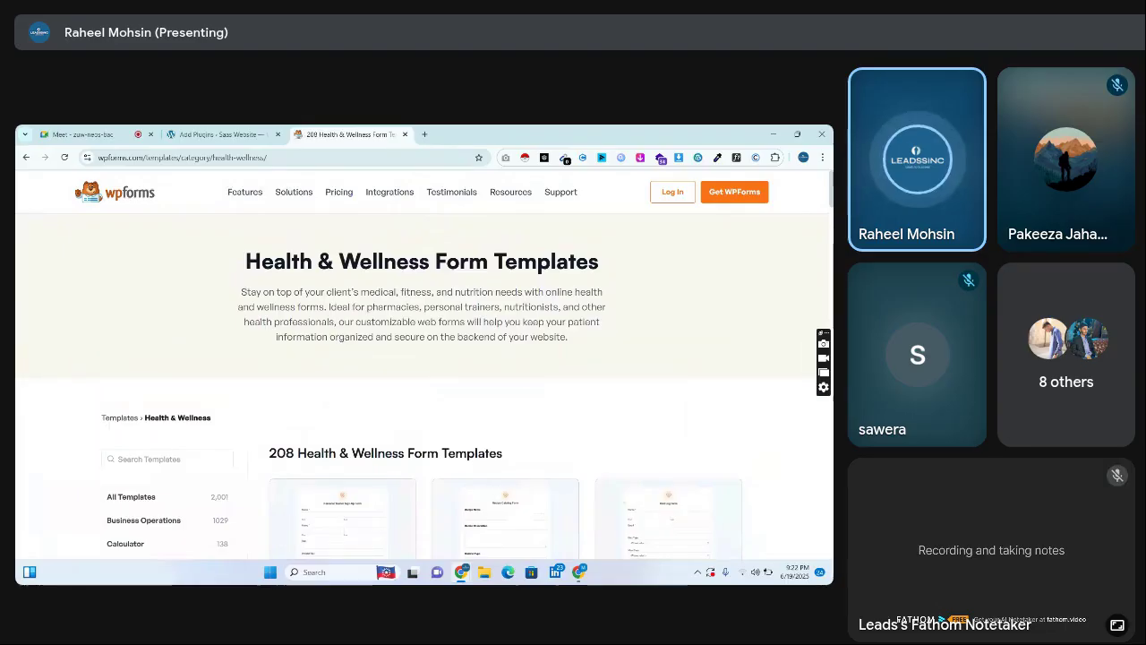
Preview the Personal Trainer Sign-Up Form demo and scroll through its fields
scroll(627, 421, down, 4)
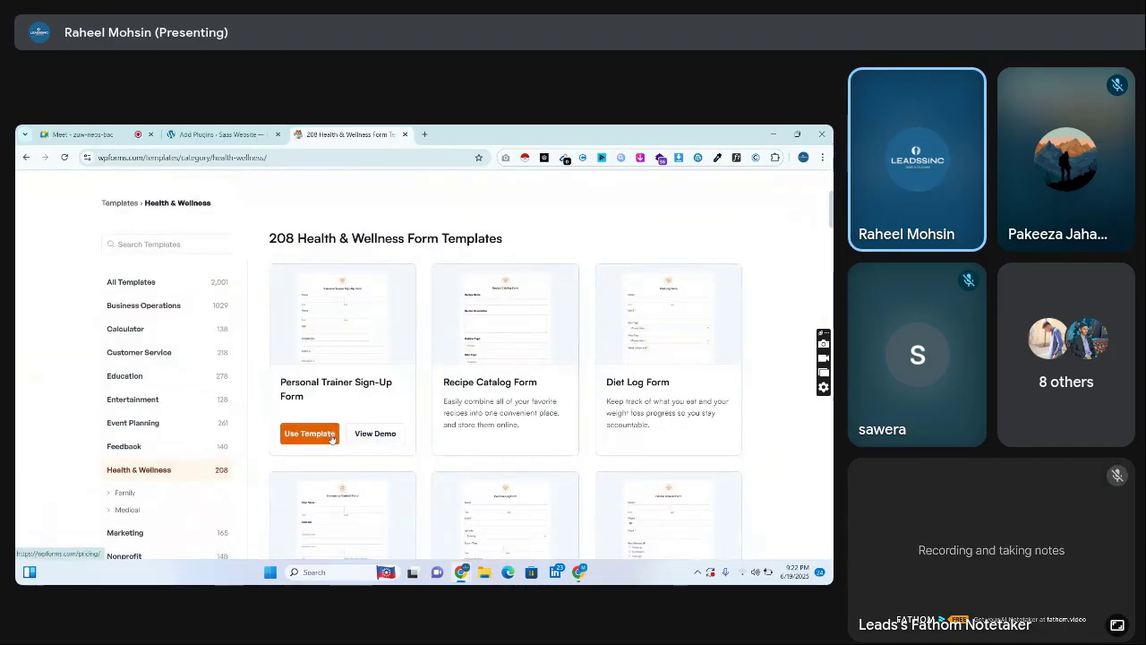
click(375, 434)
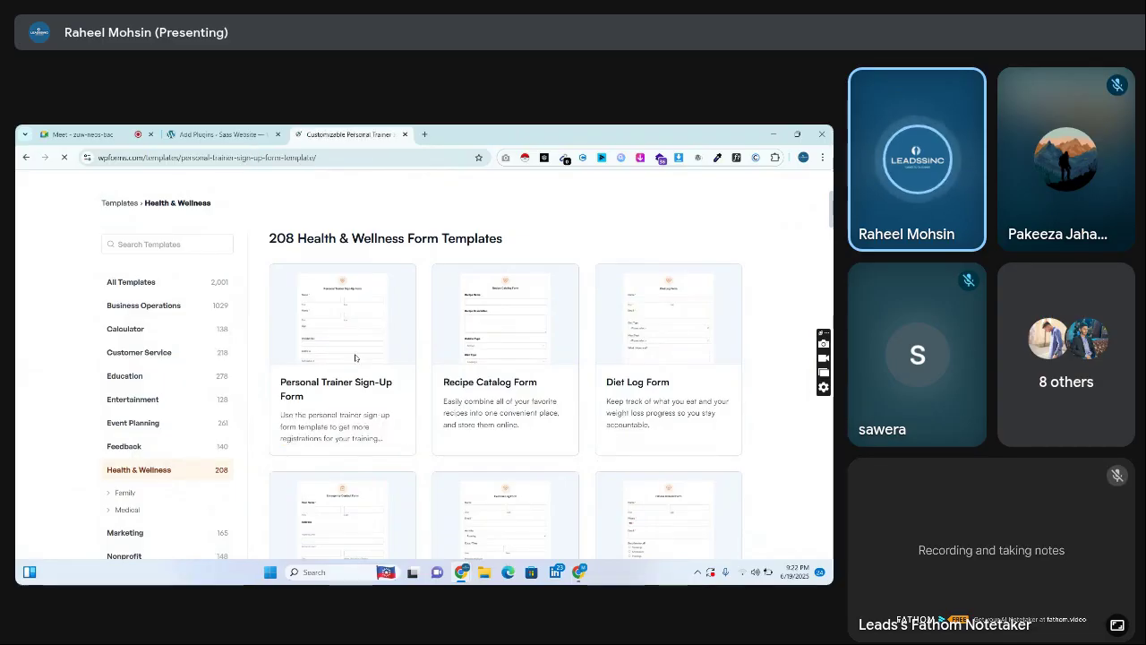
scroll(355, 357, down, 5)
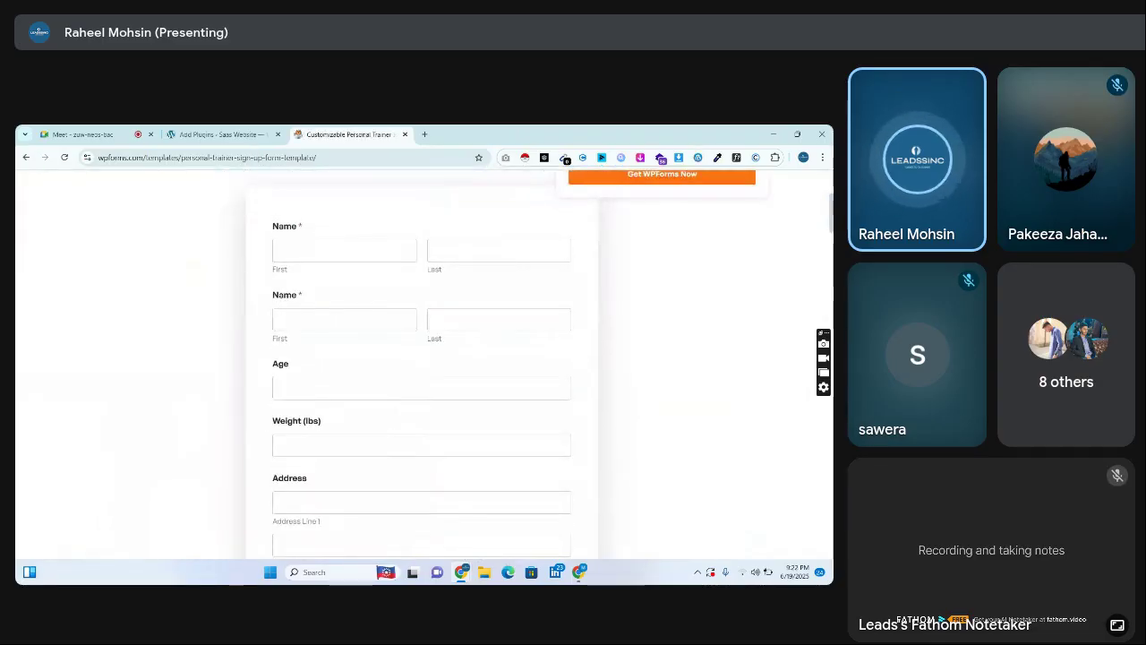
scroll(421, 358, down, 2)
scroll(420, 358, down, 6)
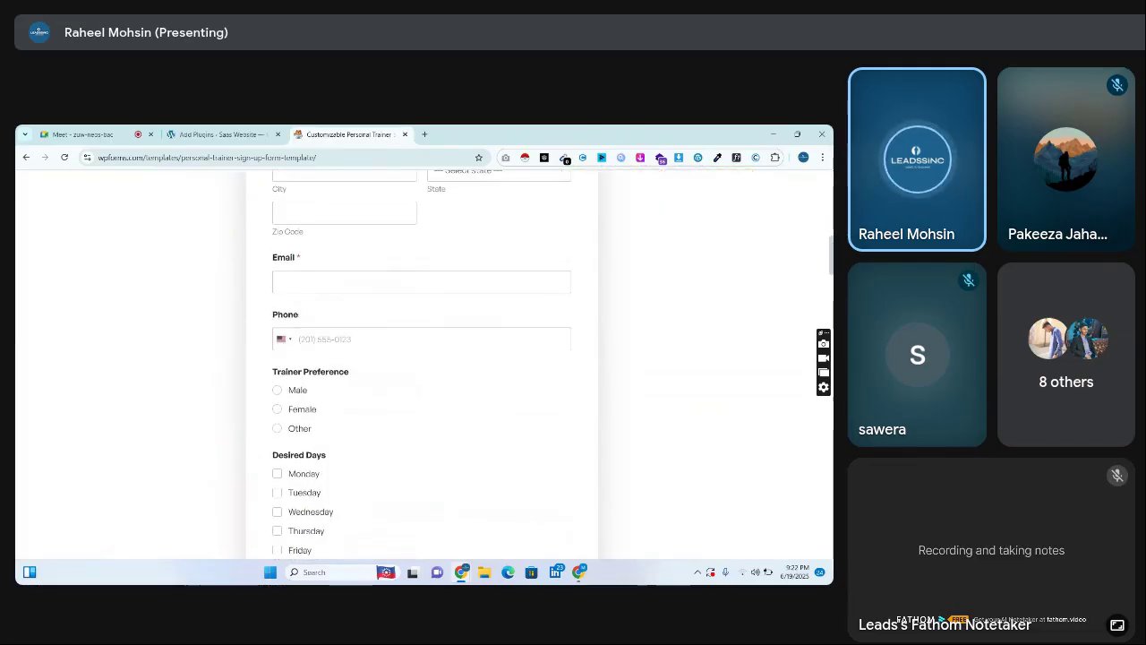
scroll(421, 376, down, 7)
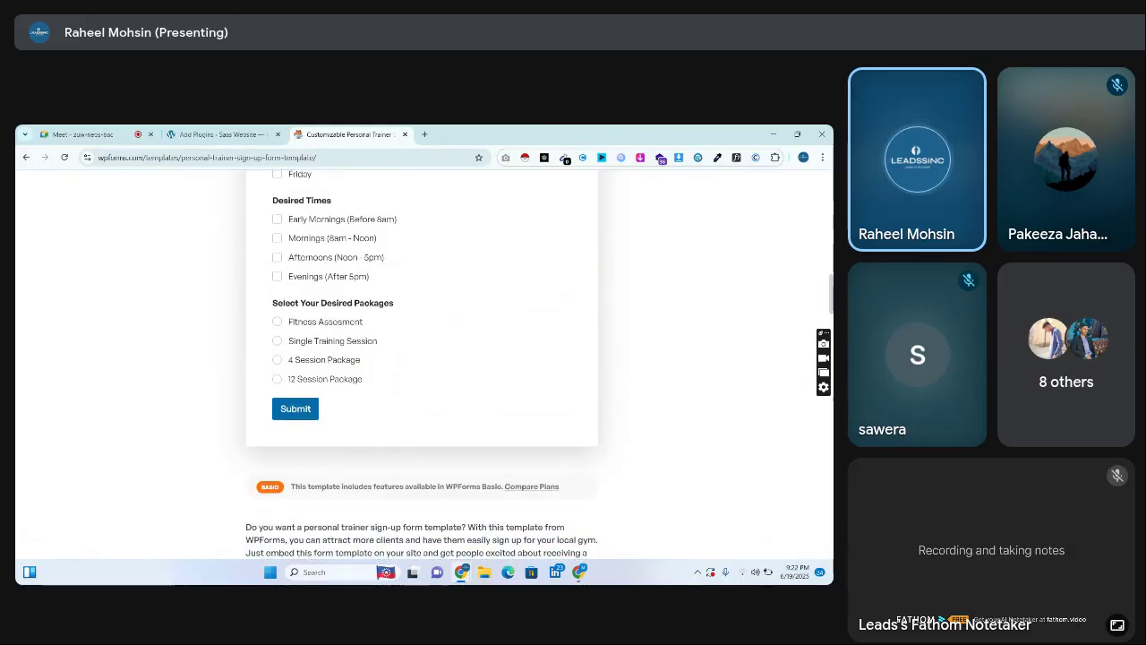
drag(831, 295, 818, 181)
Return to the Add Plugins tab, highlight the WPForms – Easy Form Builder title, and scroll the results
key(ctrl+shift+Tab)
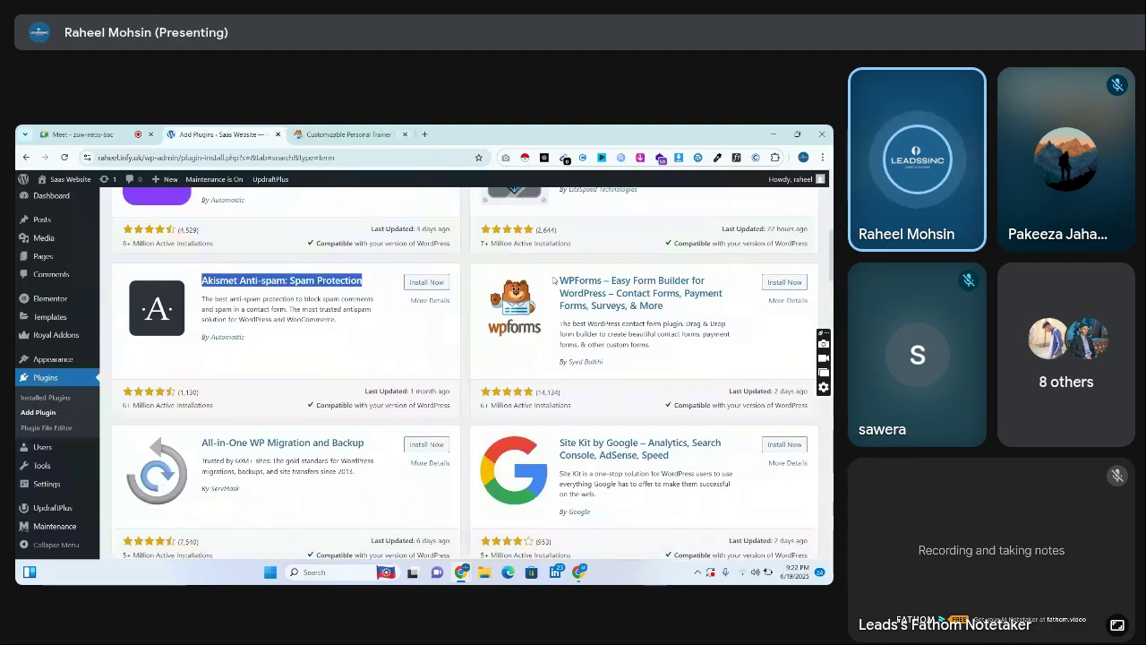
triple_click(625, 293)
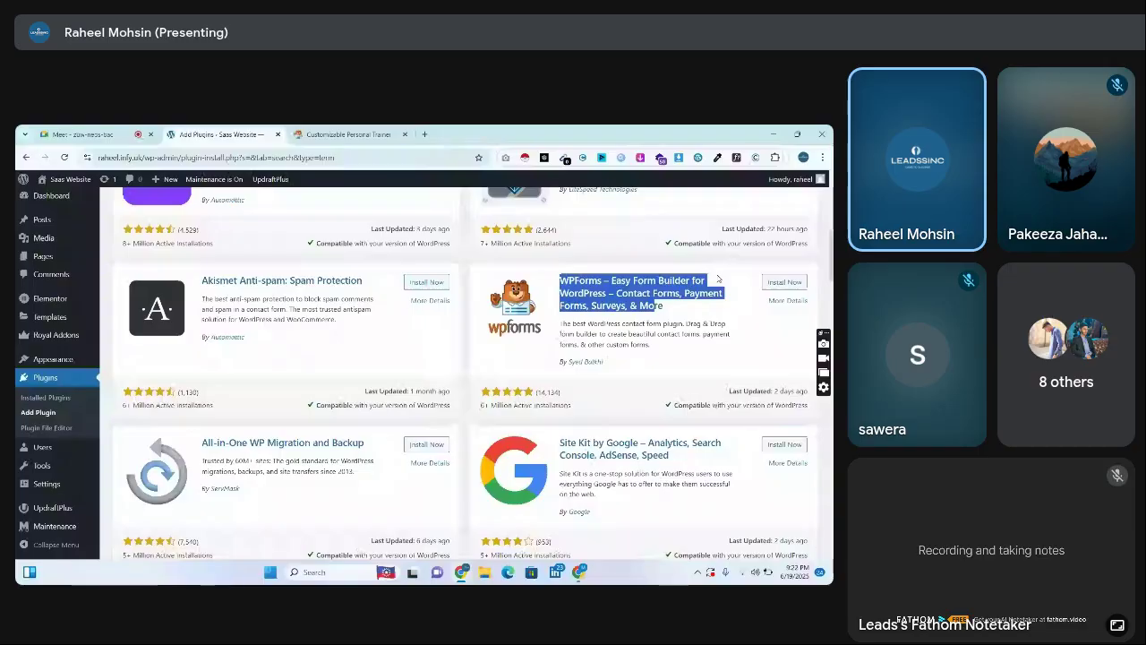
scroll(577, 269, down, 3)
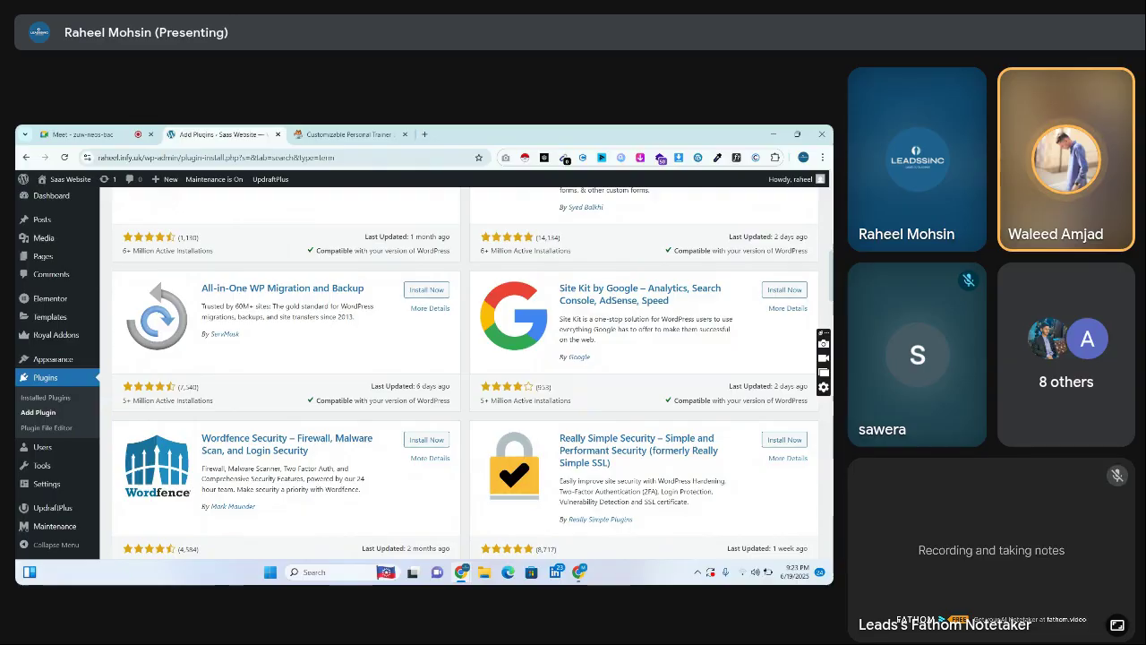
click(80, 135)
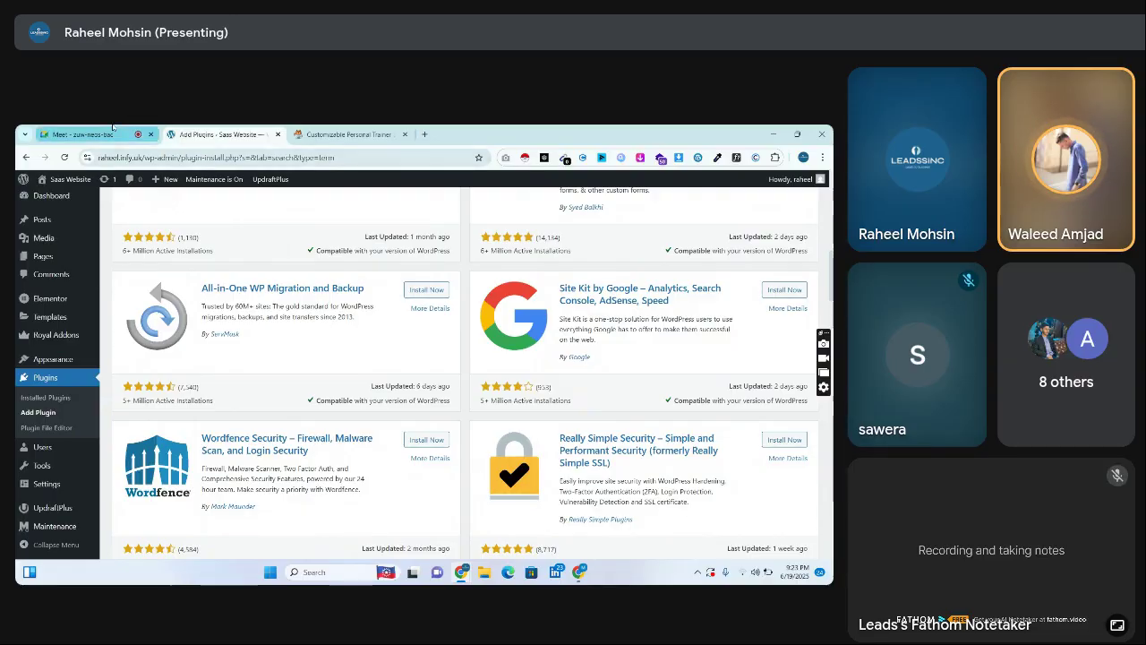
click(219, 135)
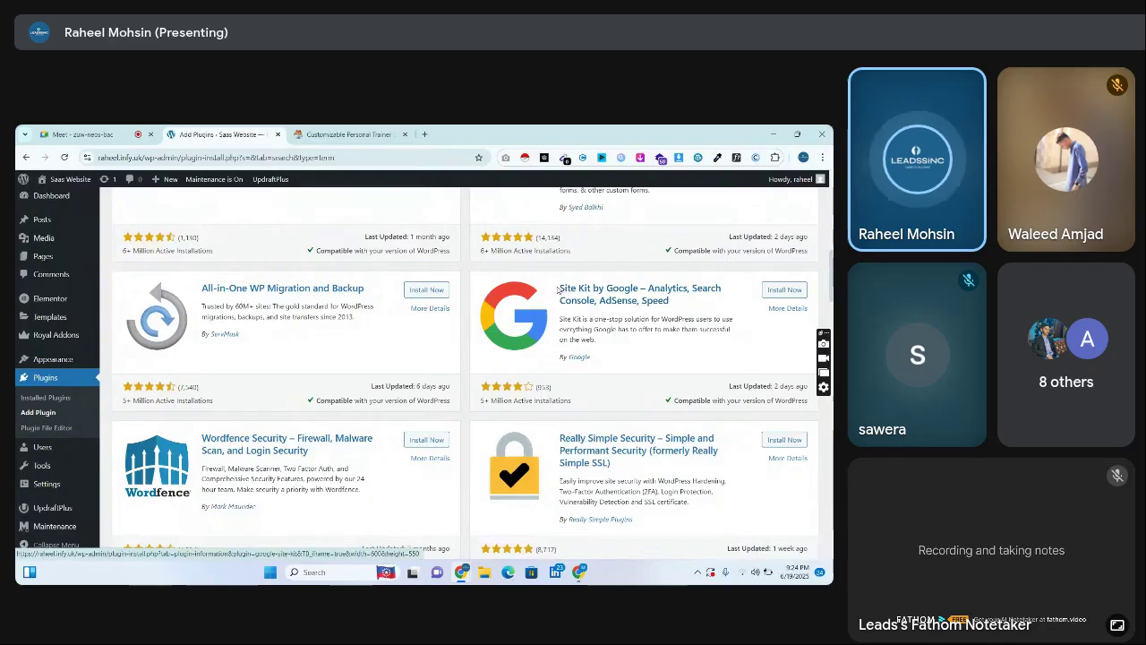
scroll(674, 300, down, 1)
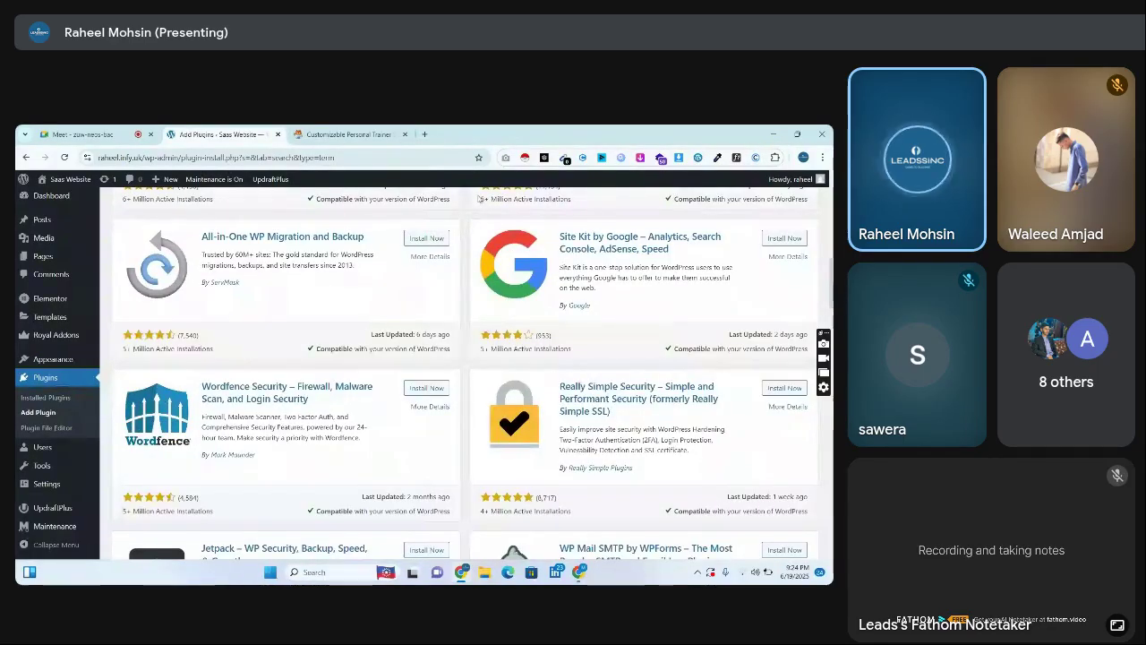
Search Google Images for 'sitekit wordpress plugin' and open the 'Site Kit is now available for all WordPress sites' article
click(424, 133)
text(sitekit wordpres s)
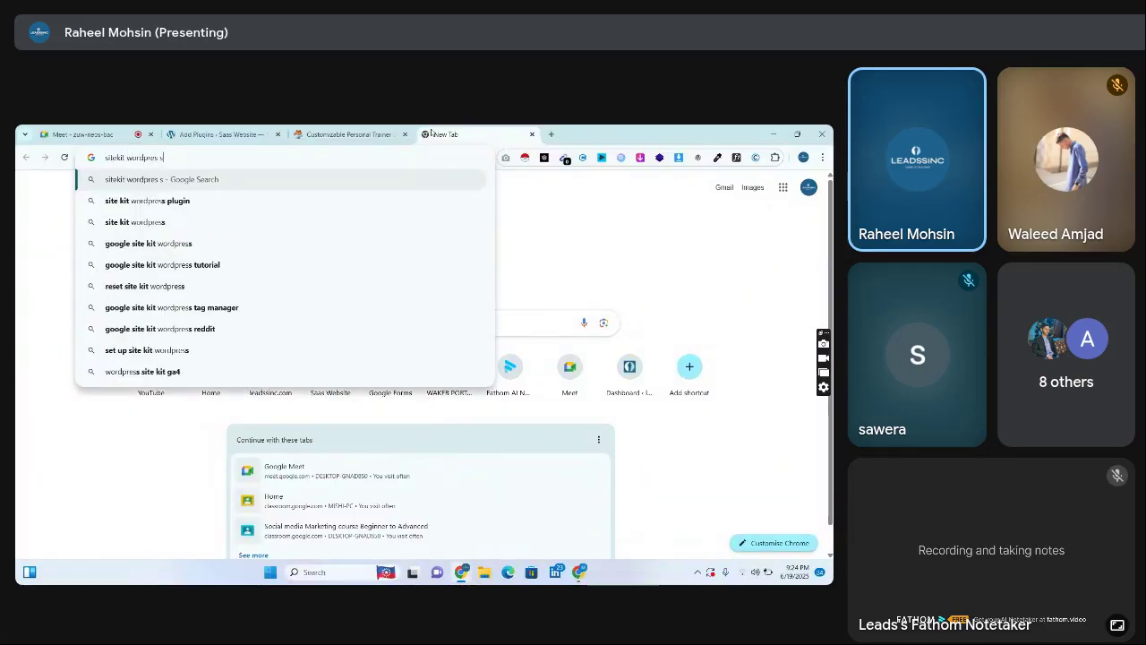
text(plugin)
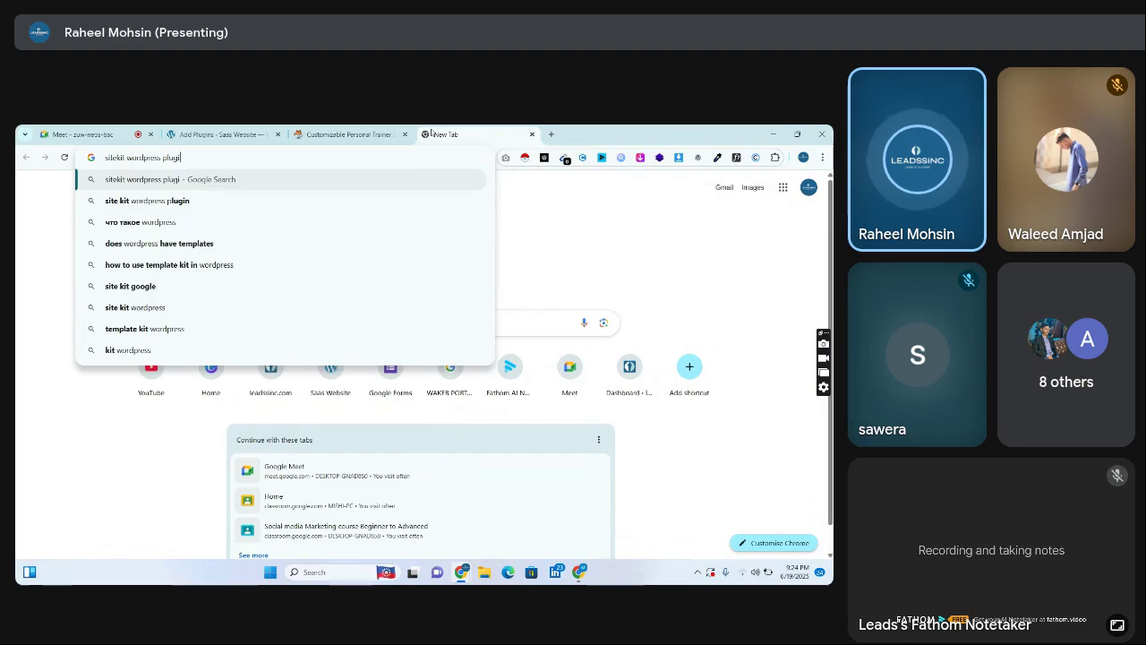
key(Return)
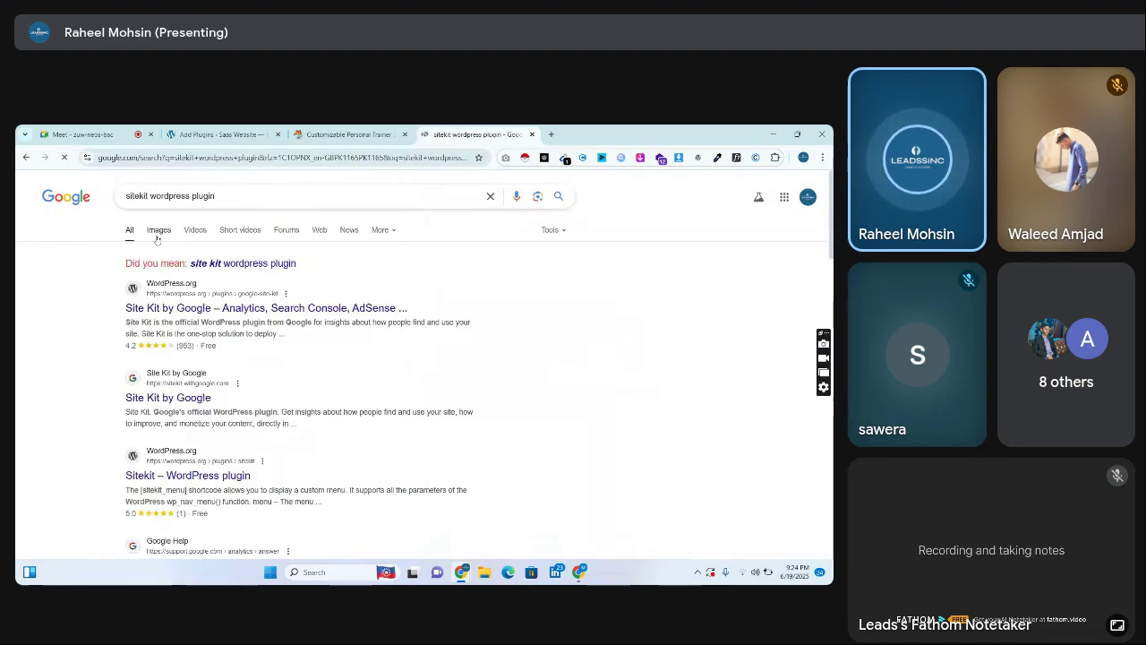
click(157, 232)
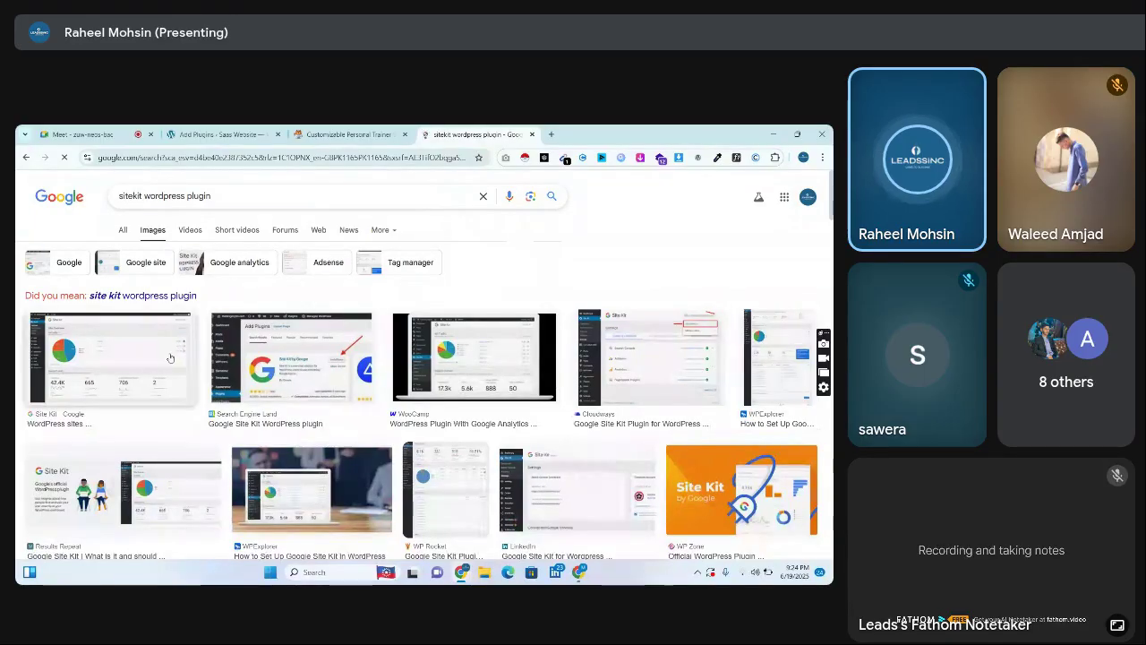
click(108, 347)
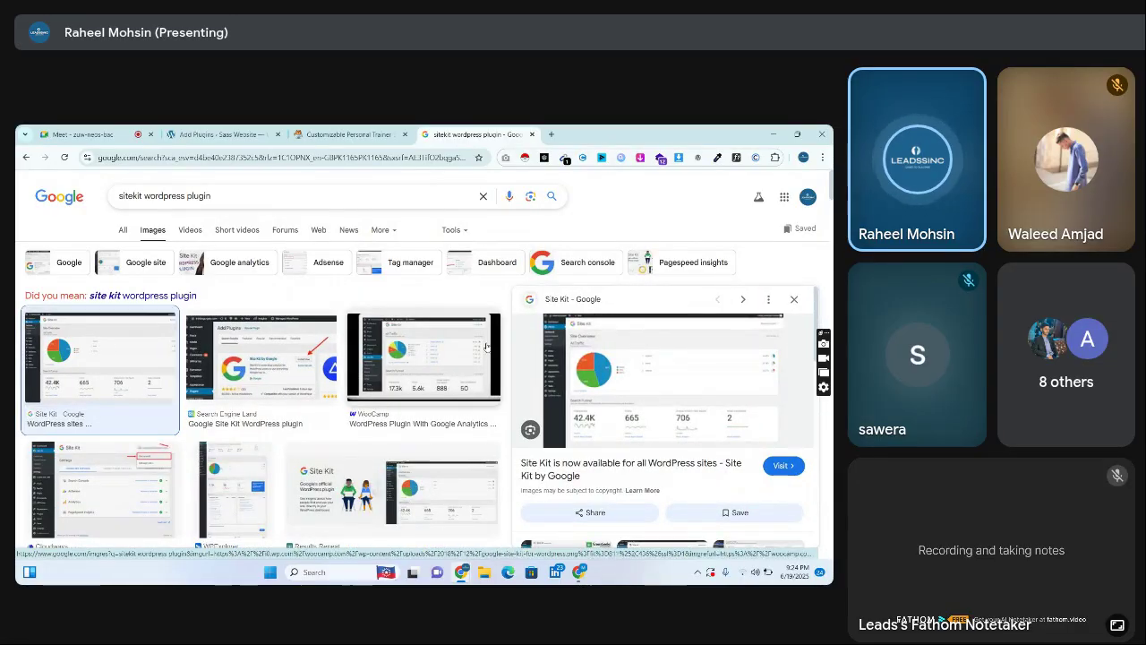
click(617, 368)
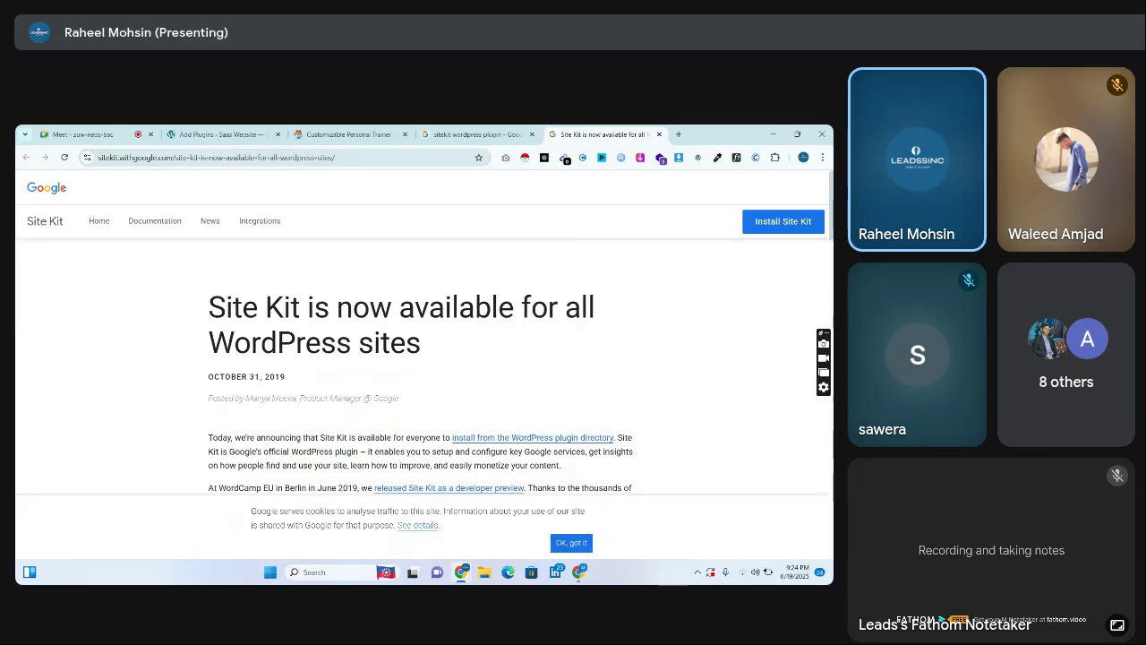
scroll(471, 206, down, 10)
scroll(458, 367, down, 2)
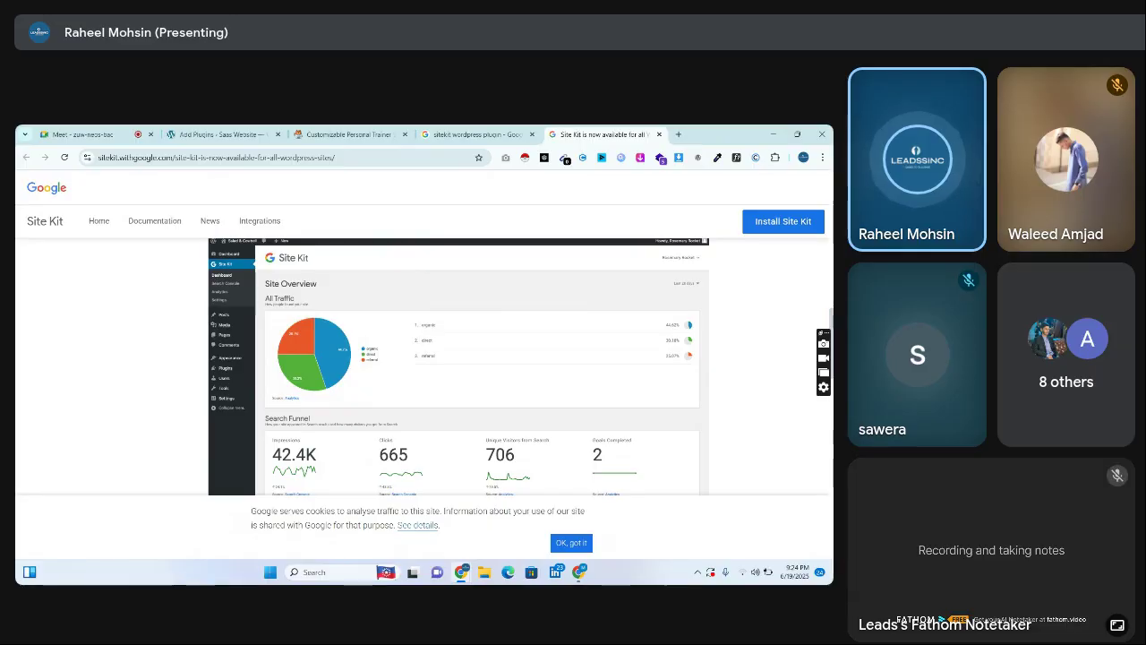
scroll(519, 367, down, 1)
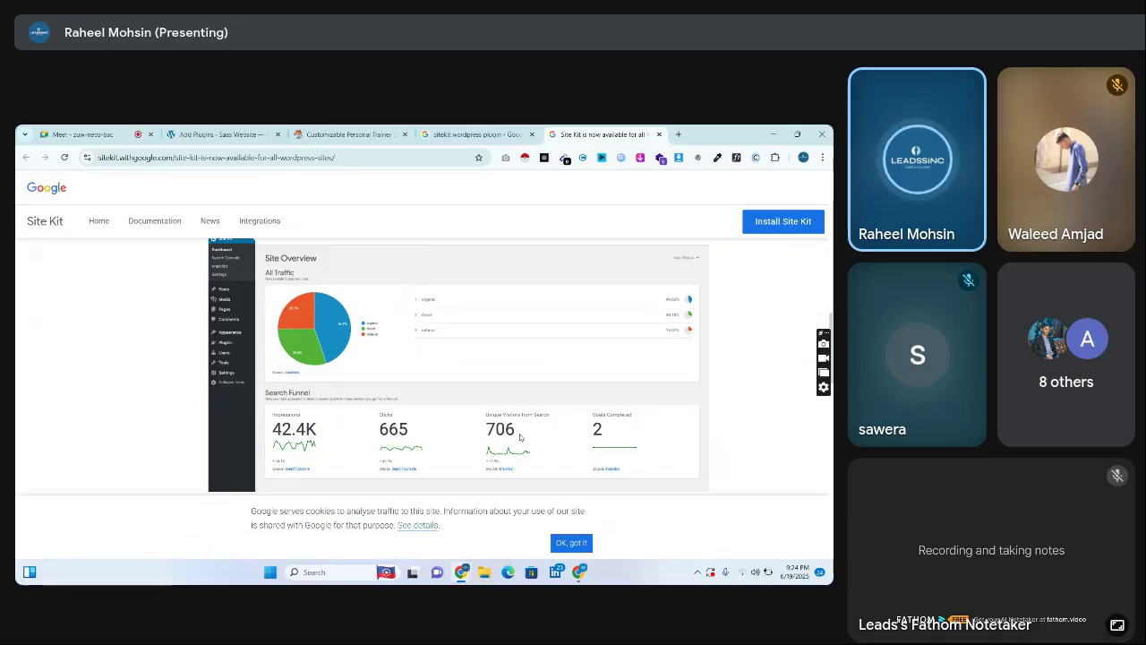
scroll(669, 409, down, 5)
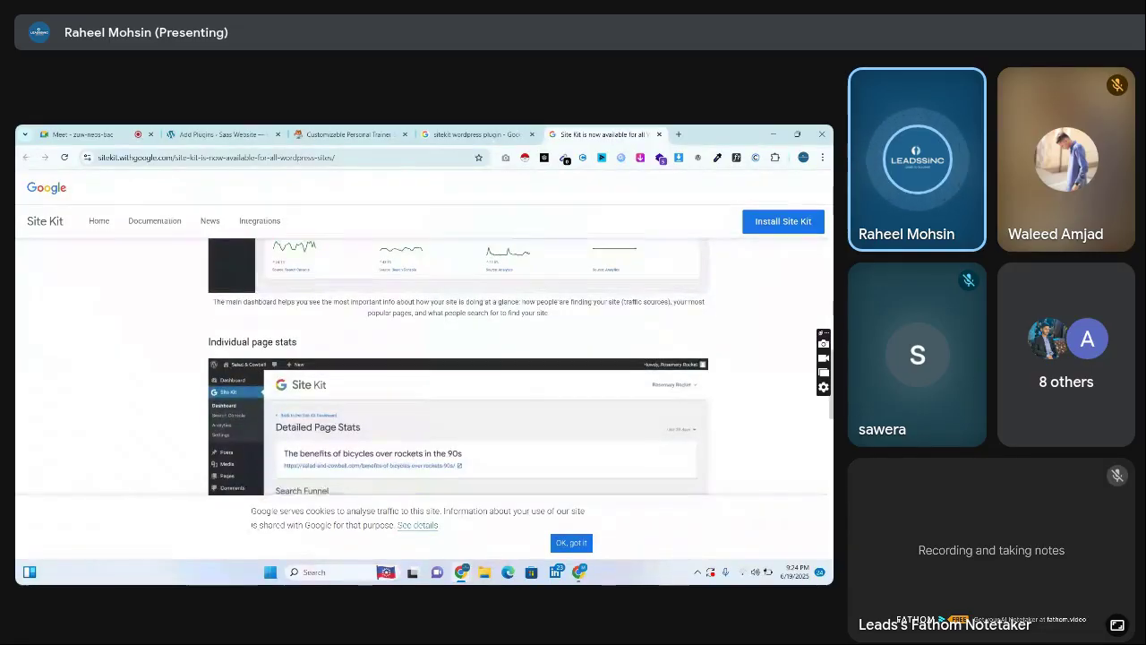
scroll(459, 366, down, 5)
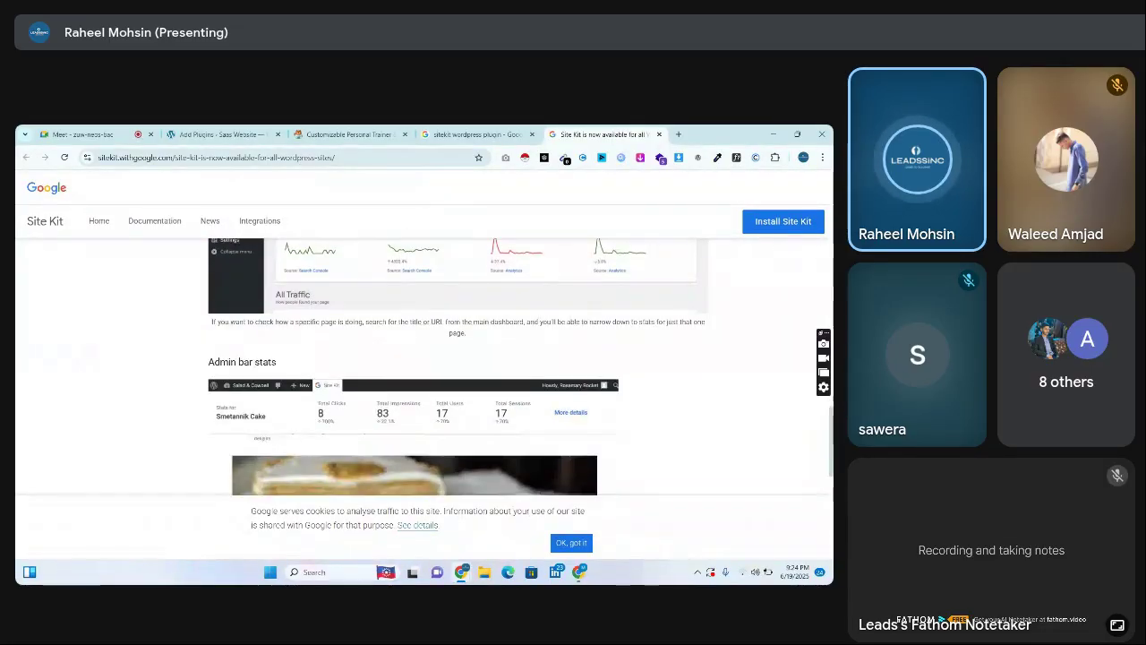
scroll(430, 367, down, 1)
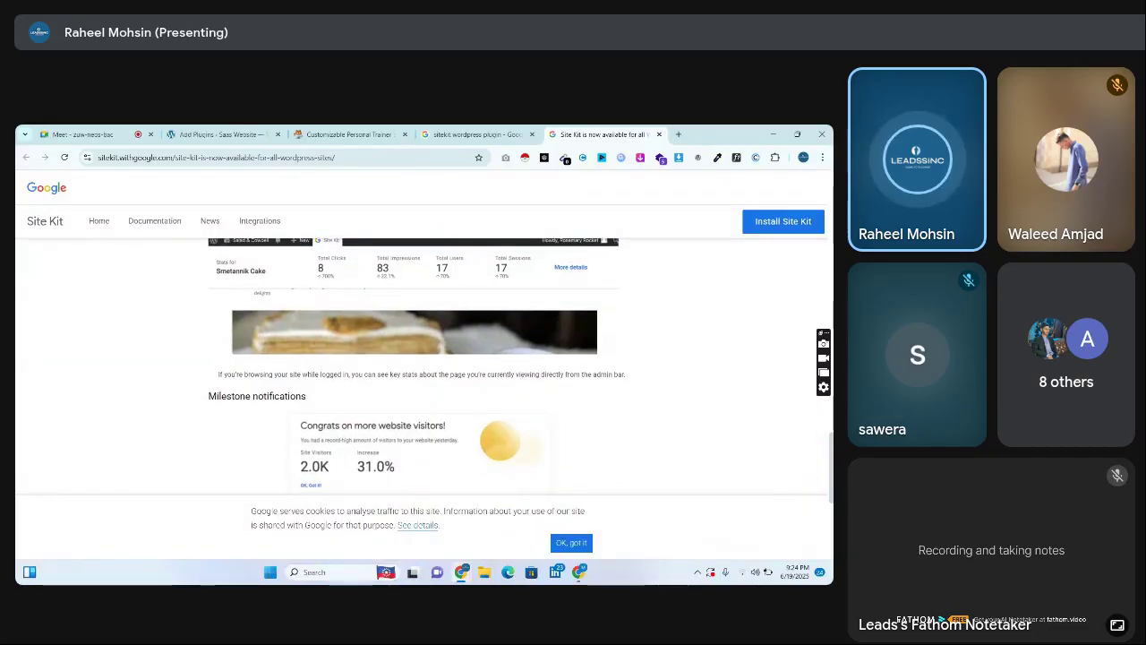
scroll(754, 411, up, 2)
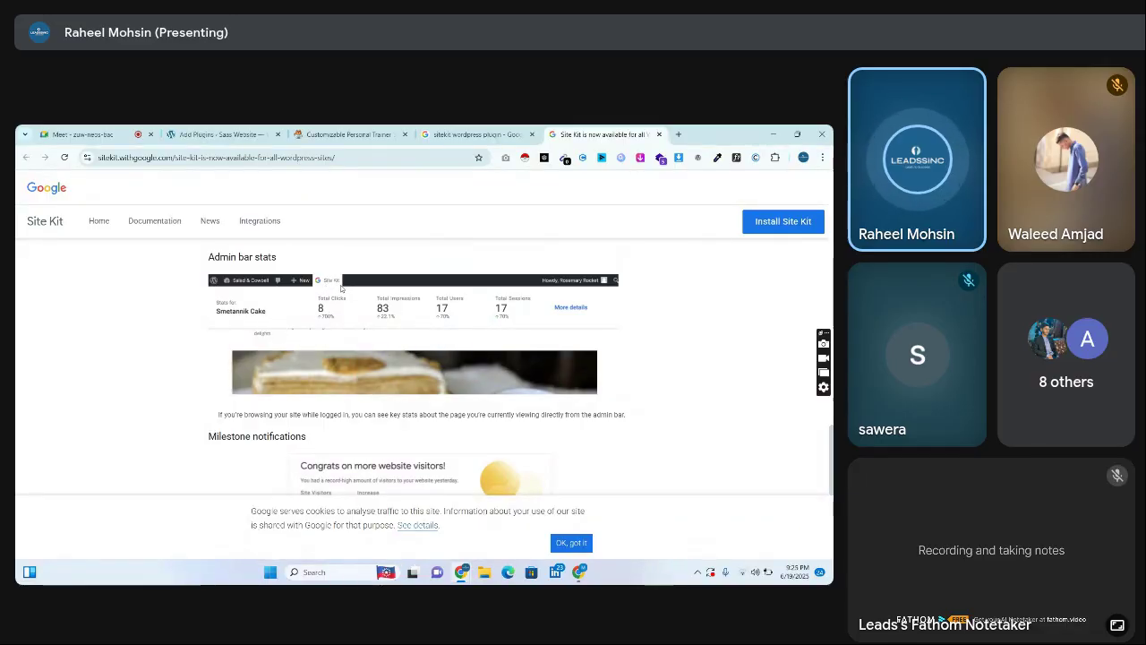
click(219, 134)
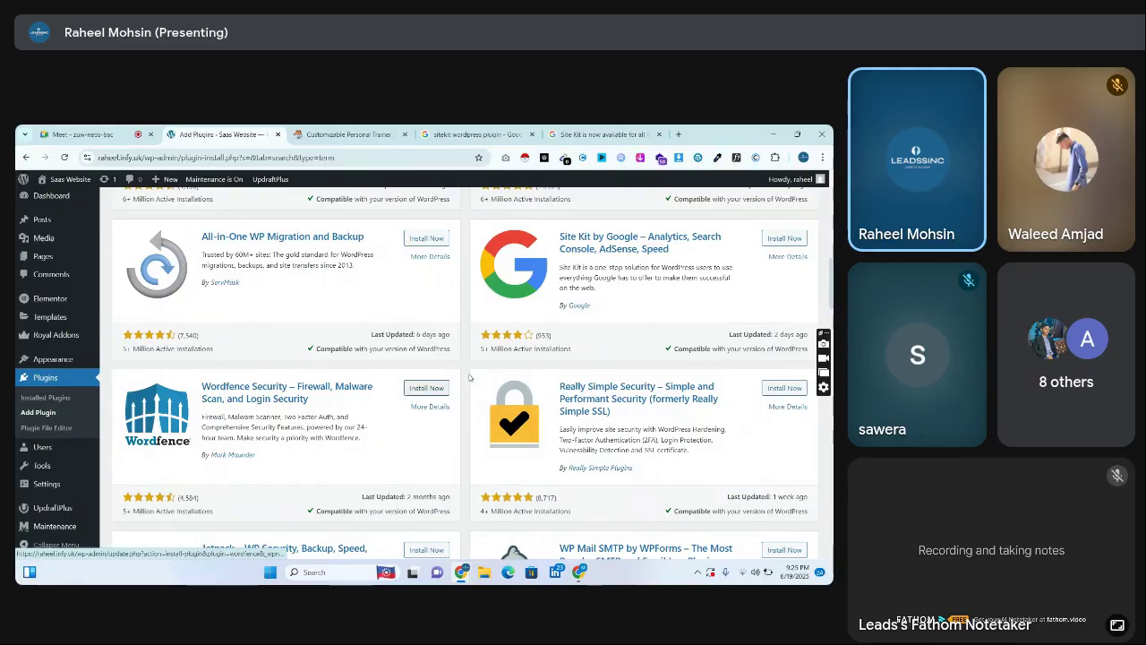
scroll(826, 265, up, 3)
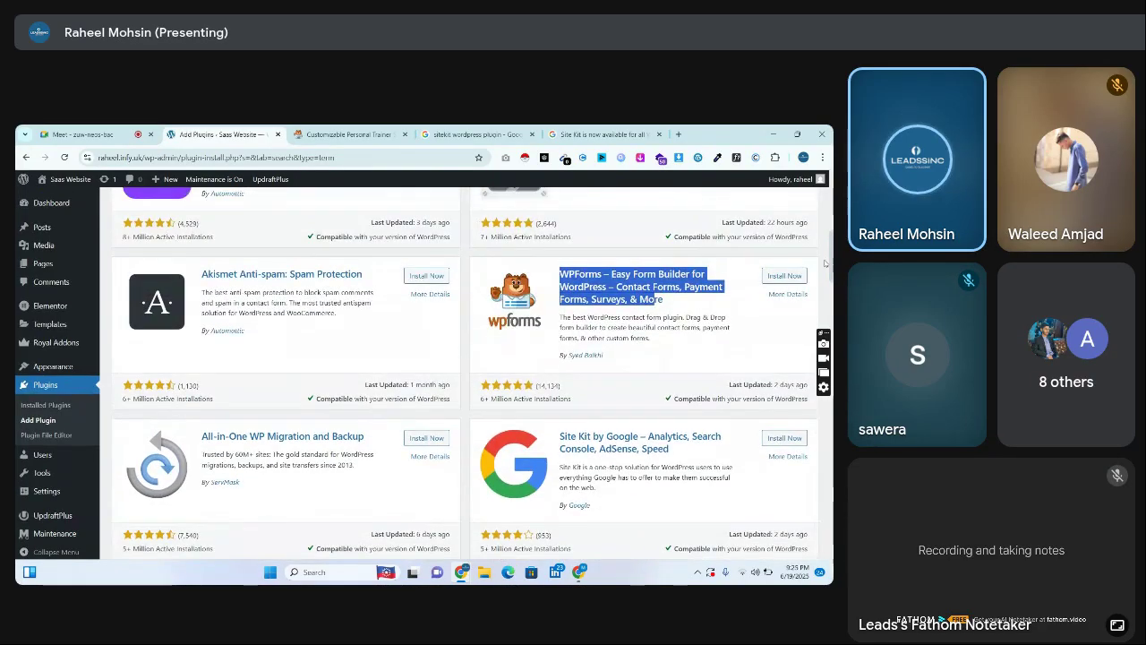
scroll(826, 265, down, 5)
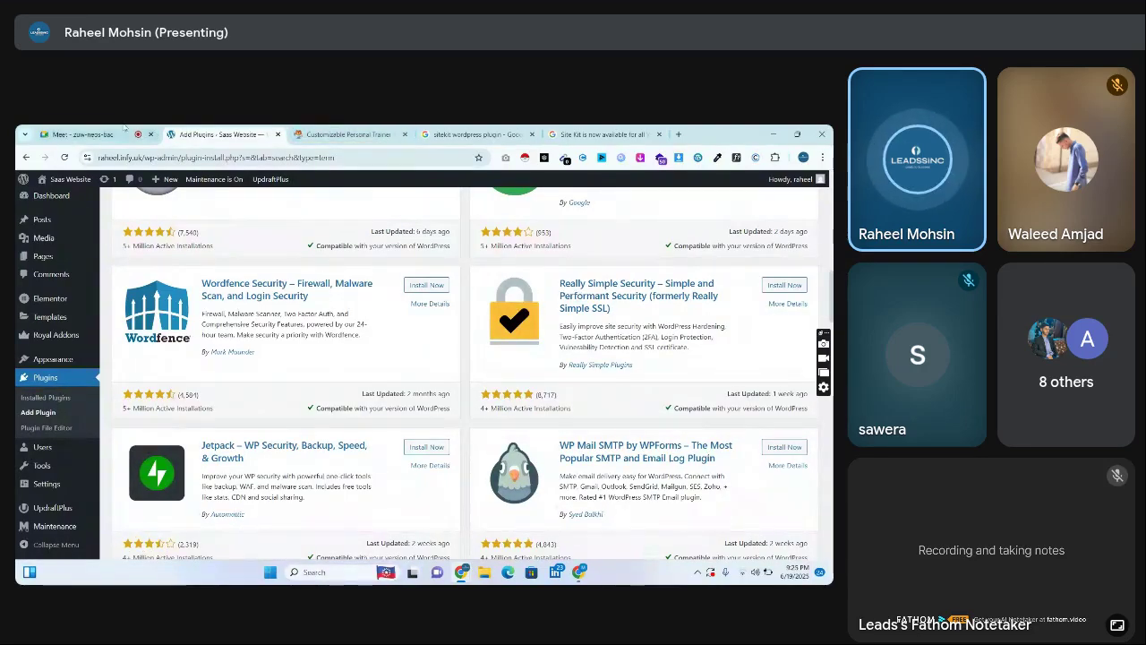
drag(99, 158, 169, 158)
click(87, 158)
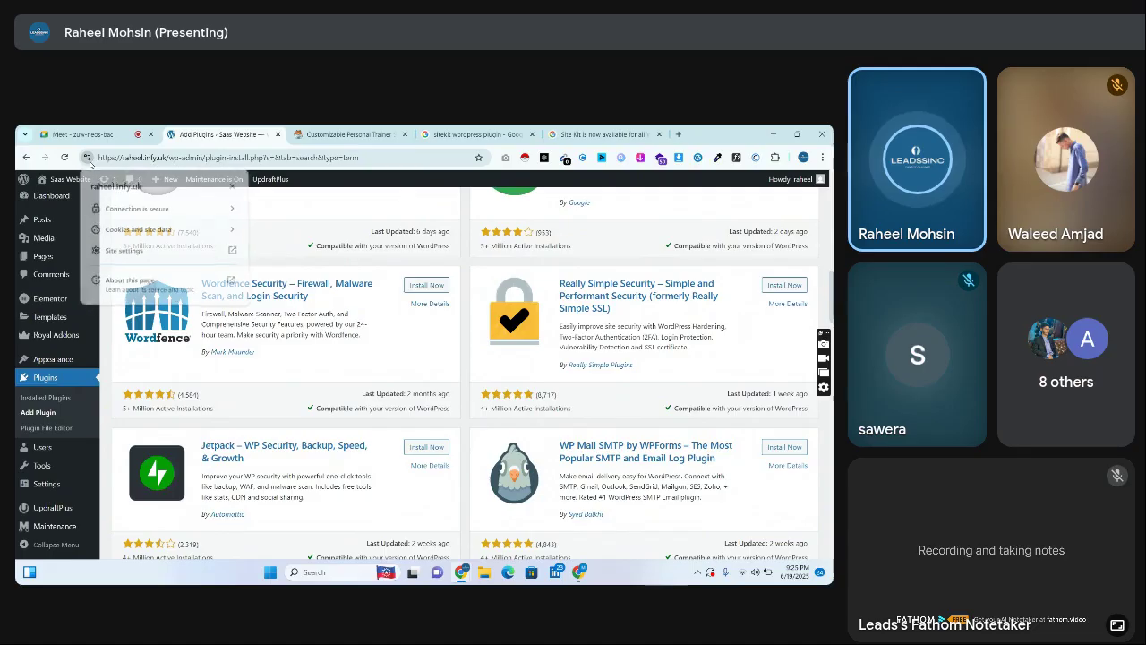
click(87, 158)
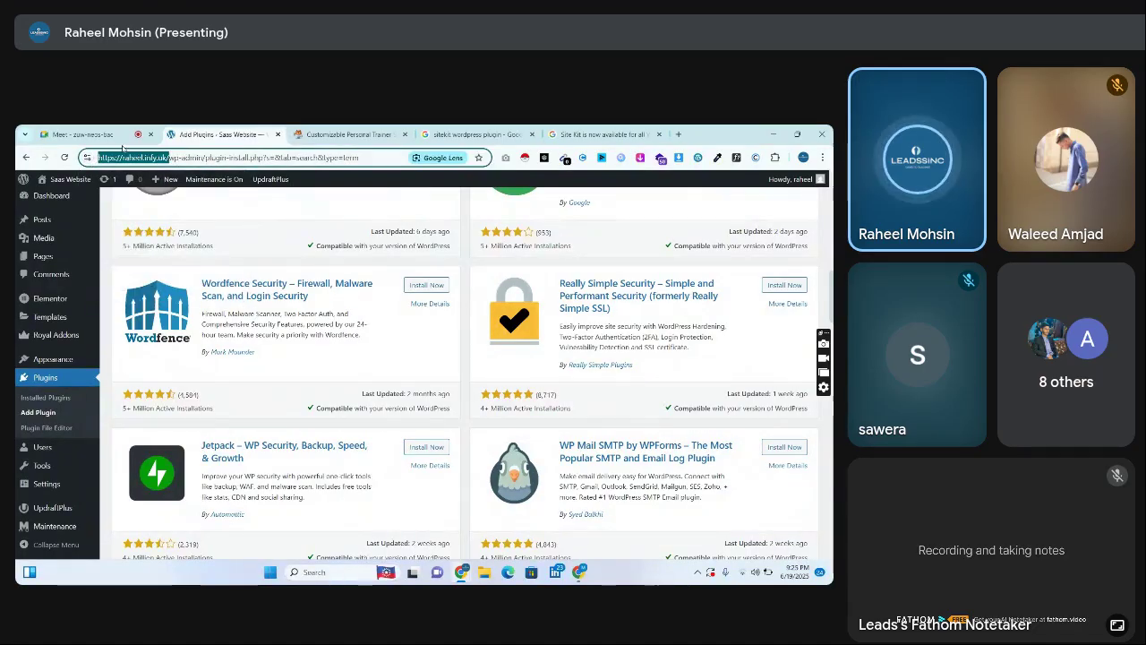
click(152, 157)
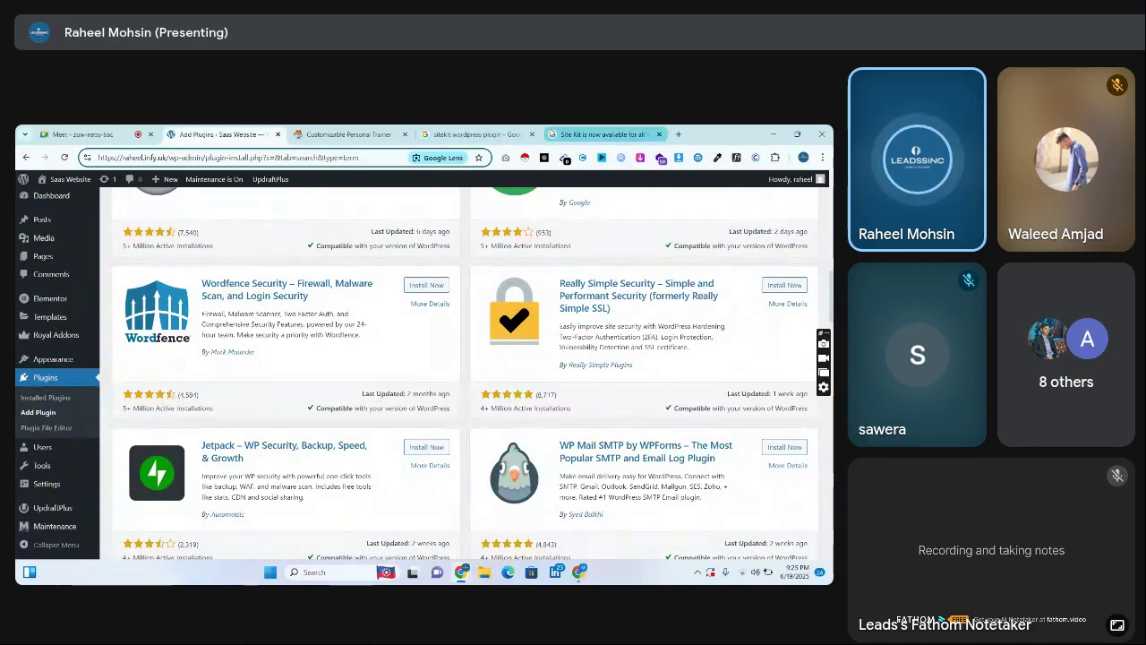
Replace the Site Kit query with 'ssl' in Google web results to see the AI Overview
click(474, 134)
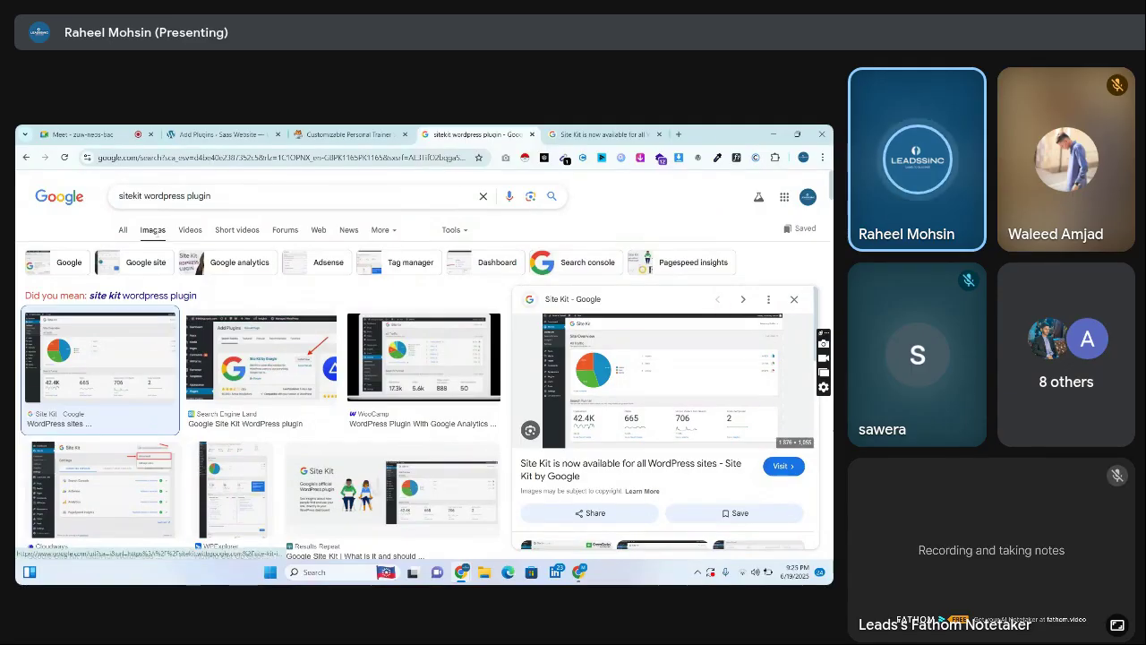
click(123, 230)
triple_click(157, 197)
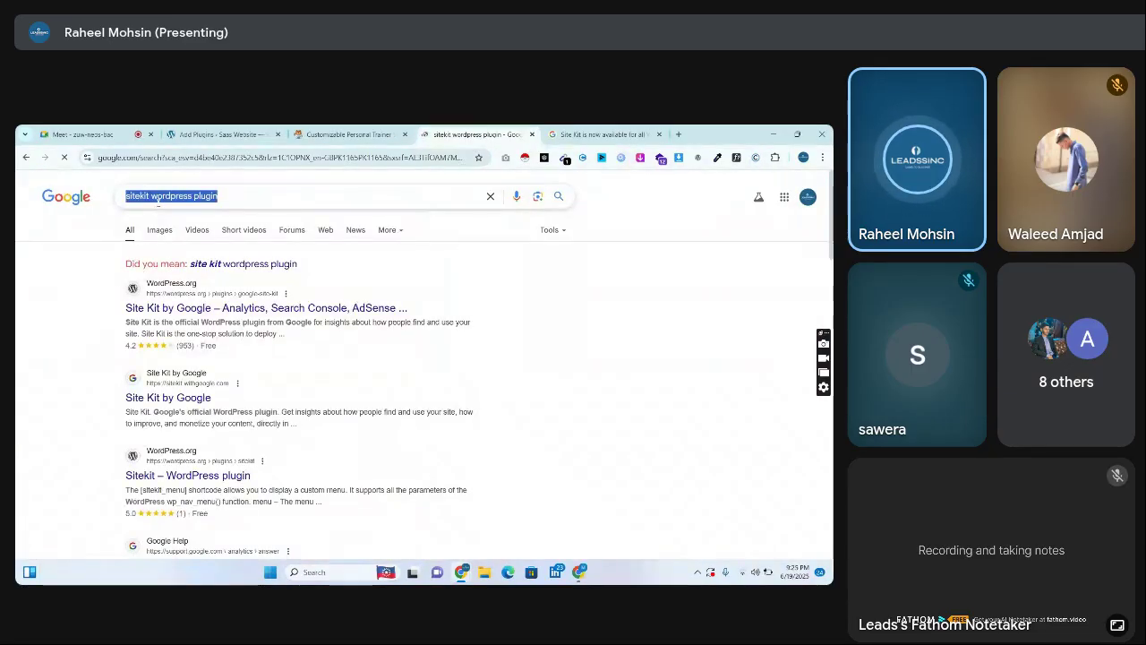
text(ssl)
key(Return)
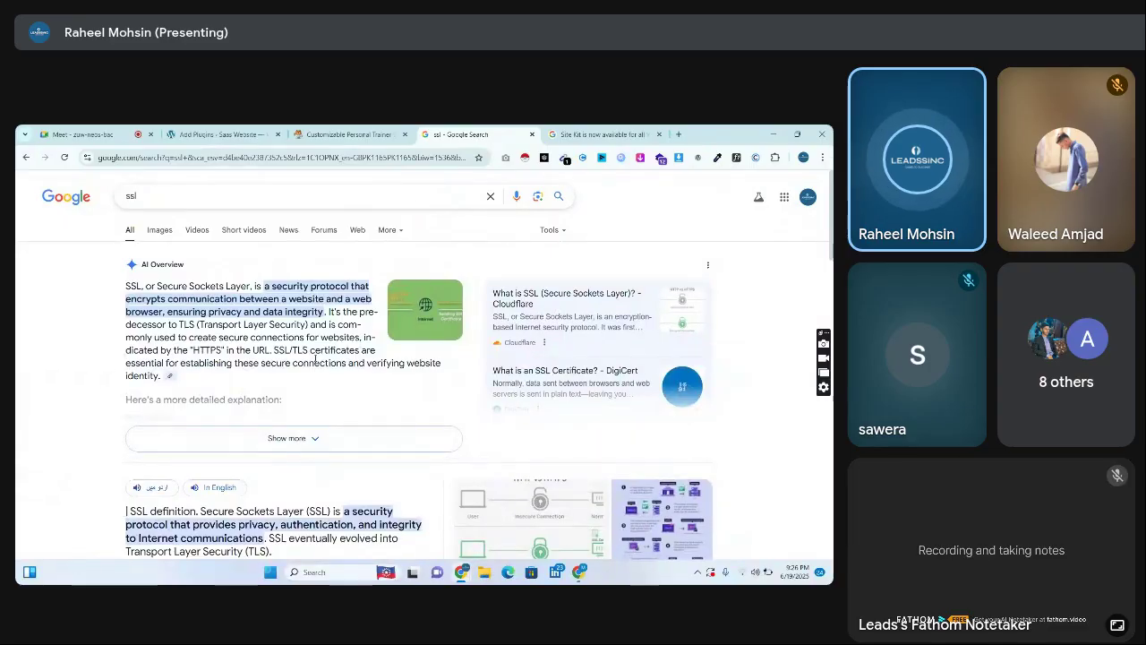
Back on Add Plugins, open More Details for Really Simple Security
click(228, 133)
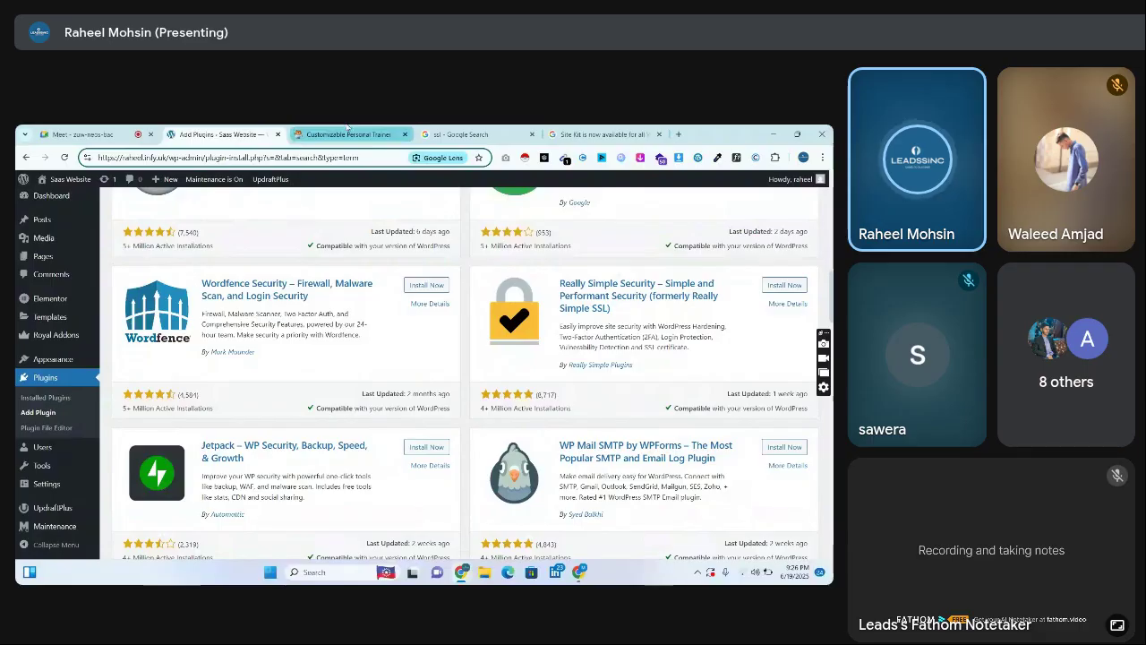
key(ctrl+t)
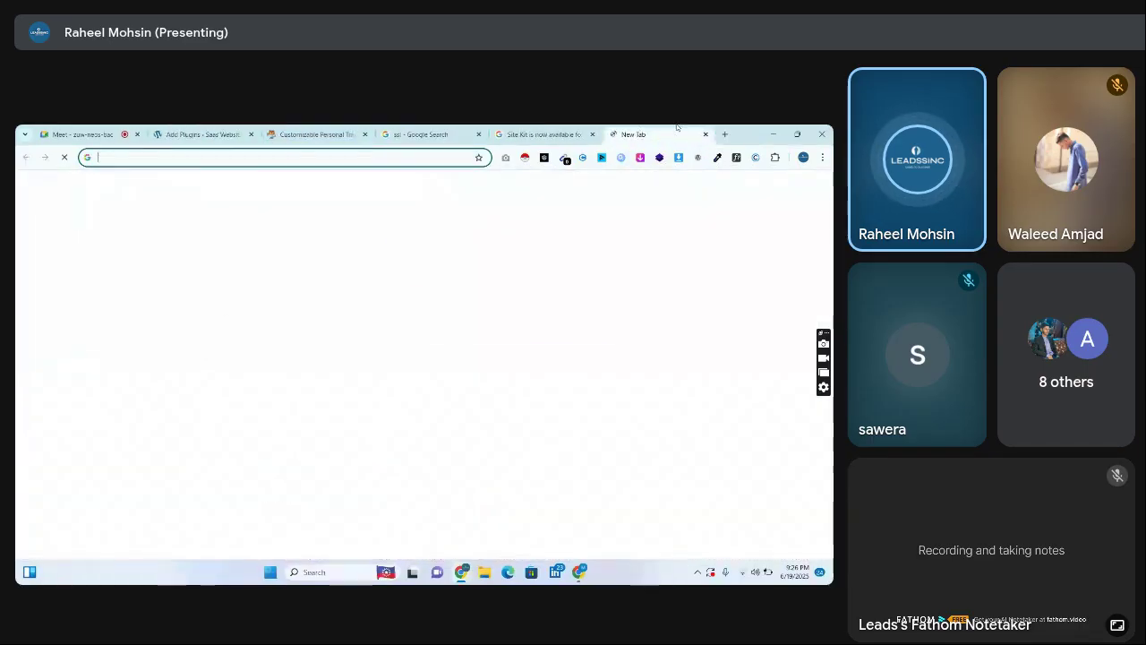
click(542, 133)
click(201, 134)
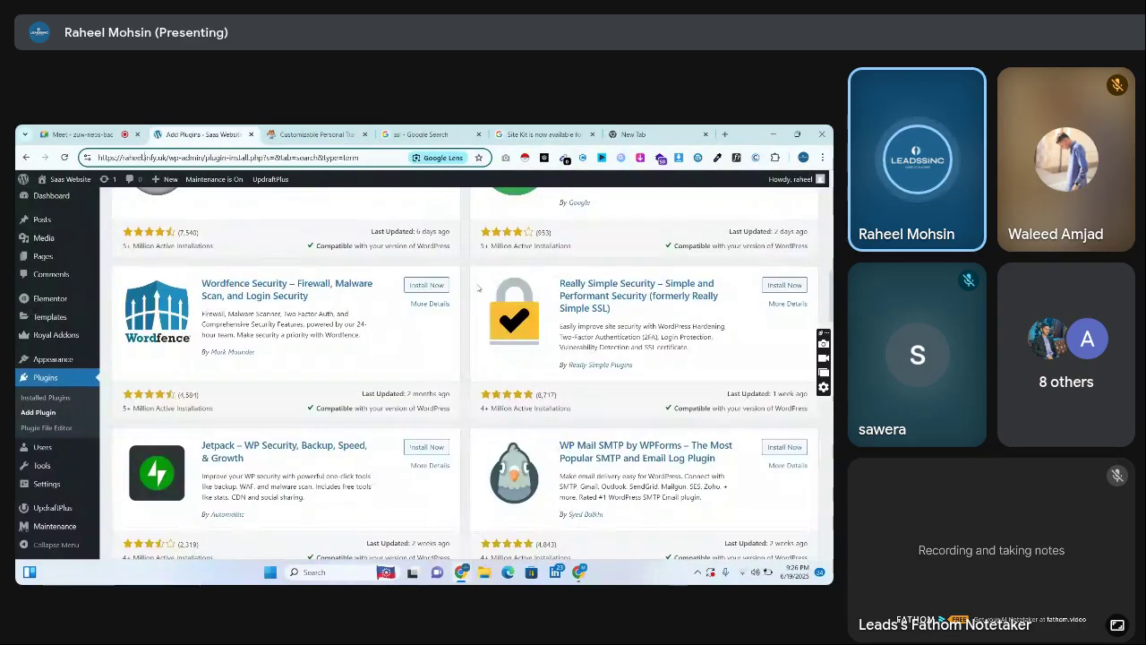
drag(563, 285, 587, 305)
click(588, 305)
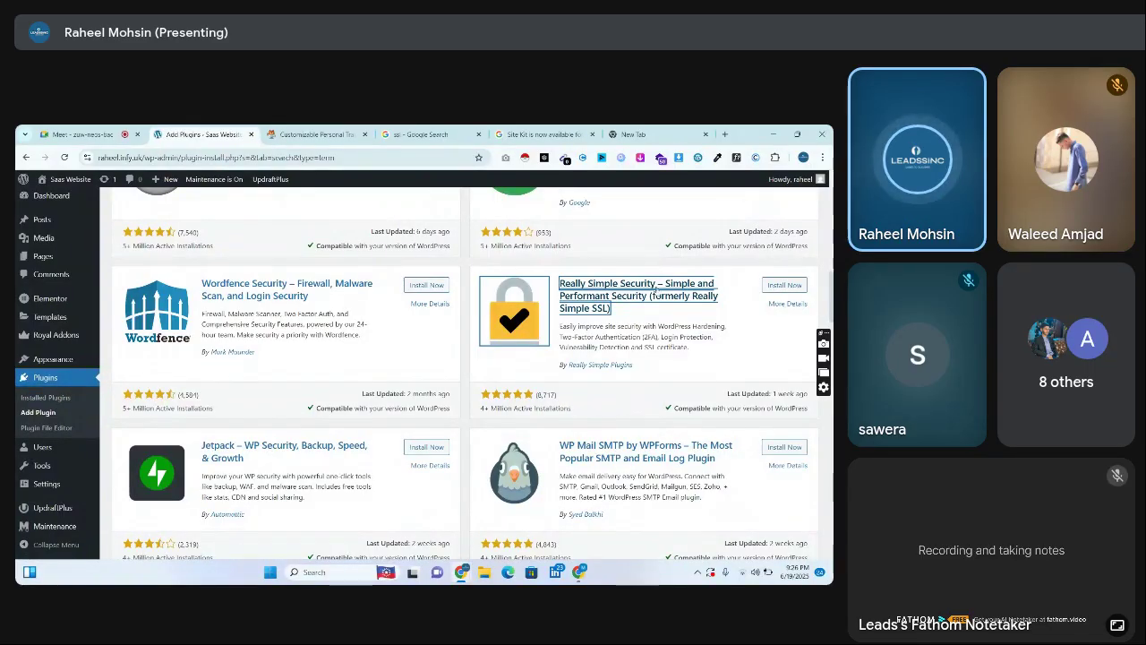
click(785, 303)
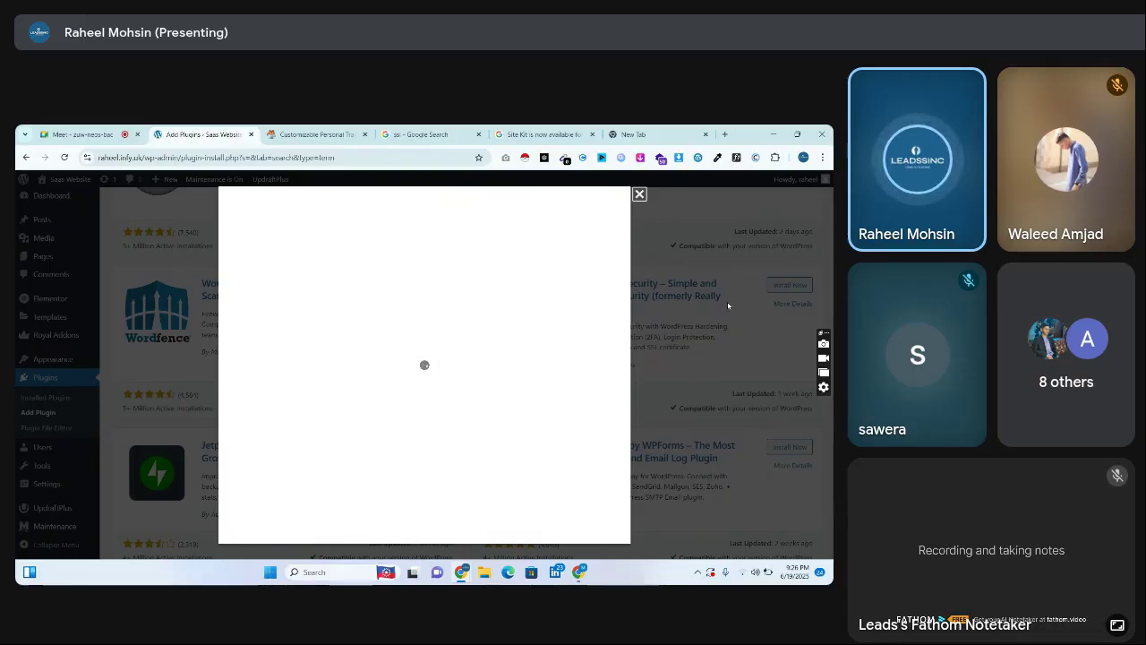
Read the plugin's Installation, FAQ, Description and Screenshots sections
click(243, 330)
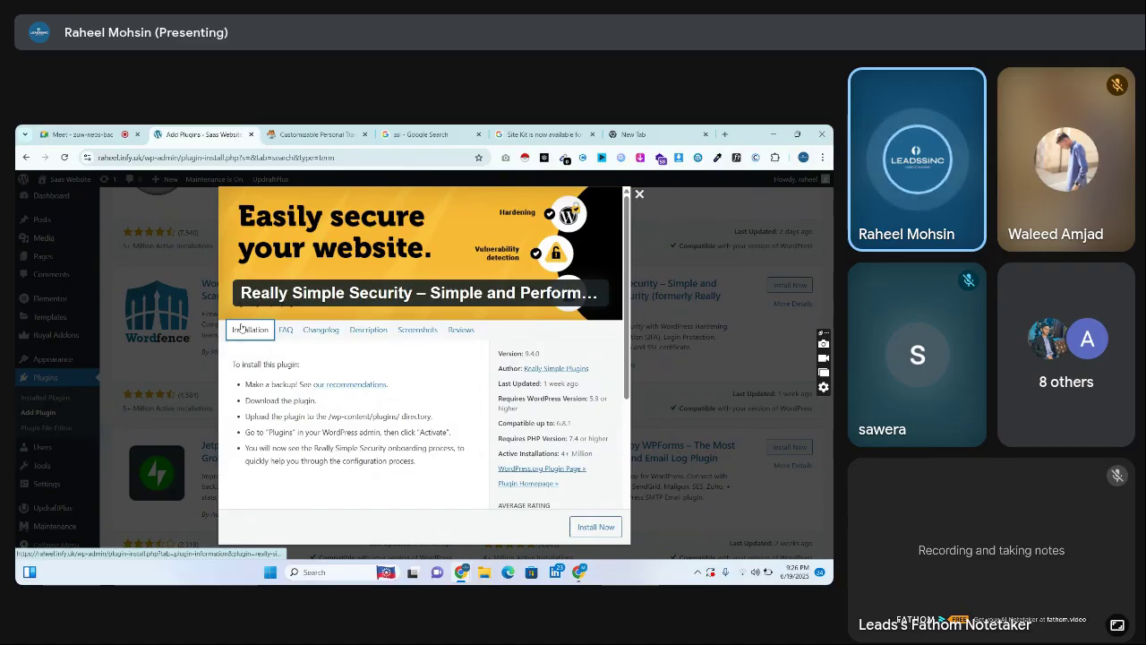
click(286, 330)
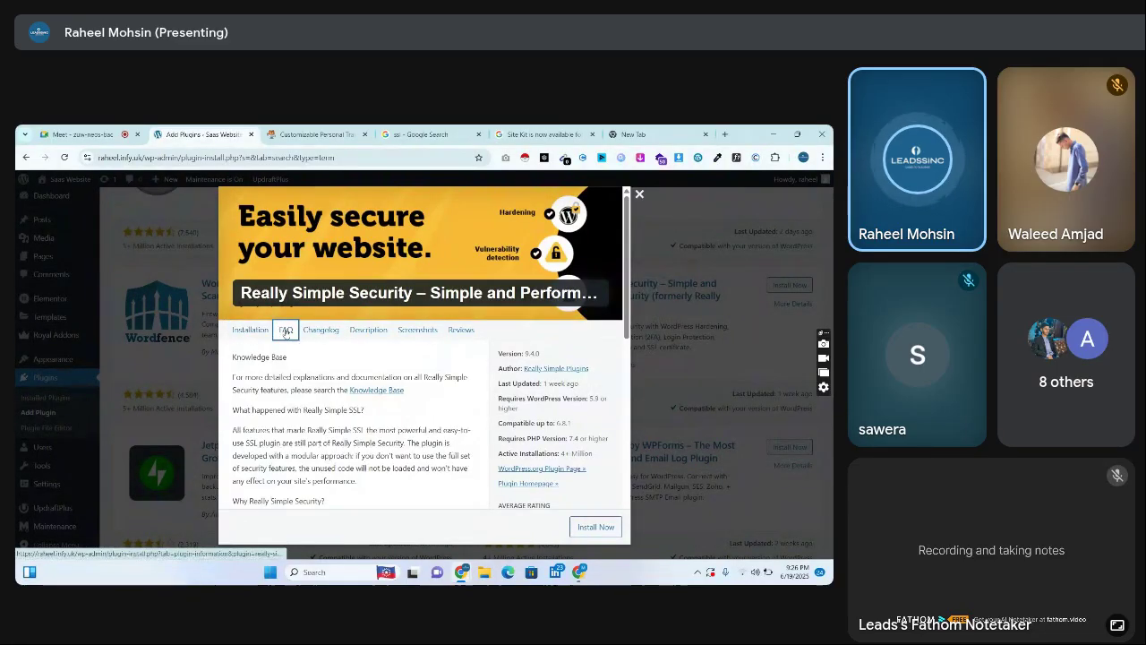
click(371, 330)
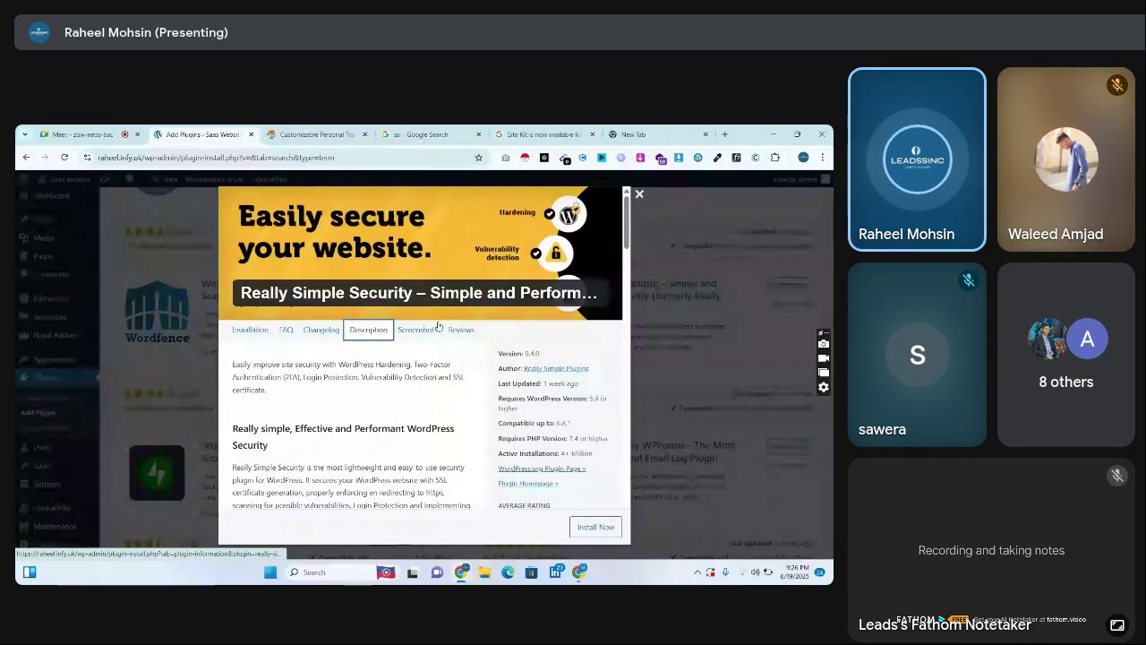
click(418, 330)
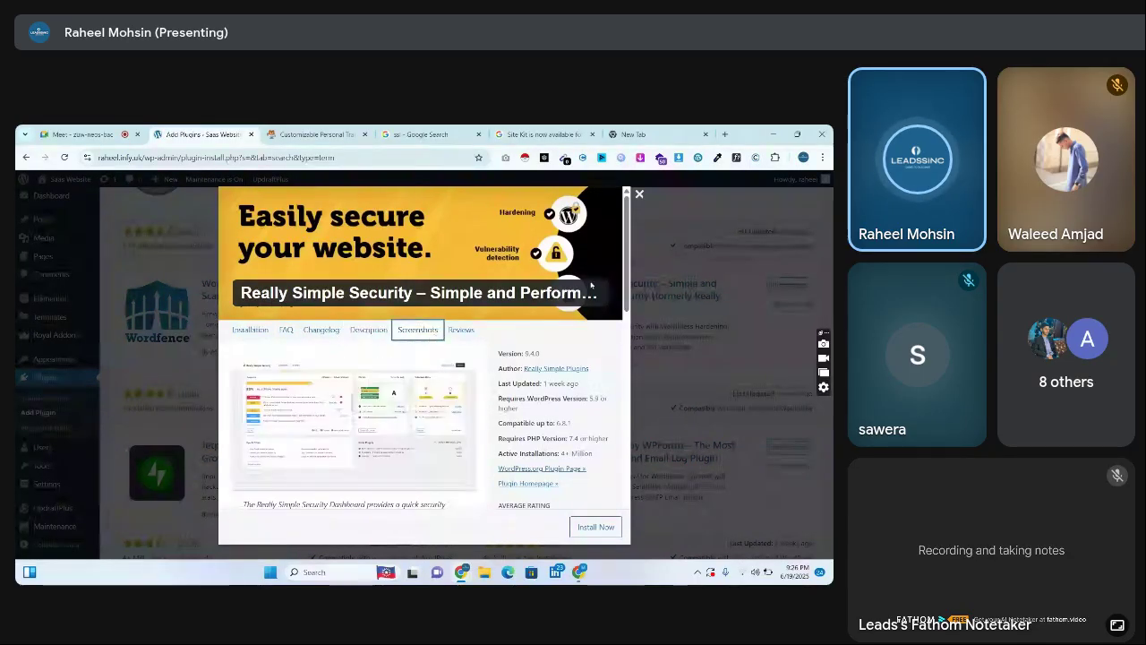
drag(625, 269, 632, 359)
scroll(632, 359, down, 2)
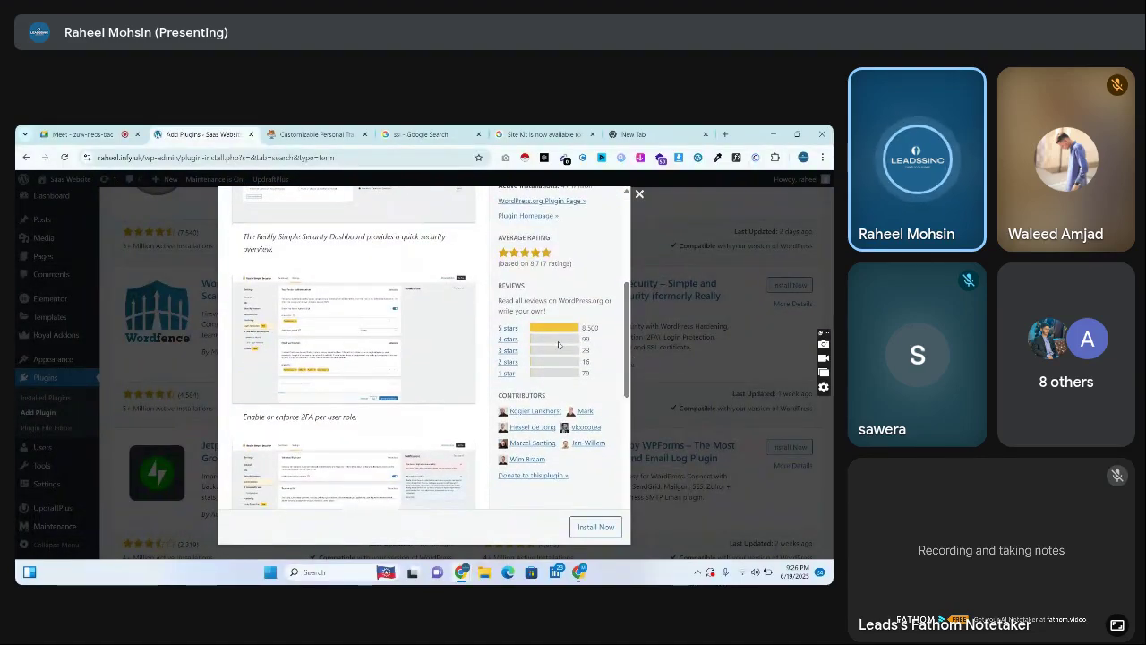
Open the two-factor settings and security dashboard screenshots in new tabs, then close the details
click(341, 328)
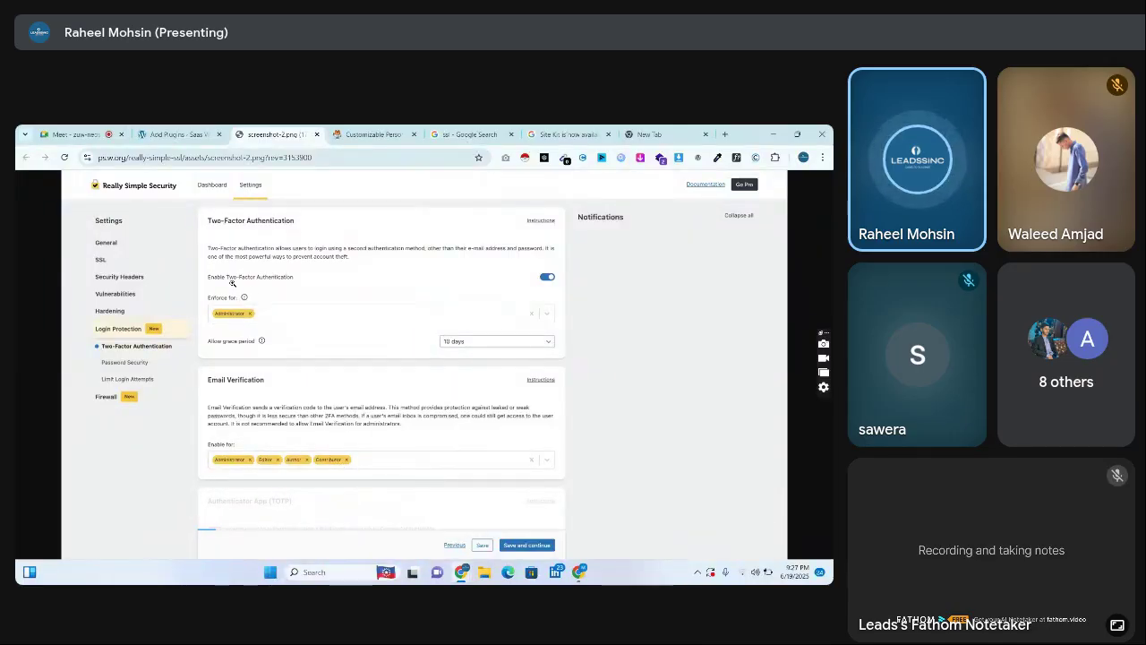
click(174, 135)
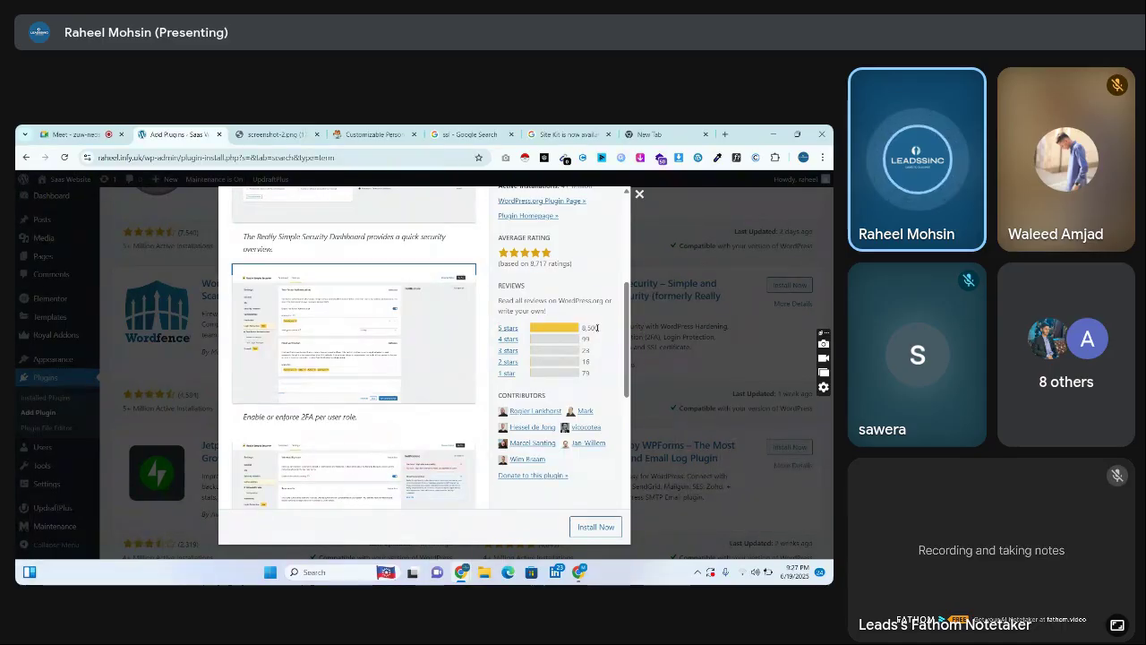
scroll(626, 326, up, 5)
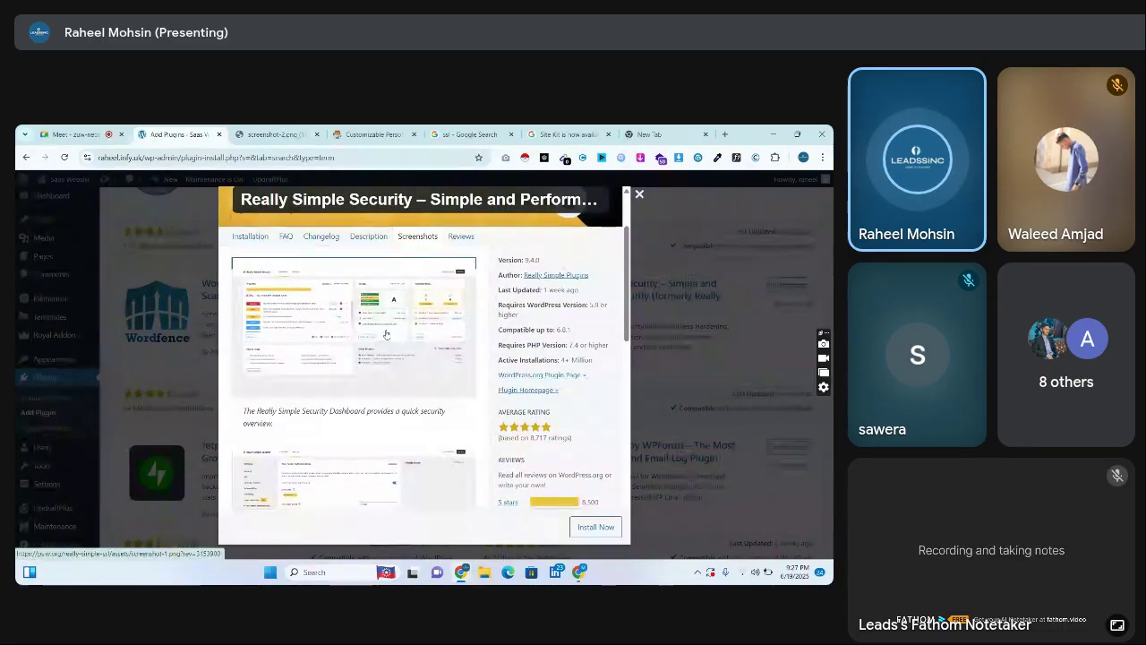
click(386, 333)
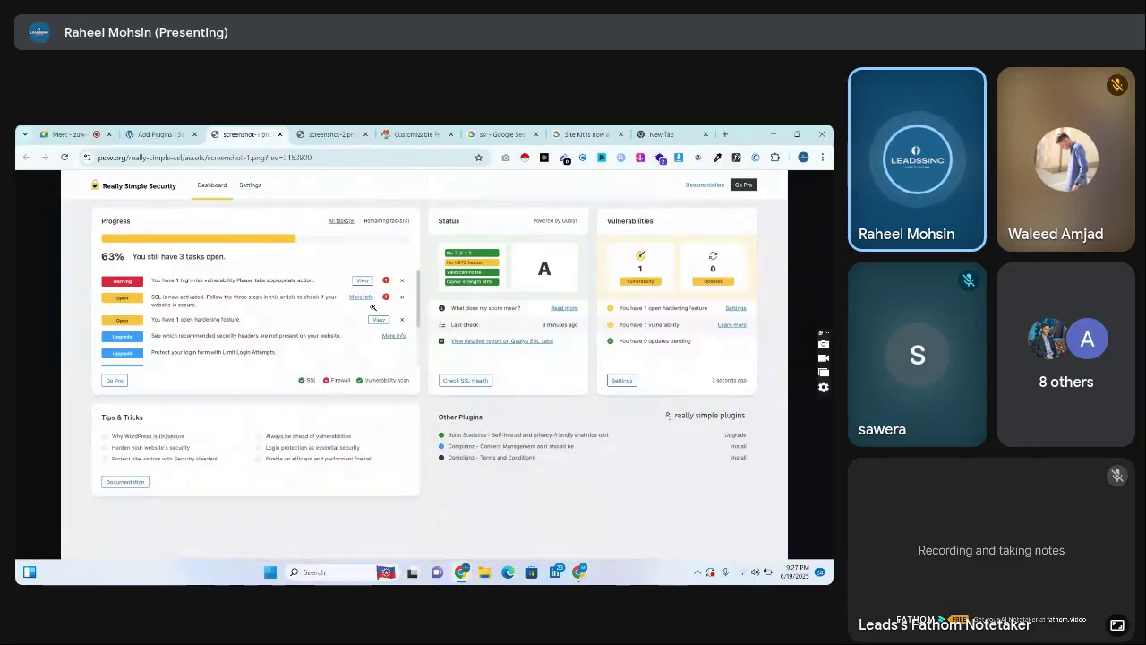
click(159, 134)
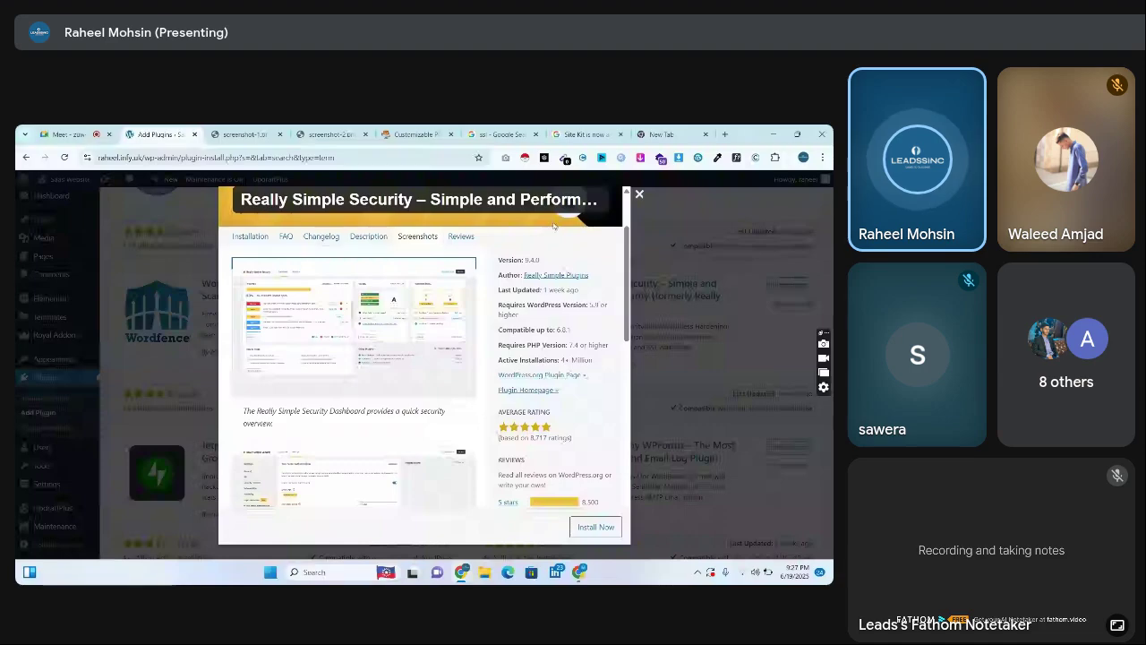
click(754, 340)
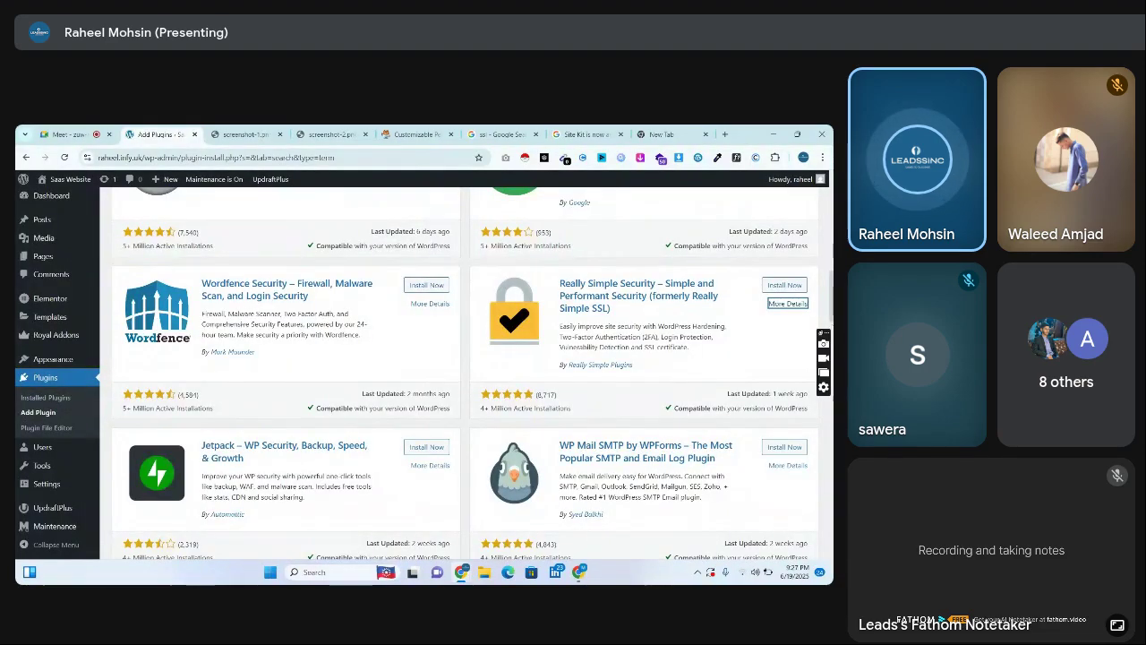
Scroll past Jetpack and WP Mail SMTP to the Yoast Duplicate Post and UpdraftPlus cards
scroll(466, 376, down, 2)
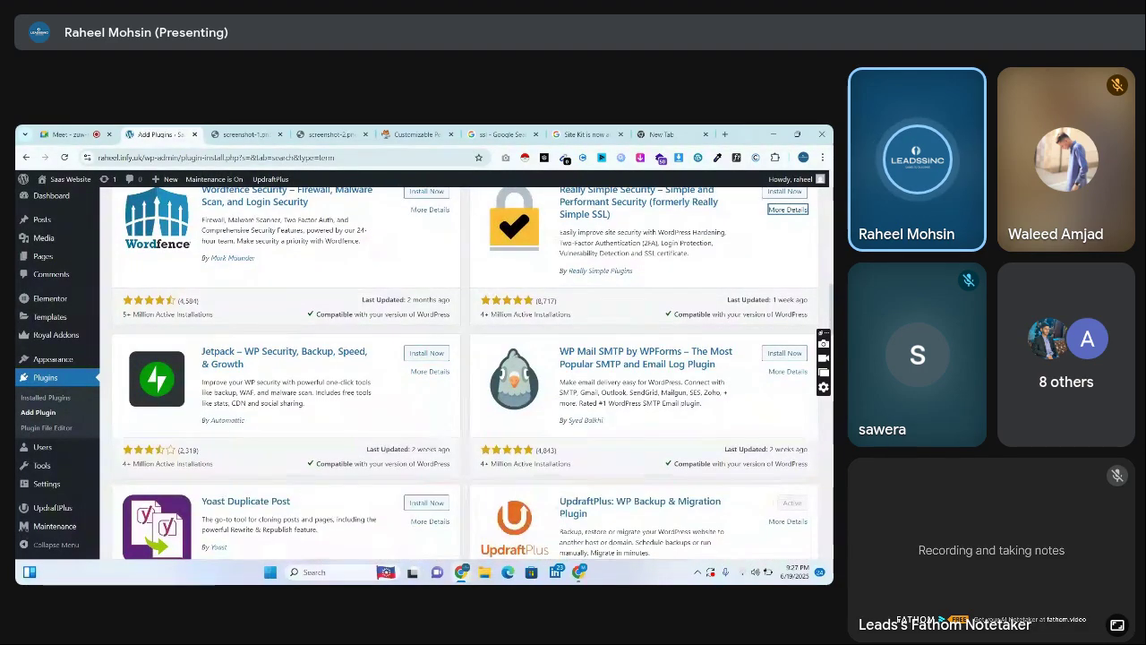
scroll(465, 386, down, 1)
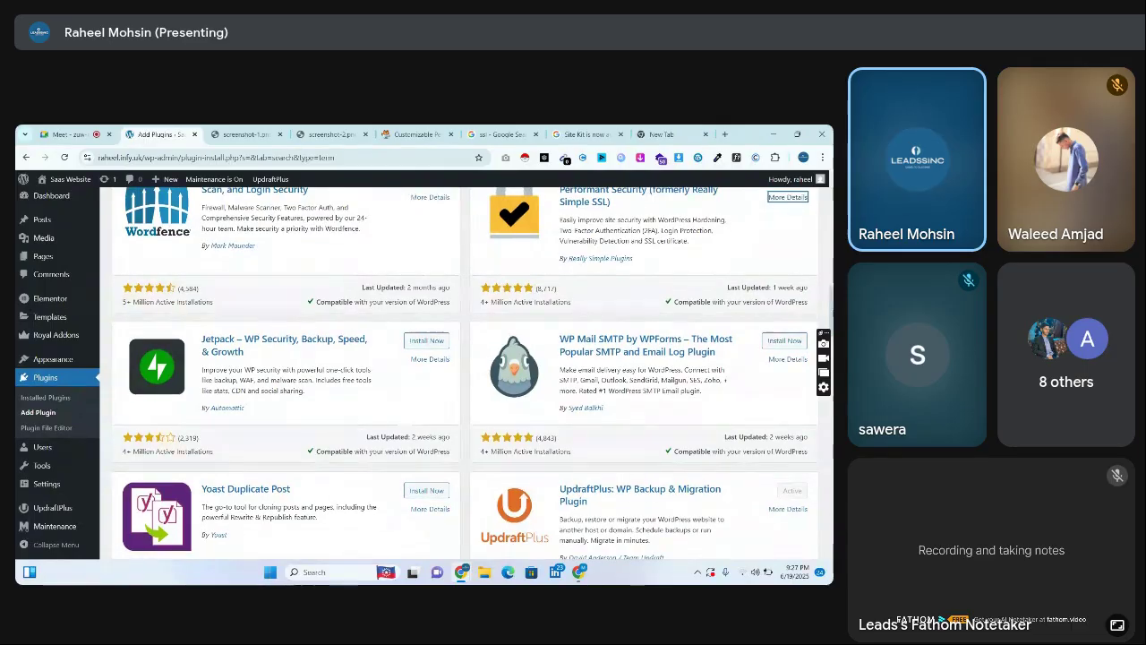
scroll(466, 376, down, 2)
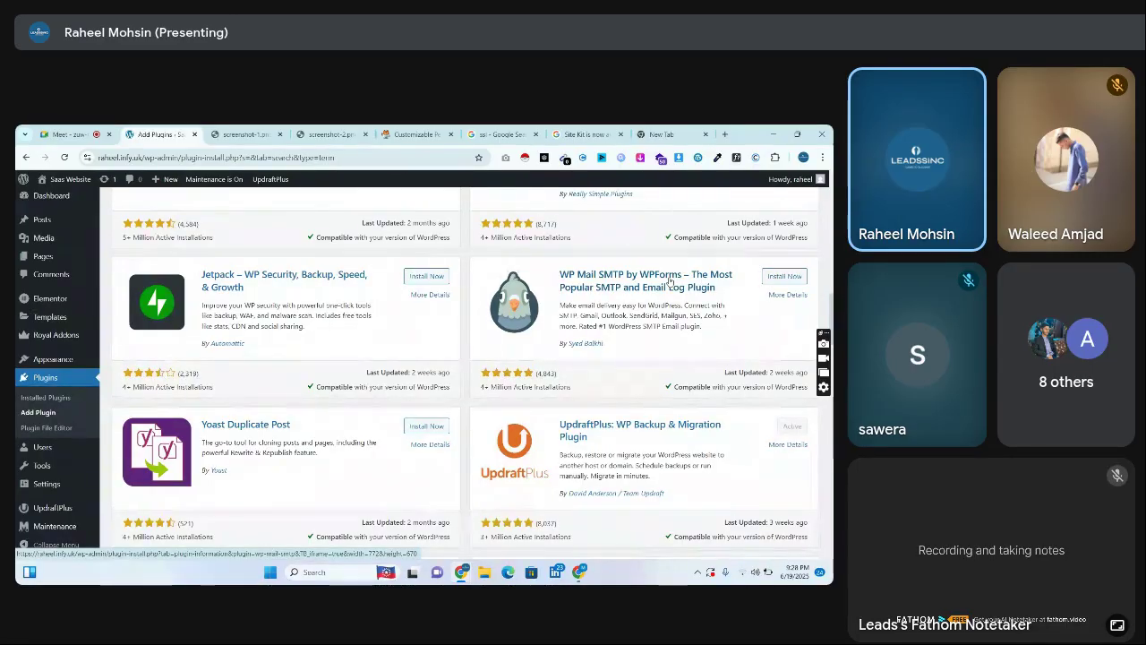
Open Gmail in the blank tab, check the Spam folder, and return to the inbox
click(663, 135)
click(725, 188)
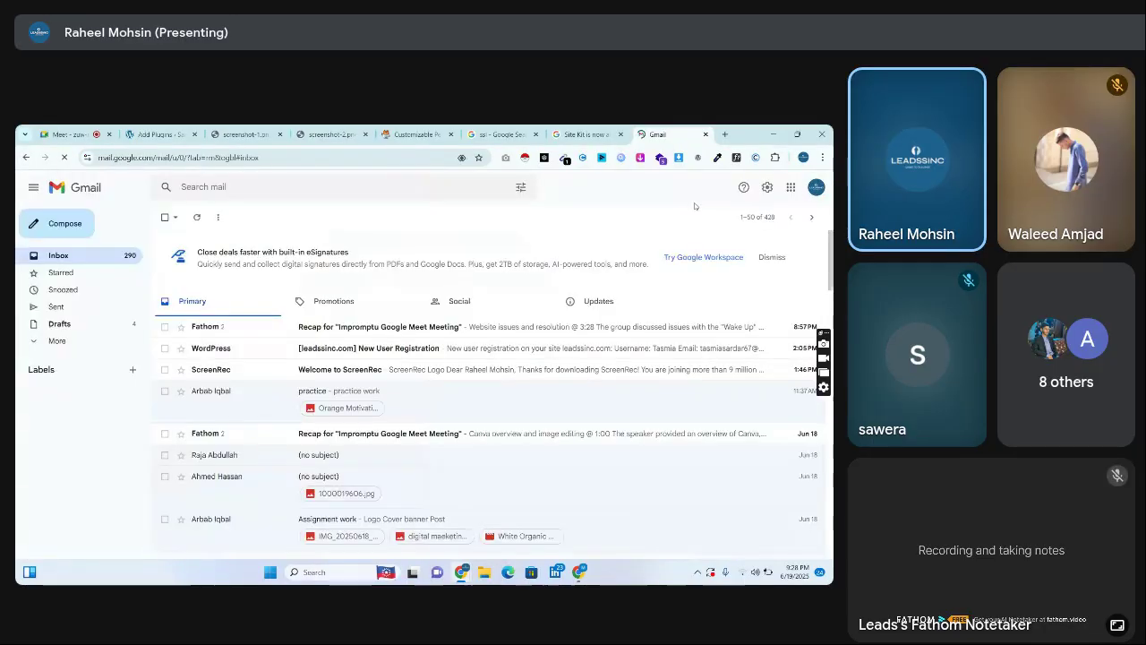
click(92, 344)
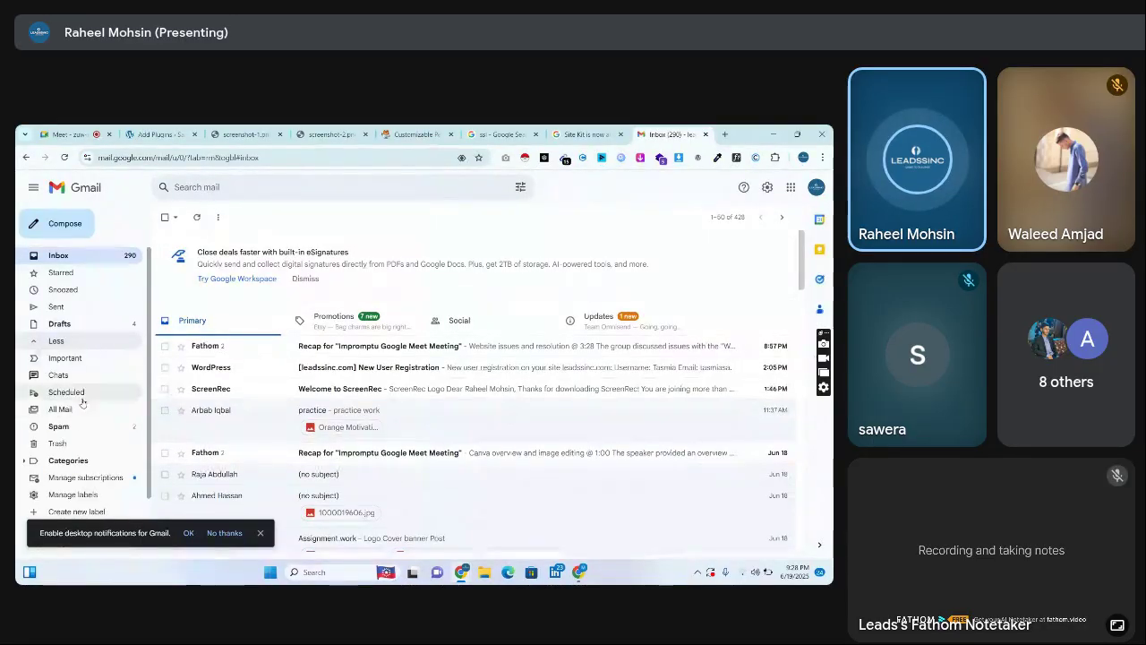
click(80, 425)
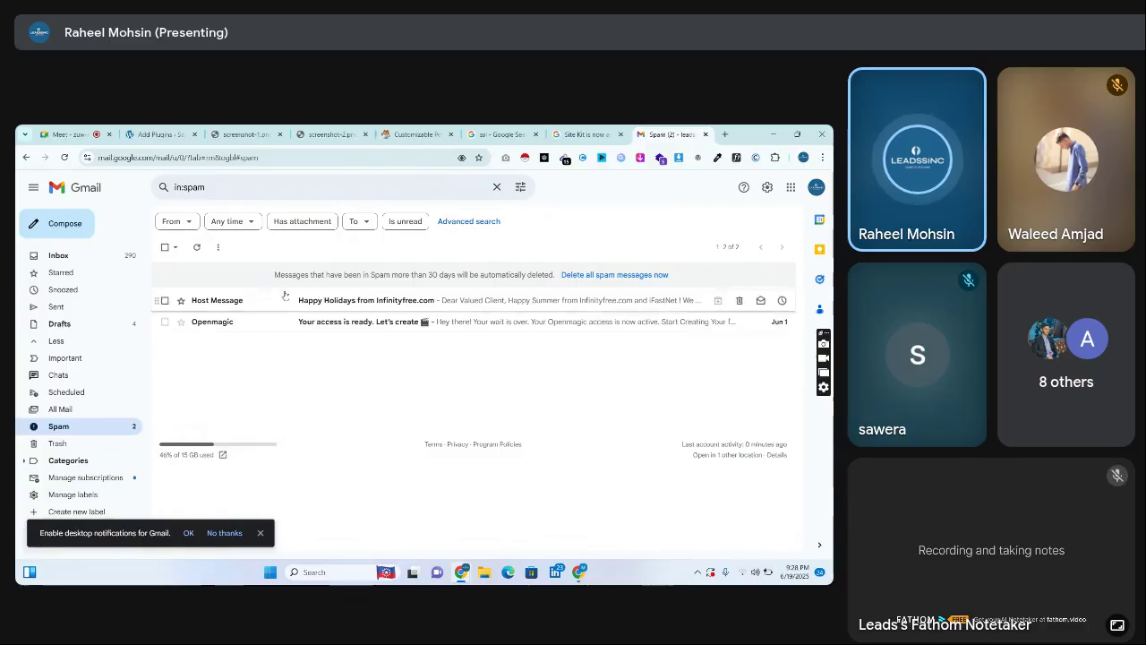
click(59, 257)
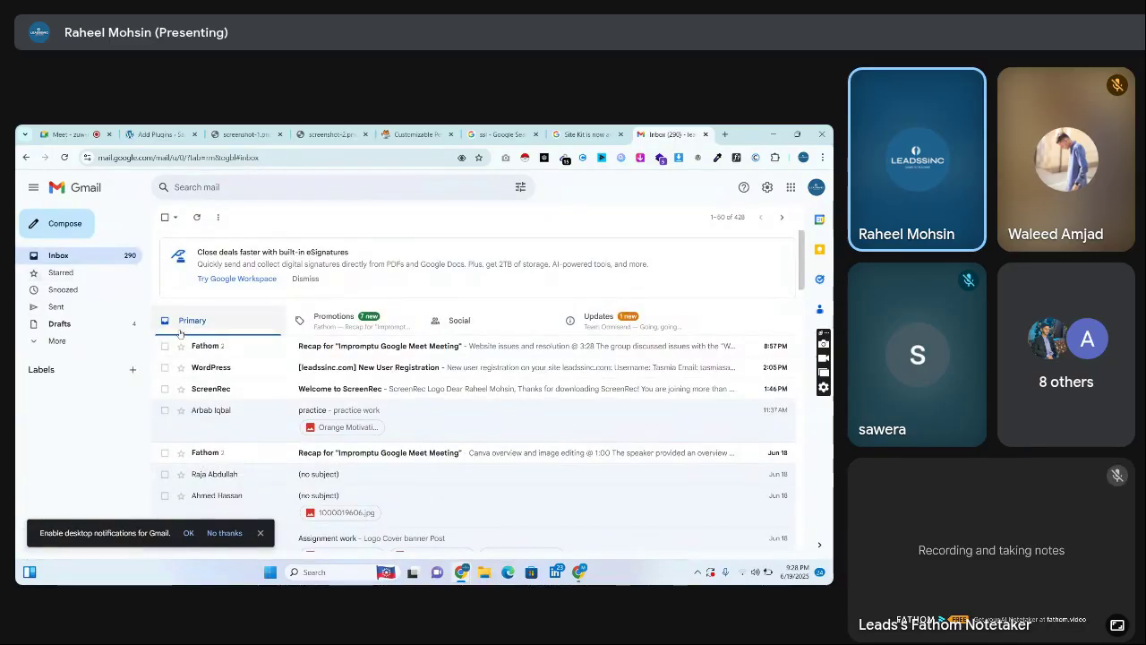
Close all the Really Simple Security screenshot tabs
click(415, 135)
click(347, 130)
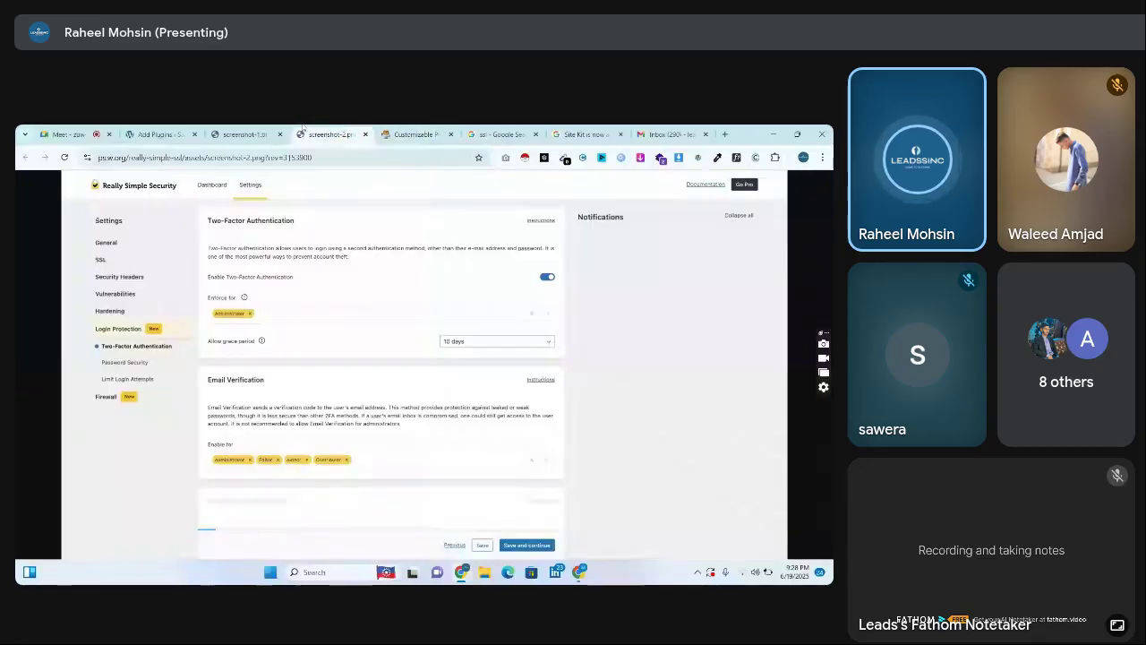
click(365, 134)
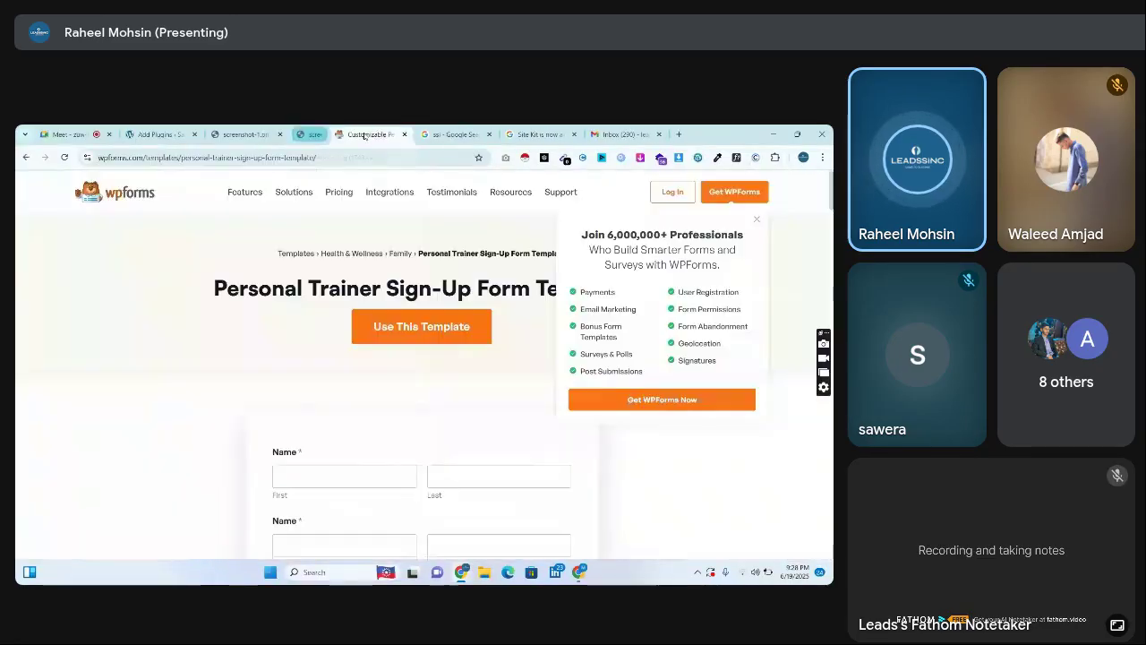
click(284, 134)
click(280, 134)
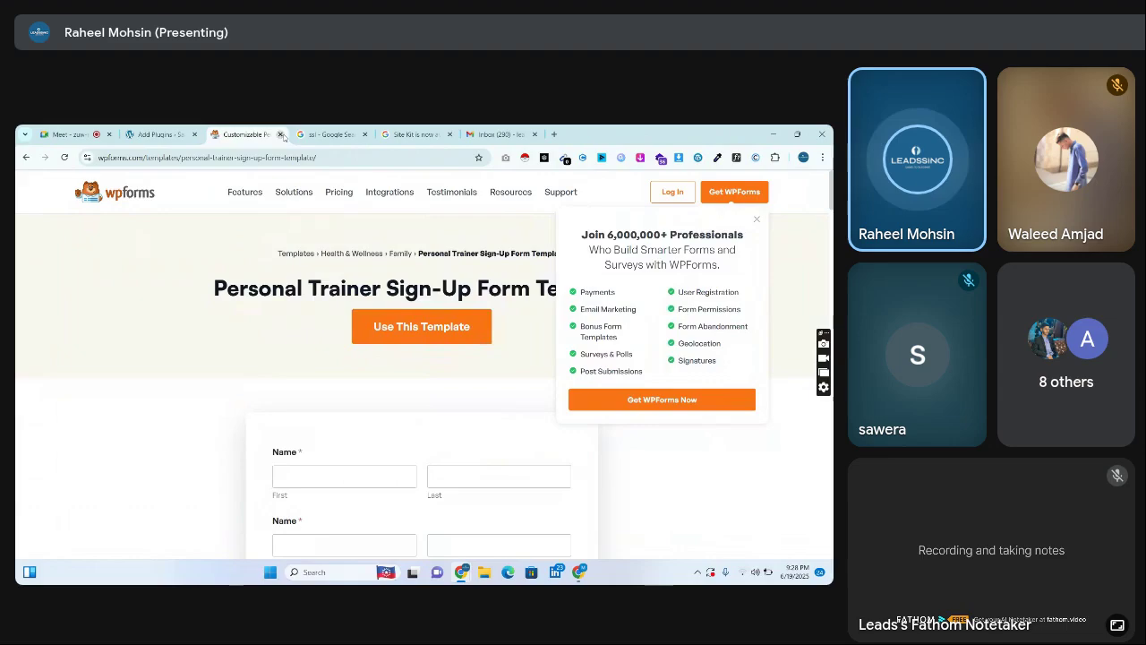
Flip between the Personal Trainer template and Add Plugins, ending on Add Plugins
click(158, 134)
click(261, 128)
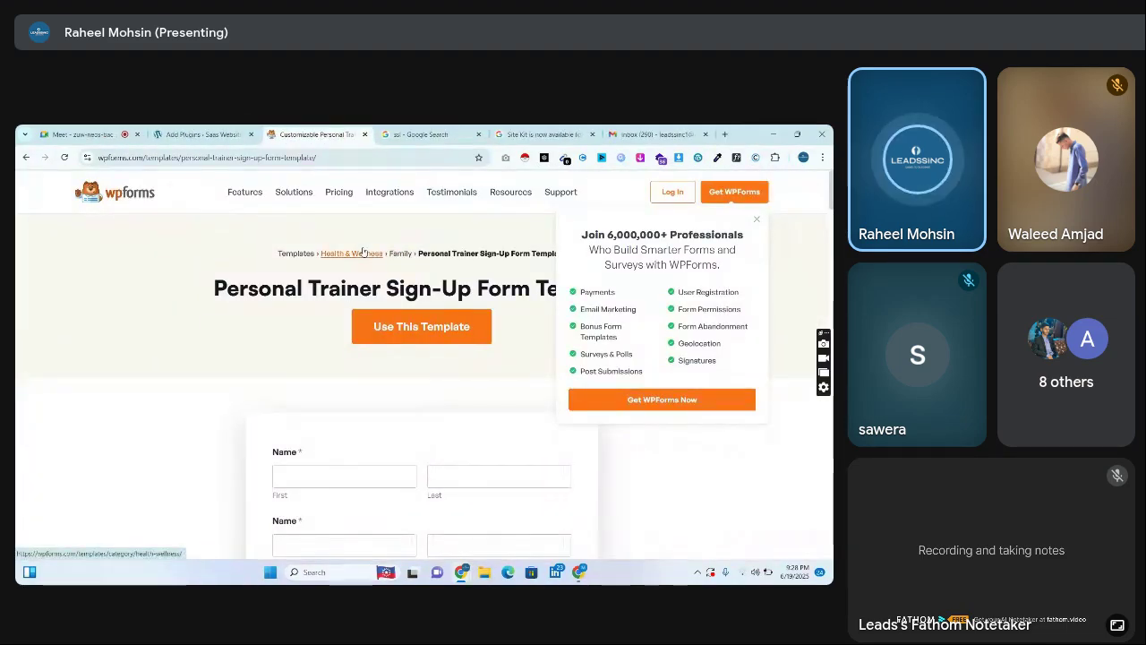
click(197, 134)
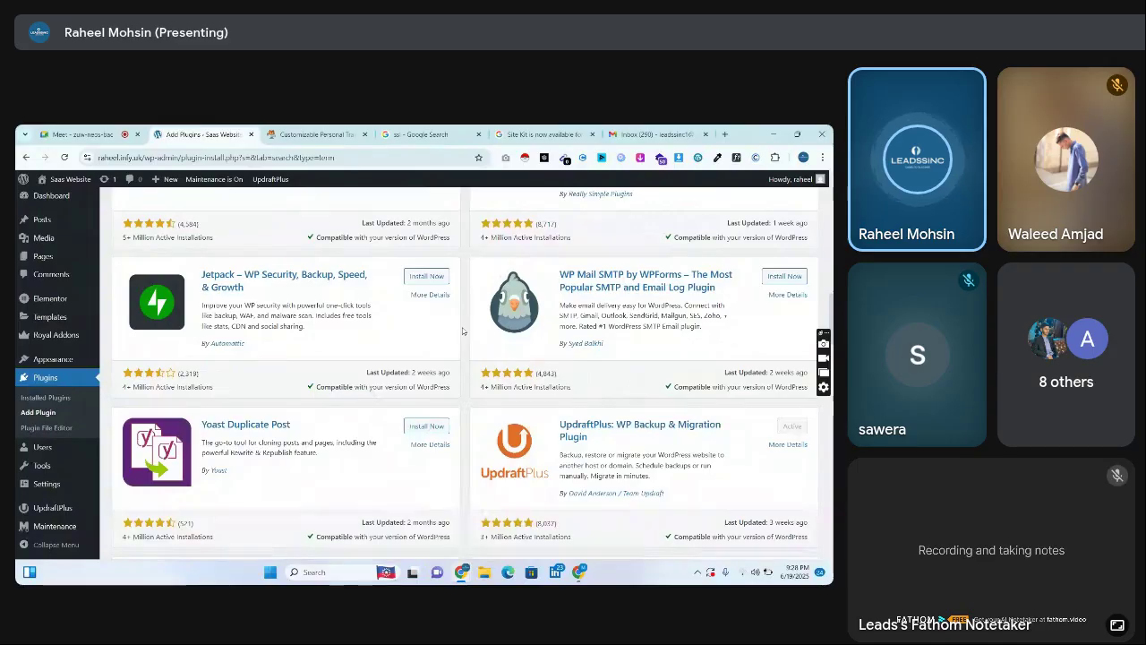
Scroll through the first page of plugin results and advance to page 2 of 1,537
click(629, 276)
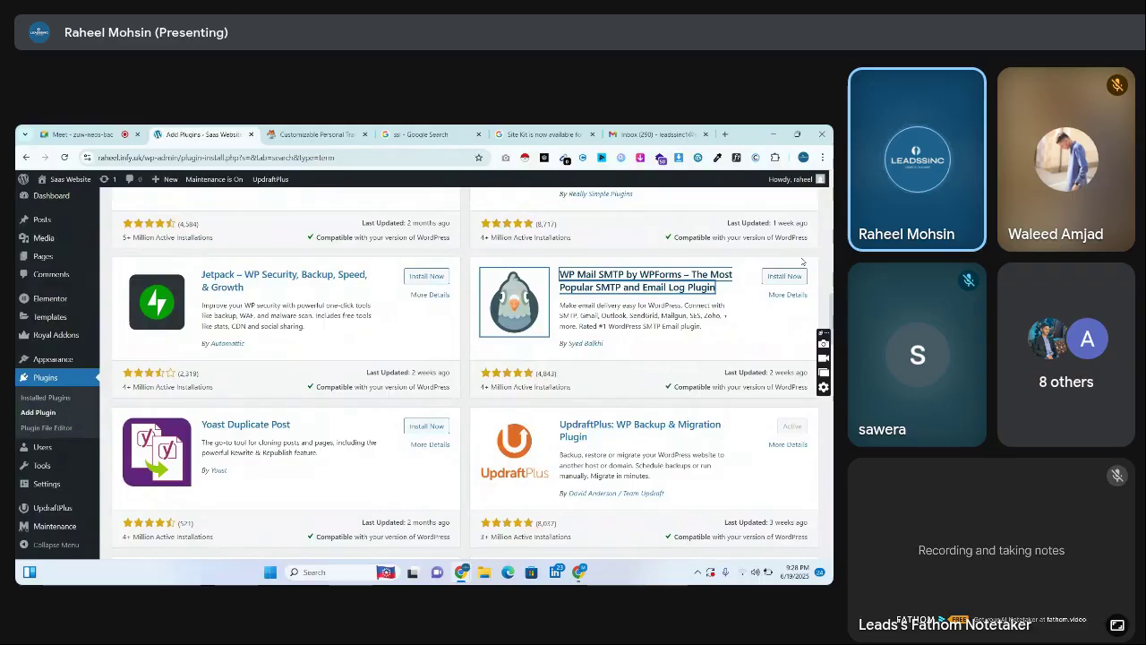
scroll(803, 262, down, 5)
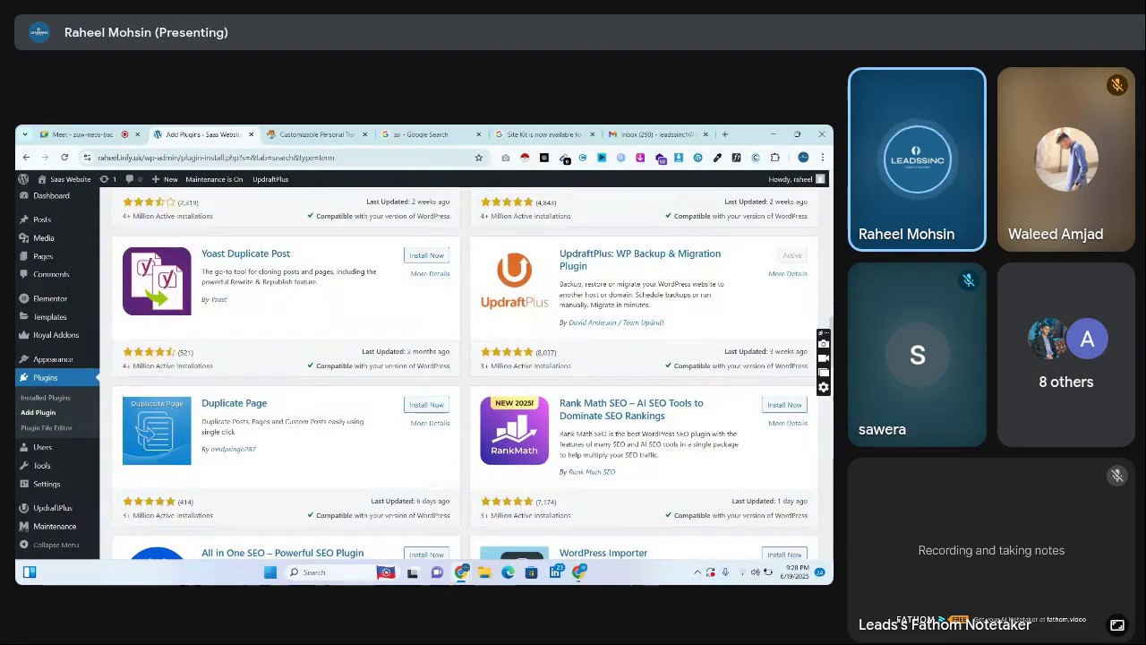
scroll(466, 373, down, 3)
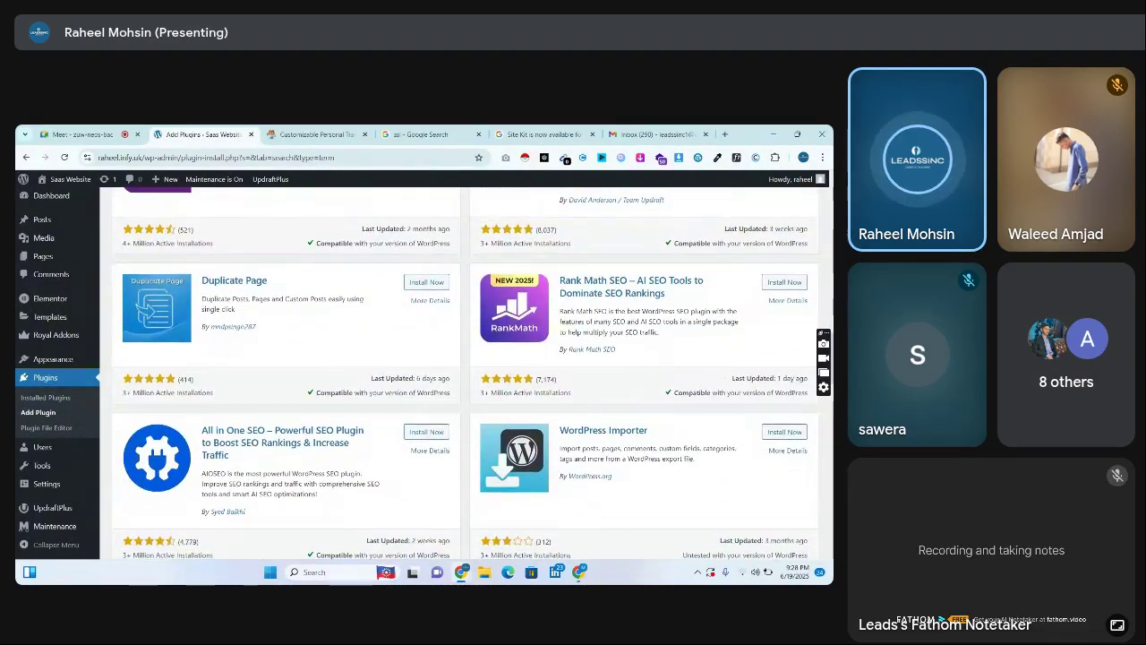
scroll(465, 373, down, 4)
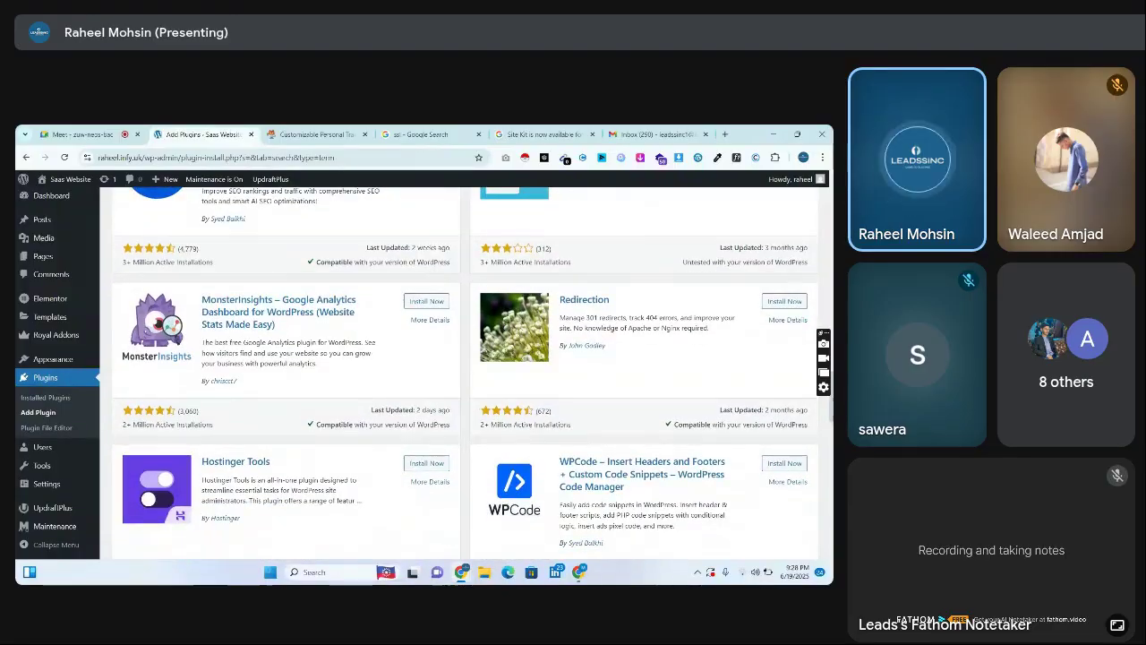
scroll(465, 372, down, 7)
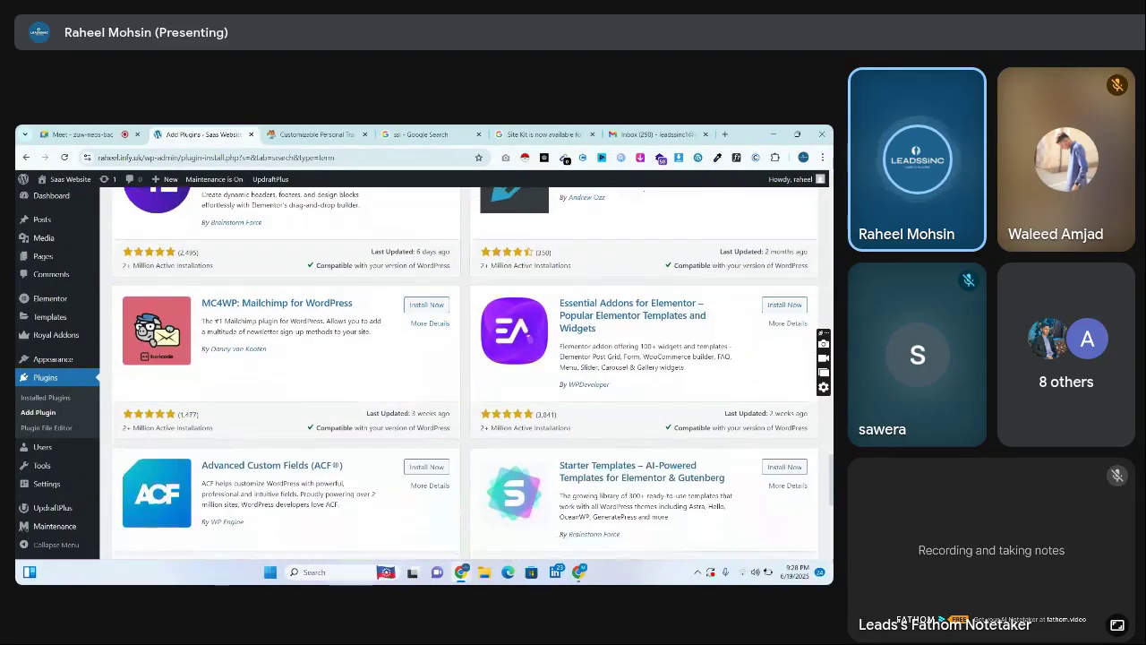
scroll(466, 373, down, 5)
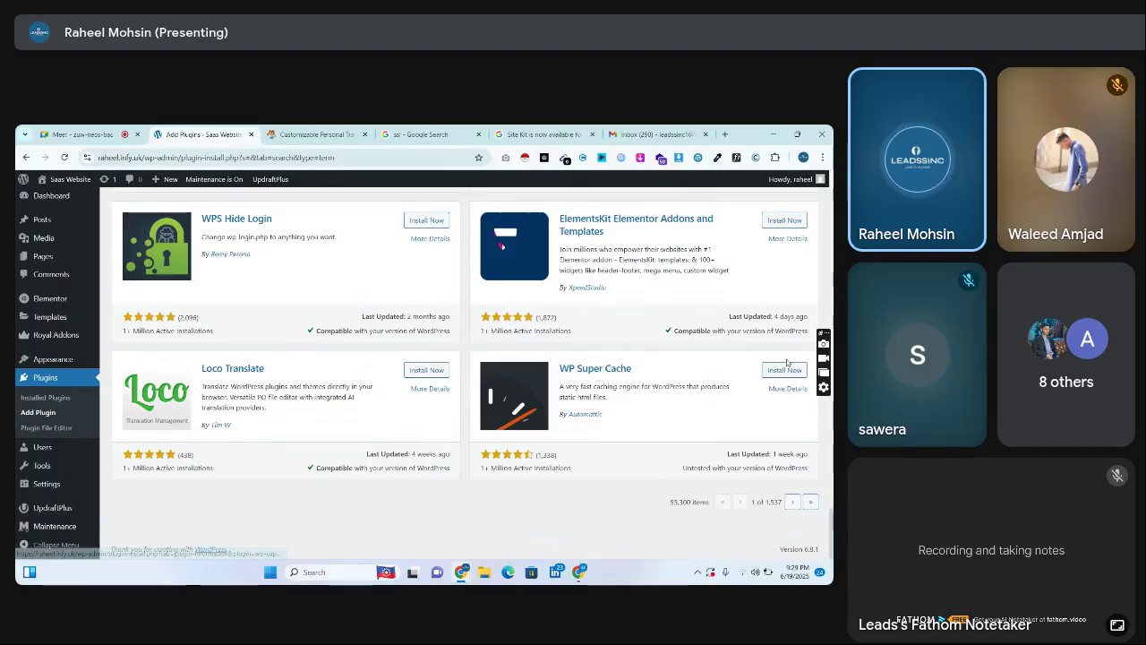
click(792, 502)
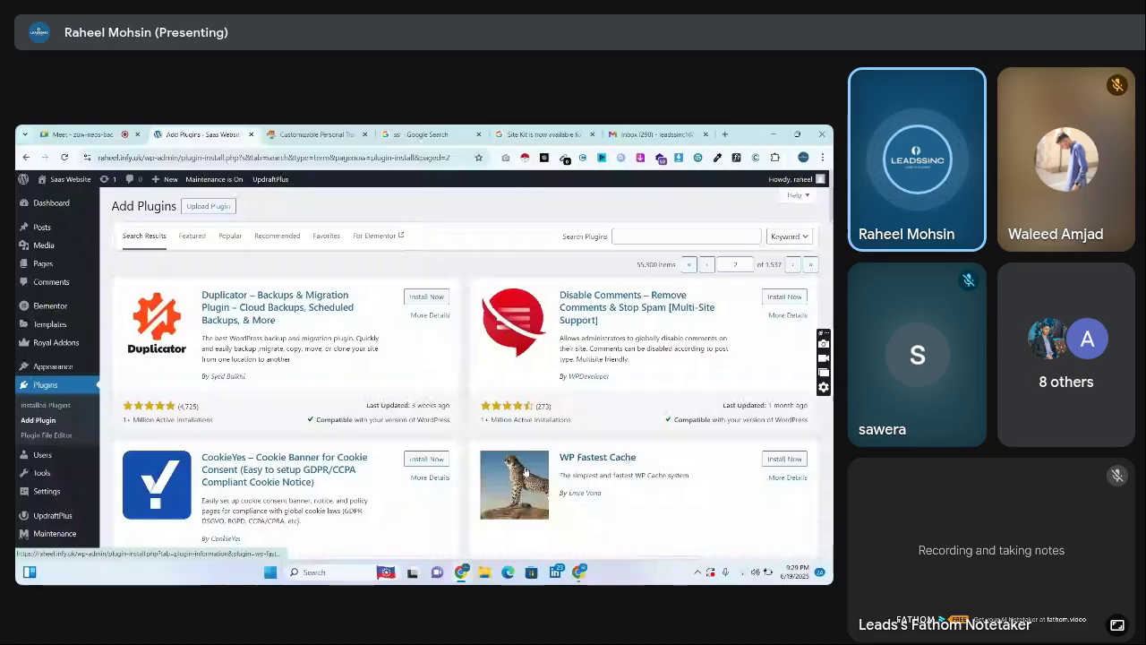
Scroll the plugin results down to the Smart Slider 3 card
scroll(526, 472, down, 3)
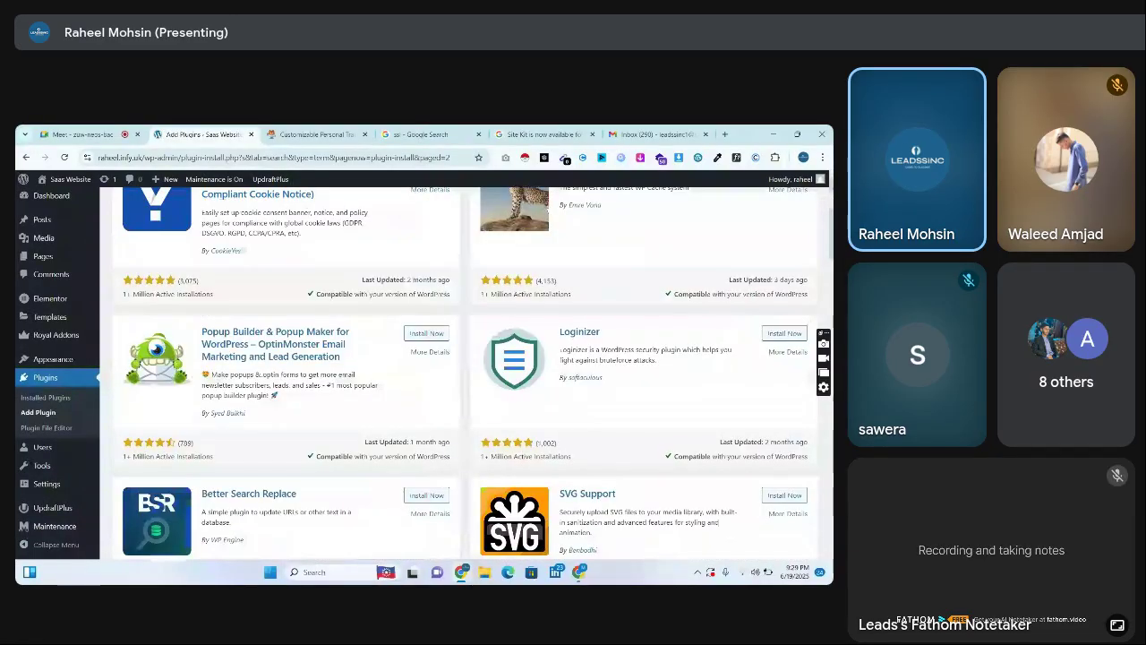
scroll(466, 367, down, 1)
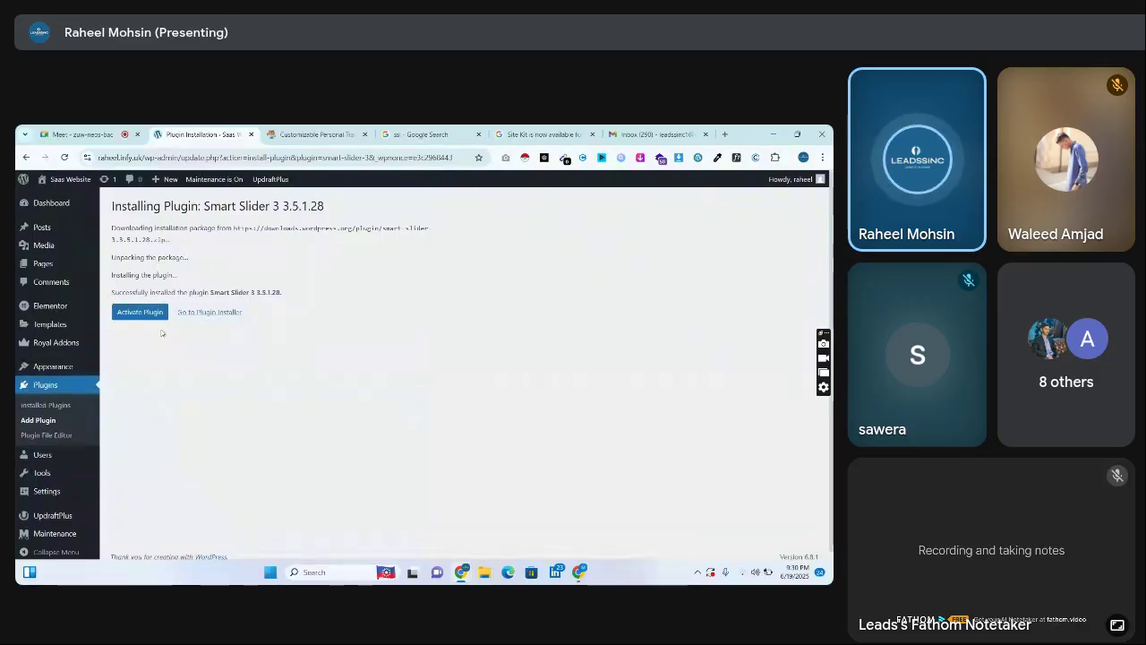
Activate Smart Slider 3 and return to Plugins > Add Plugin
click(134, 312)
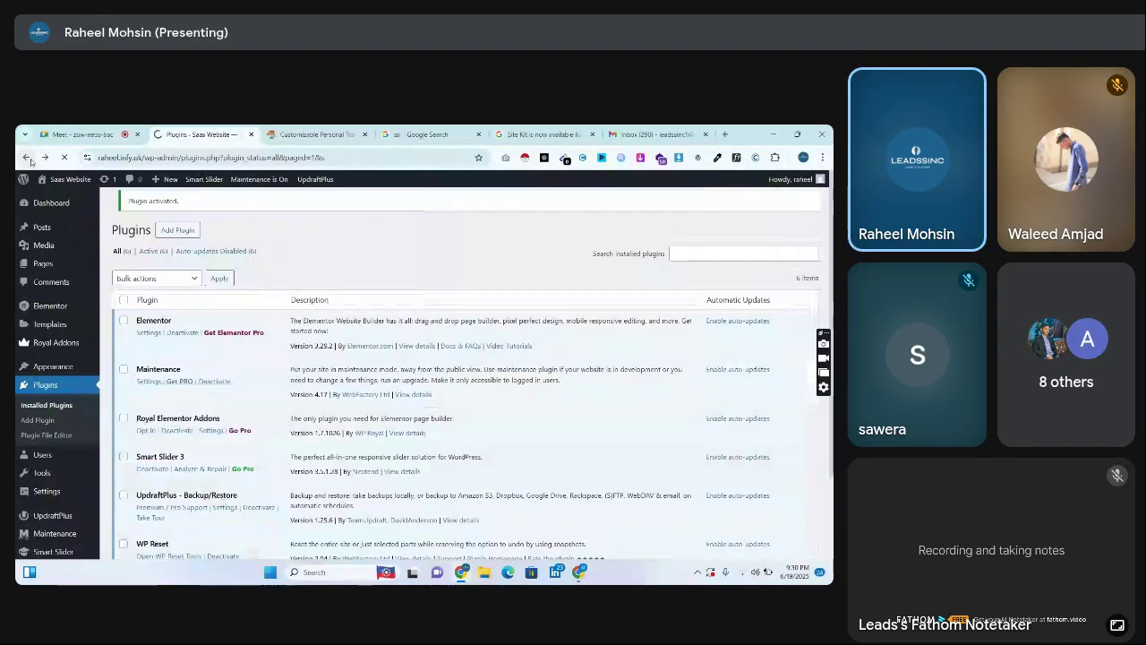
click(50, 423)
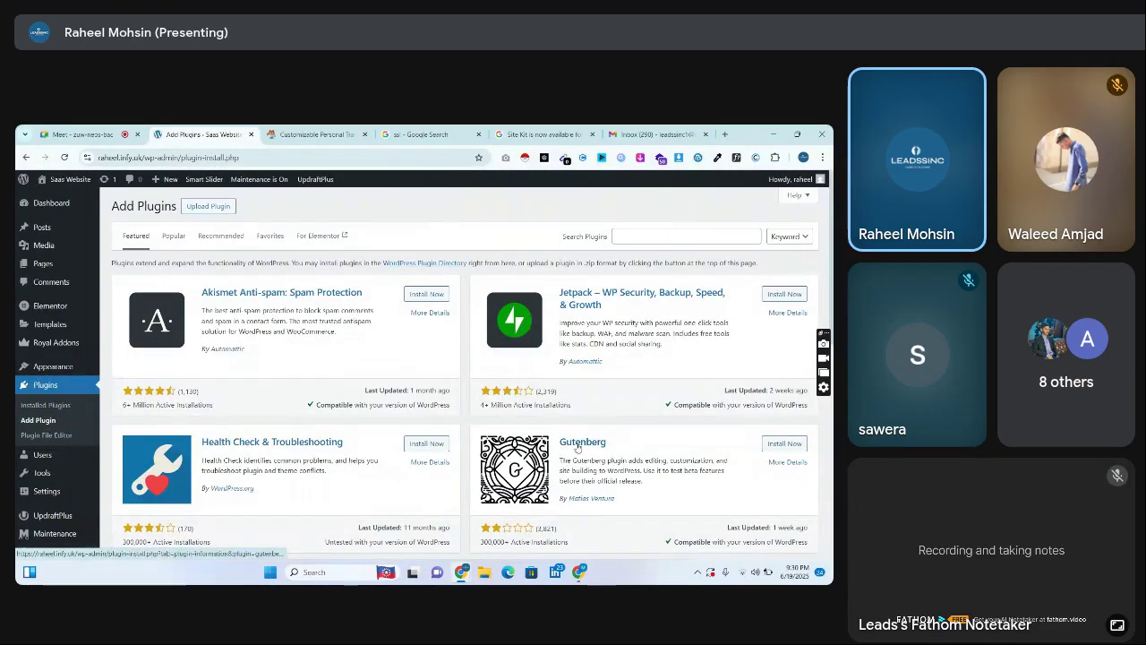
Browse the Featured plugins, reload Add Plugins, and switch to the Popular listing
scroll(805, 338, down, 10)
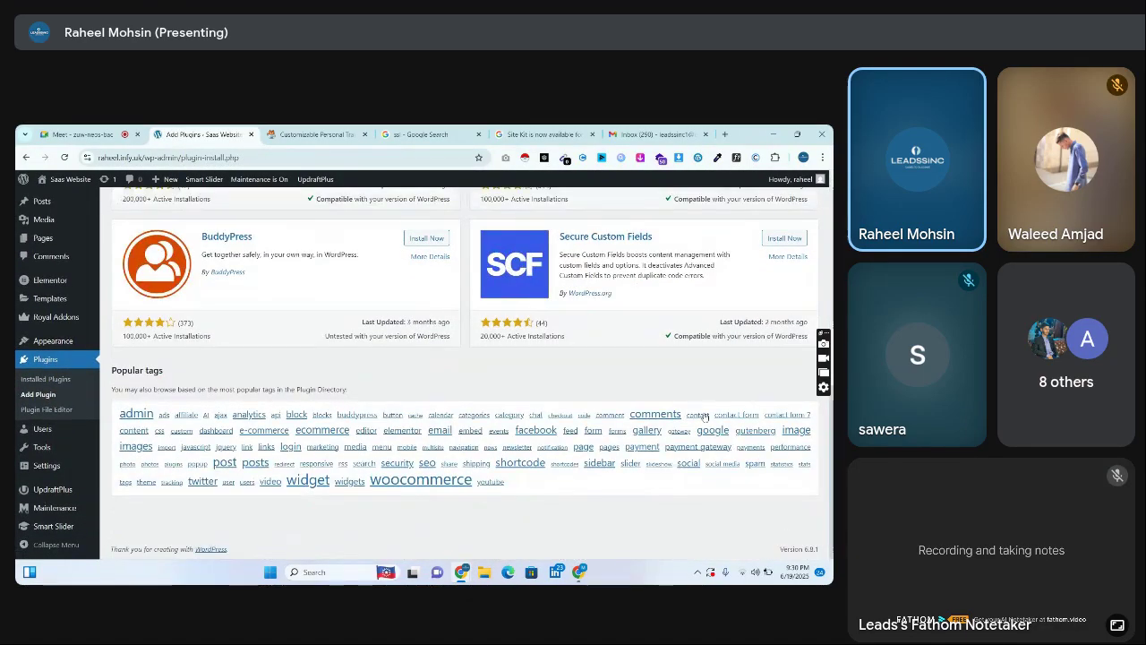
scroll(465, 367, up, 3)
scroll(465, 367, up, 5)
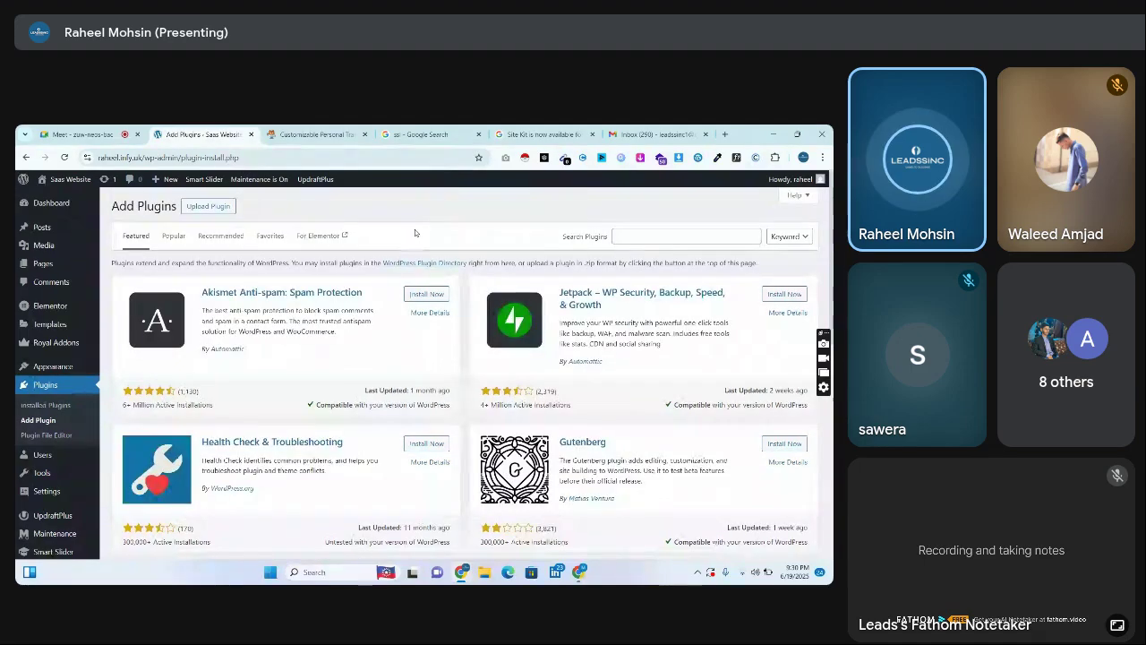
scroll(532, 257, down, 8)
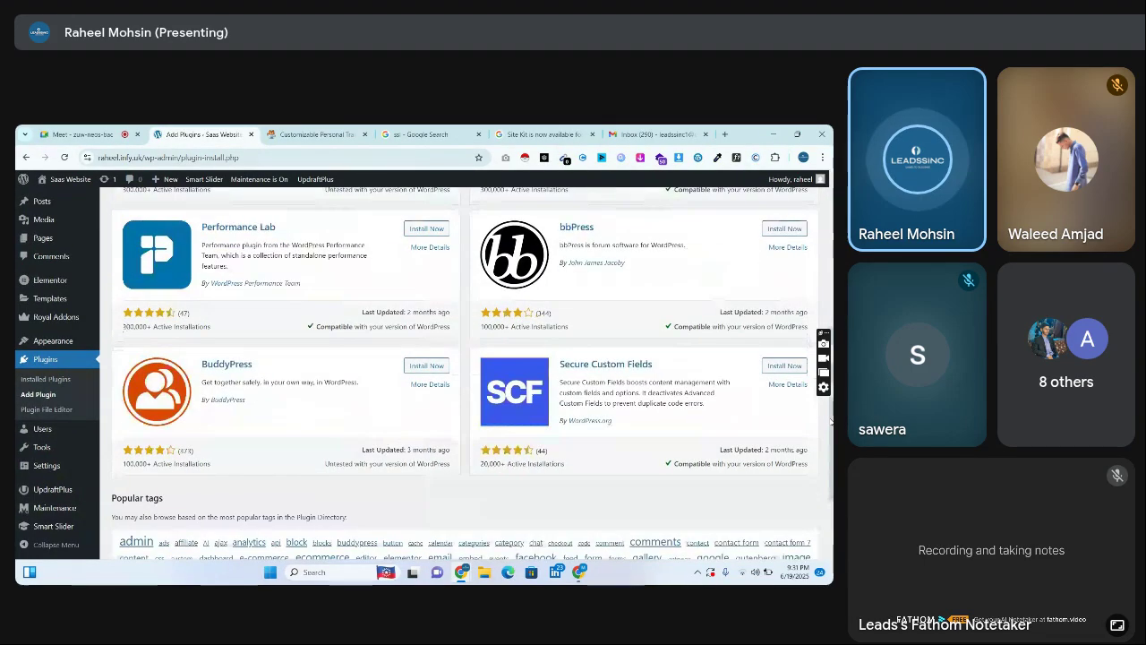
scroll(532, 257, up, 8)
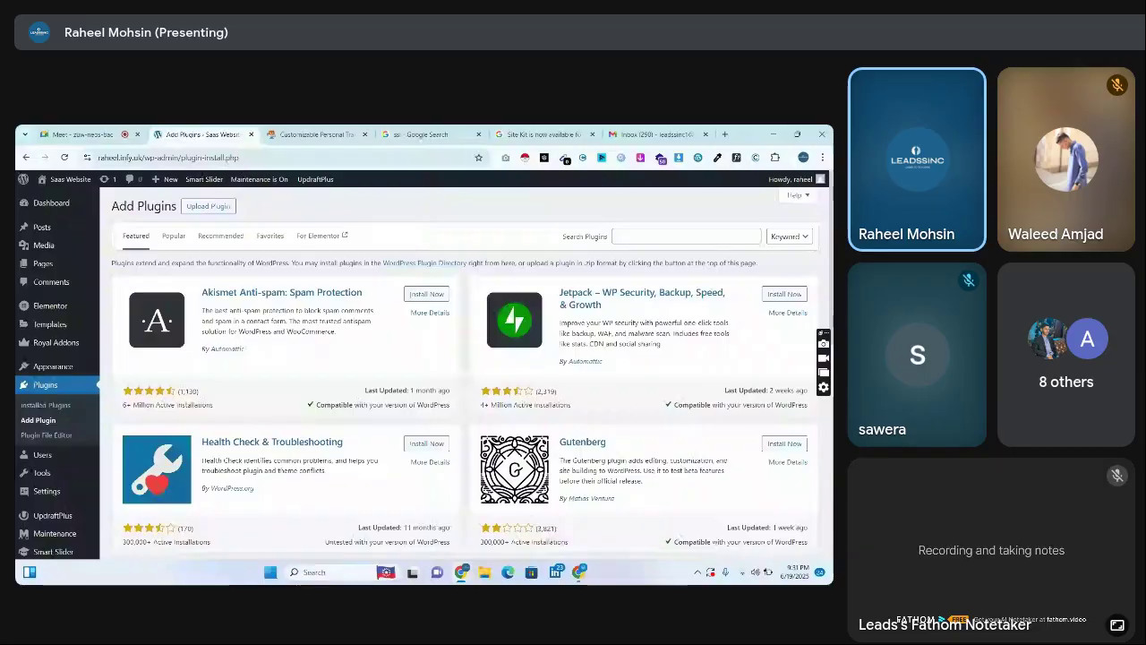
scroll(532, 257, down, 8)
click(65, 156)
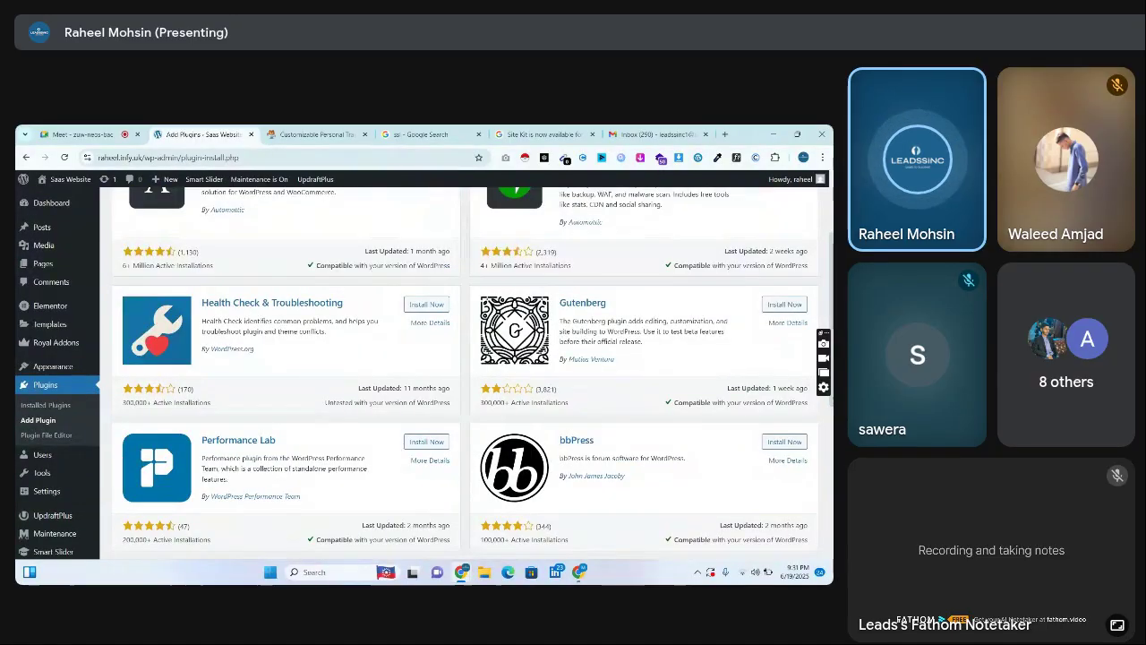
scroll(173, 240, up, 3)
click(172, 237)
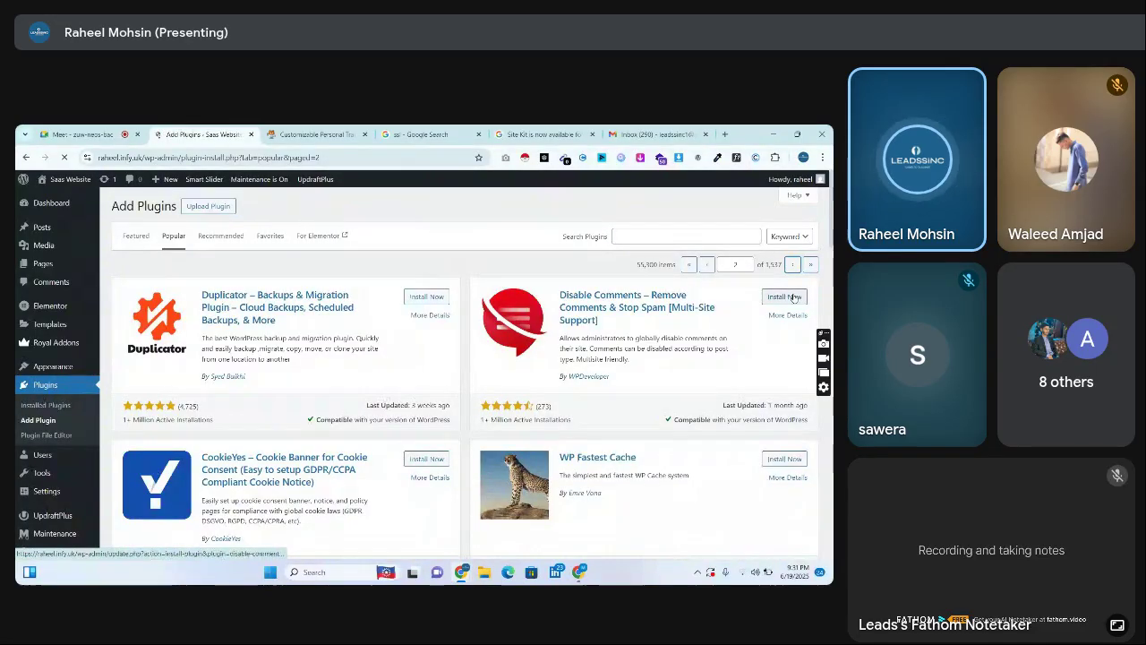
Go to Popular page 3 and scroll down to select the GTranslate plugin's title
click(793, 264)
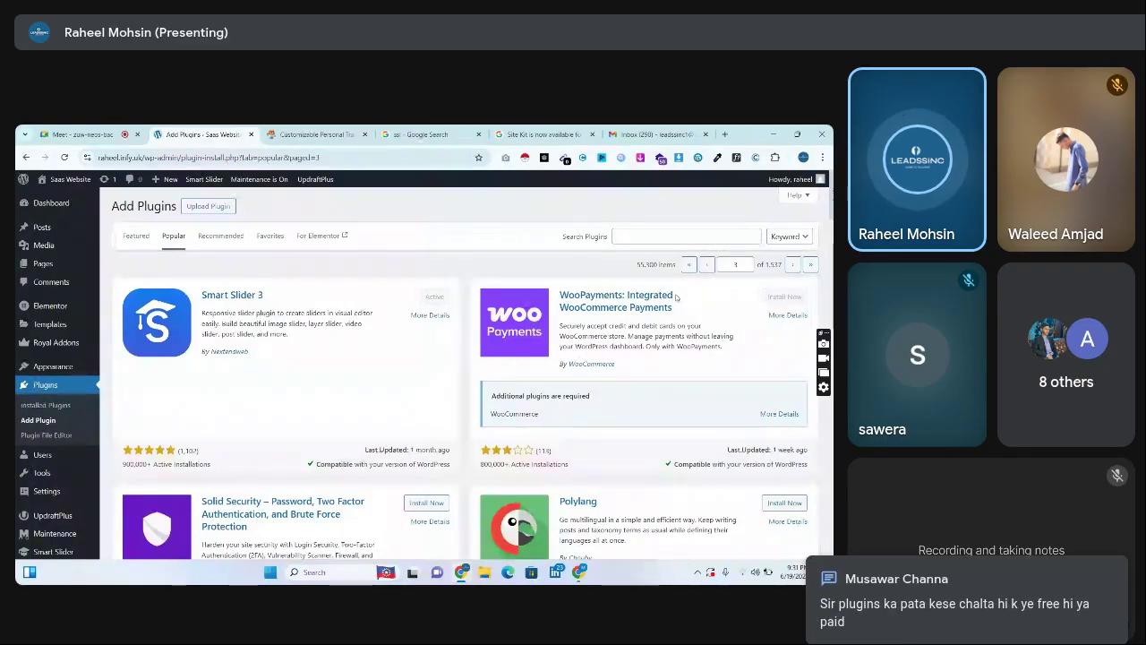
click(579, 299)
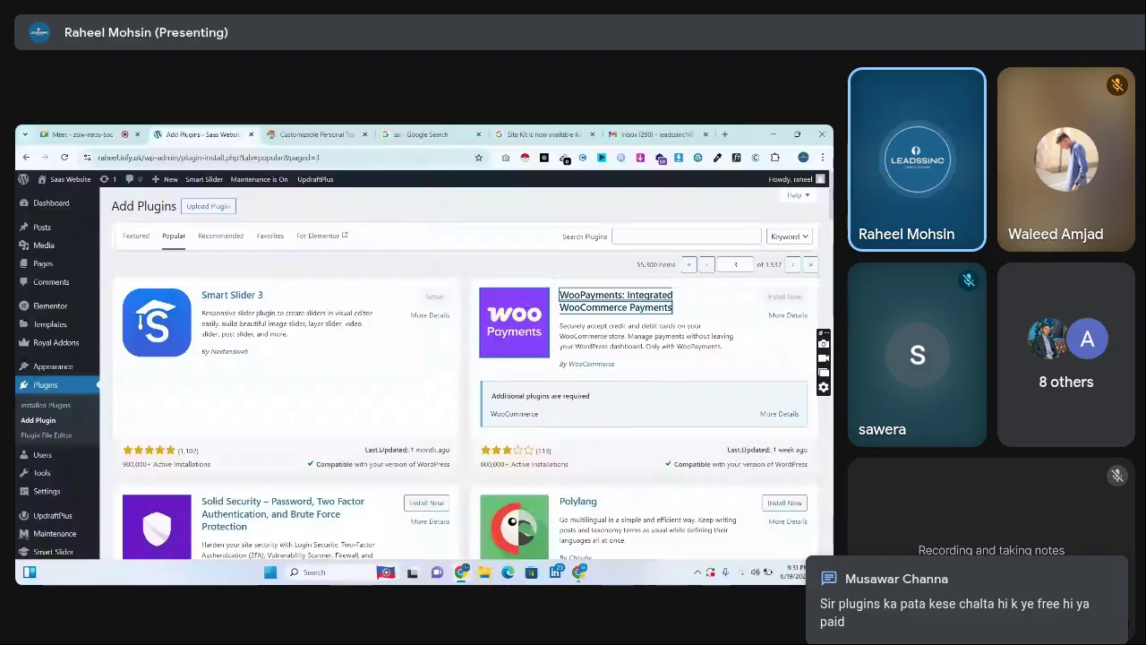
scroll(466, 377, down, 5)
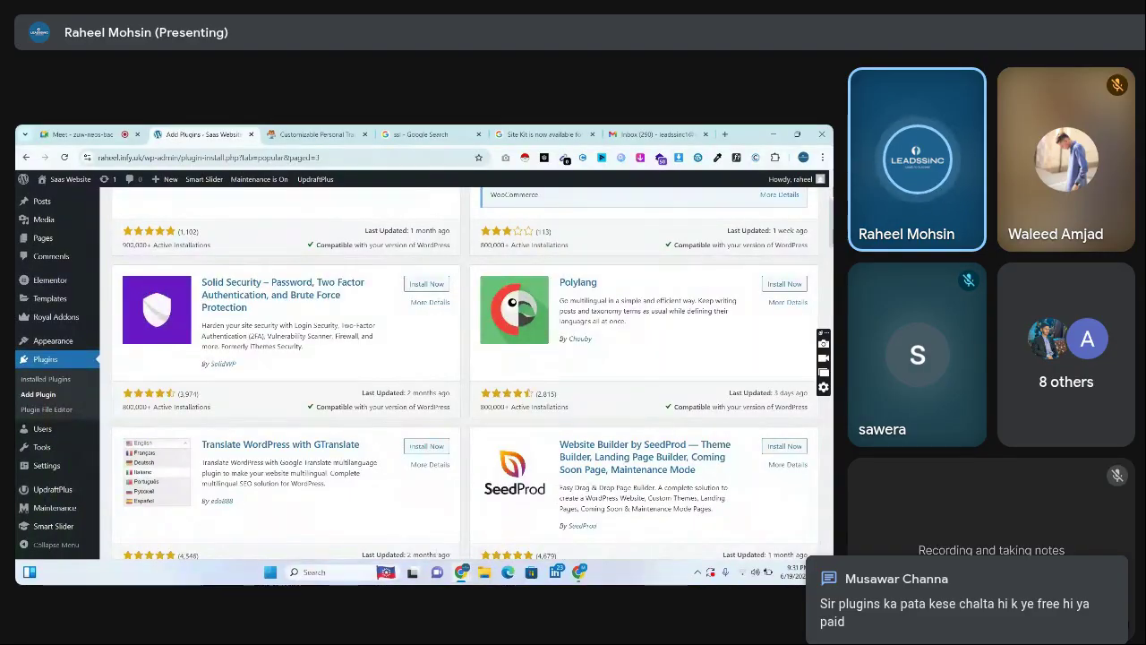
scroll(466, 376, down, 1)
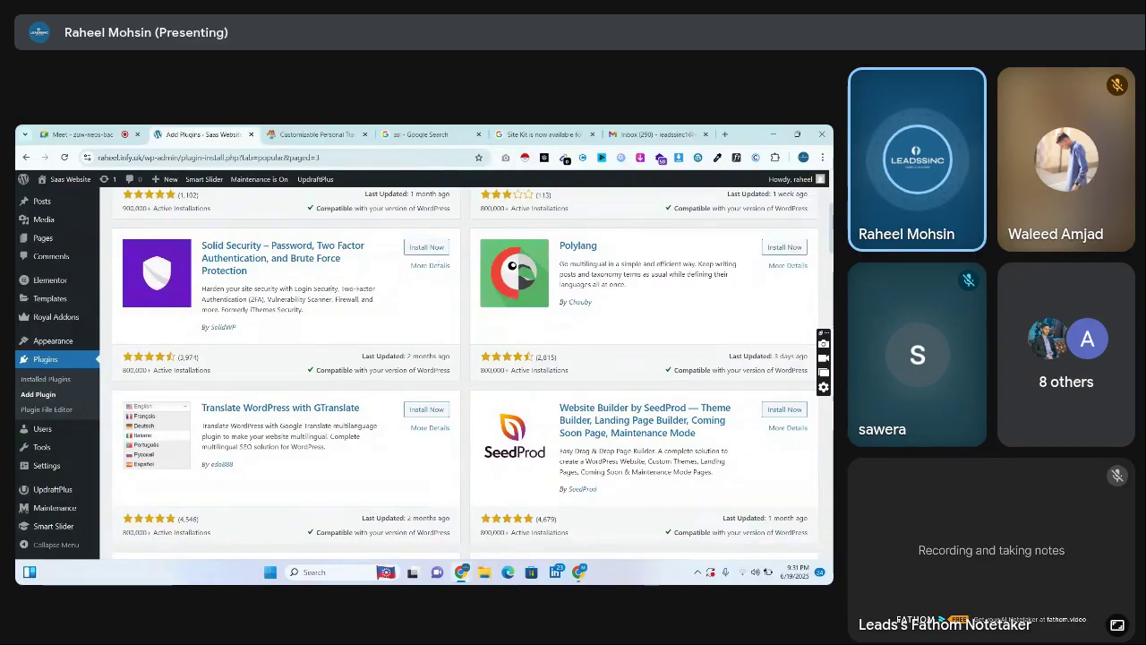
scroll(465, 376, down, 4)
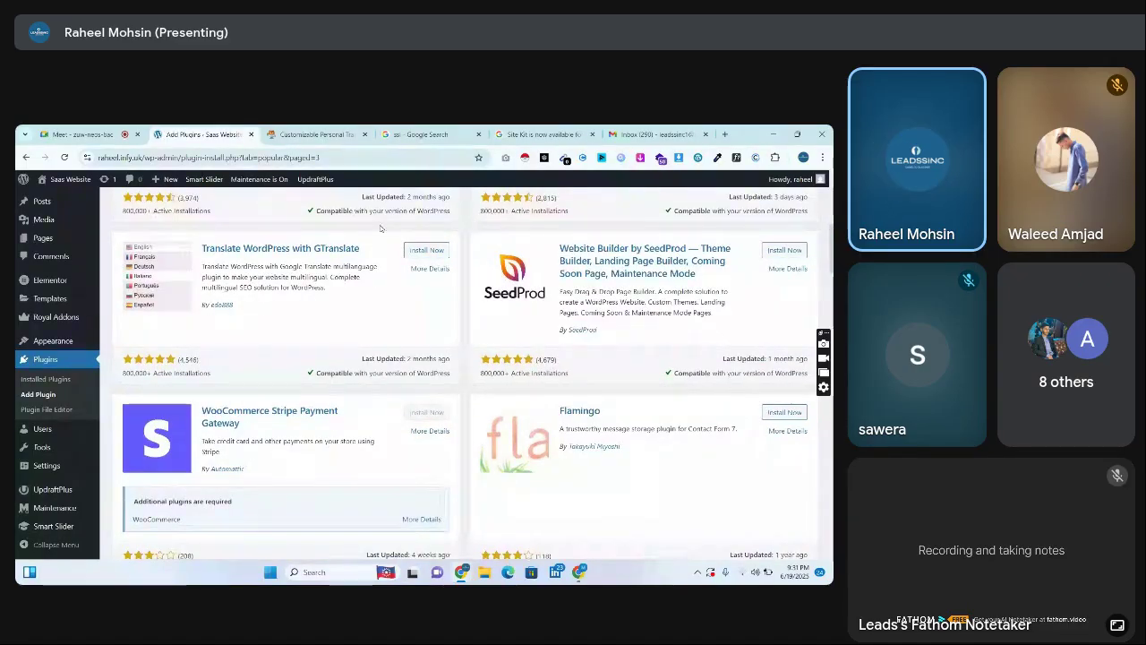
drag(361, 248, 204, 248)
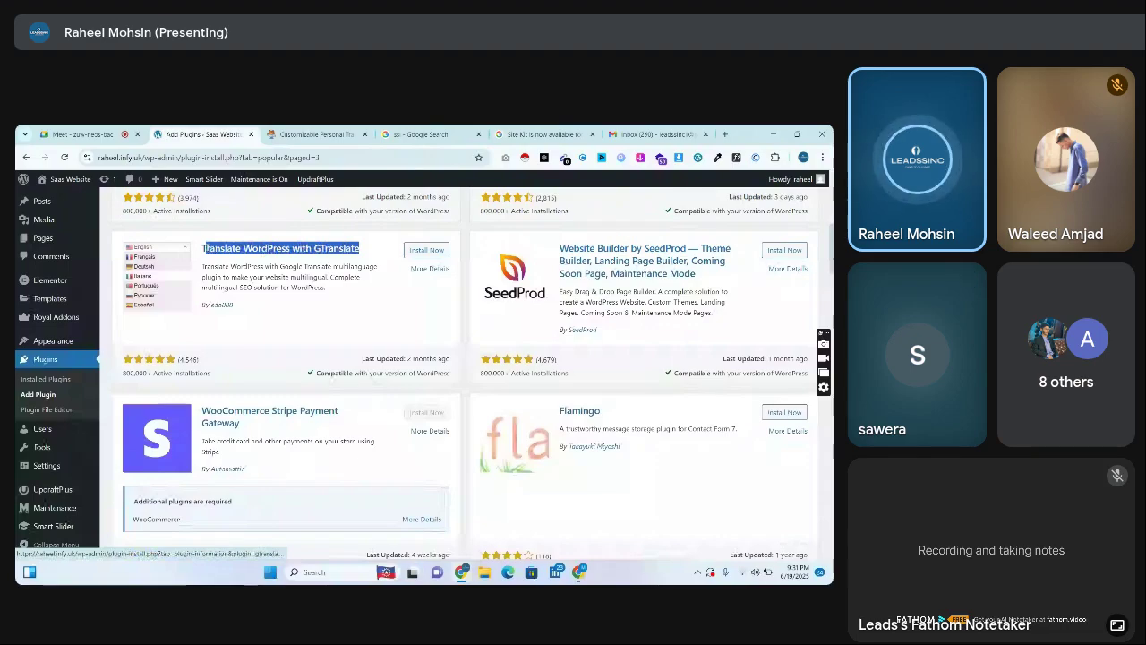
click(427, 250)
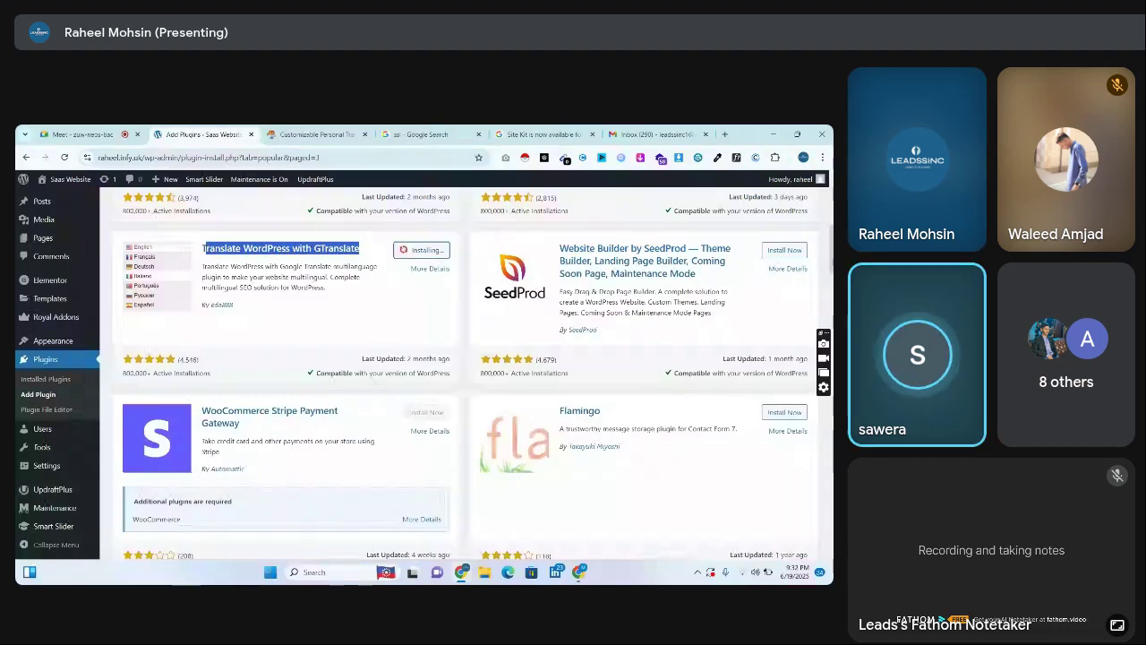
scroll(466, 376, down, 4)
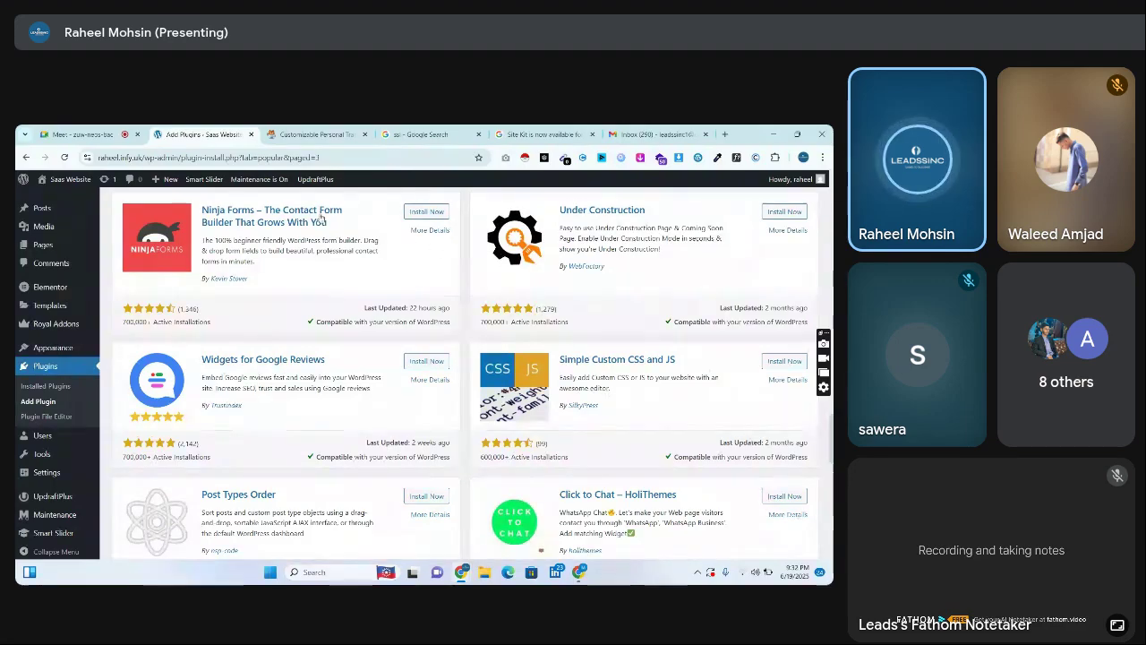
click(314, 134)
Back on Add Plugins, review Ninja Forms details and screenshots, then close the modal
click(202, 135)
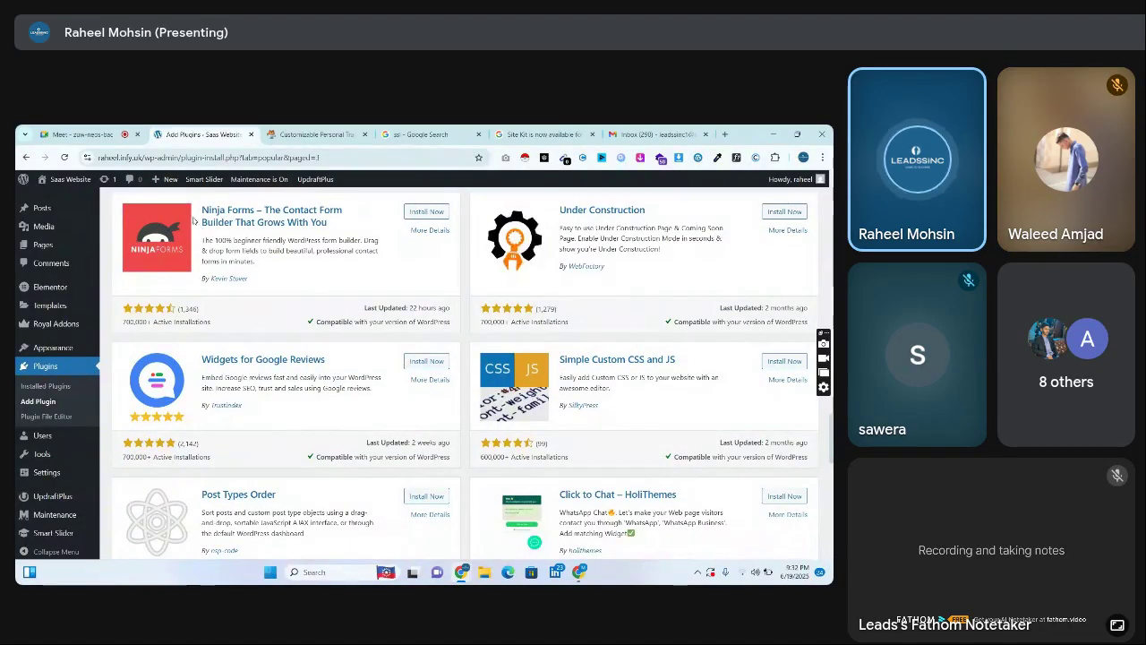
click(420, 232)
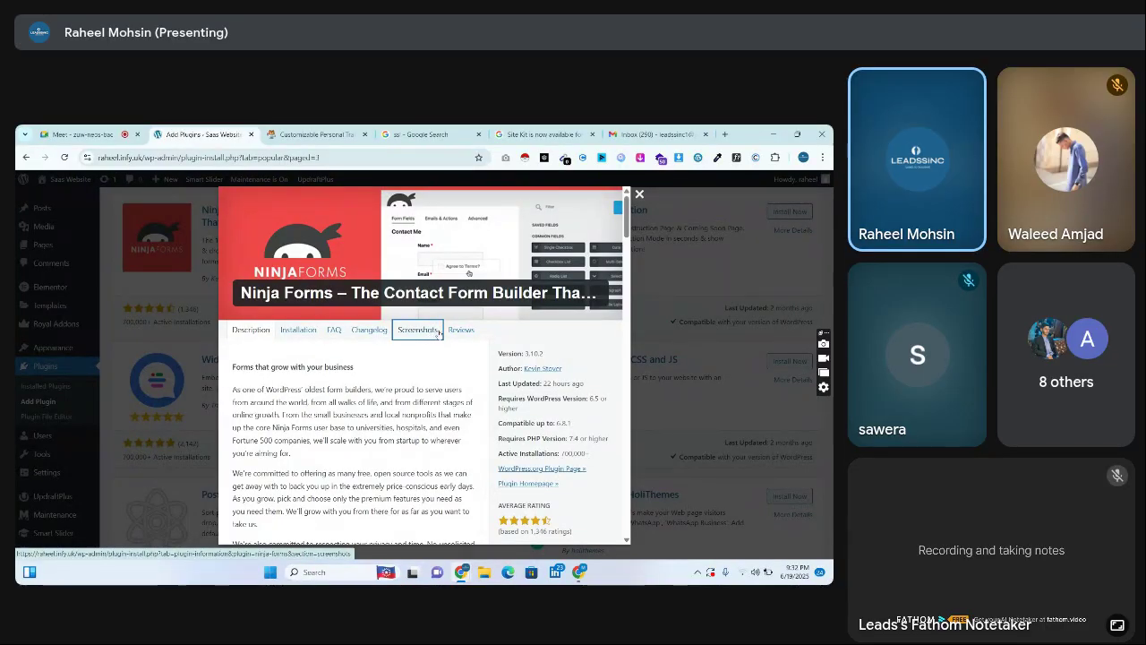
click(437, 332)
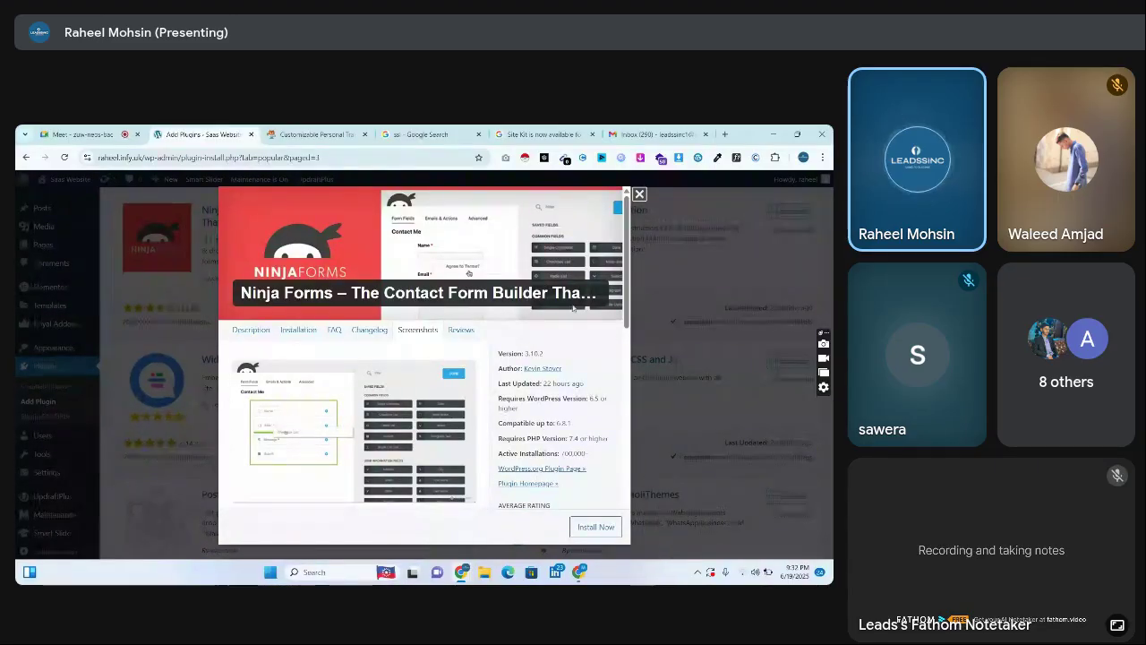
scroll(546, 322, down, 3)
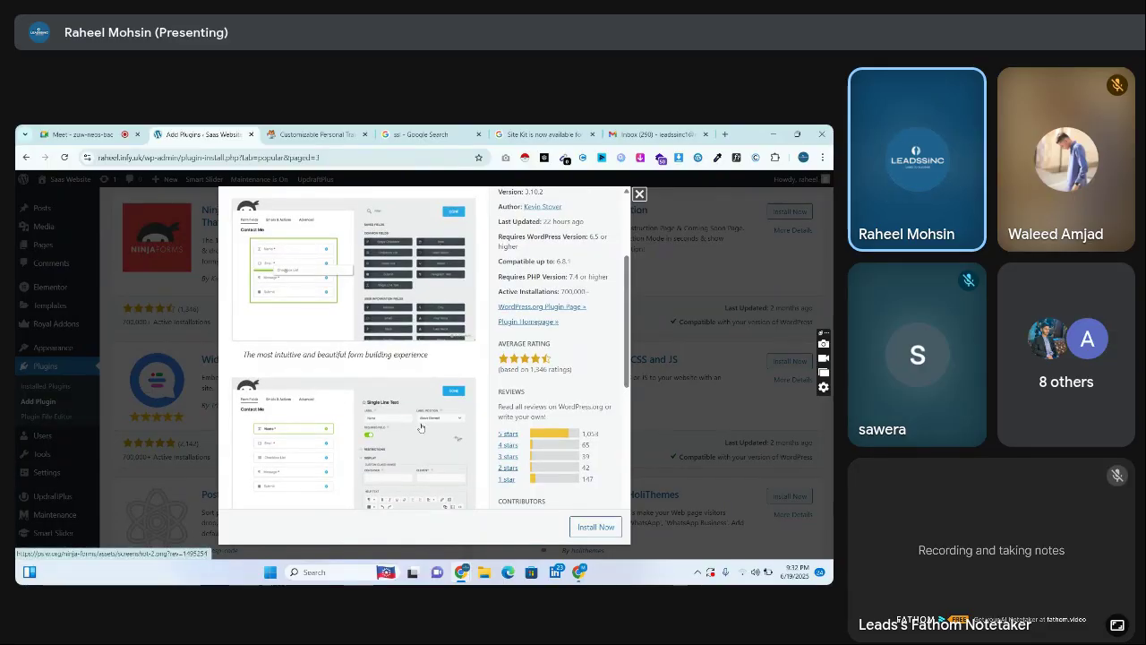
scroll(618, 403, down, 5)
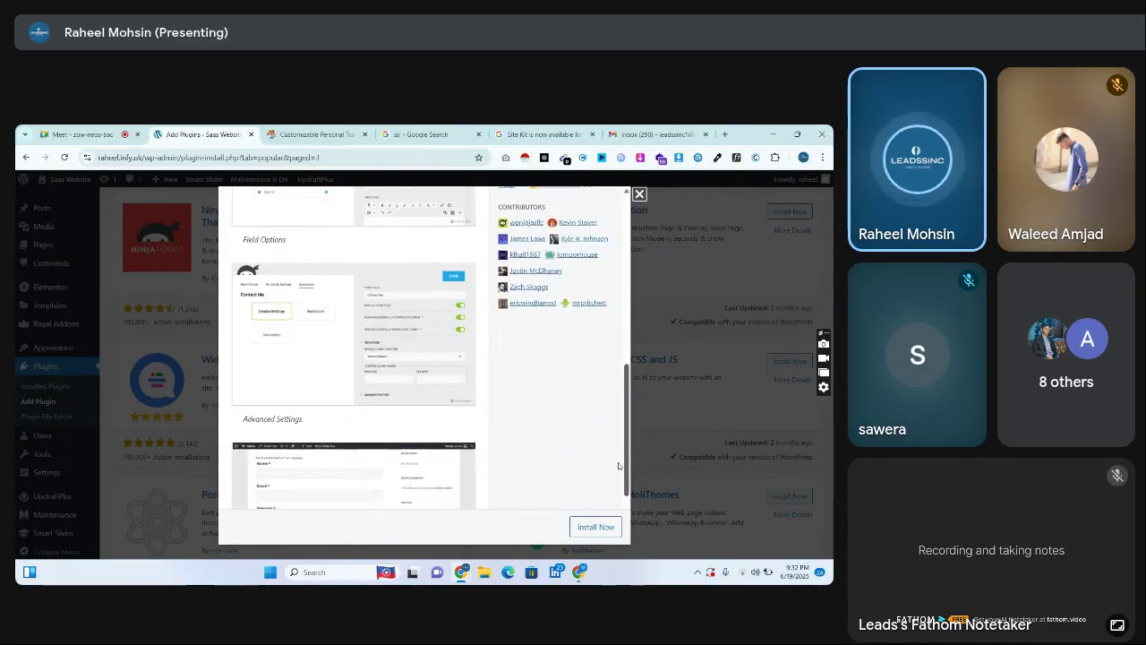
click(640, 194)
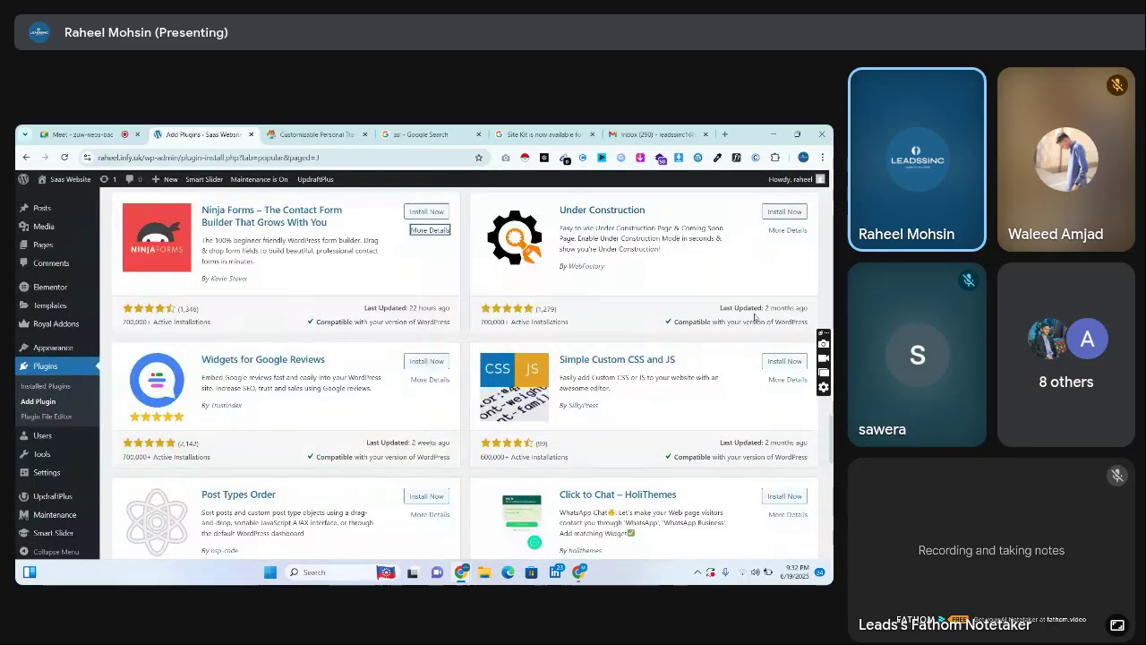
Install the Click to Chat – HoliThemes plugin from Popular page 3
scroll(518, 521, down, 3)
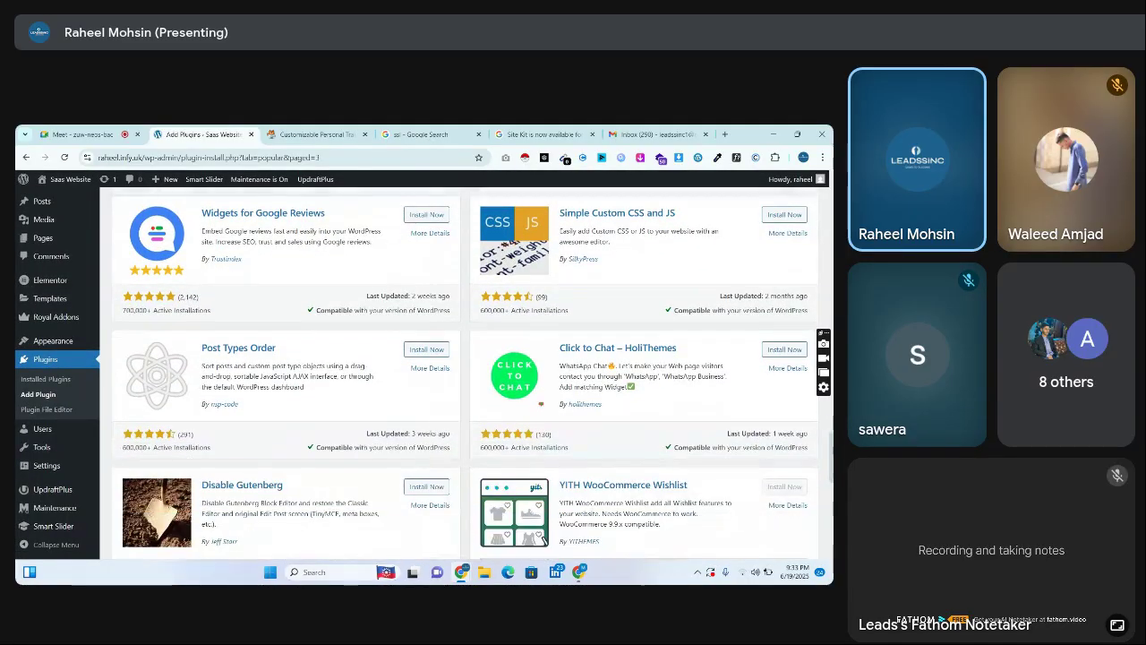
scroll(524, 524, up, 5)
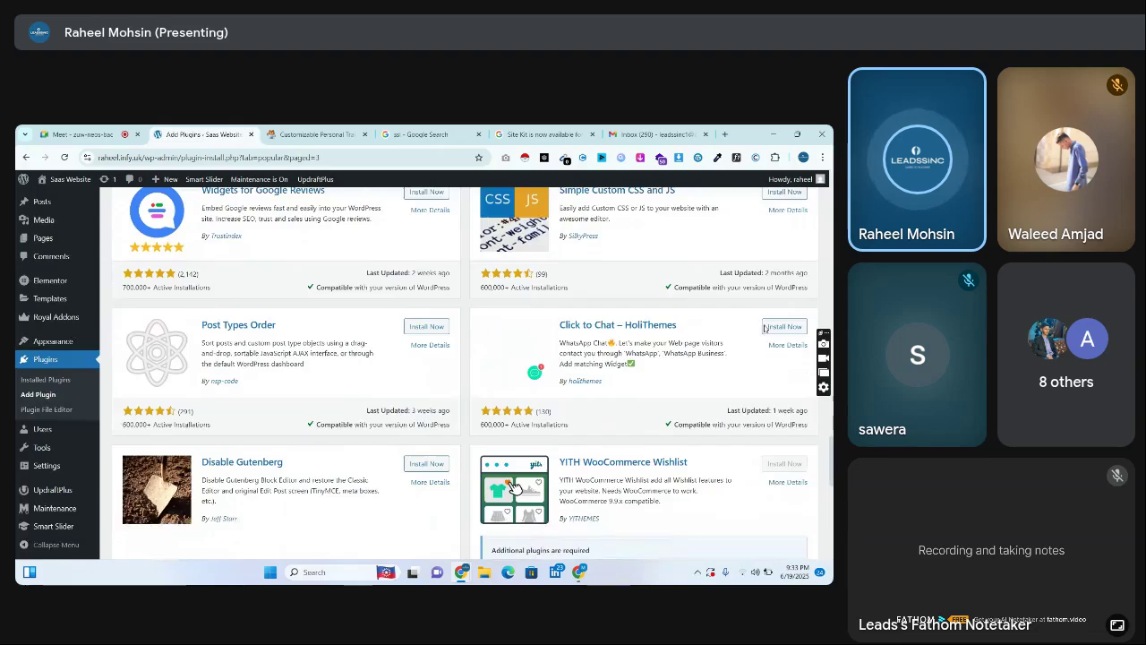
scroll(524, 524, up, 5)
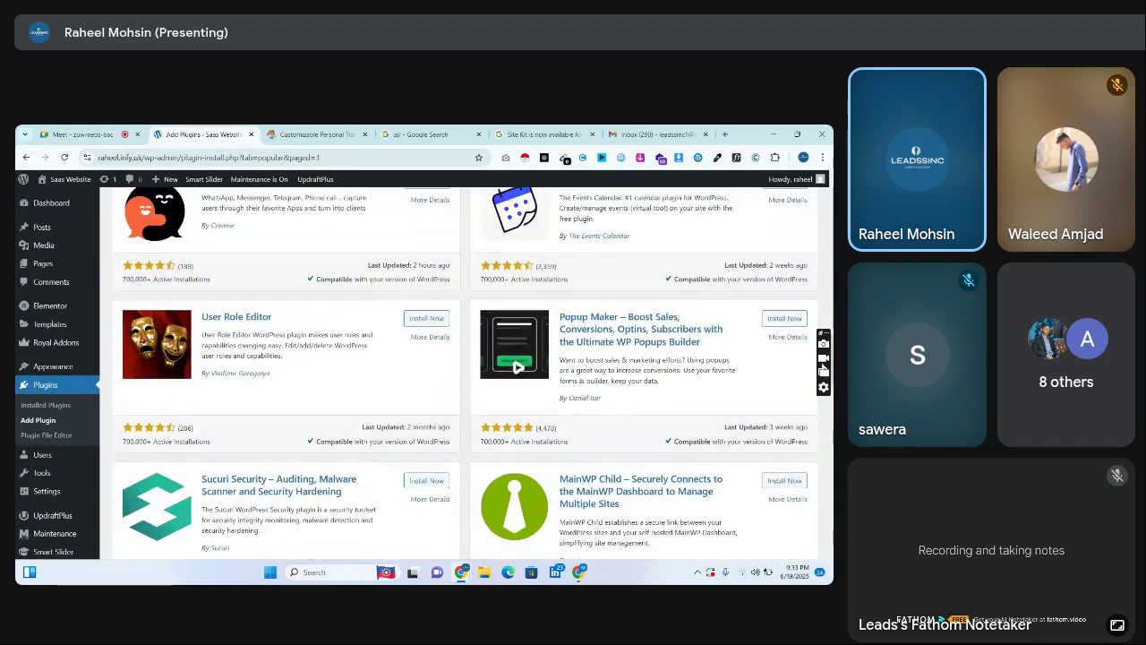
scroll(524, 524, down, 6)
scroll(517, 488, down, 5)
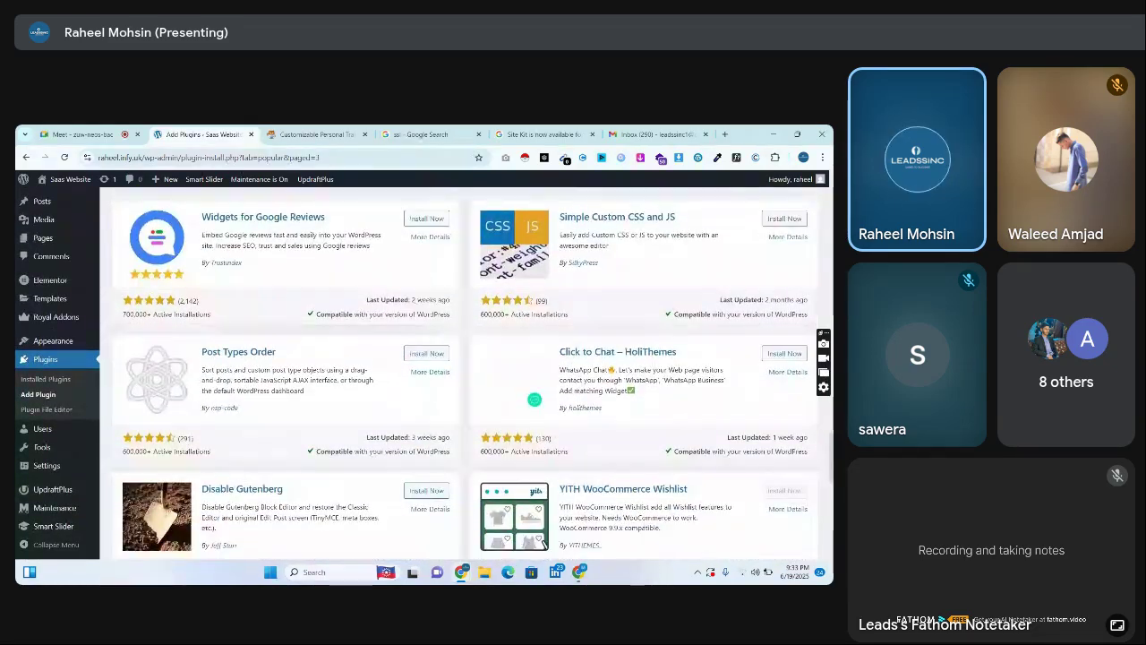
click(784, 323)
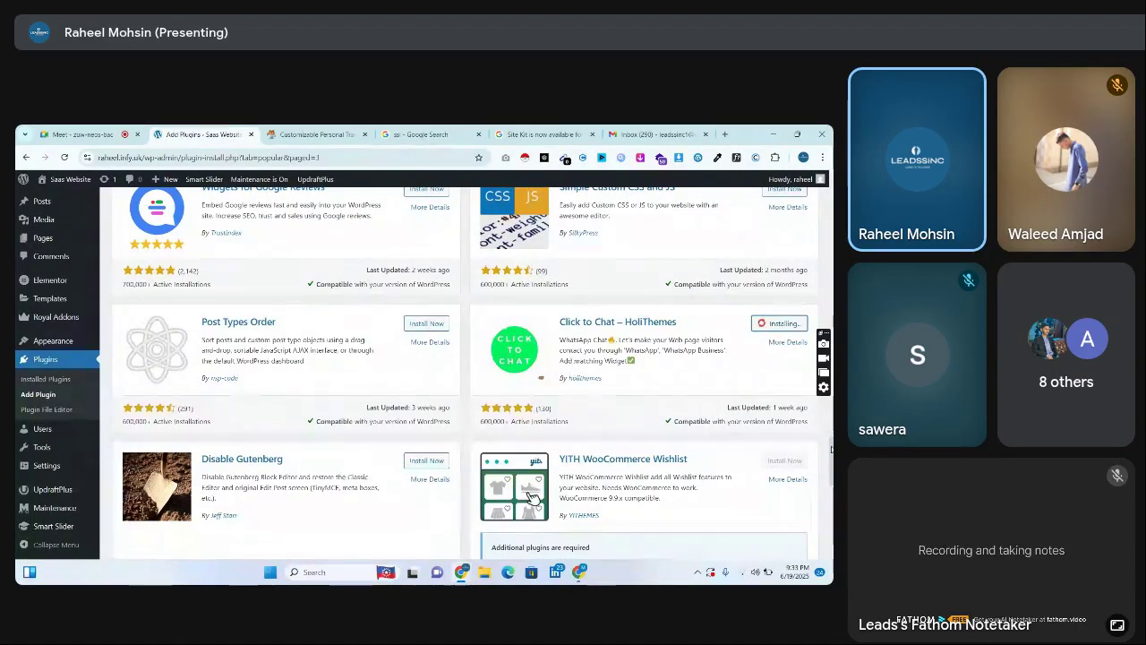
Review Click to Chat's details and screenshots, then close the details modal
scroll(513, 409, down, 5)
scroll(513, 409, up, 4)
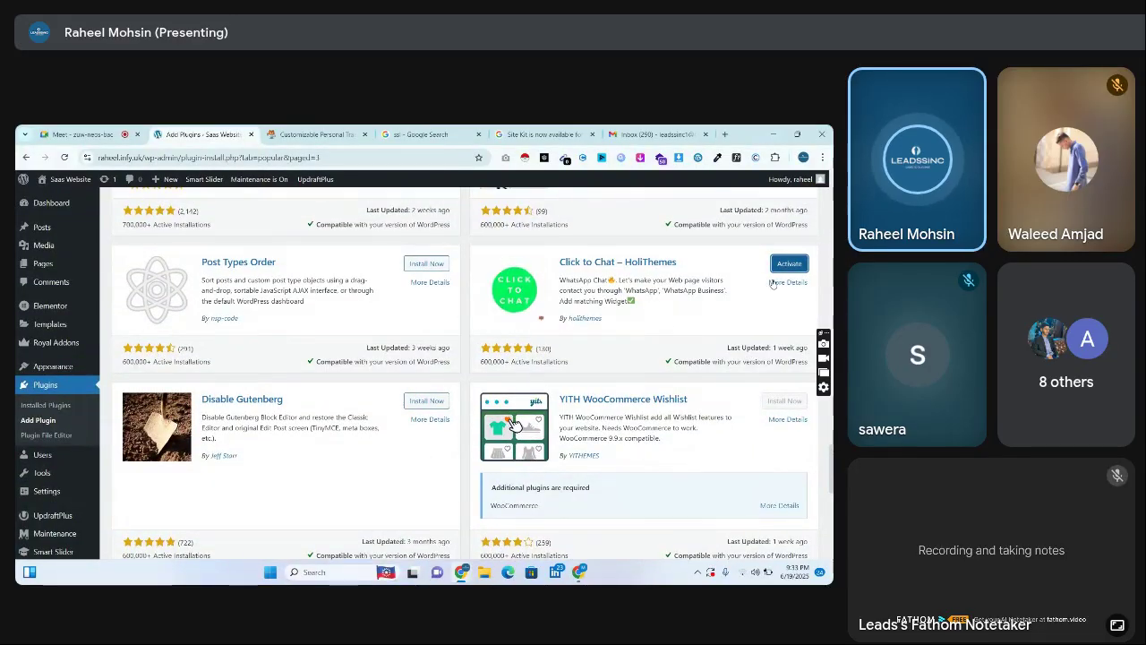
click(775, 283)
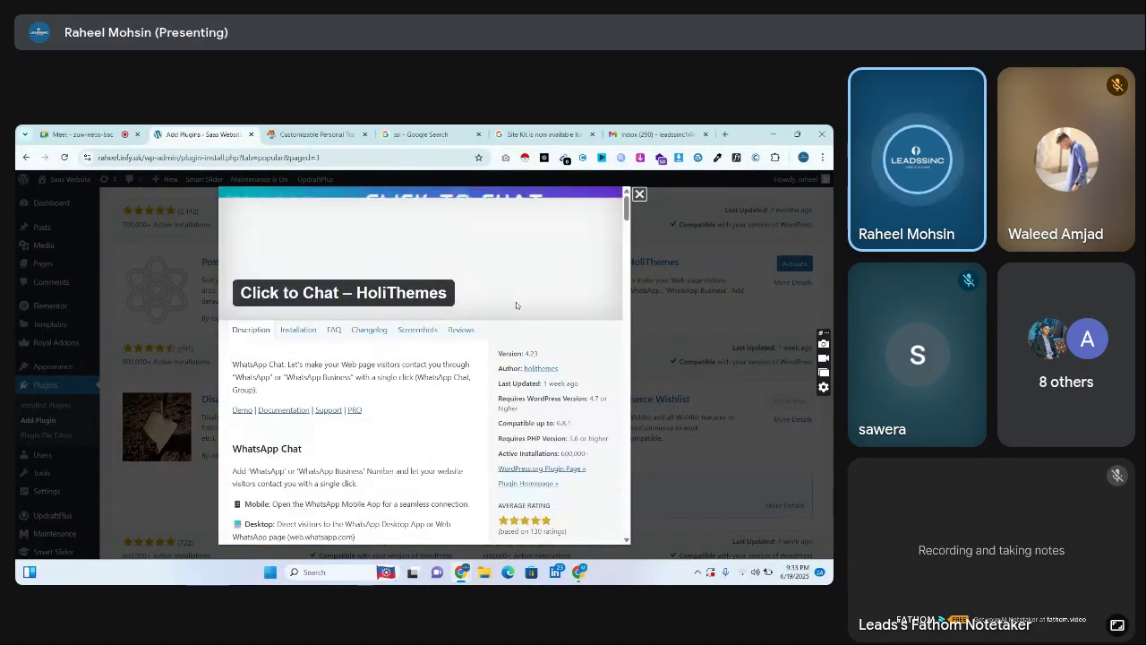
click(417, 330)
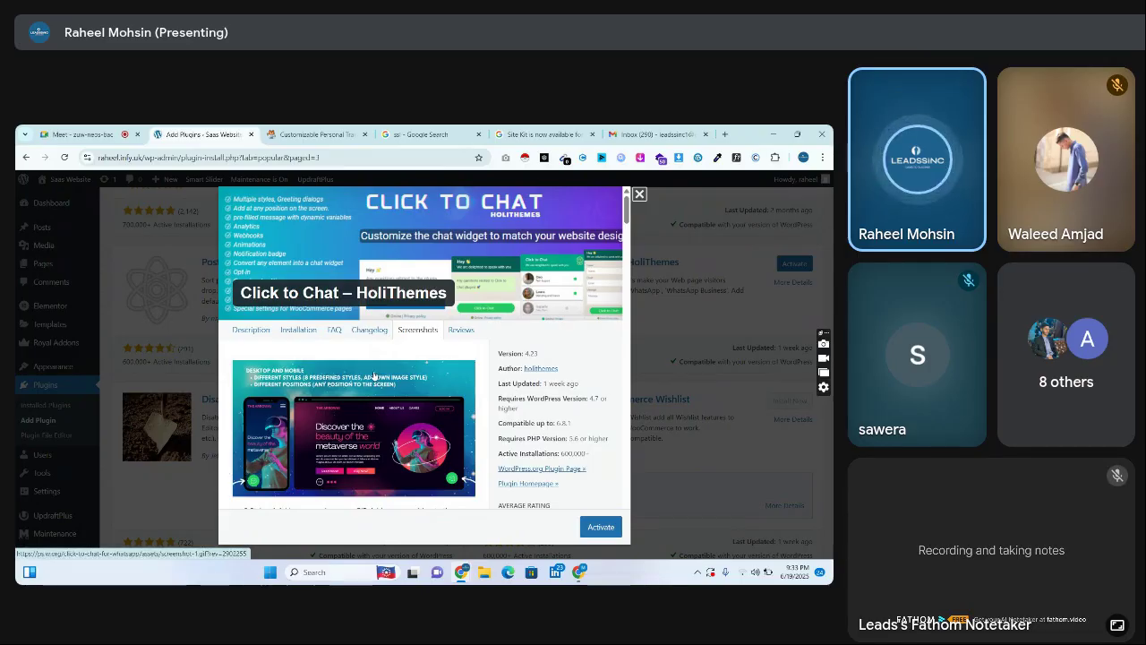
scroll(628, 229, down, 10)
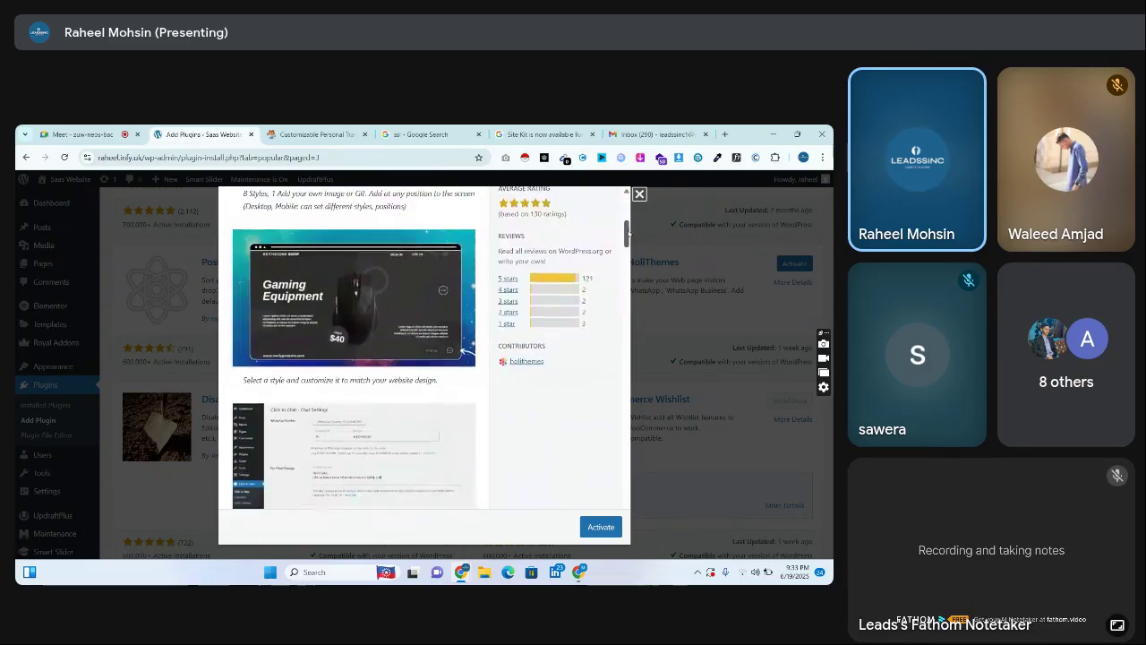
click(640, 194)
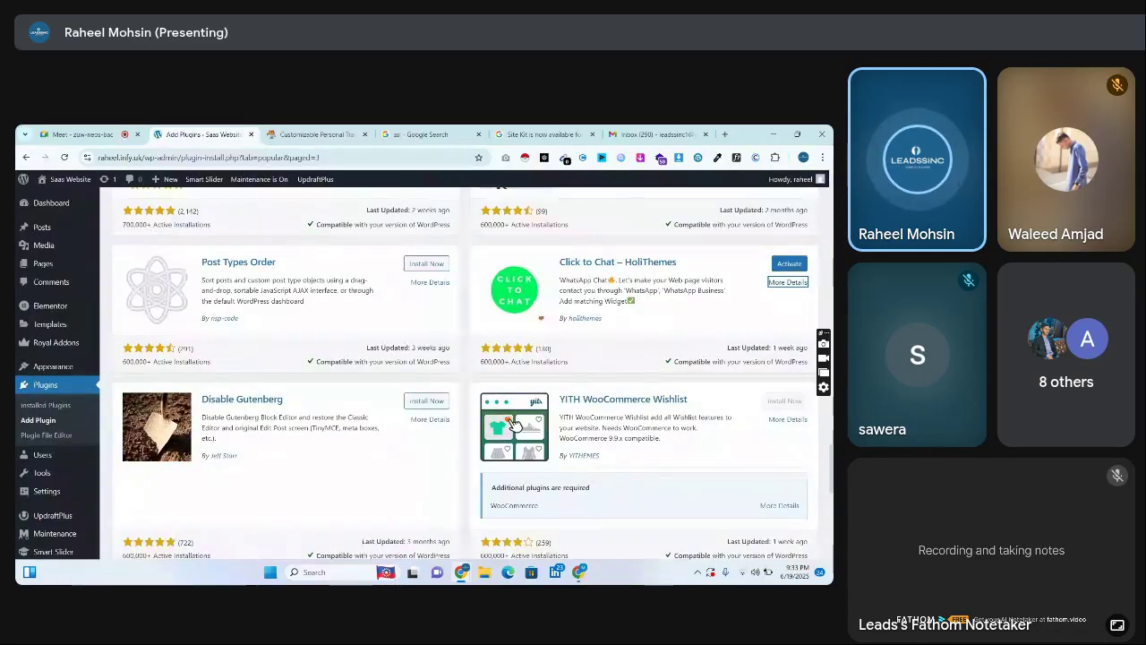
Scroll to Broken Link Checker at page end, then switch to the ssl Google results tab
scroll(513, 425, down, 5)
scroll(465, 374, down, 1)
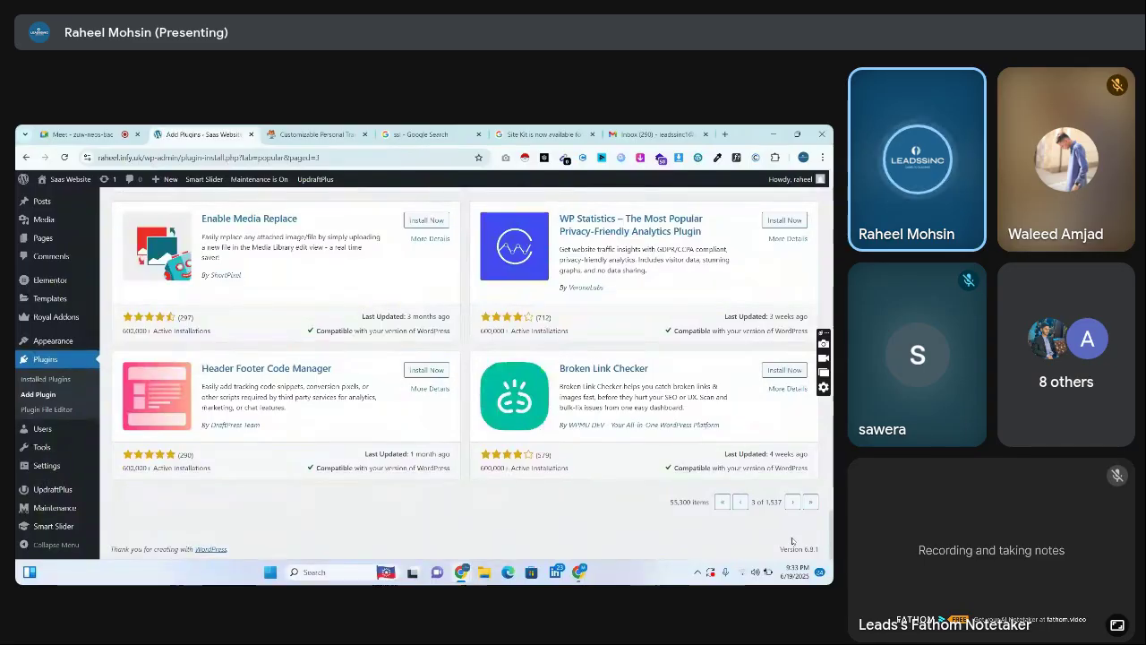
drag(651, 368, 558, 365)
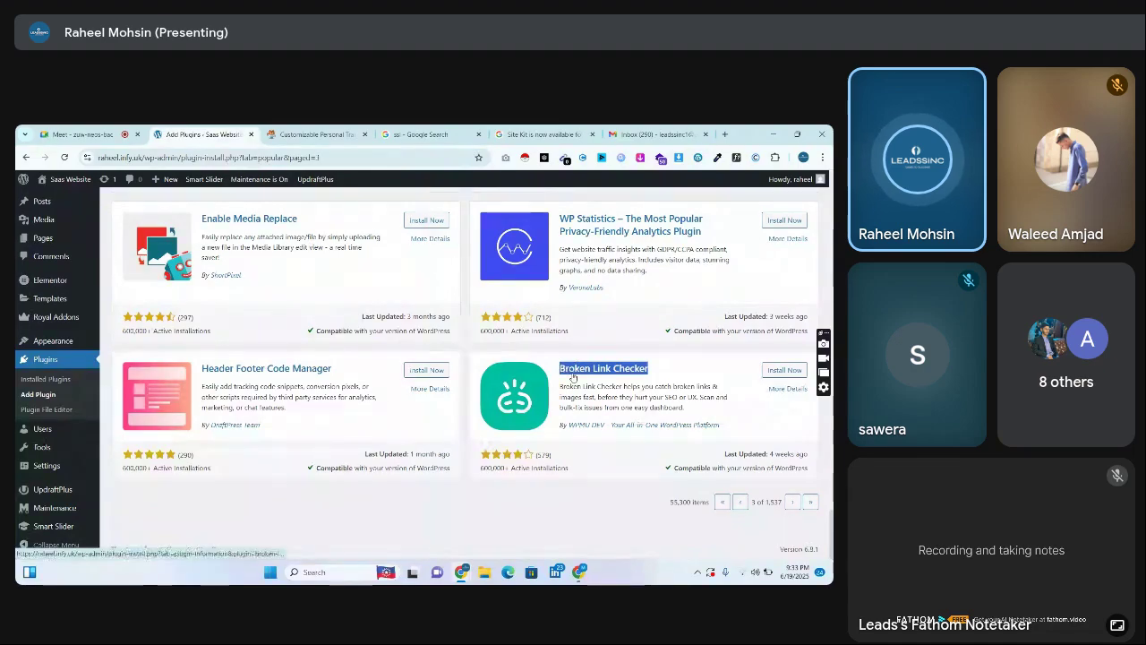
click(661, 373)
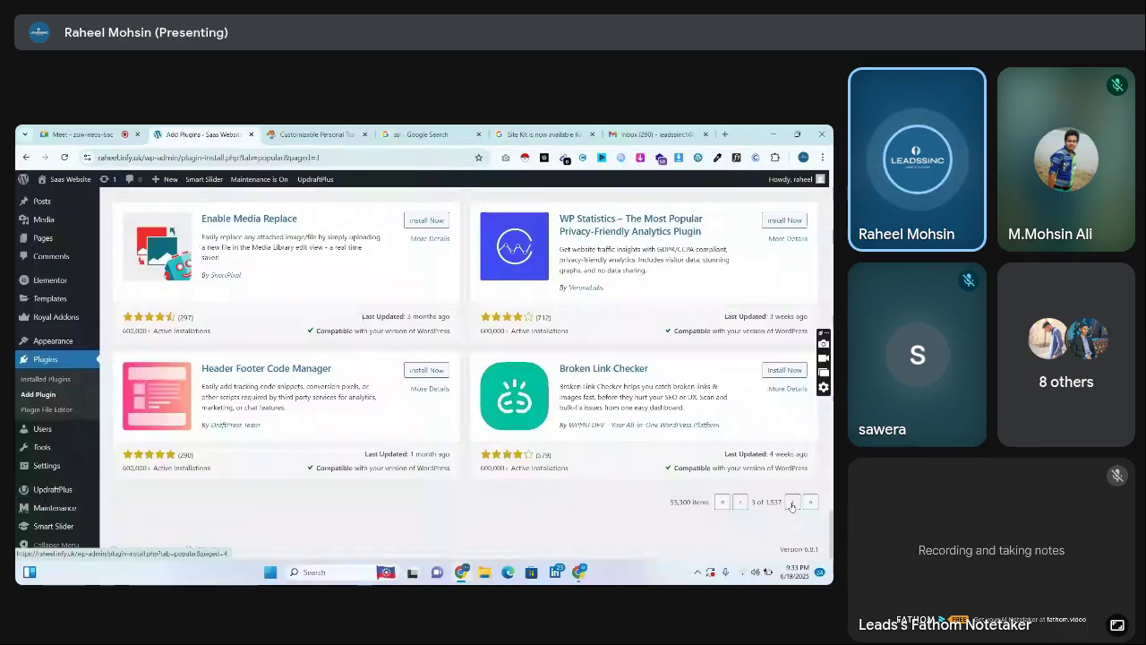
click(542, 135)
click(425, 135)
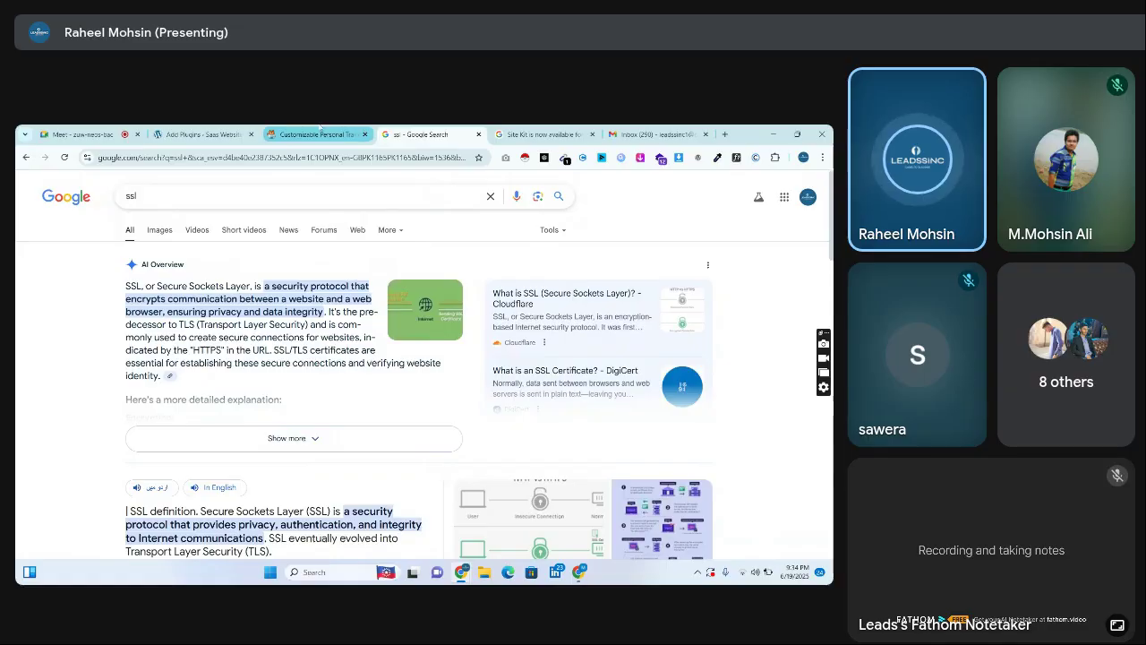
Load the live EliteTeam homepage from the domain-only URL, then go back to Add Plugins
click(201, 135)
drag(144, 158, 90, 164)
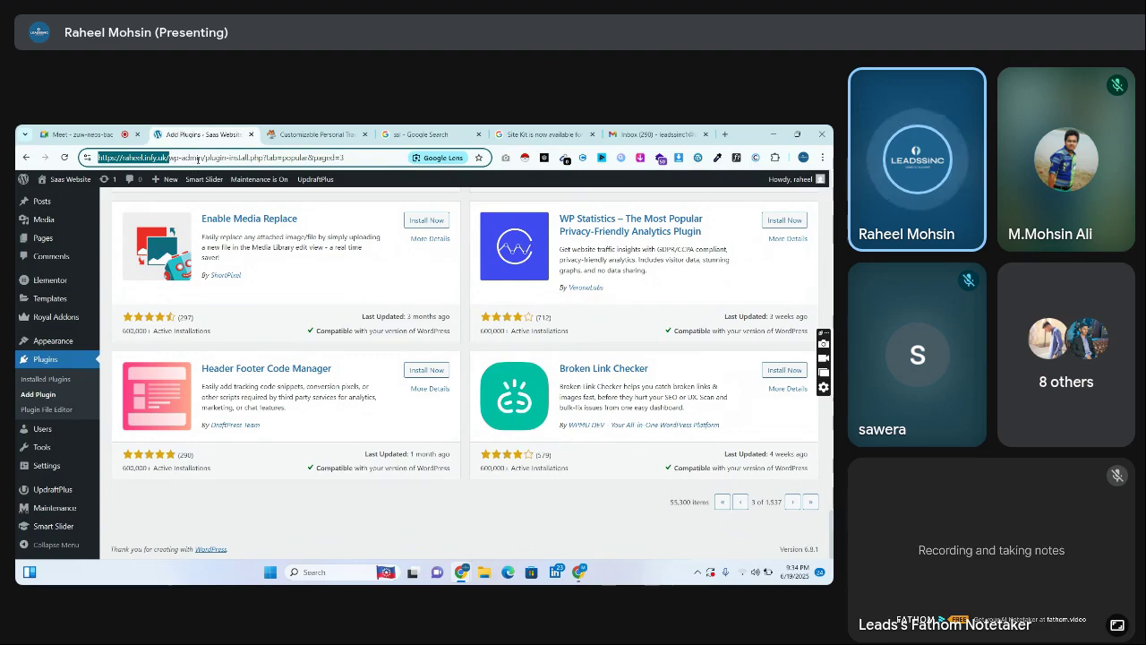
drag(167, 159, 88, 157)
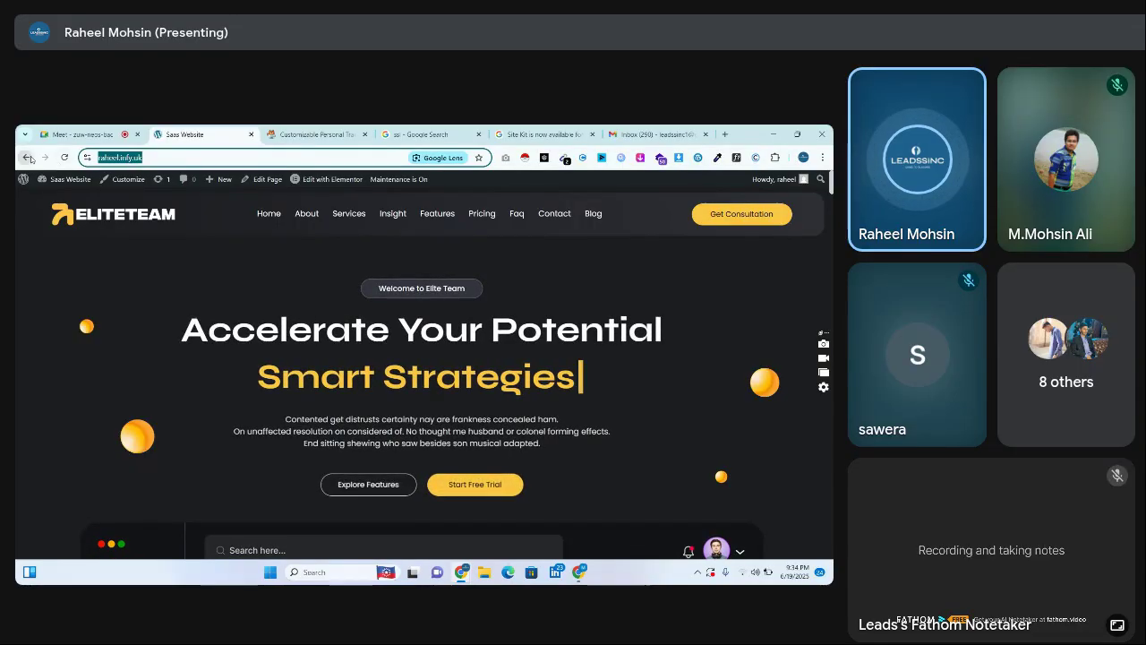
key(Return)
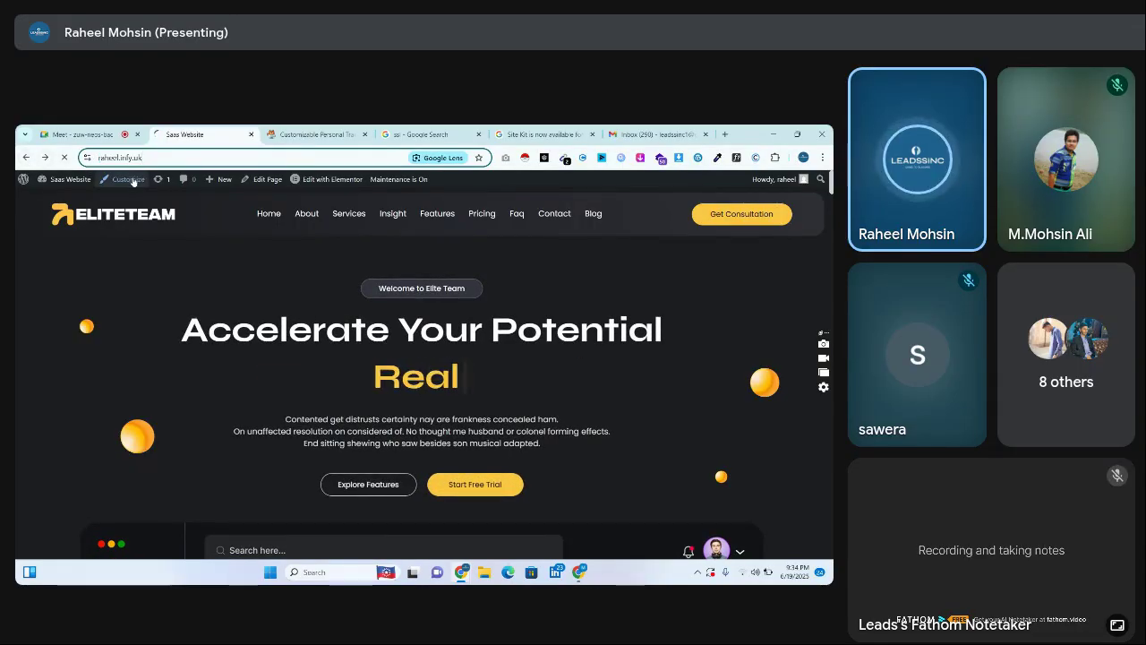
key(alt+Left)
mouse_move(192, 180)
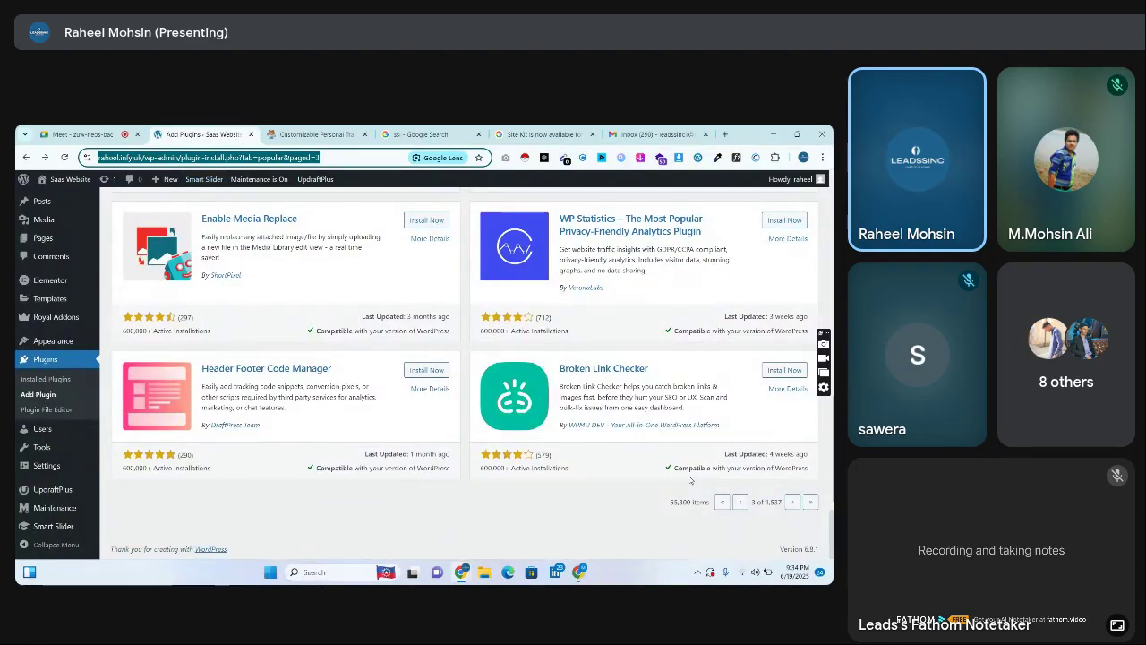
click(792, 505)
click(792, 504)
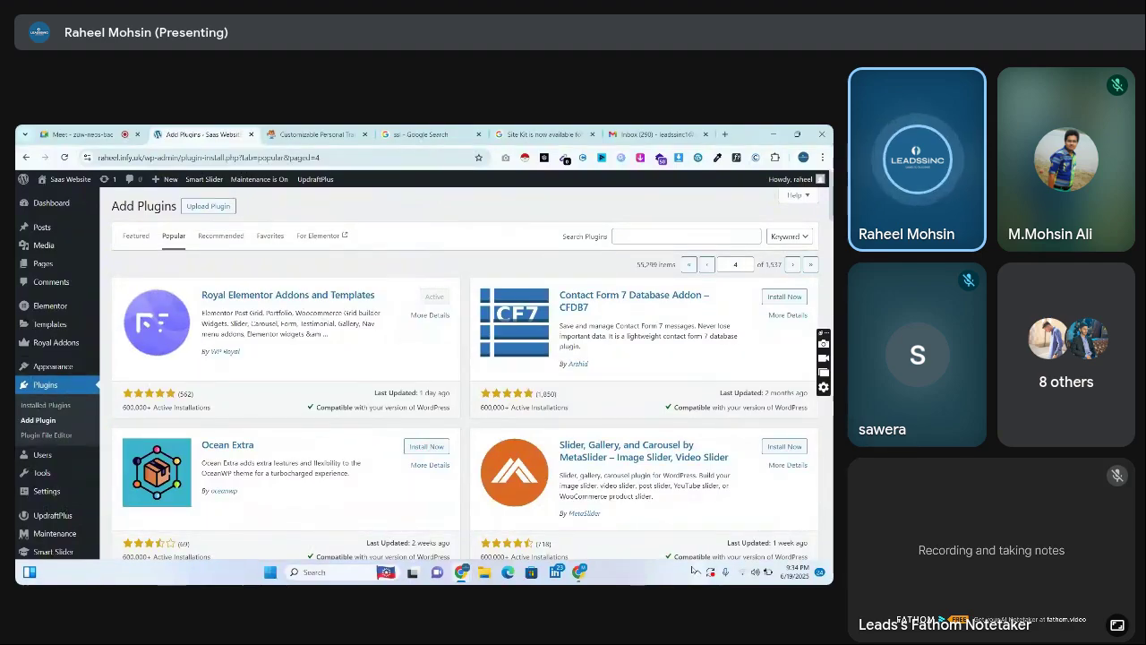
scroll(466, 372, down, 5)
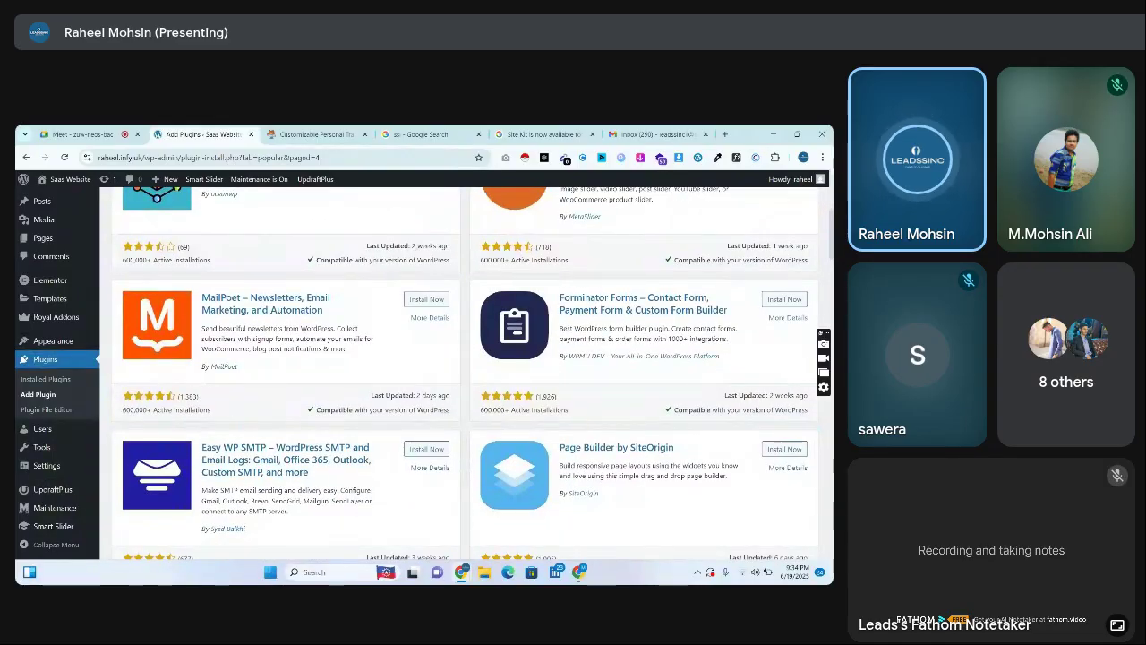
scroll(466, 372, down, 2)
scroll(466, 371, up, 2)
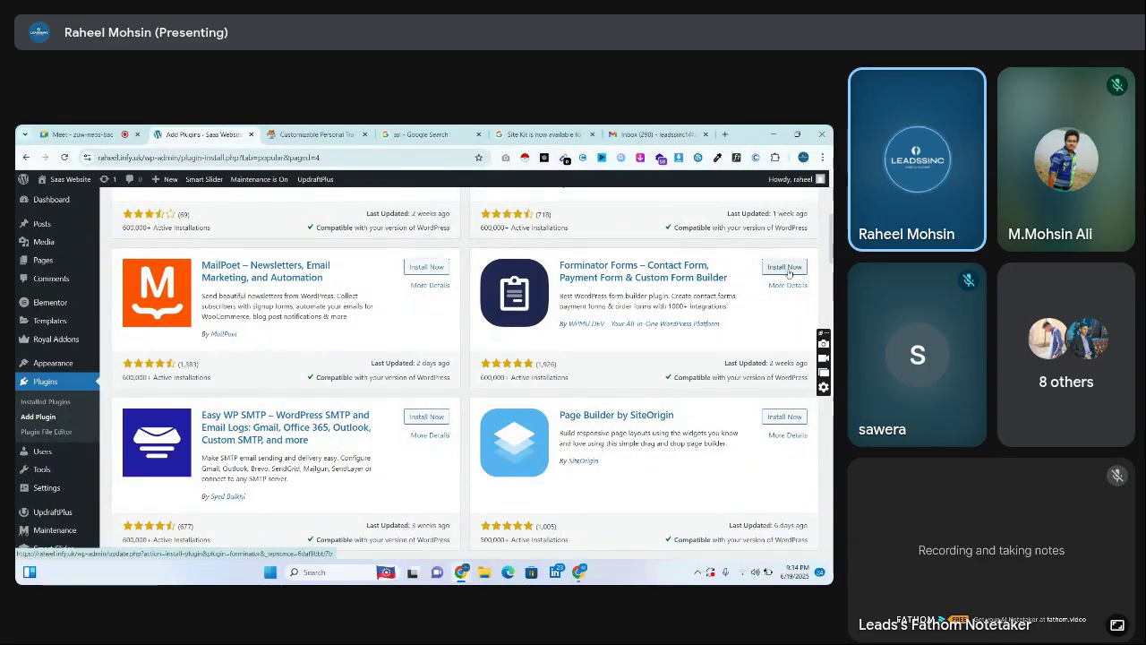
scroll(461, 374, down, 2)
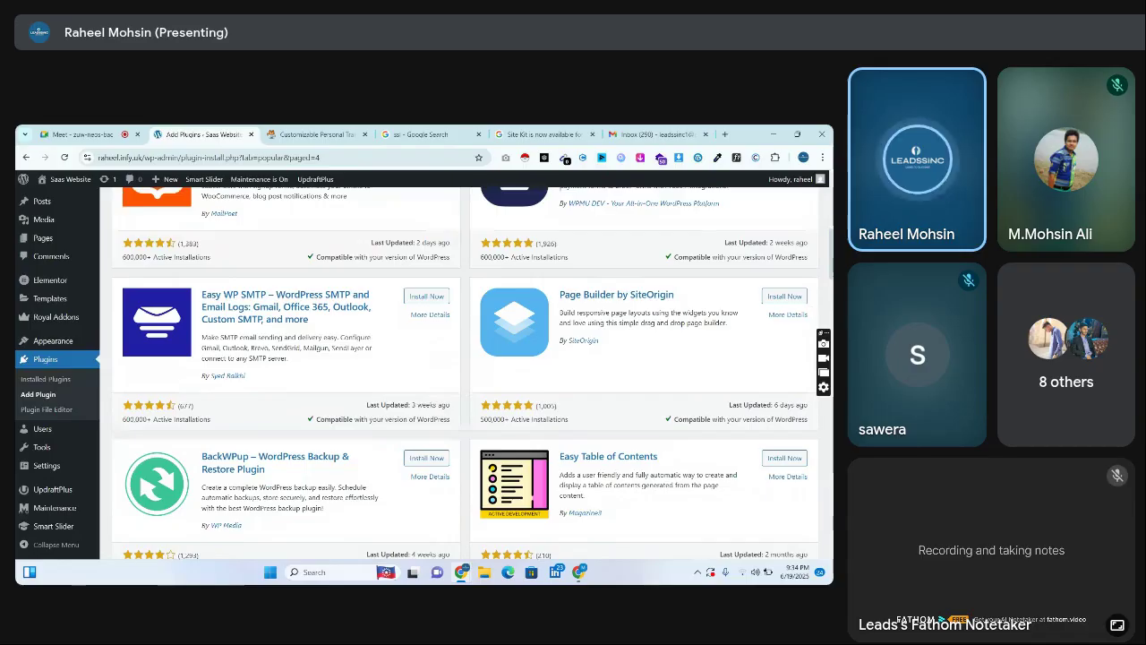
scroll(461, 373, down, 3)
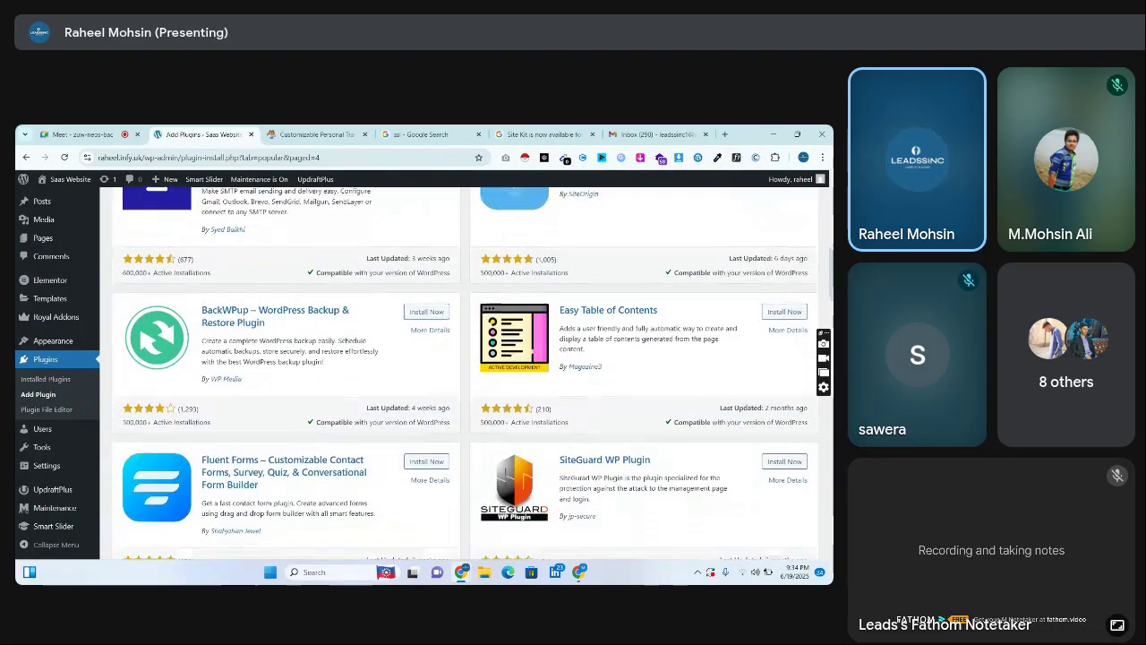
scroll(461, 374, down, 4)
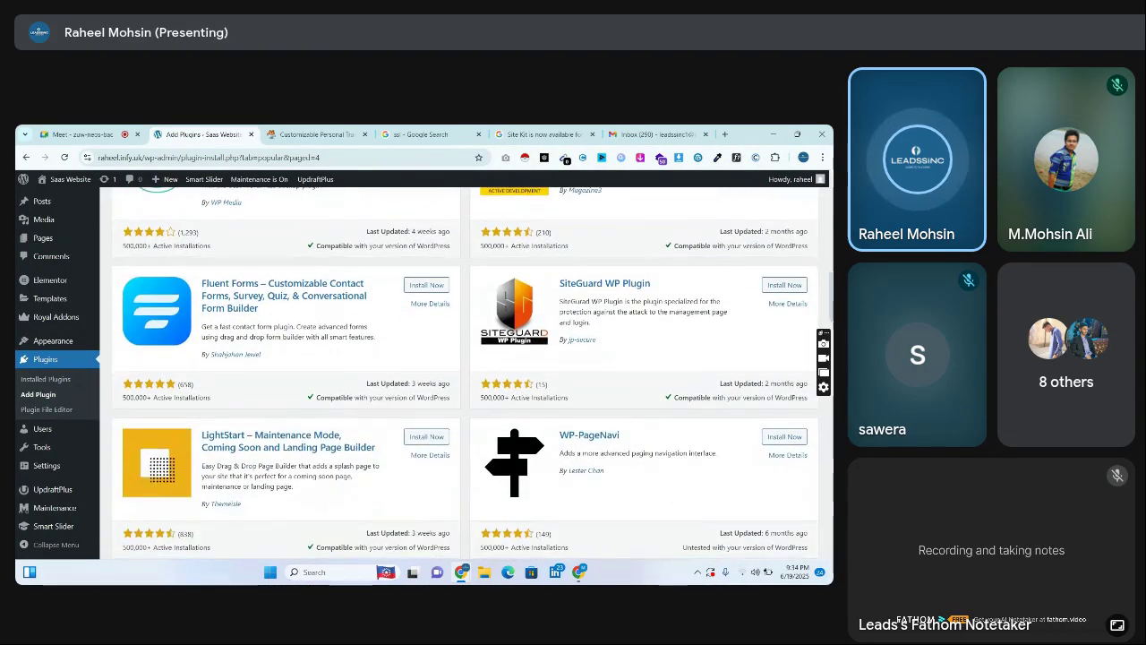
scroll(462, 374, down, 3)
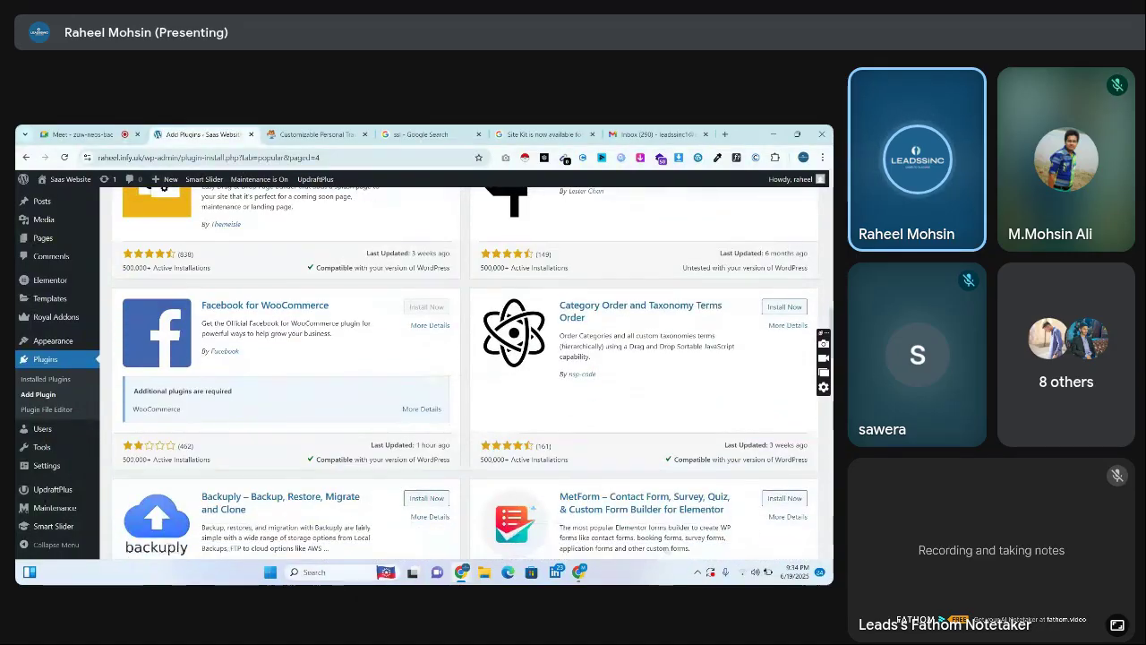
scroll(461, 374, down, 1)
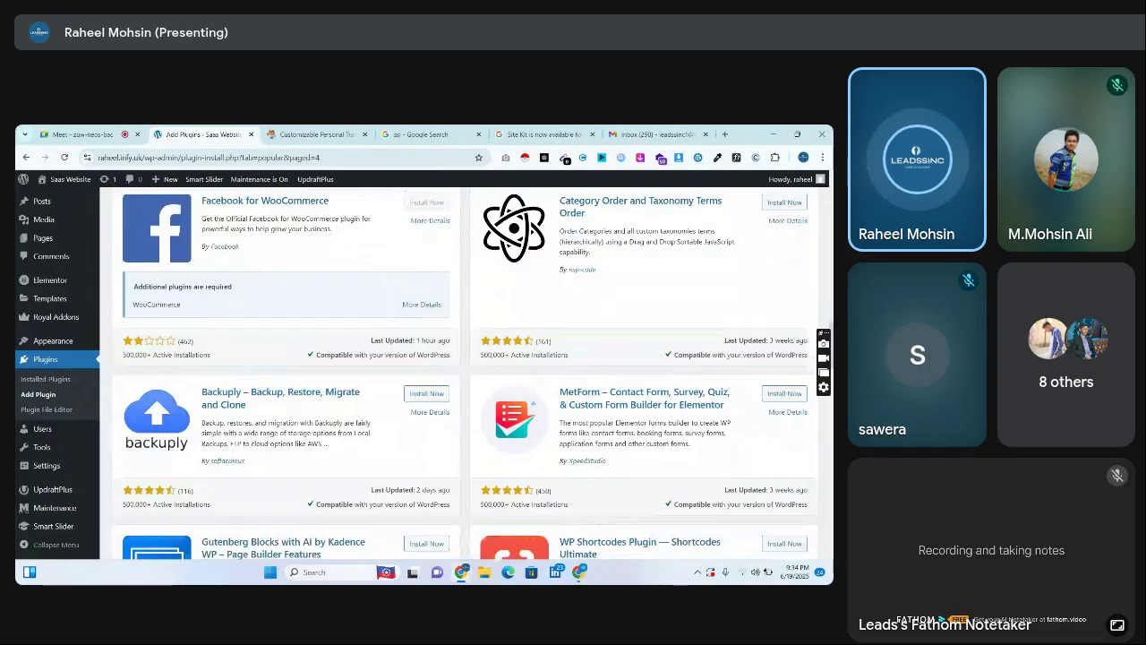
scroll(573, 226, down, 2)
scroll(573, 226, down, 4)
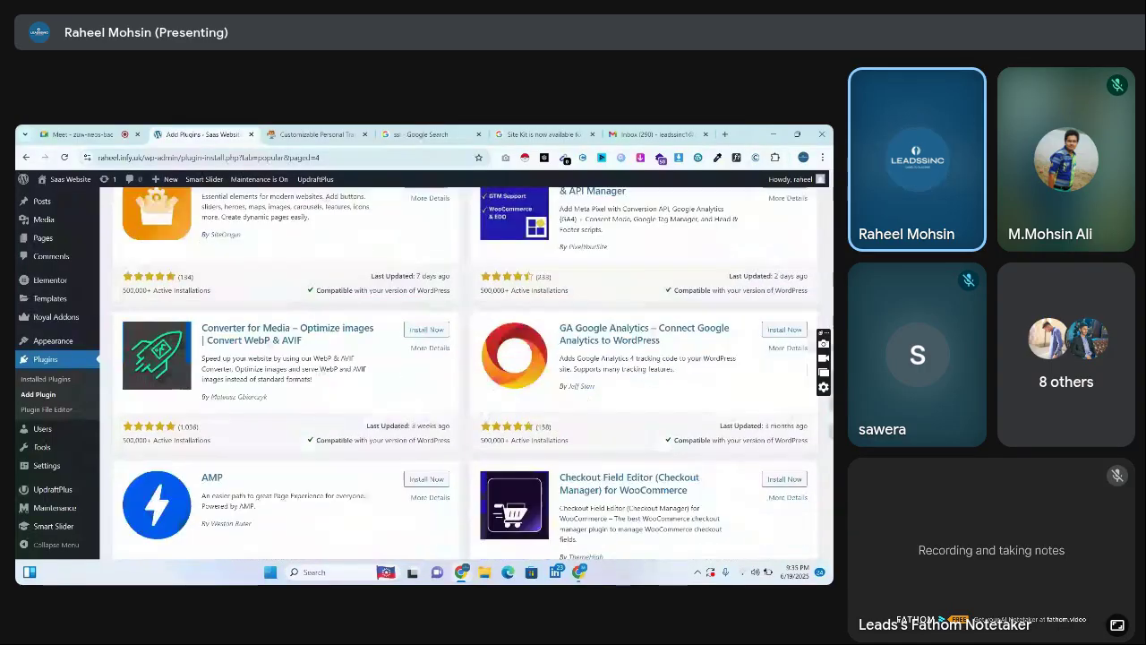
scroll(466, 373, down, 3)
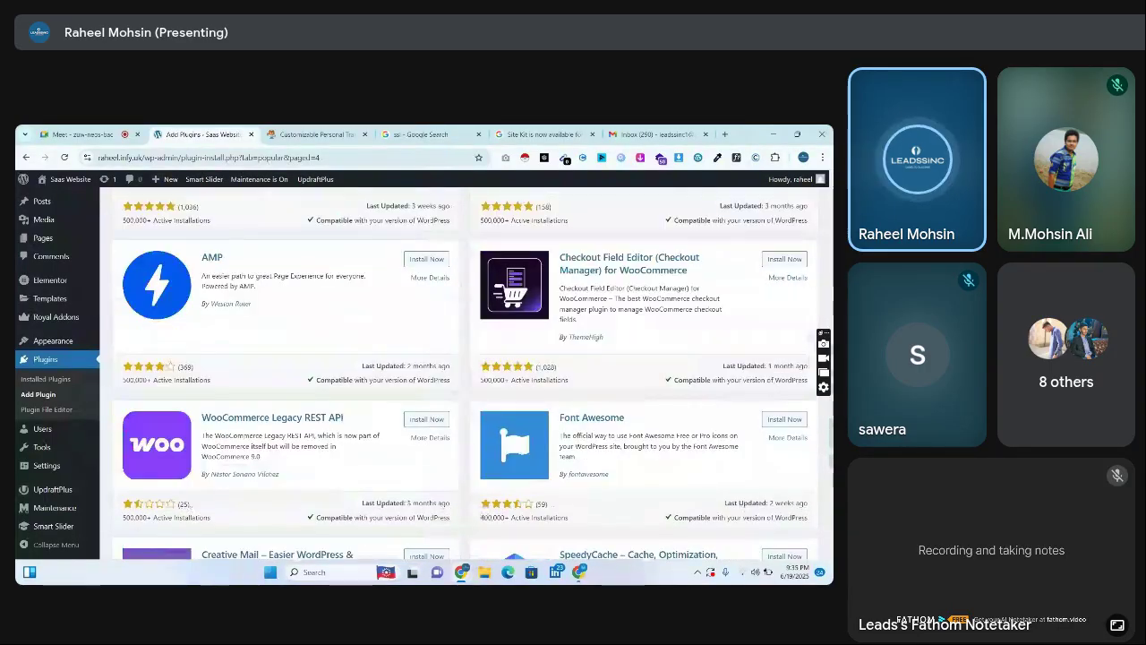
scroll(466, 372, down, 3)
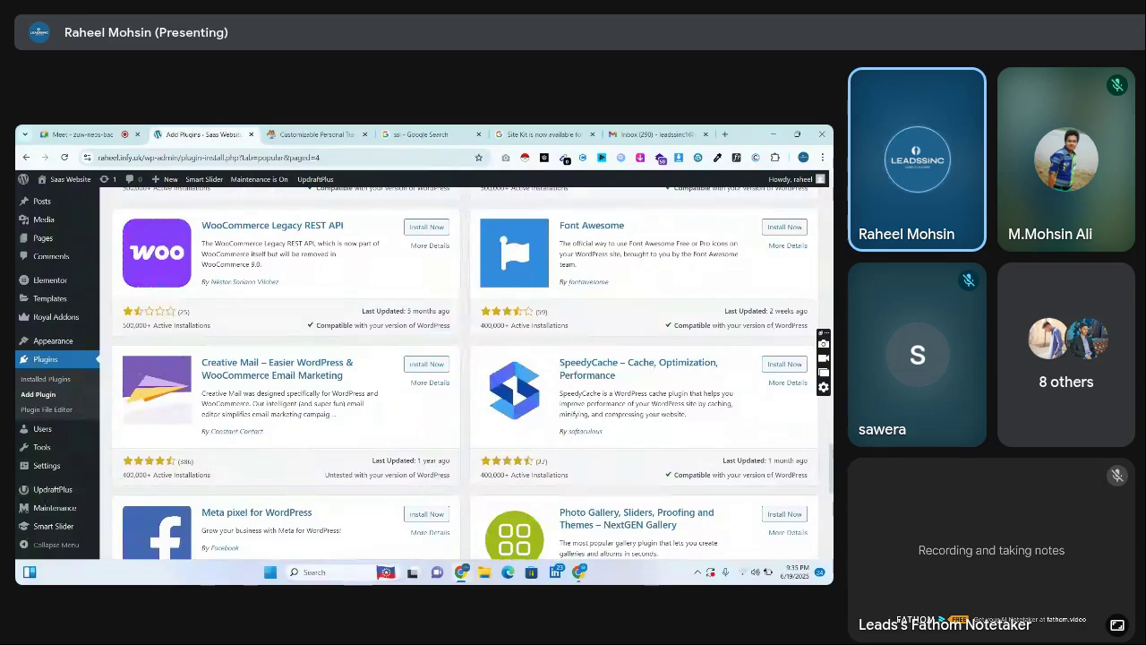
scroll(512, 224, down, 3)
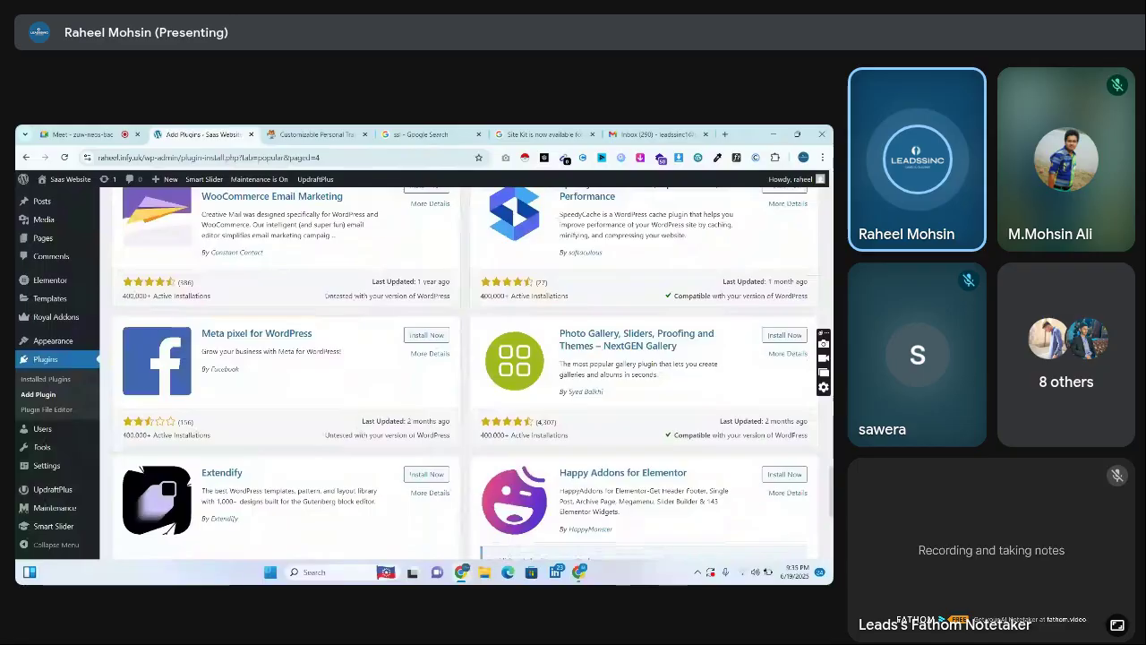
scroll(466, 373, down, 3)
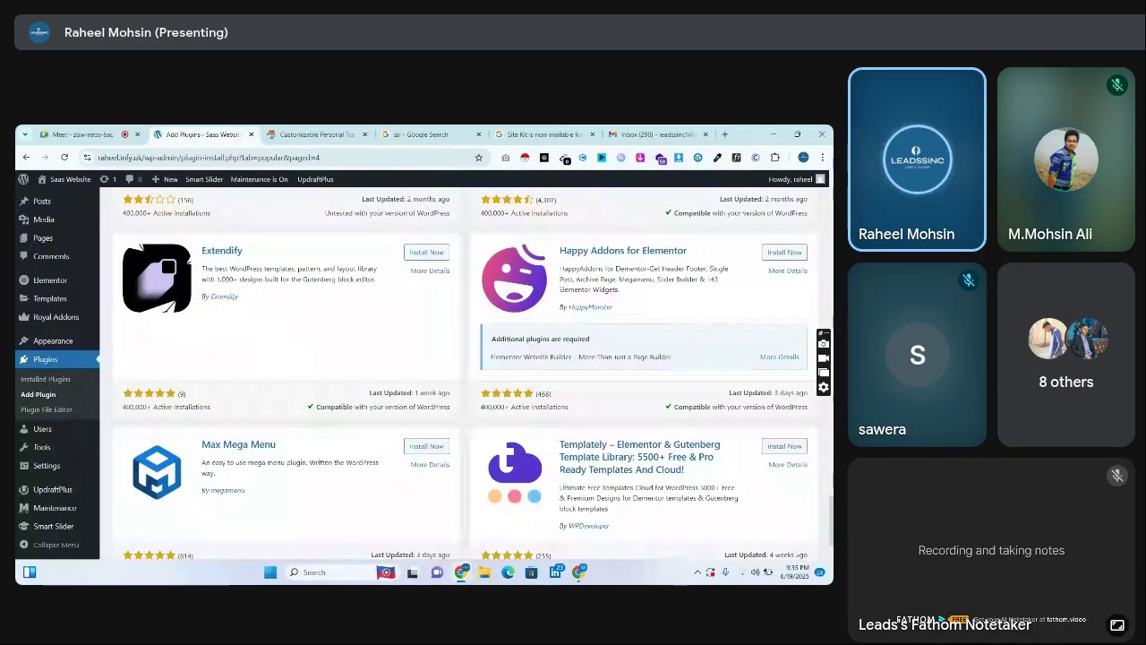
Install Happy Addons for Elementor, then advance to Popular page 5
click(785, 252)
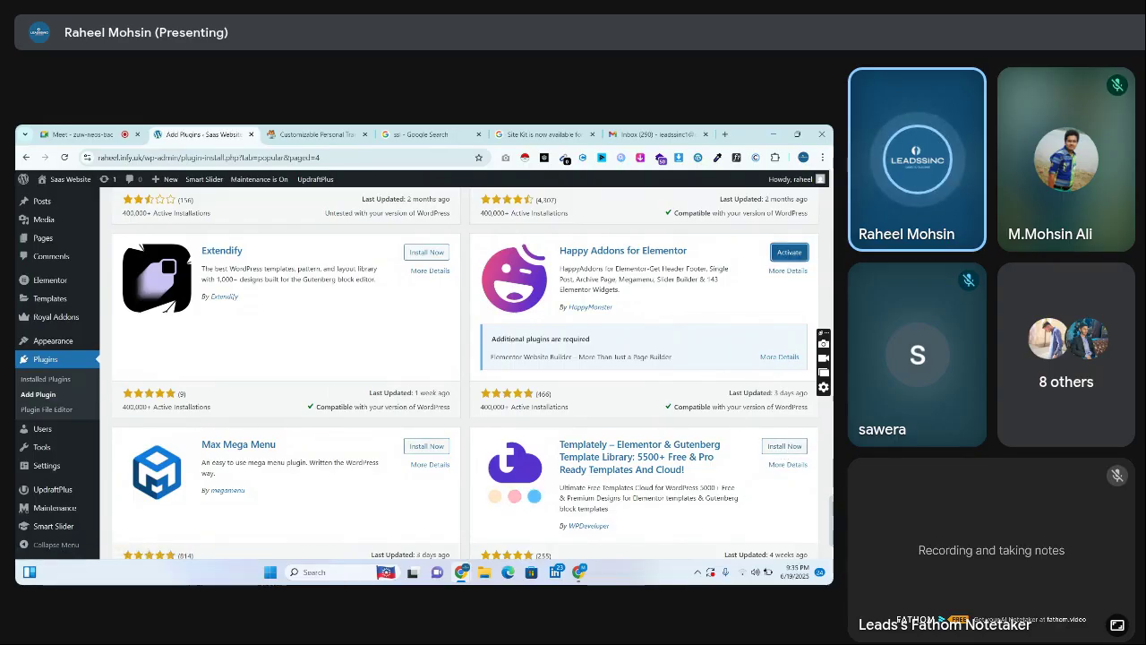
scroll(506, 464, down, 2)
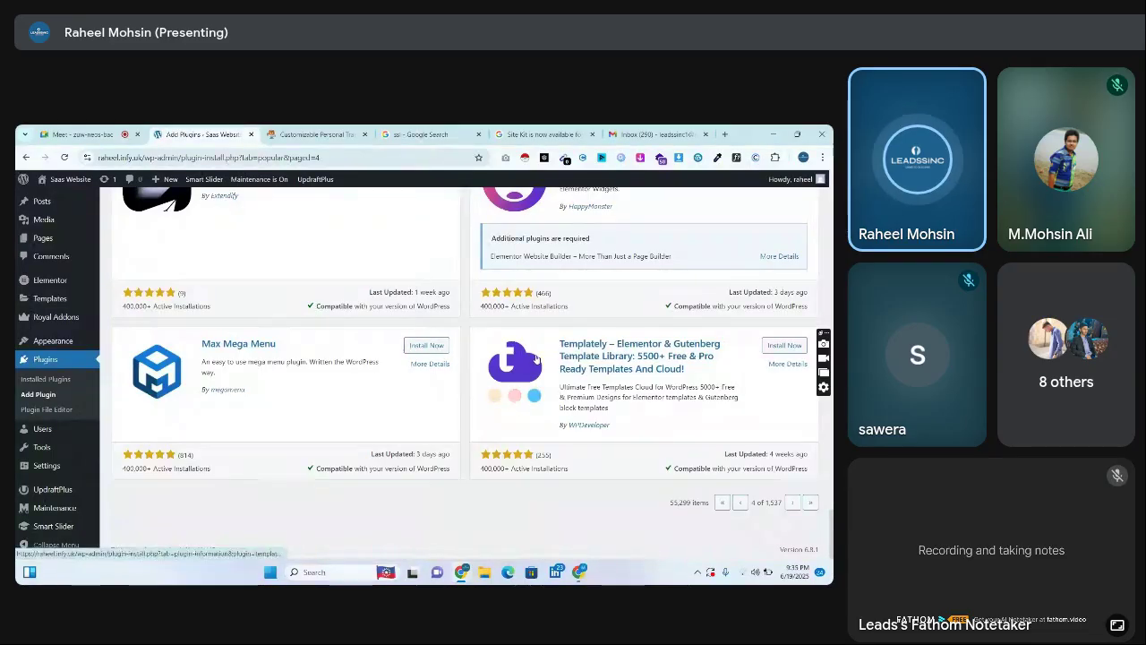
click(791, 503)
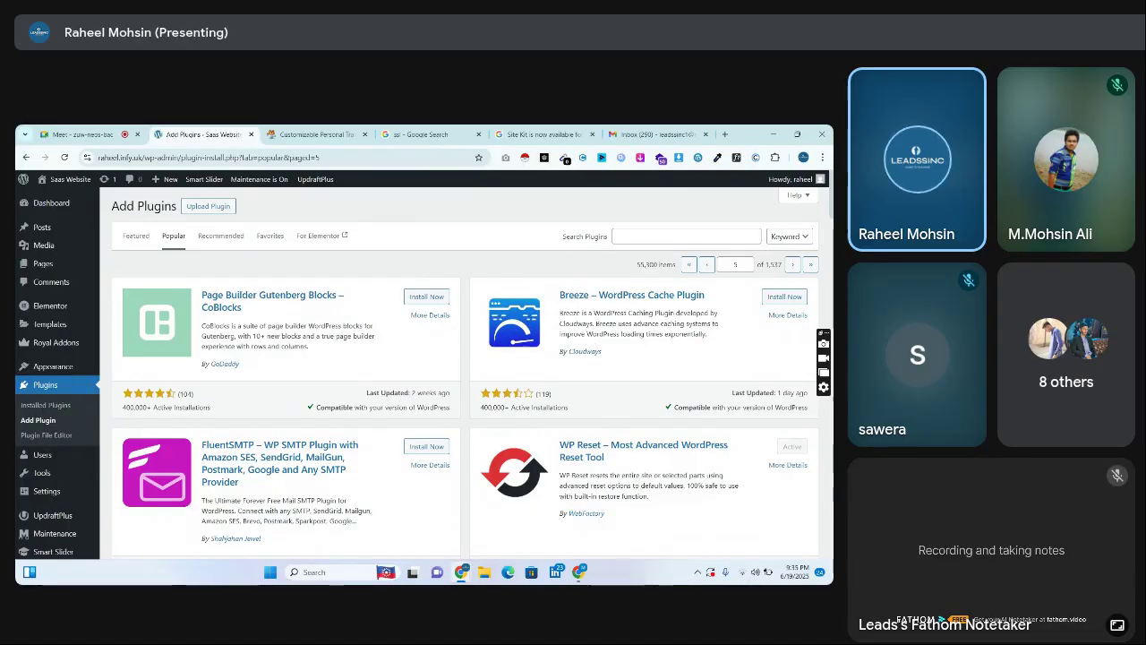
scroll(552, 392, down, 2)
scroll(466, 372, down, 1)
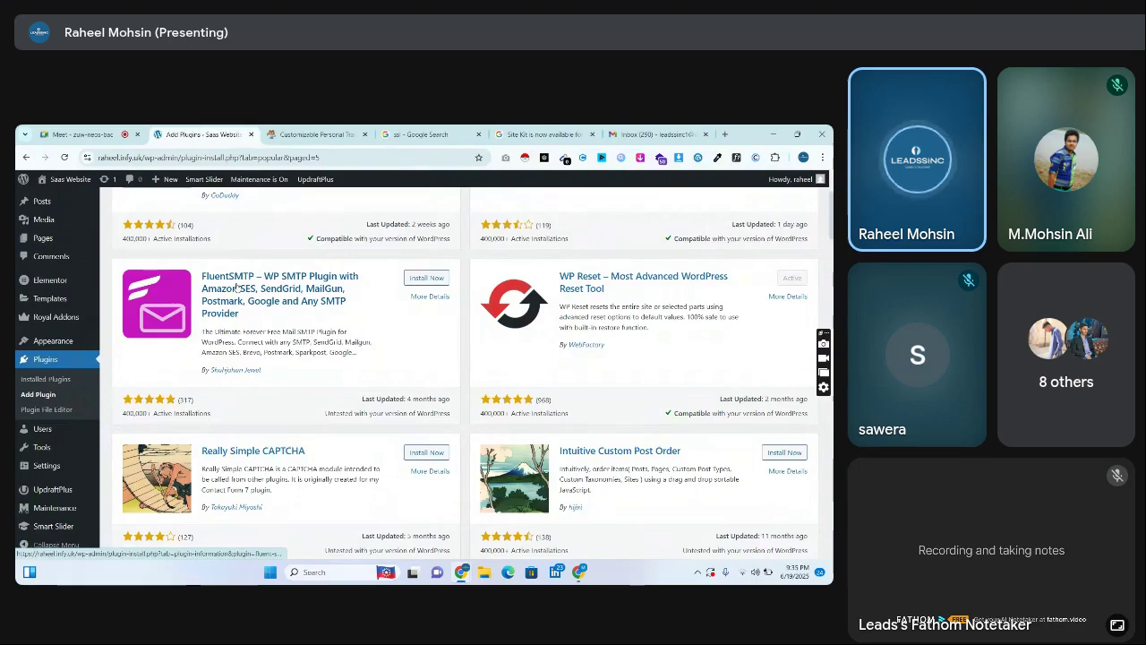
scroll(465, 372, down, 2)
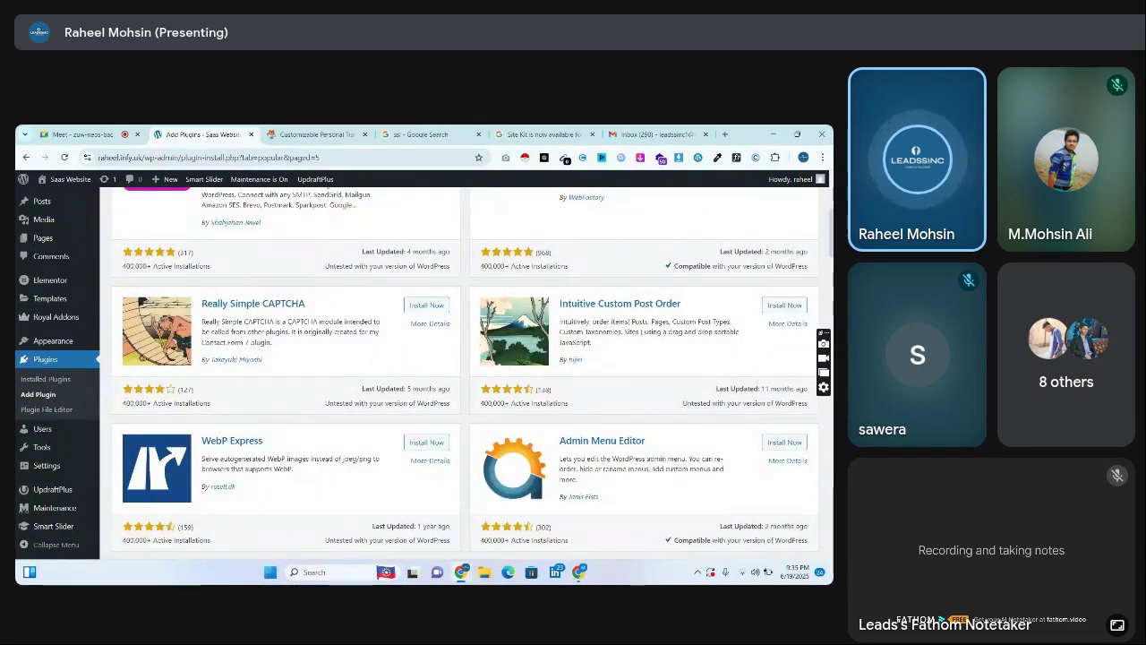
scroll(465, 386, down, 5)
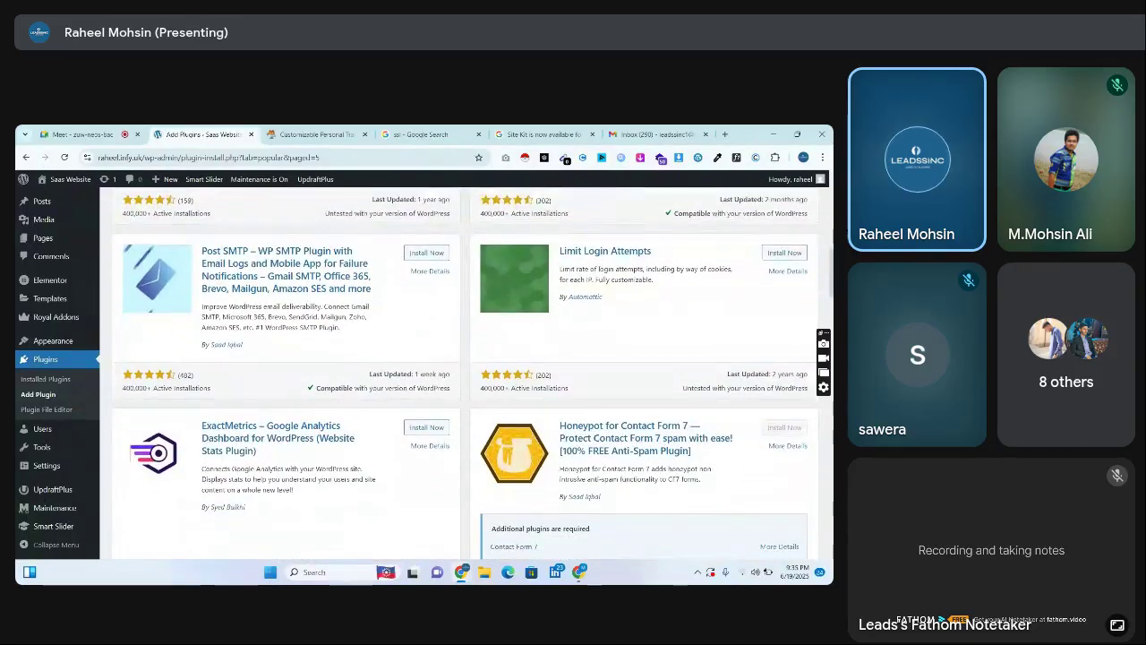
scroll(465, 386, down, 3)
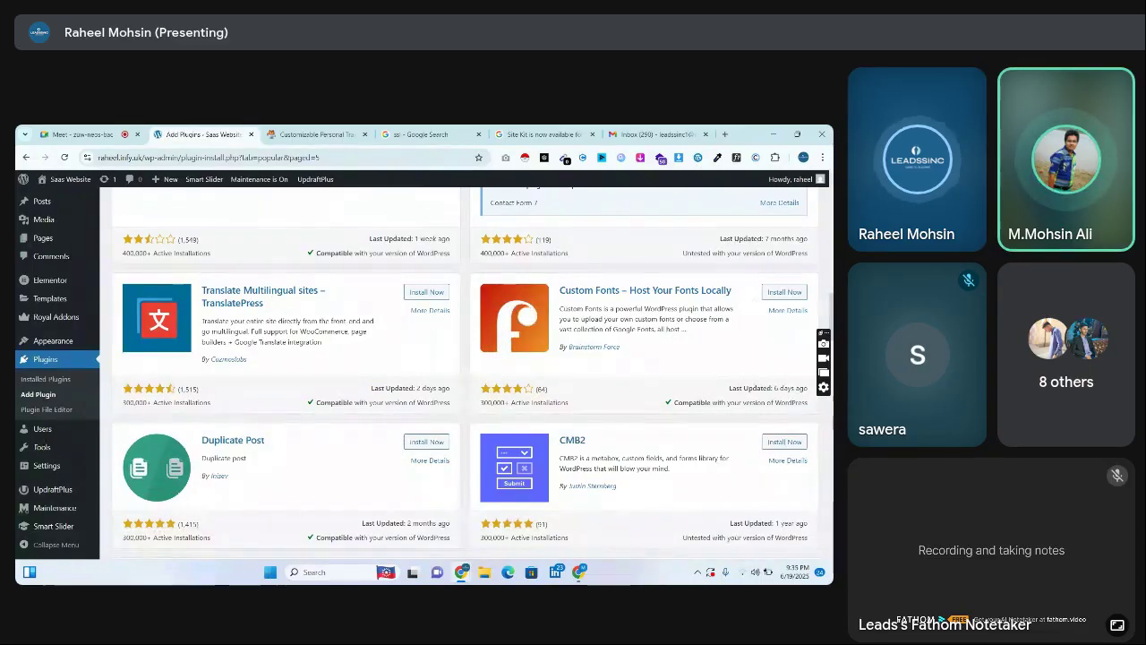
scroll(465, 376, down, 1)
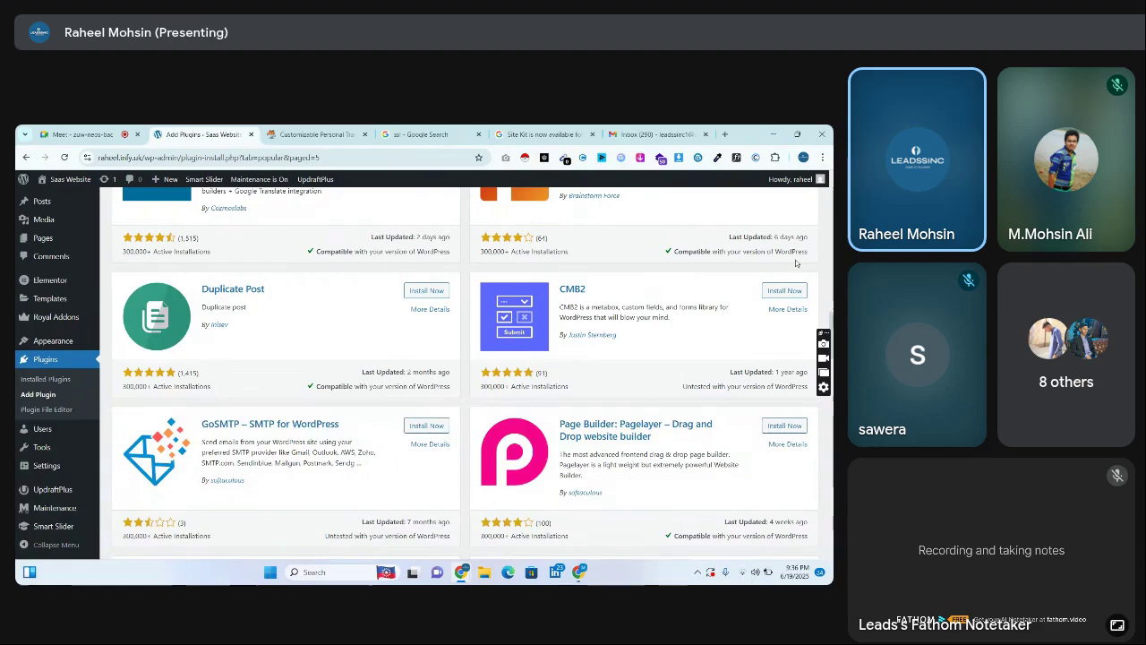
In a new tab, load the Allure Scents site and go to its wp-admin login
click(725, 136)
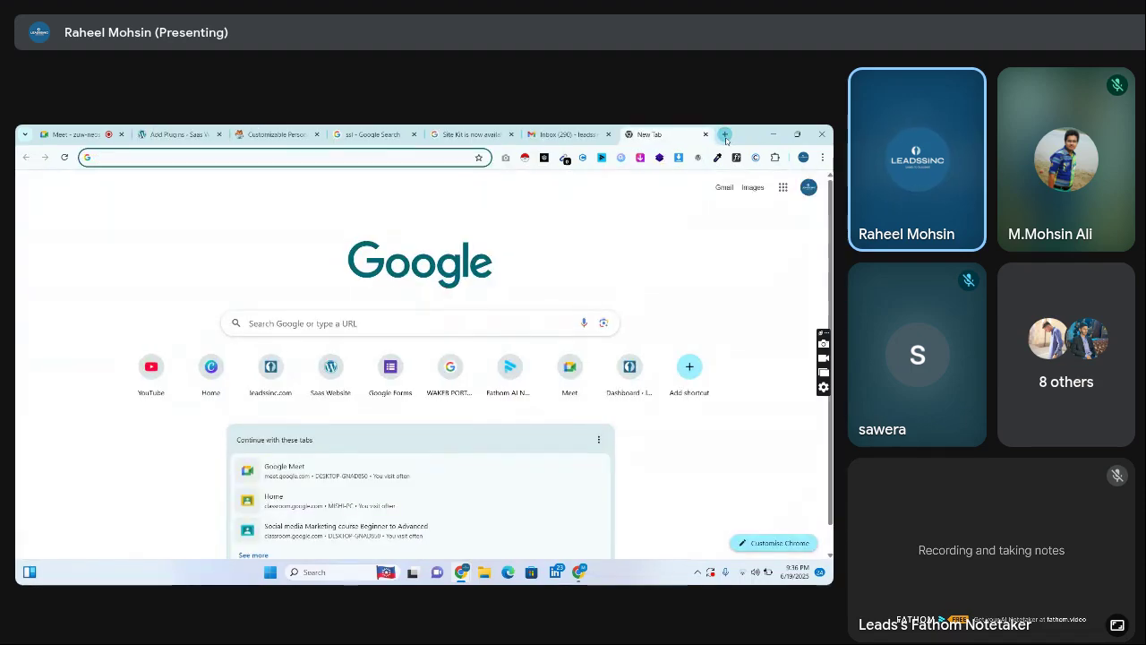
text(al)
key(Return)
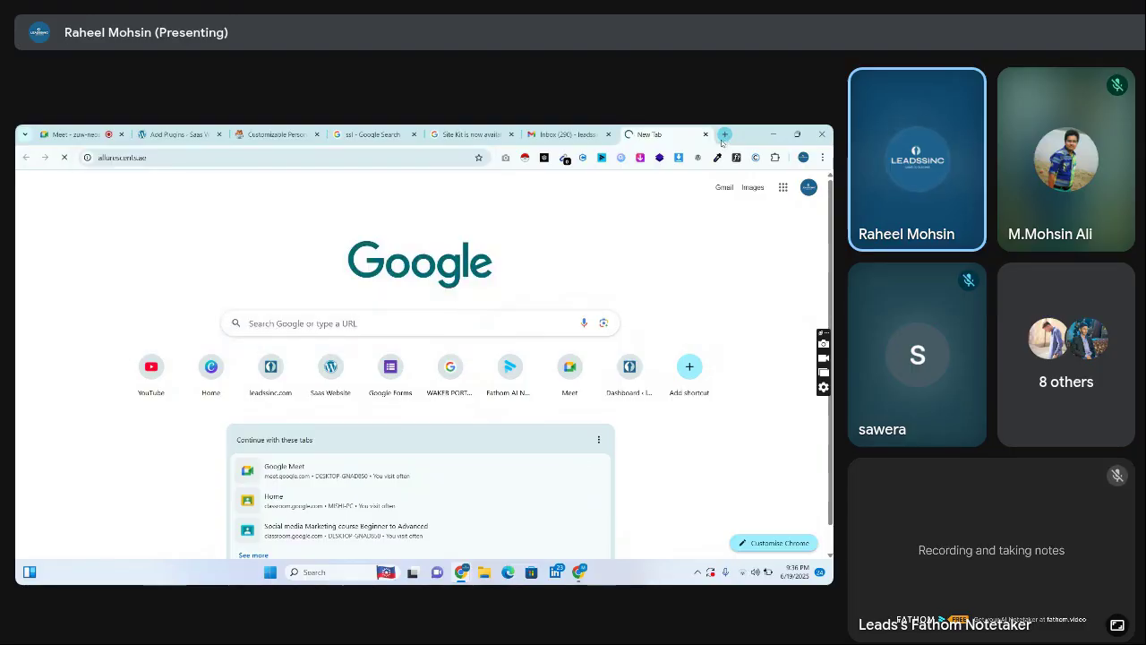
click(212, 168)
text(w)
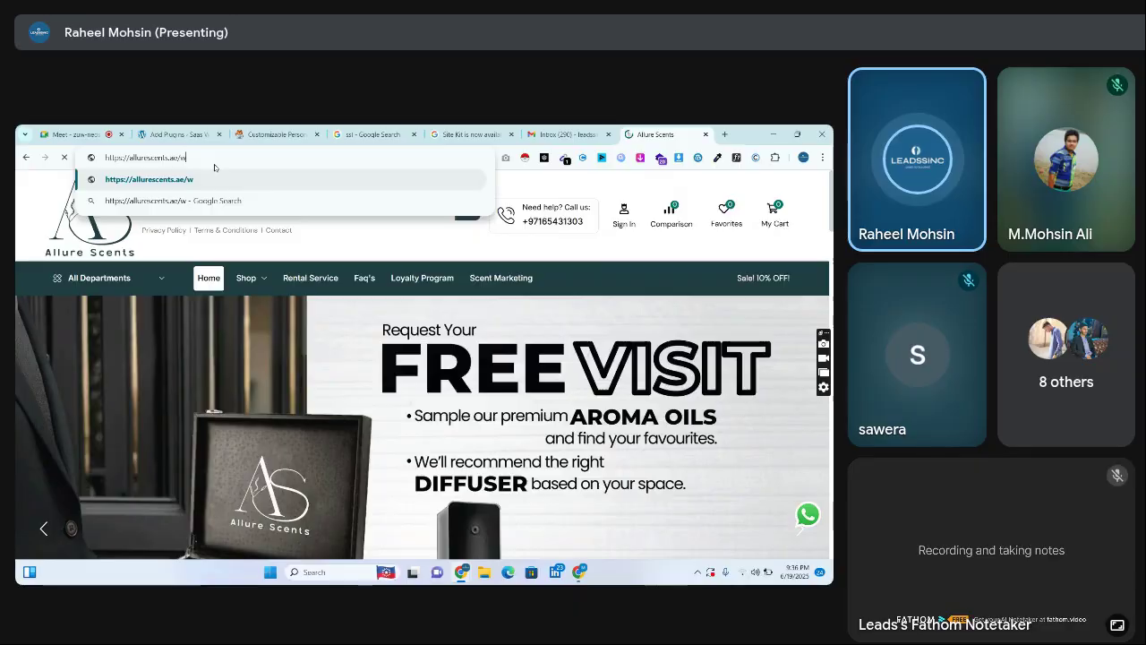
text(p-admin)
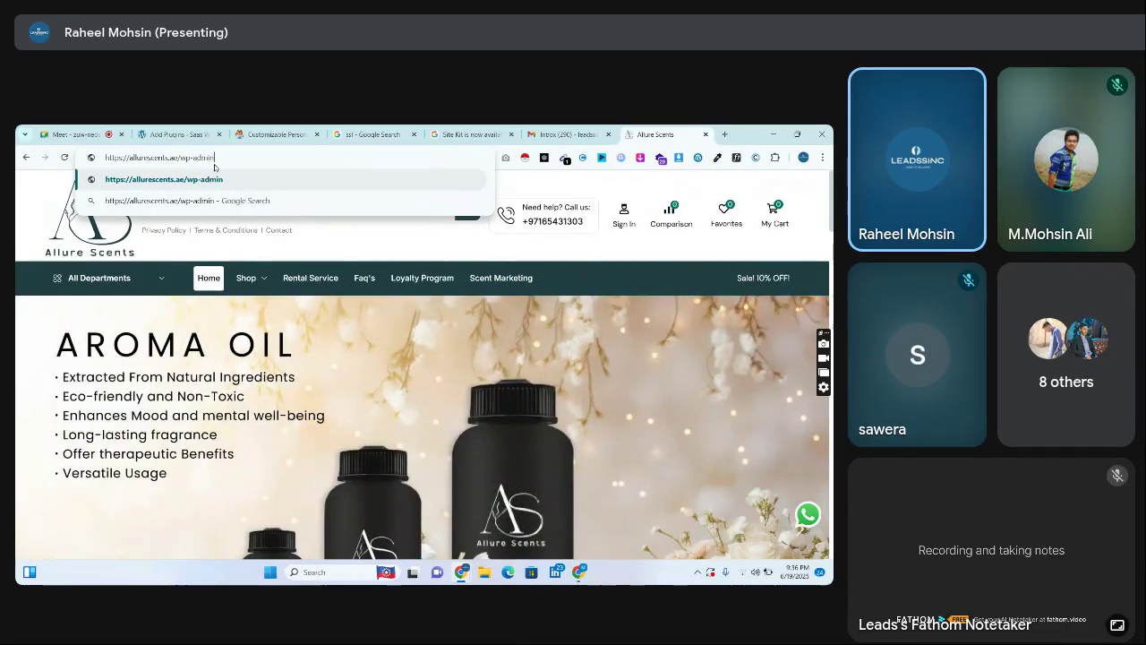
key(Return)
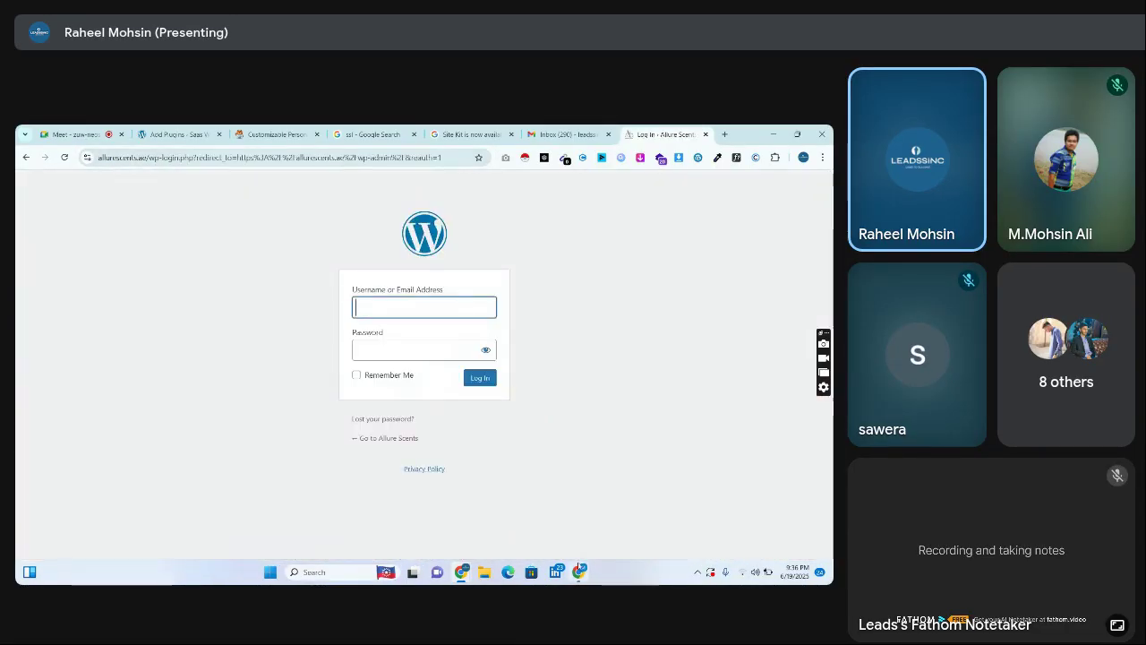
In the other Chrome window's new tab, open allurescents.ae/wp-admin
click(579, 570)
click(298, 134)
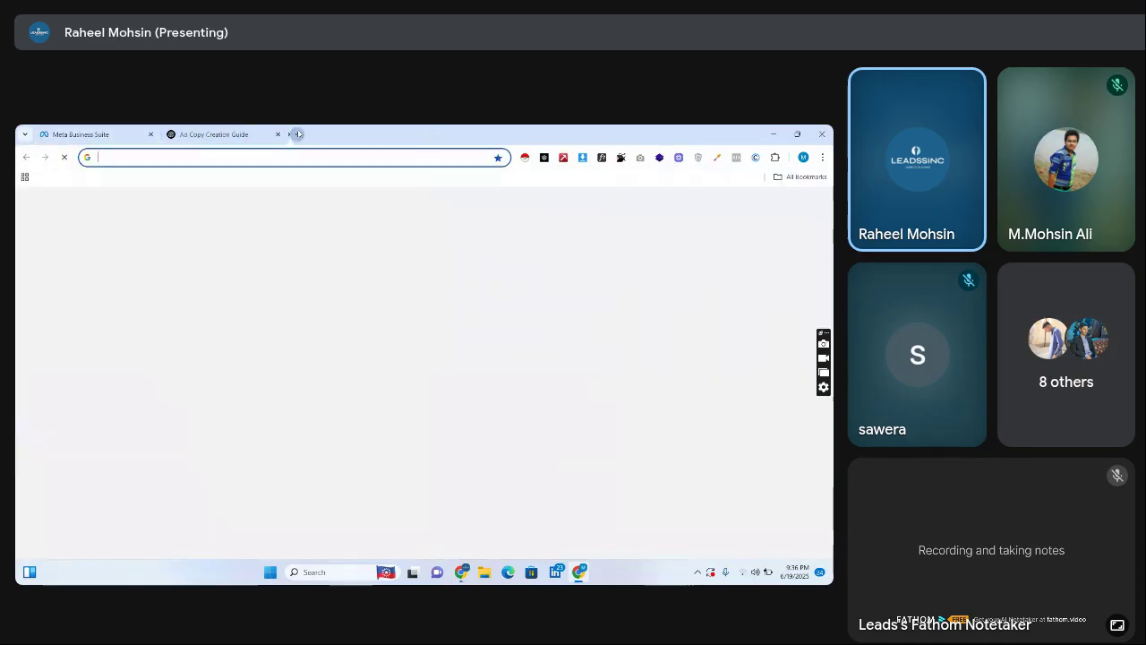
text(all)
key(Return)
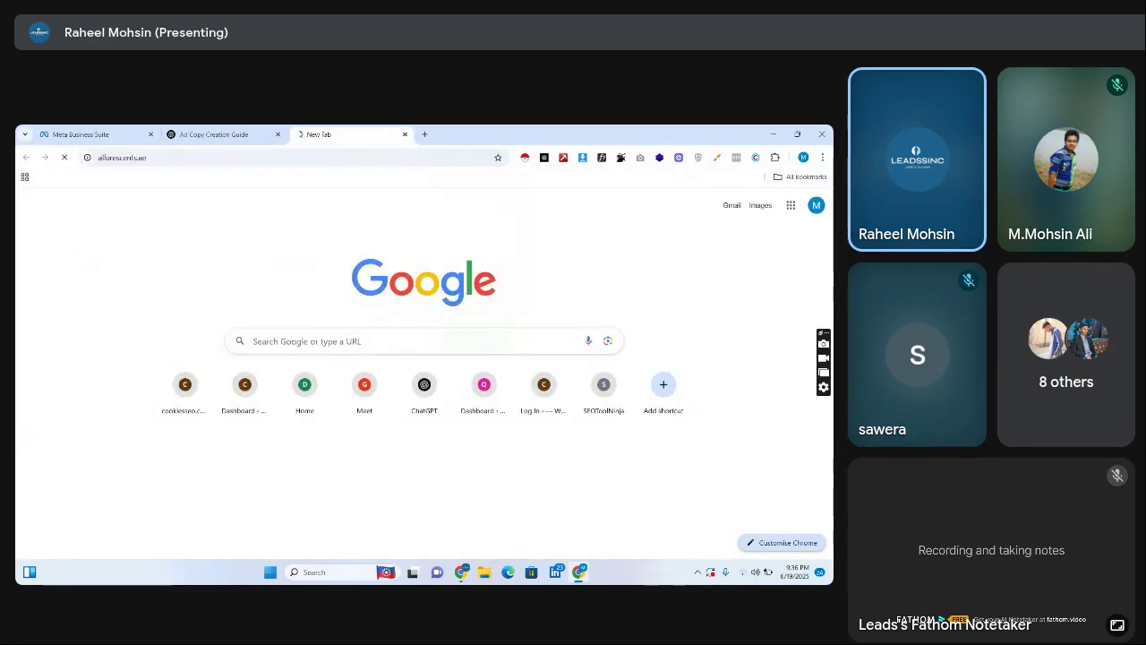
click(273, 157)
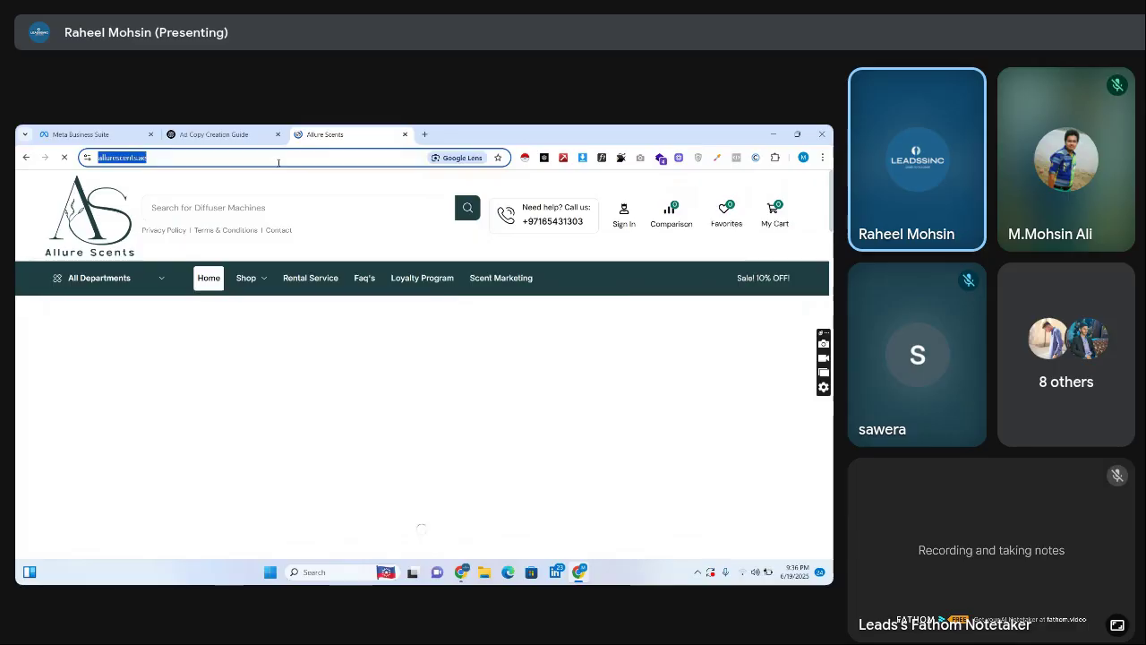
click(301, 159)
text(w)
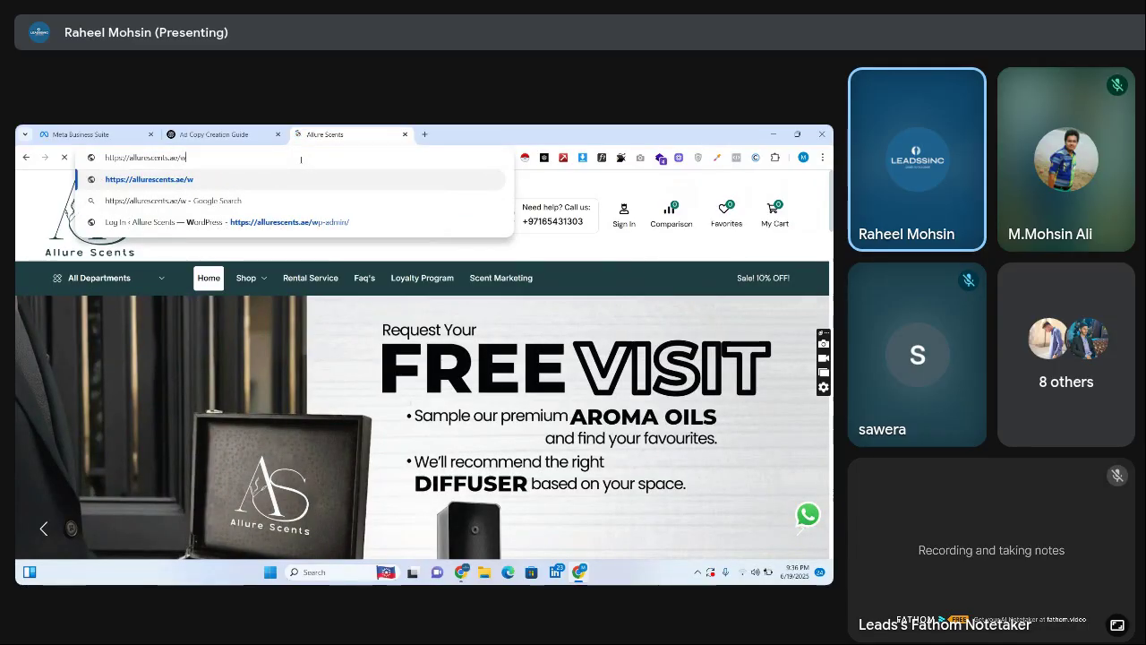
text(p-admin)
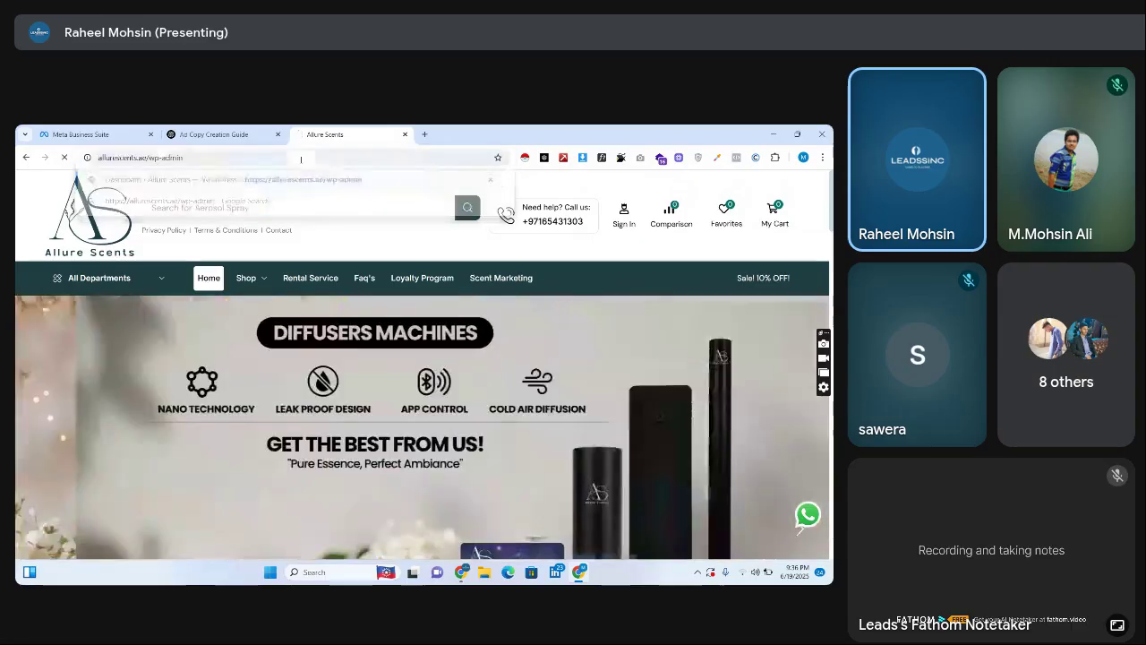
key(Return)
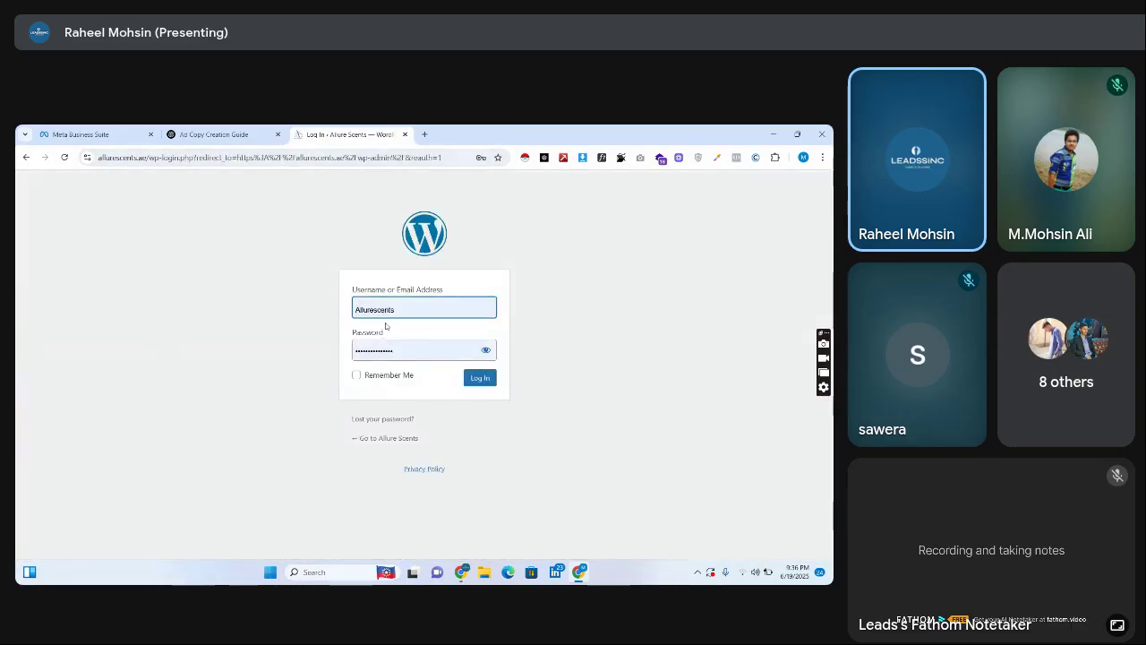
Log in with Remember Me checked and open the WooCommerce Orders list
click(357, 375)
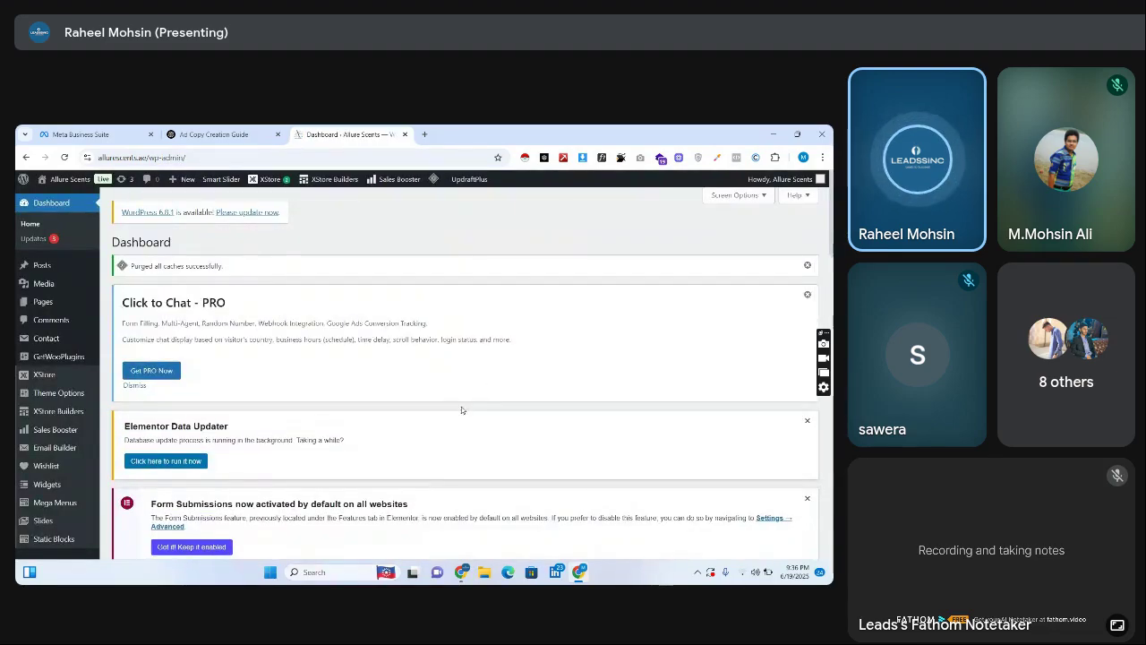
scroll(740, 283, down, 10)
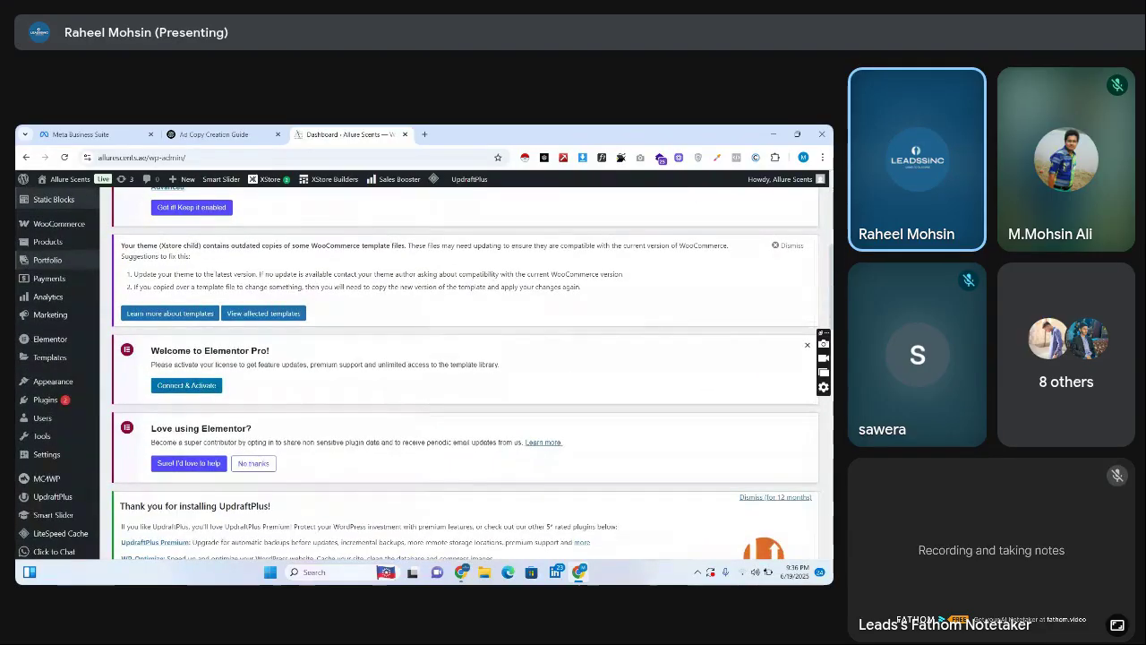
scroll(813, 191, up, 10)
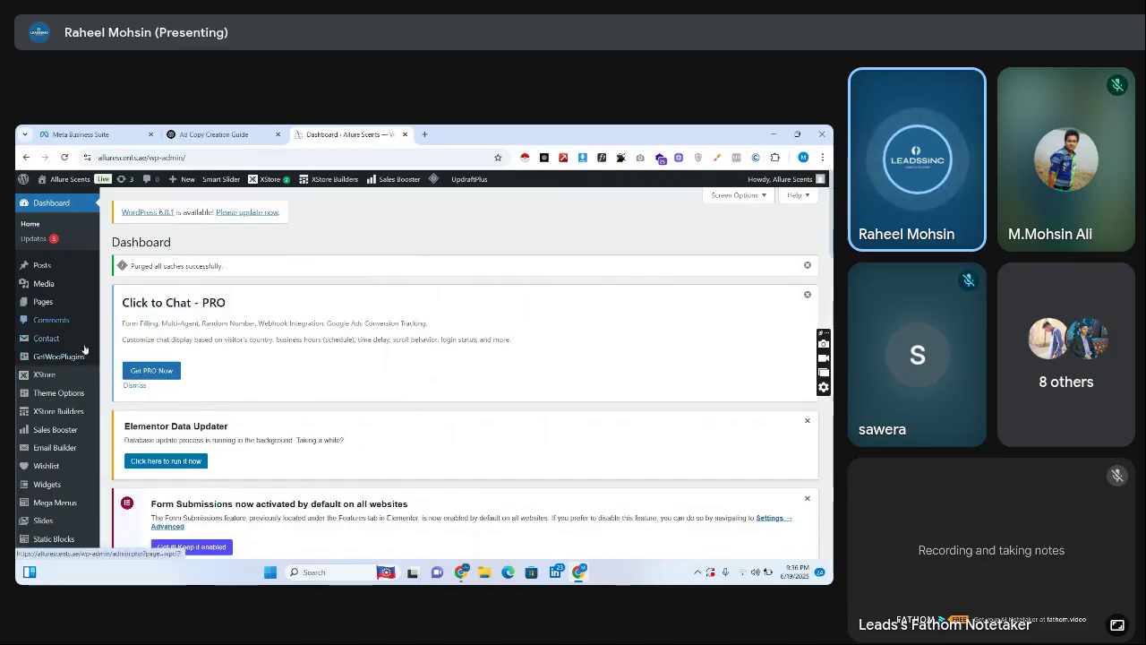
mouse_move(89, 361)
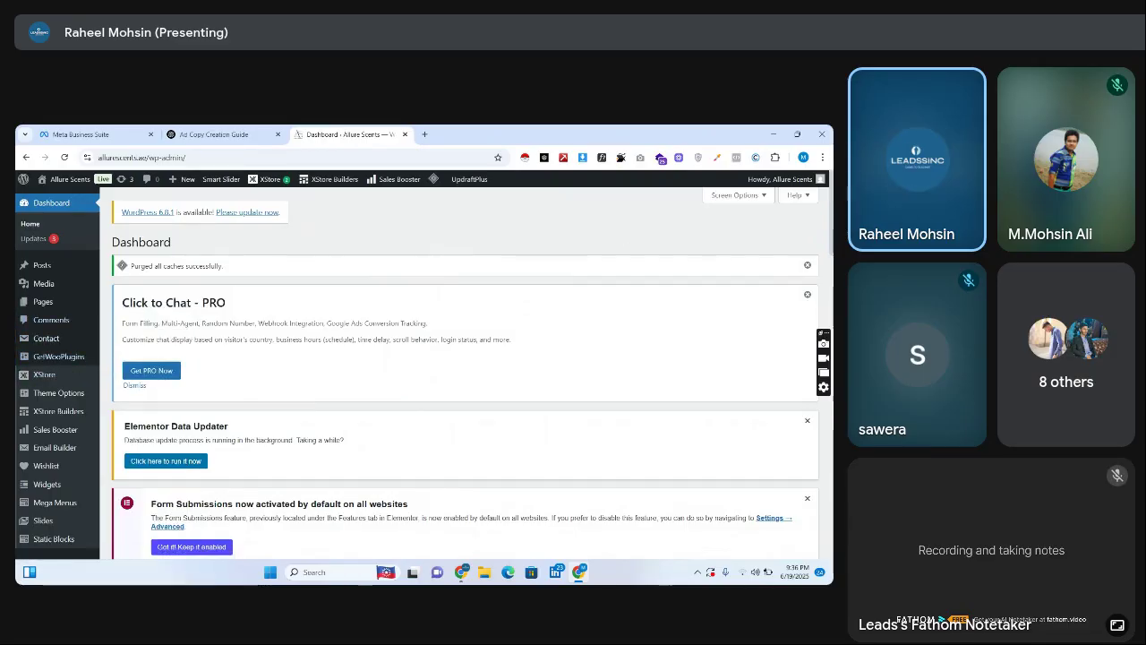
scroll(823, 275, down, 5)
mouse_move(89, 319)
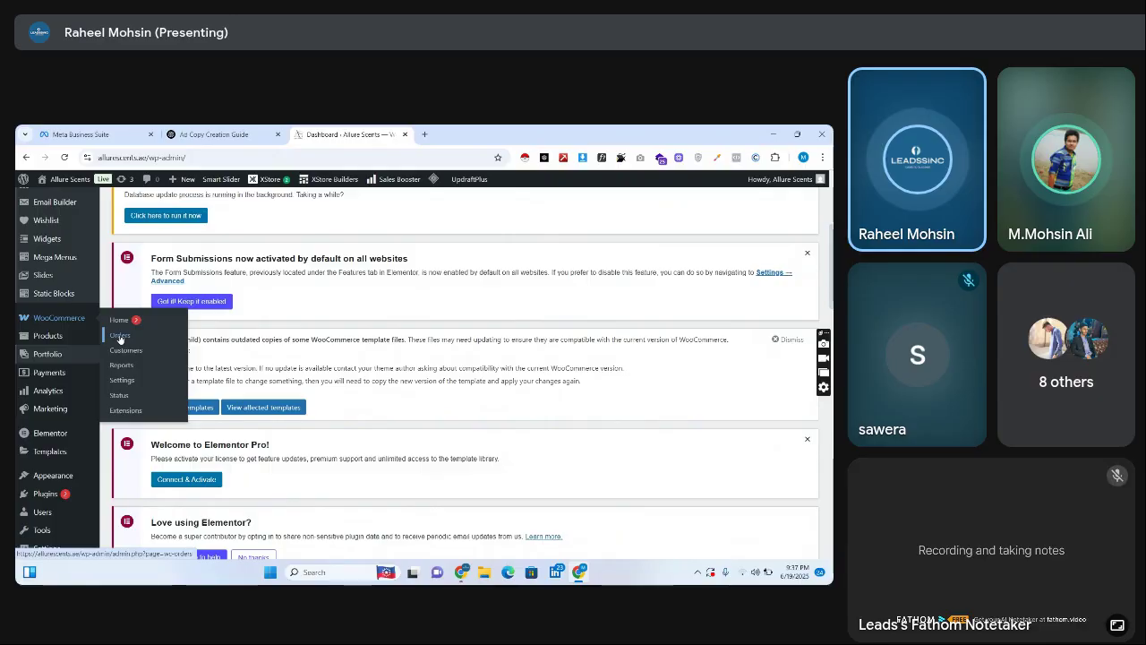
click(120, 337)
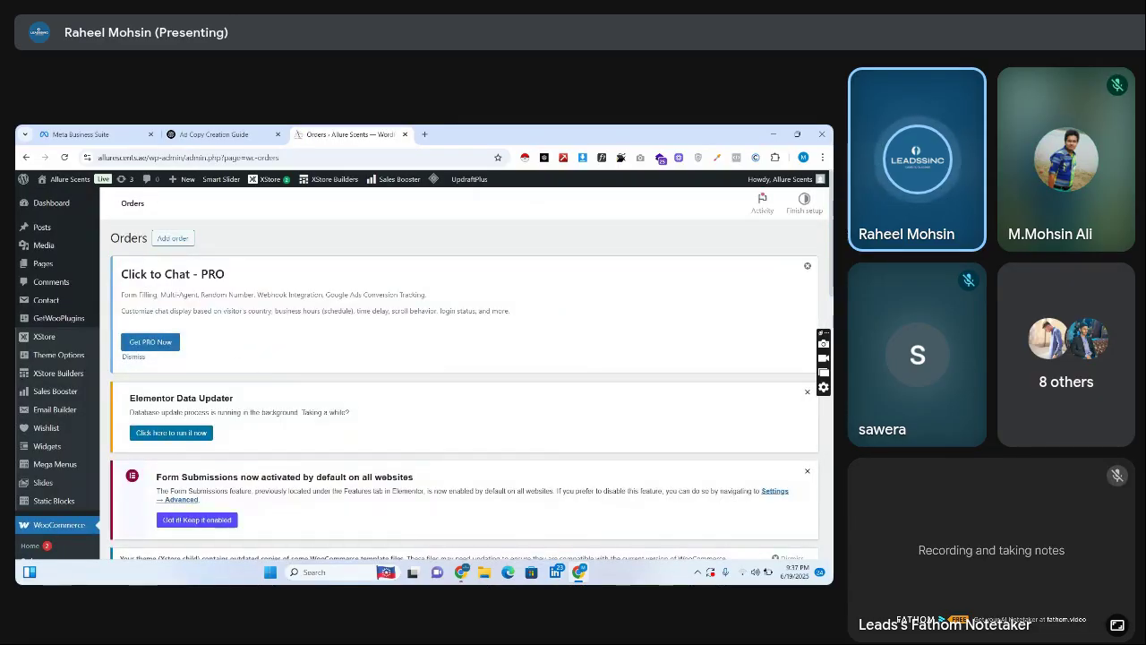
scroll(810, 335, down, 10)
scroll(811, 335, up, 5)
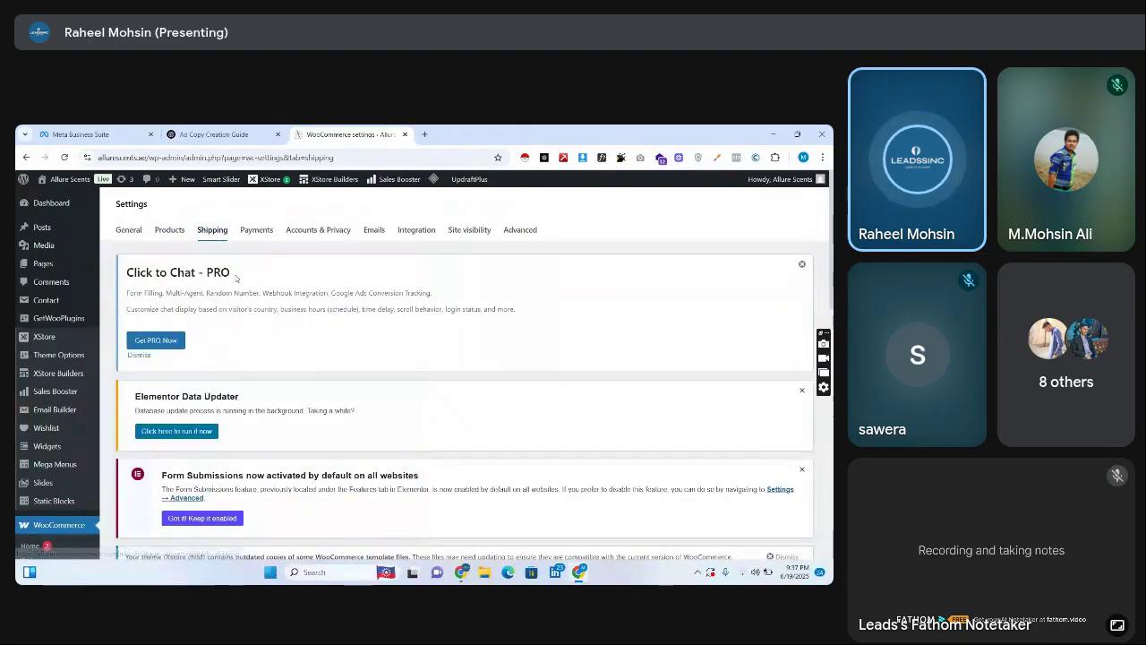
Review the WooCommerce Payments settings: Woo Payments, PayPal Payments and offline methods
click(256, 230)
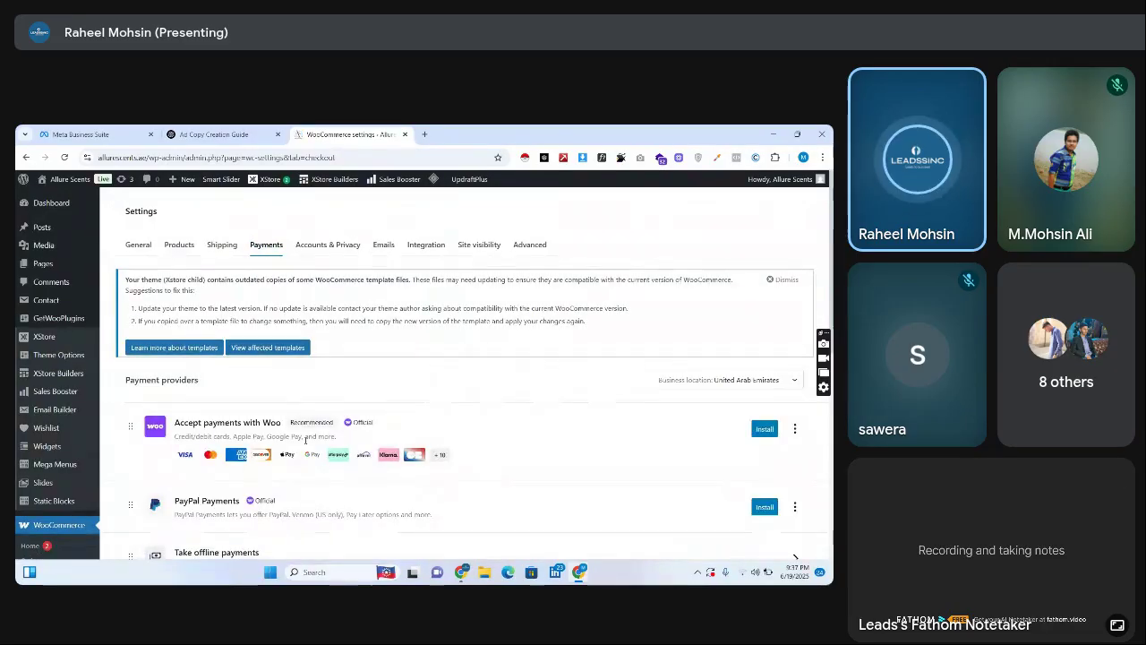
scroll(829, 285, down, 3)
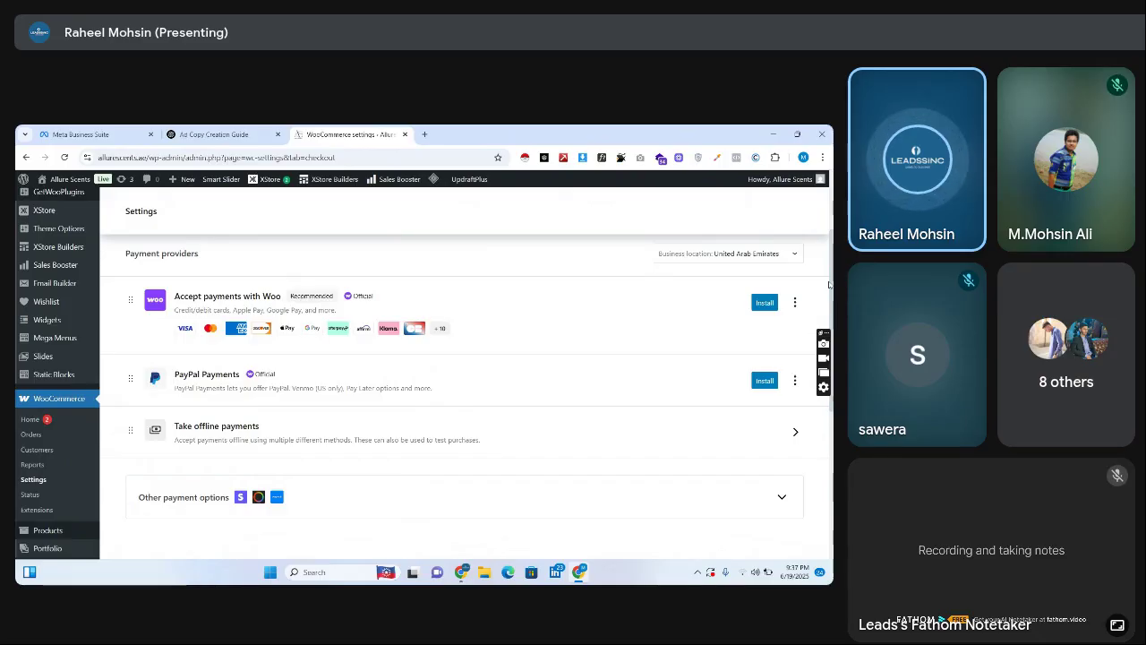
scroll(829, 285, up, 3)
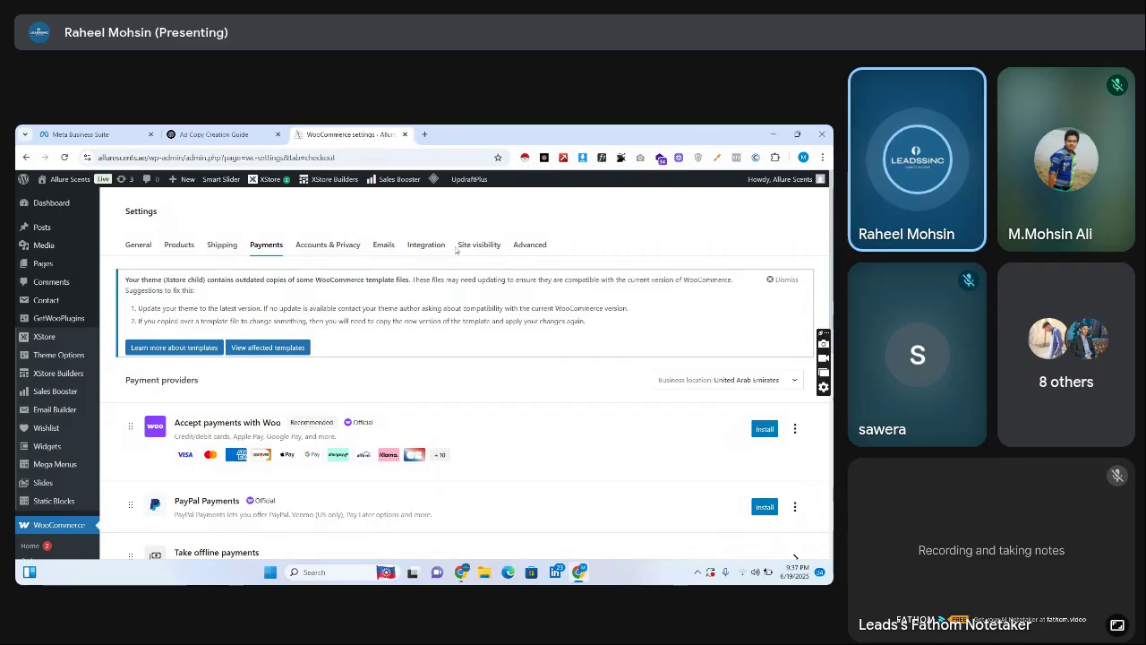
scroll(609, 291, down, 5)
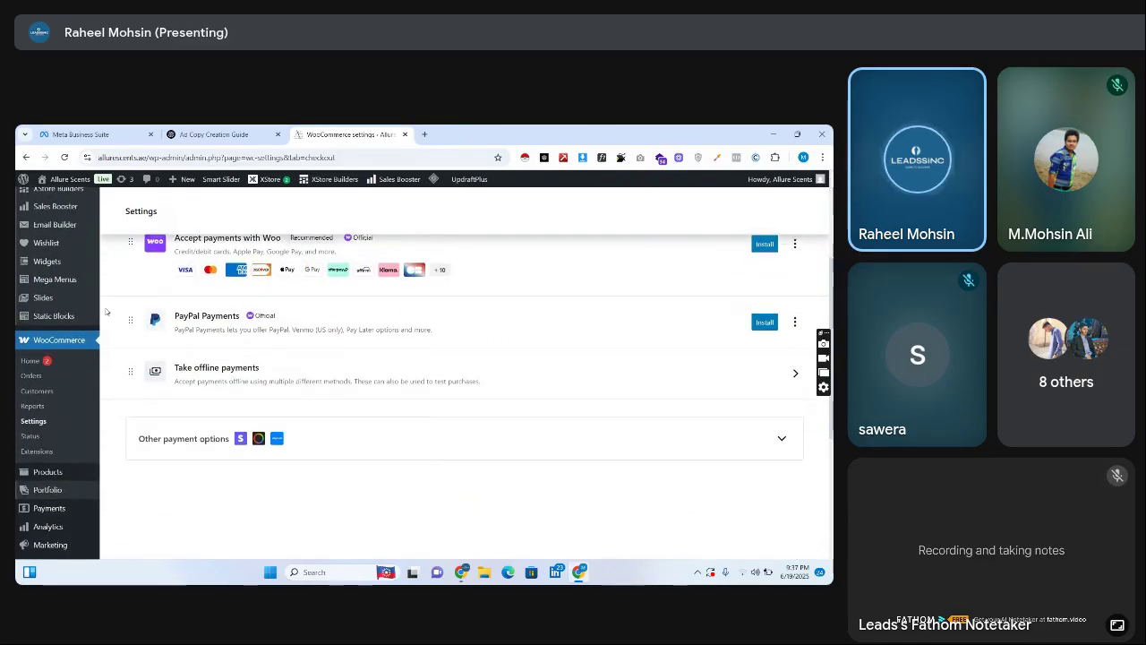
Visit the live Allure Scents storefront from the admin bar and scroll its product grid
click(69, 178)
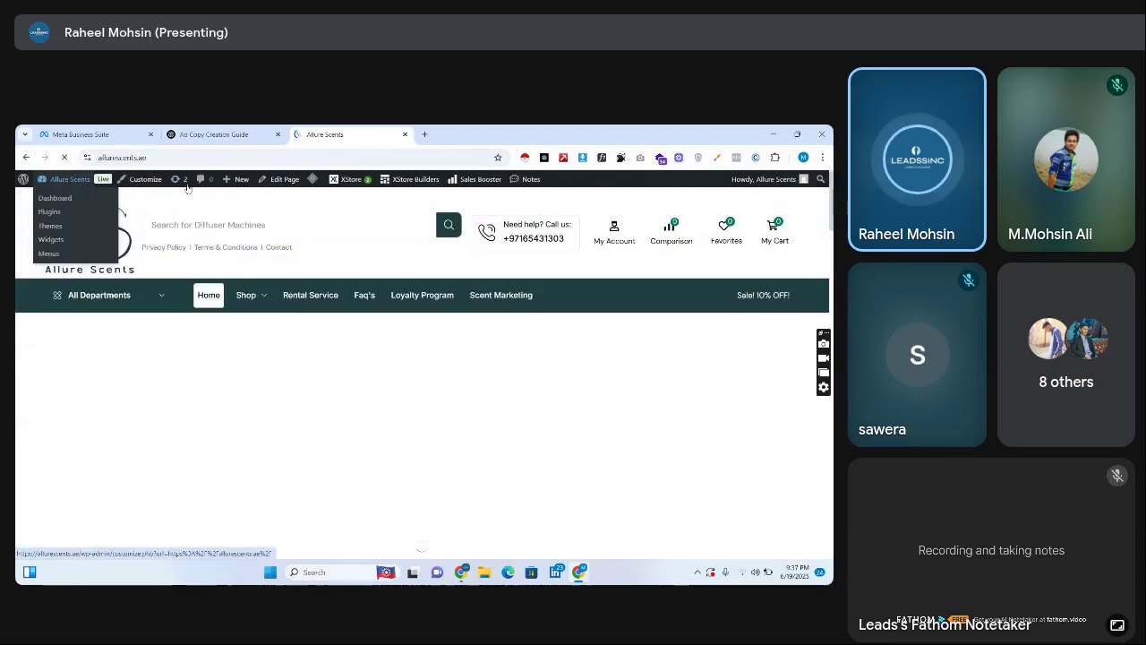
mouse_move(247, 295)
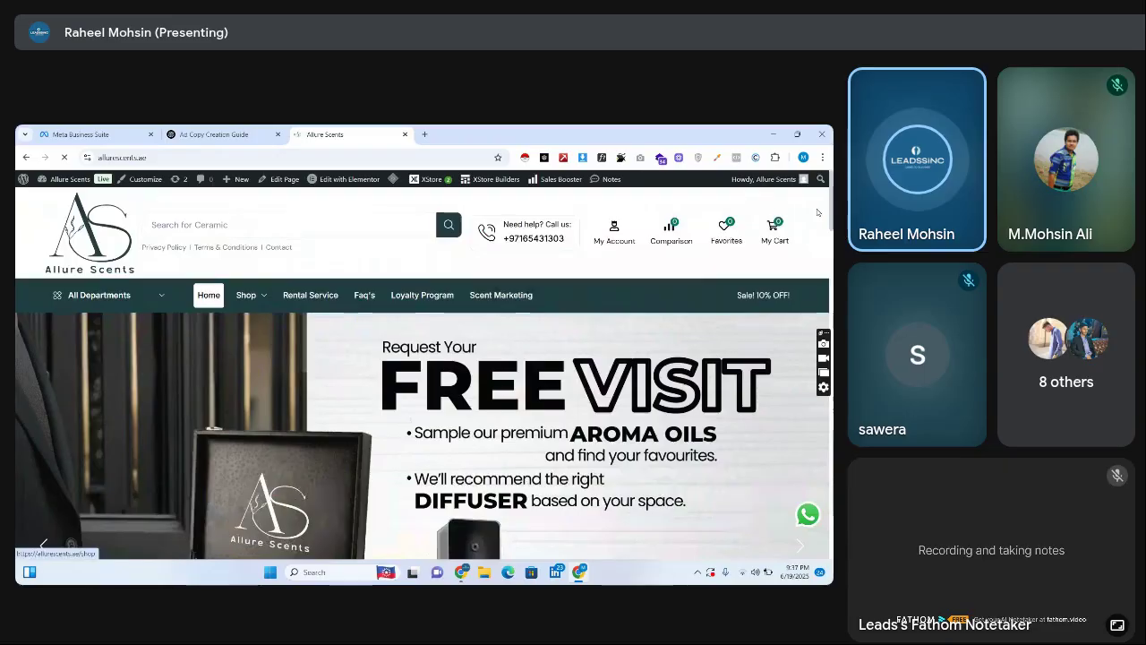
scroll(817, 213, down, 6)
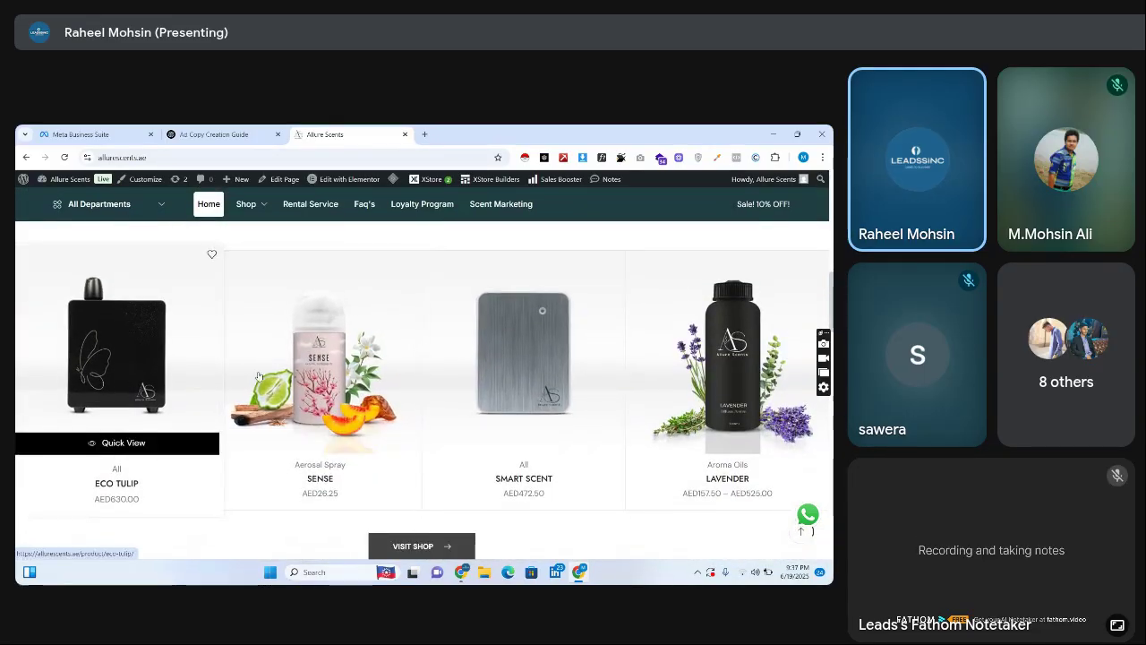
scroll(699, 358, down, 3)
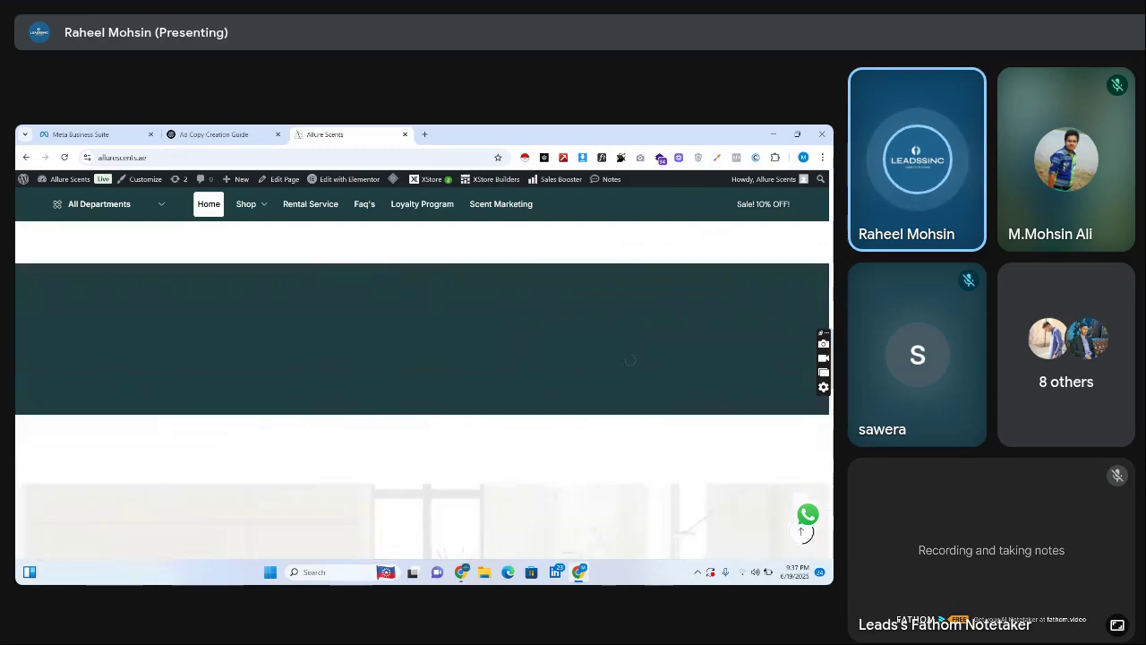
scroll(631, 367, up, 3)
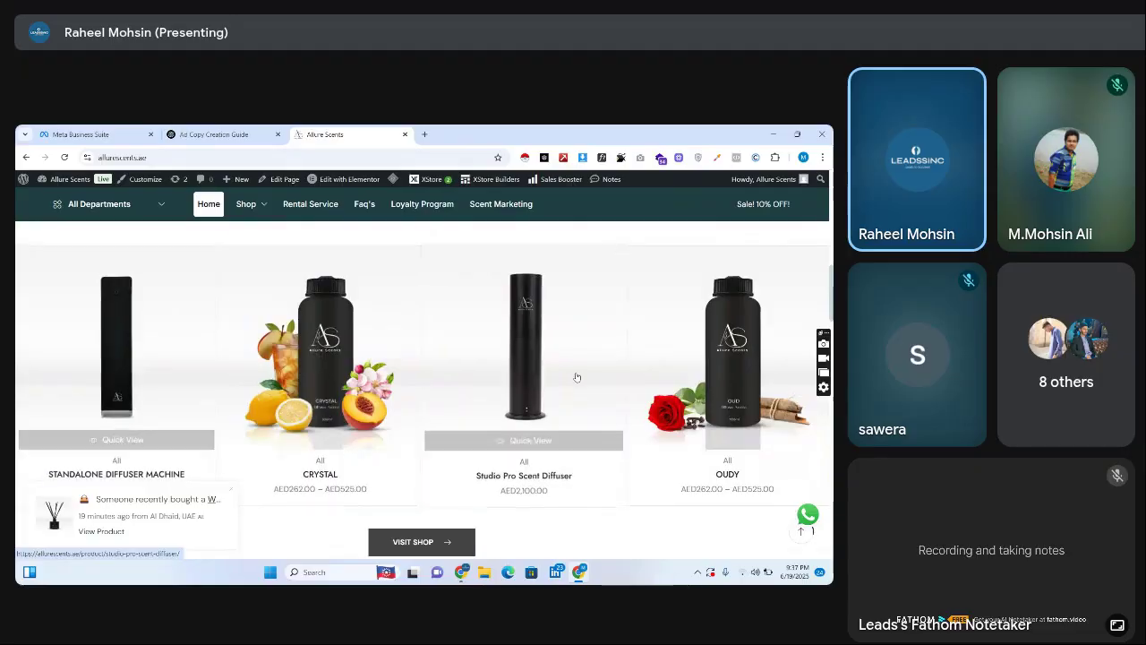
scroll(530, 374, down, 10)
scroll(422, 391, down, 6)
scroll(422, 391, up, 8)
scroll(422, 391, down, 3)
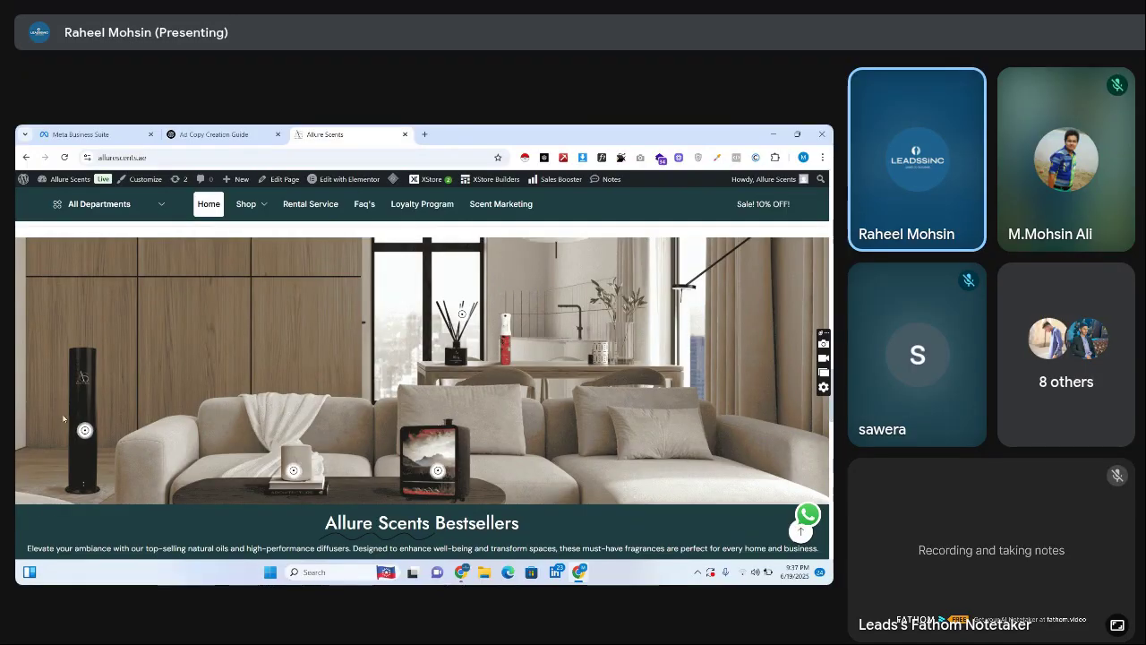
Browse the Bestsellers: Eco Tulip, Sense, Smart Scent and Lavender with AED prices
mouse_move(85, 431)
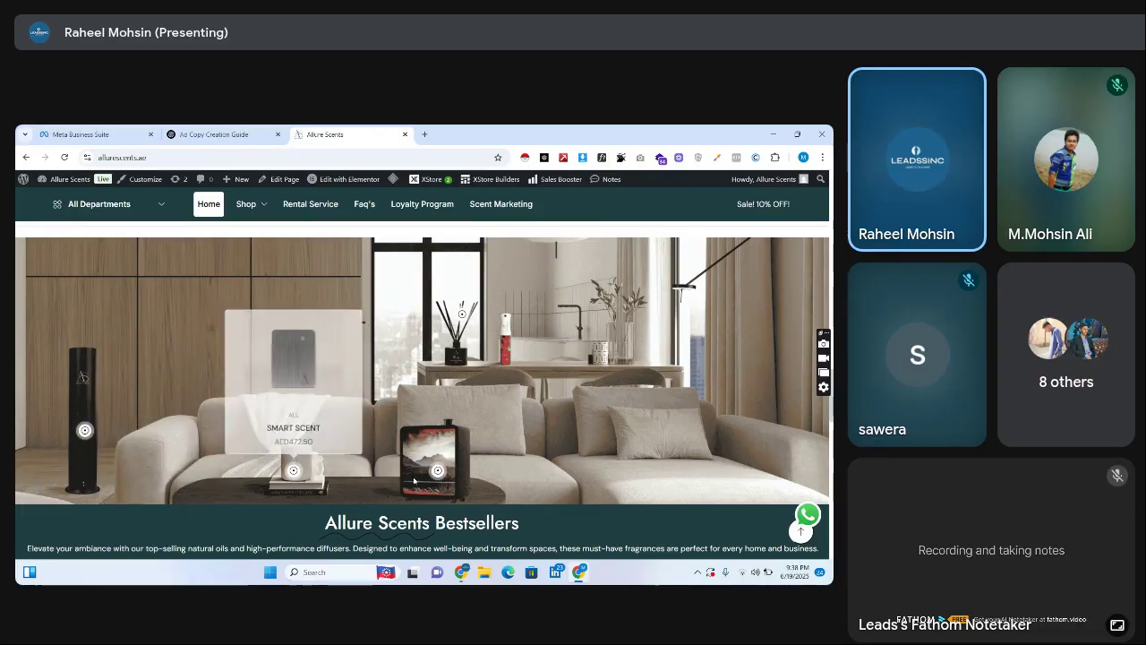
mouse_move(438, 470)
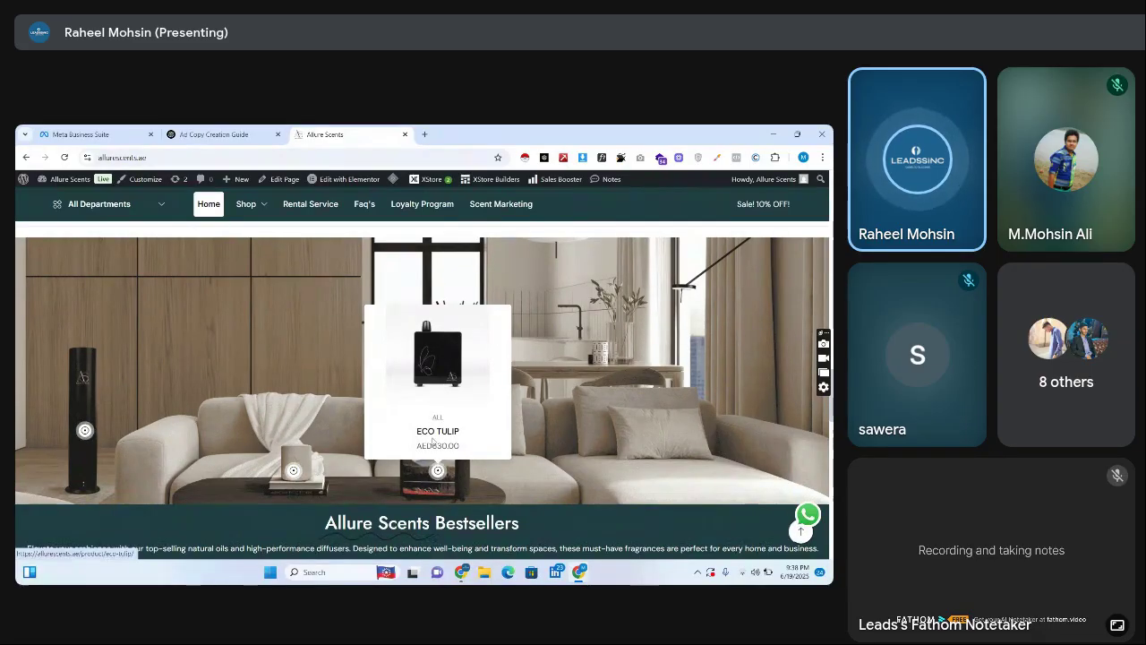
mouse_move(462, 316)
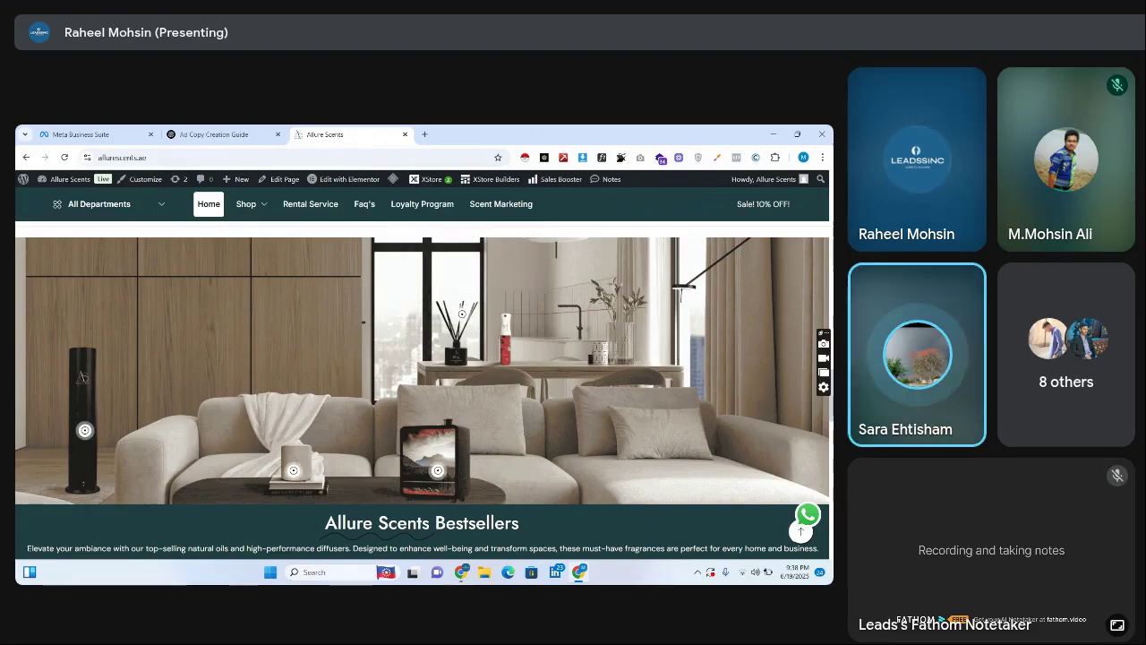
scroll(462, 315, down, 2)
scroll(422, 390, down, 3)
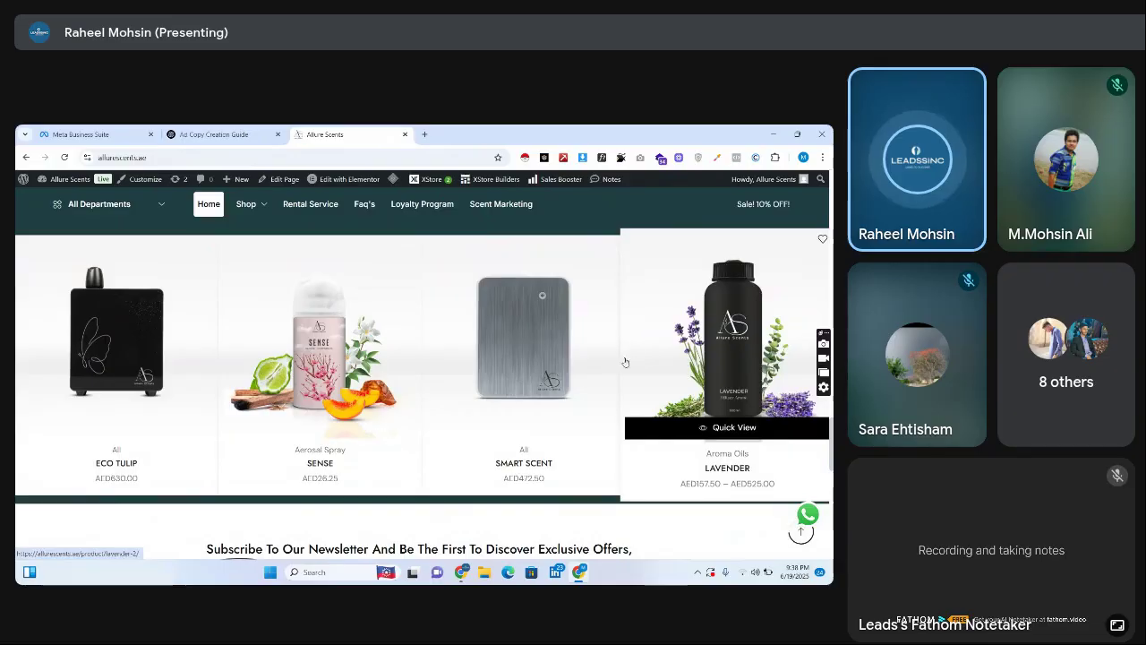
In the Google Meet tab, mute the disruptive participant for everyone
mouse_move(460, 571)
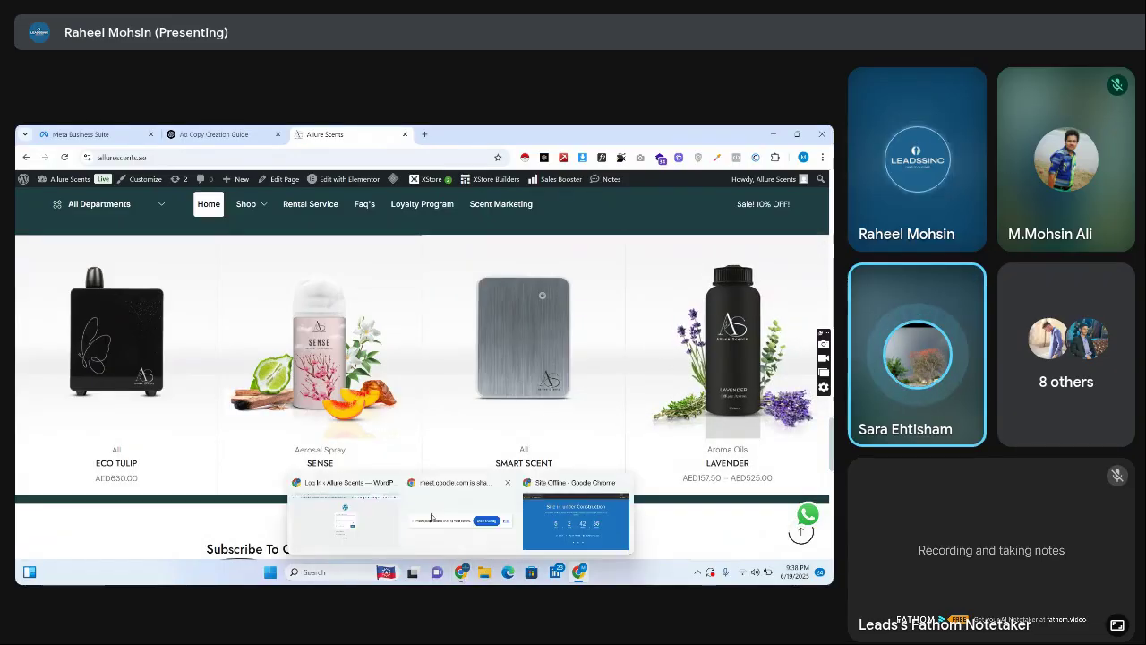
click(349, 511)
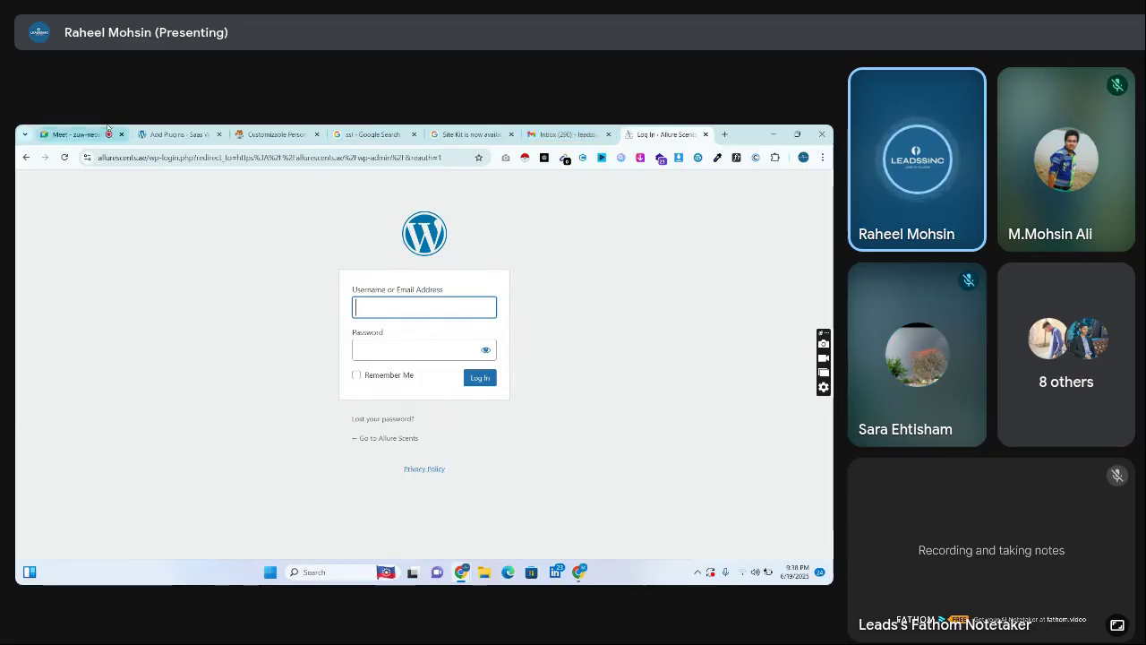
click(76, 134)
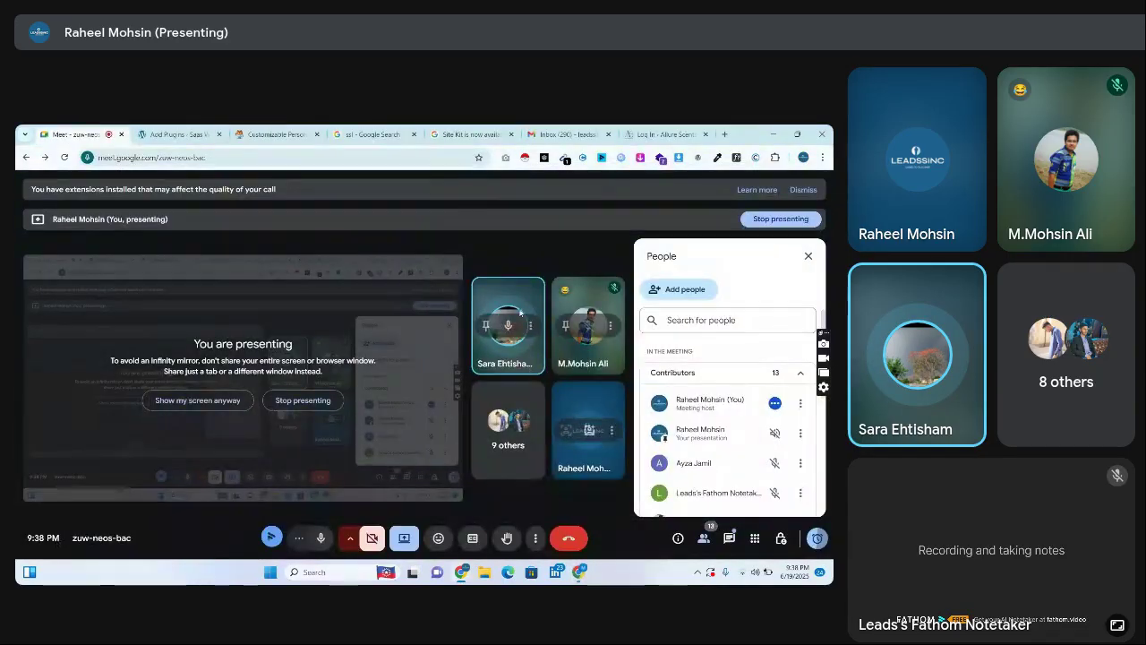
click(508, 325)
click(499, 386)
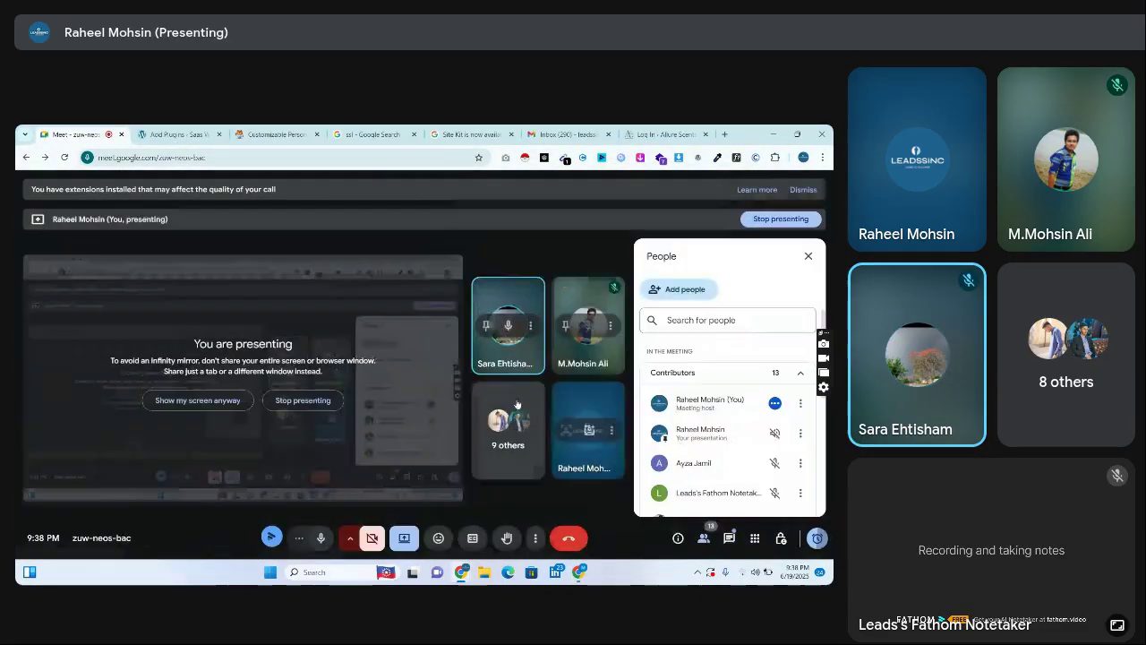
click(508, 325)
click(499, 386)
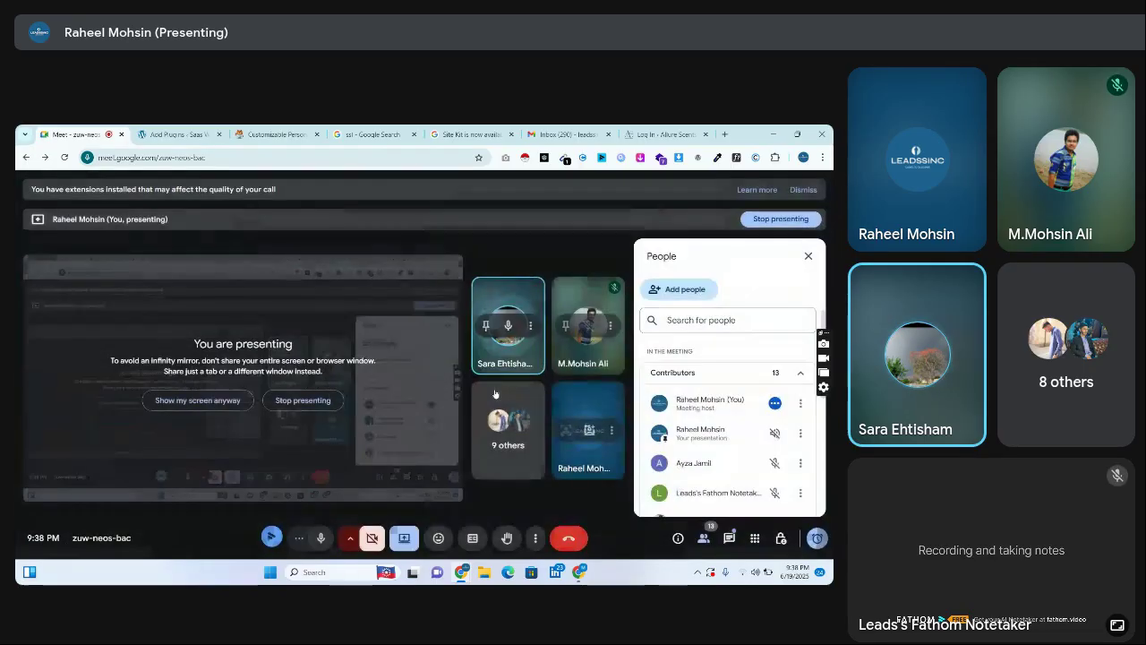
Remove that participant from the call and return to the storefront window
click(531, 327)
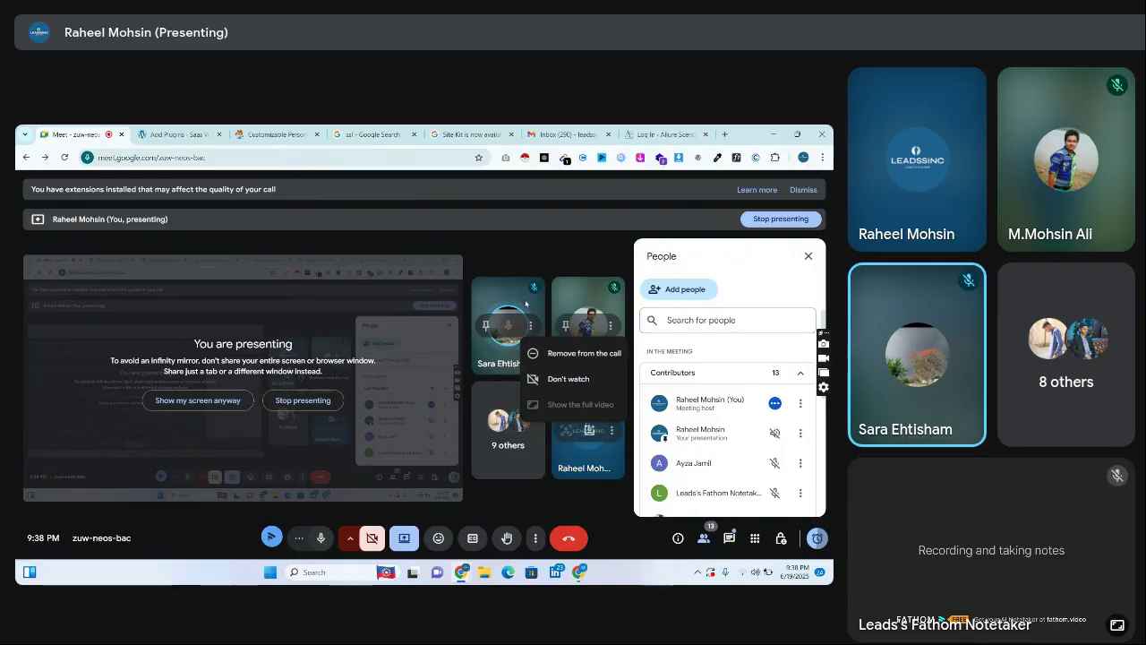
click(558, 349)
click(507, 406)
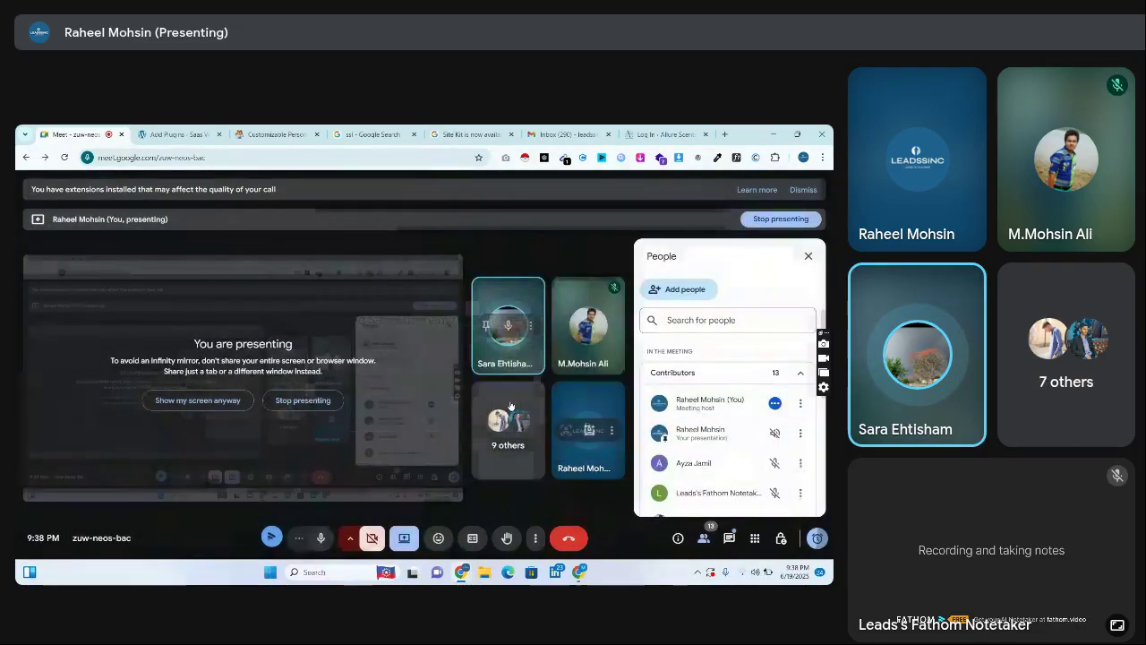
key(alt+Tab)
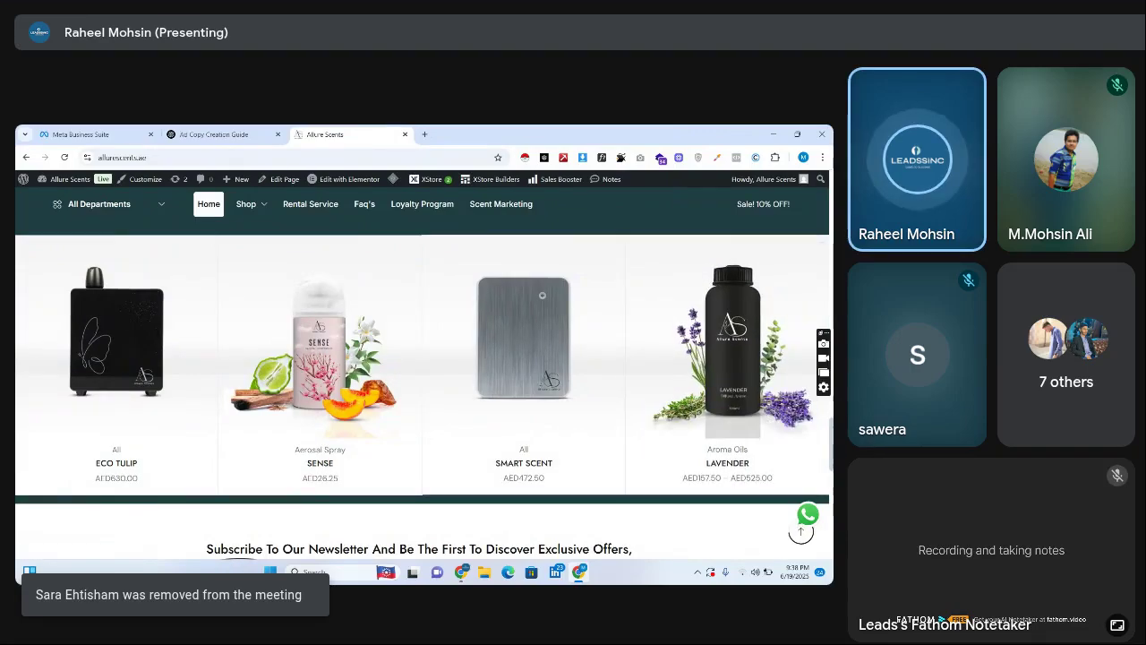
Scroll to the Discover Your Signature Scent row and open the Standalone Diffuser Machine (AED2,100.00)
scroll(422, 376, up, 5)
scroll(422, 390, down, 3)
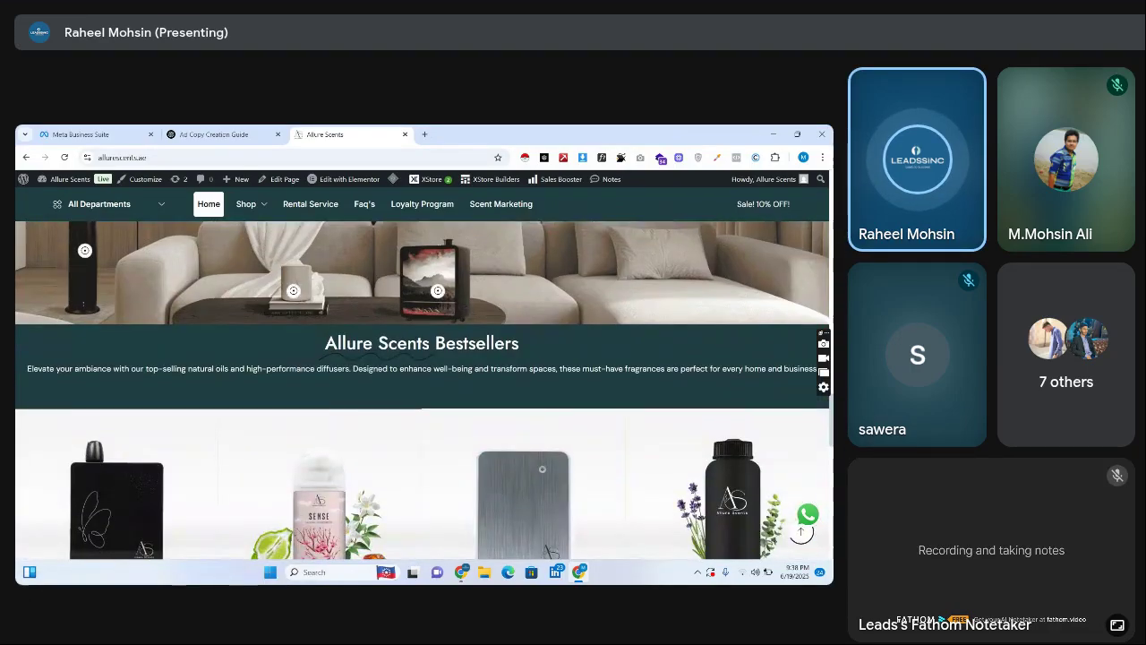
scroll(422, 389, down, 3)
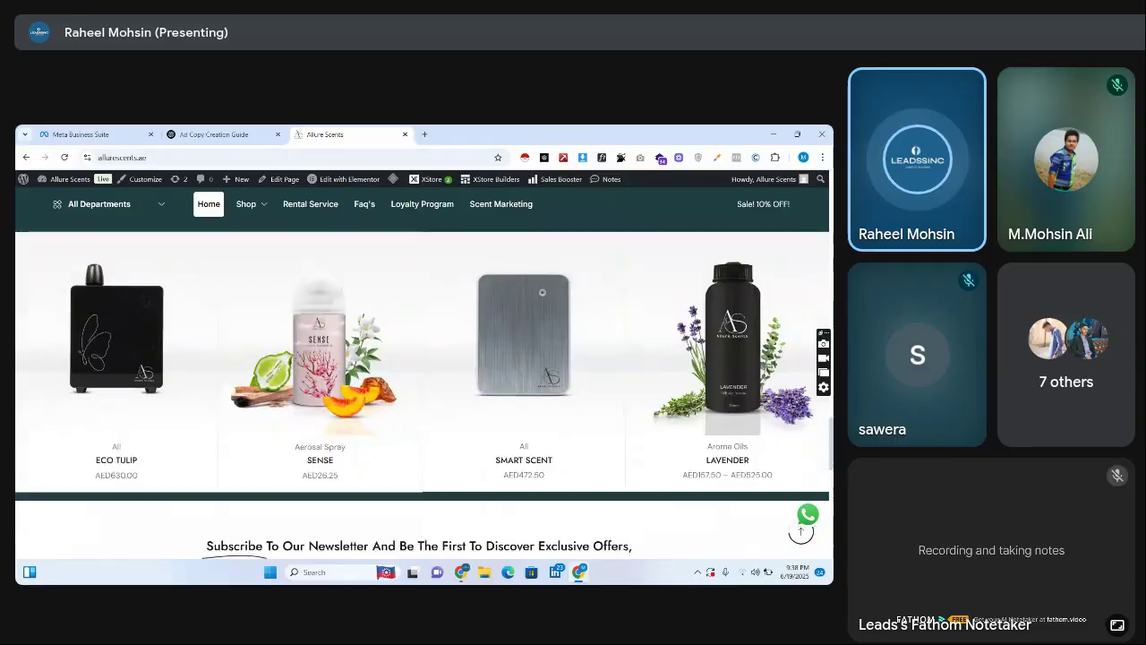
scroll(689, 209, down, 5)
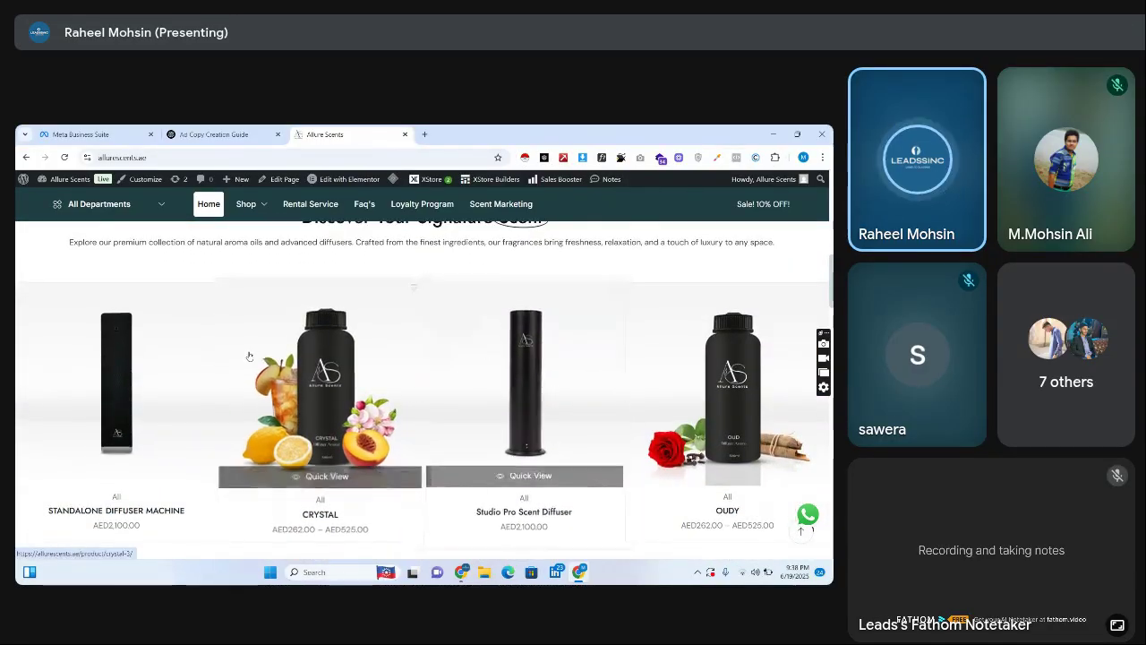
mouse_move(108, 358)
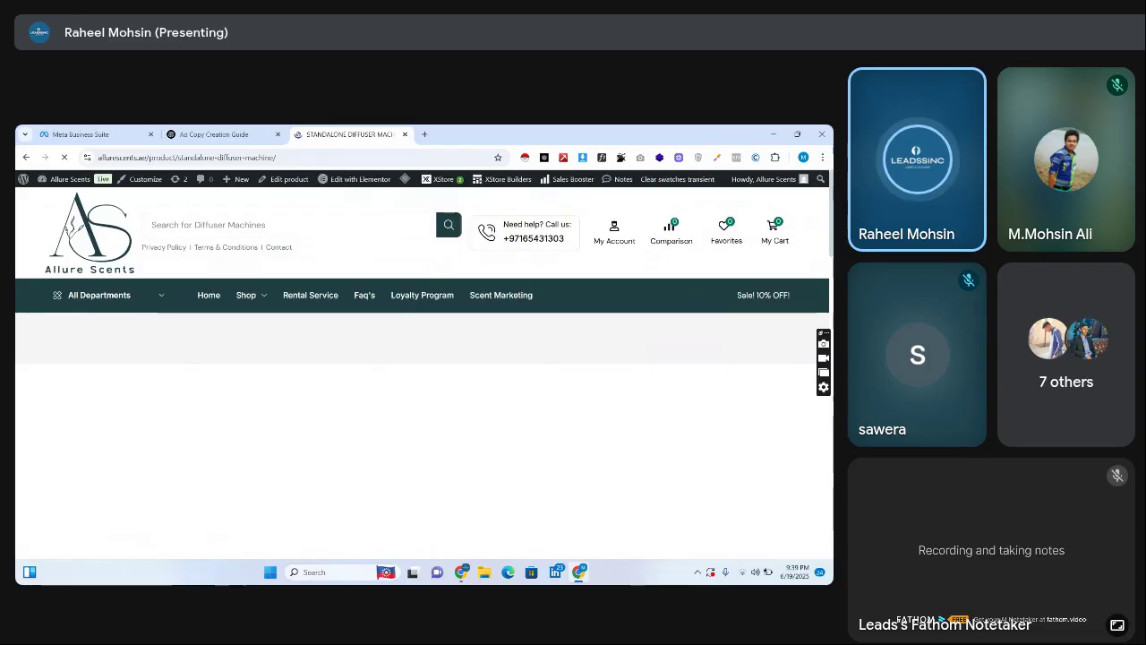
scroll(505, 302, down, 2)
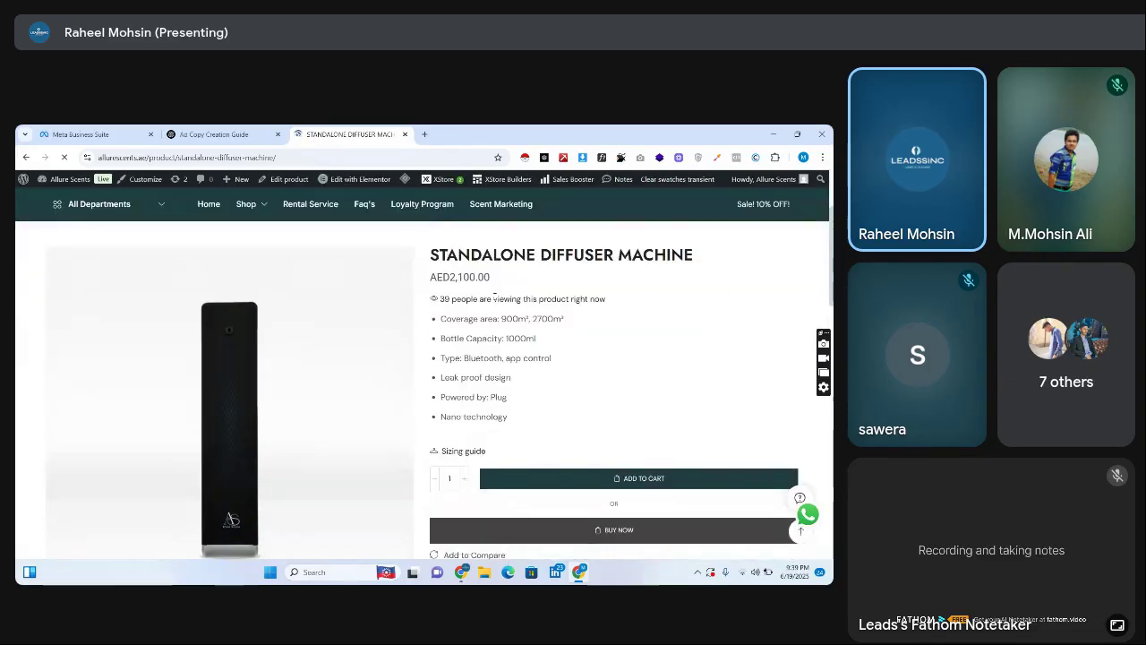
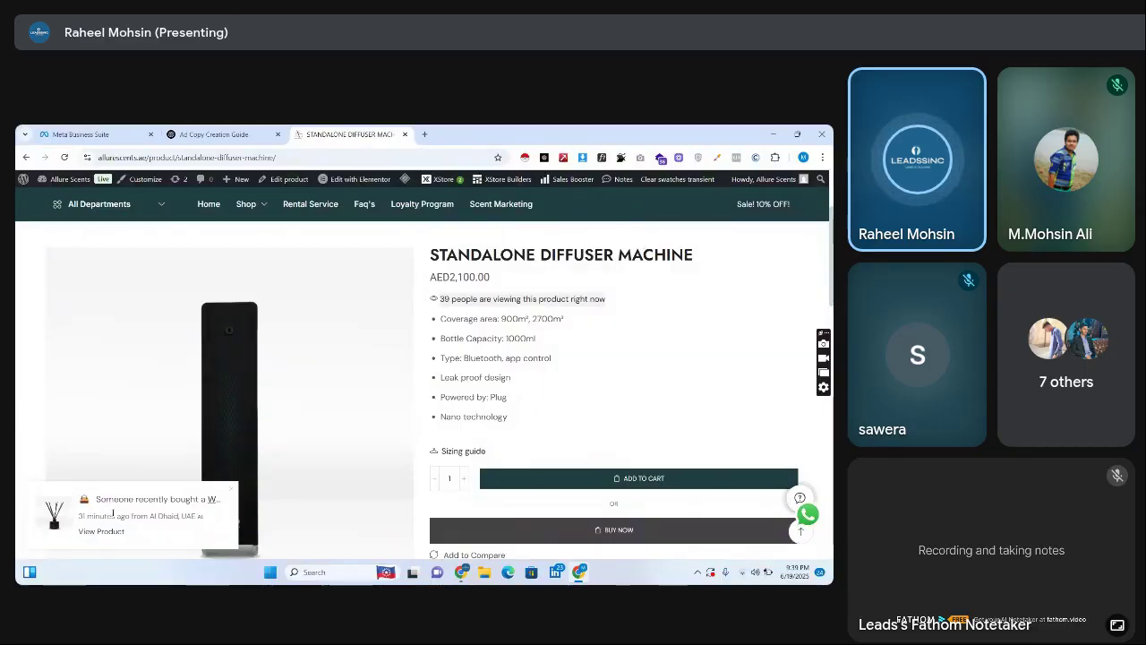
Open the White Tea product page from the recent-sale popup, browse it, then switch to Google Meet
click(99, 533)
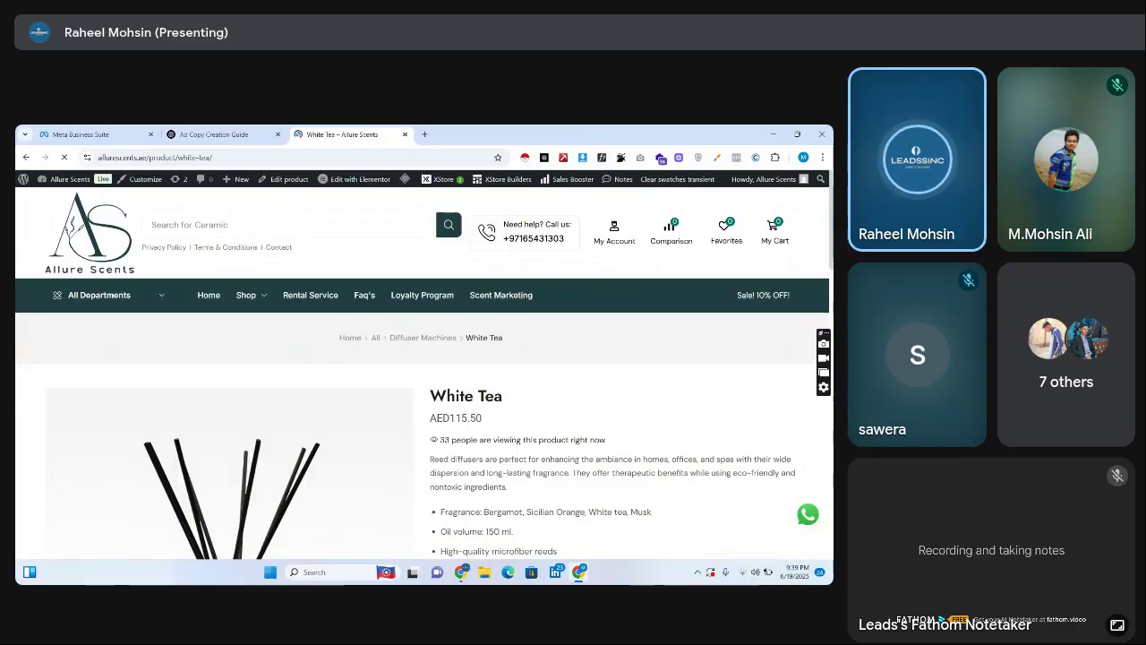
scroll(425, 385, down, 5)
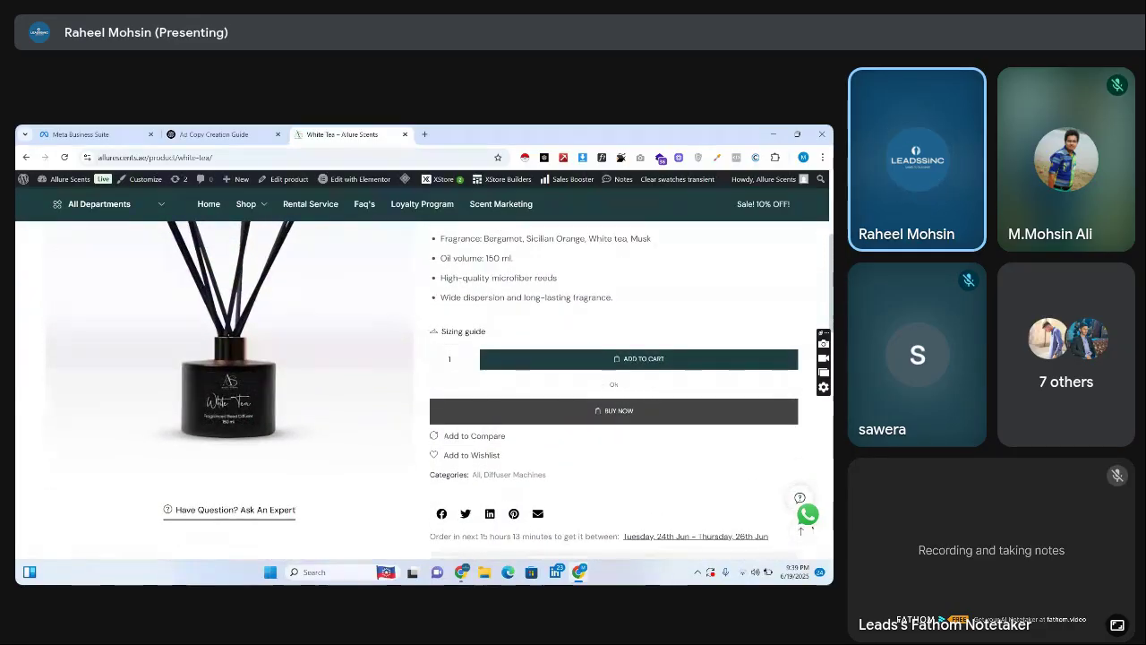
scroll(425, 391, down, 10)
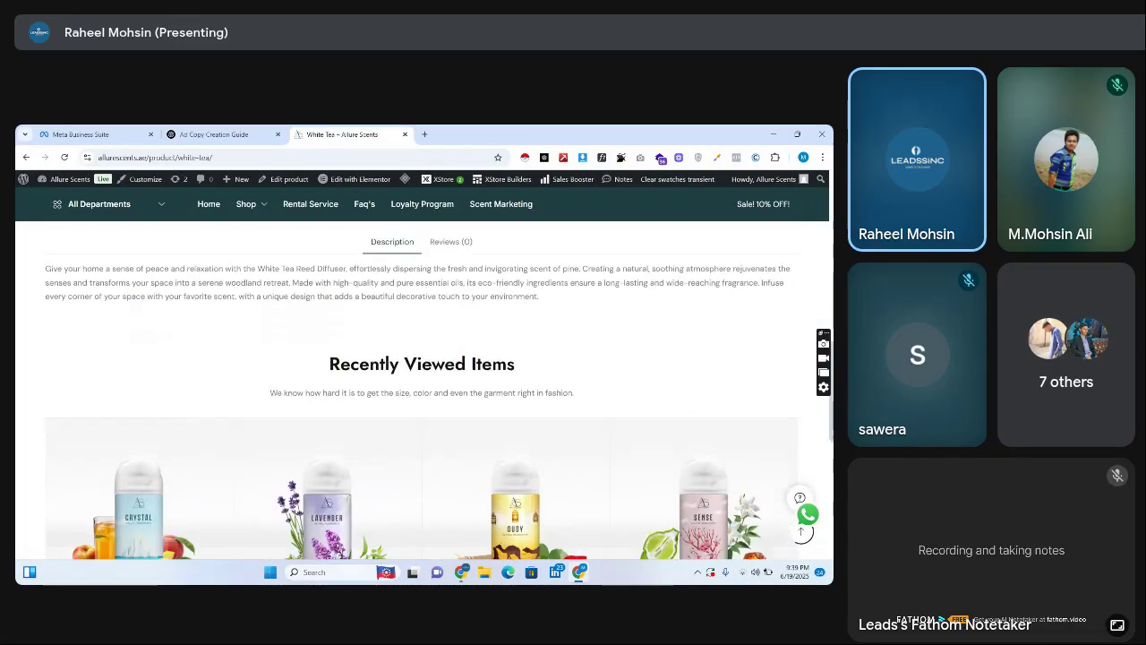
scroll(425, 391, down, 10)
key(Home)
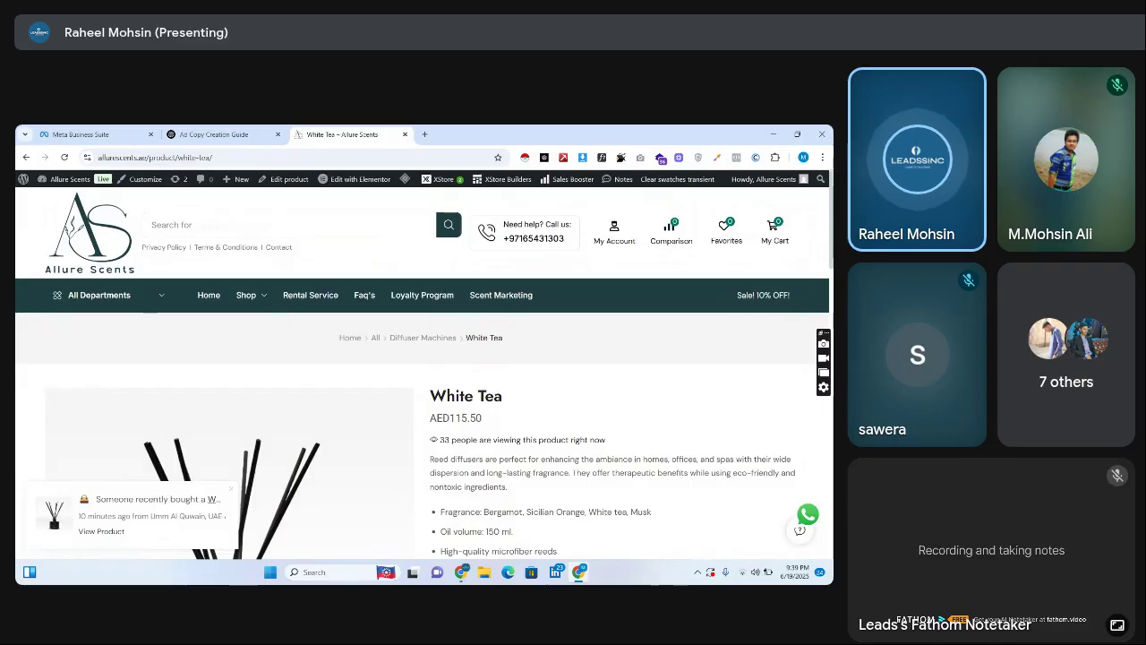
mouse_move(461, 571)
click(345, 519)
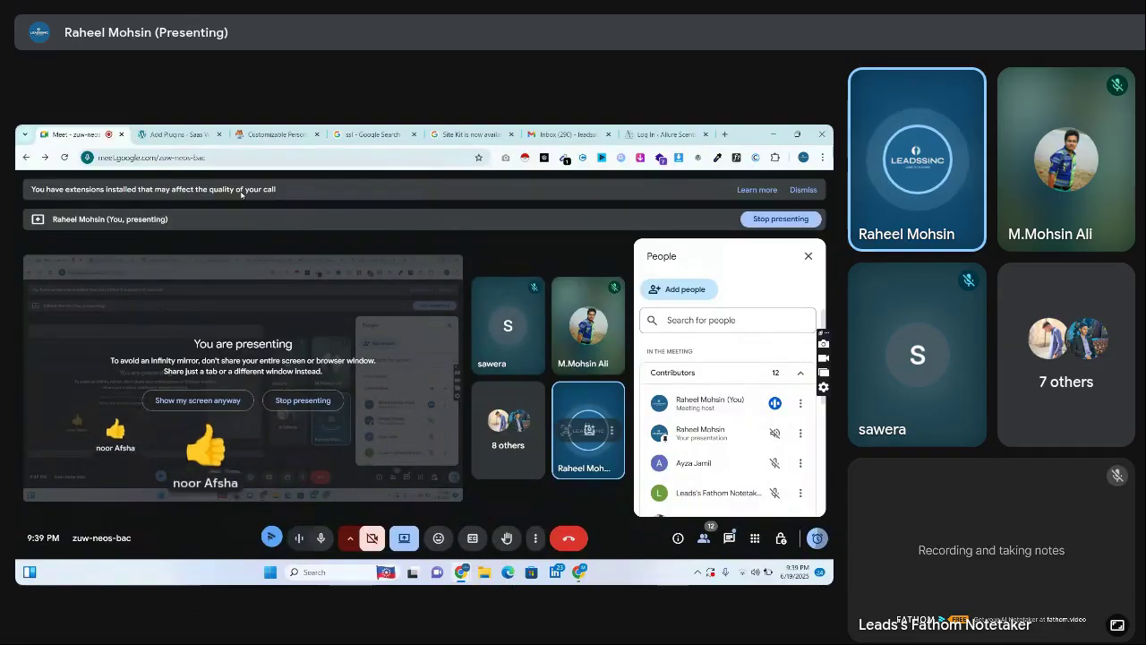
On the Add Plugins tab, browse the Popular plugins list and advance to page 6 of 1,537
click(169, 135)
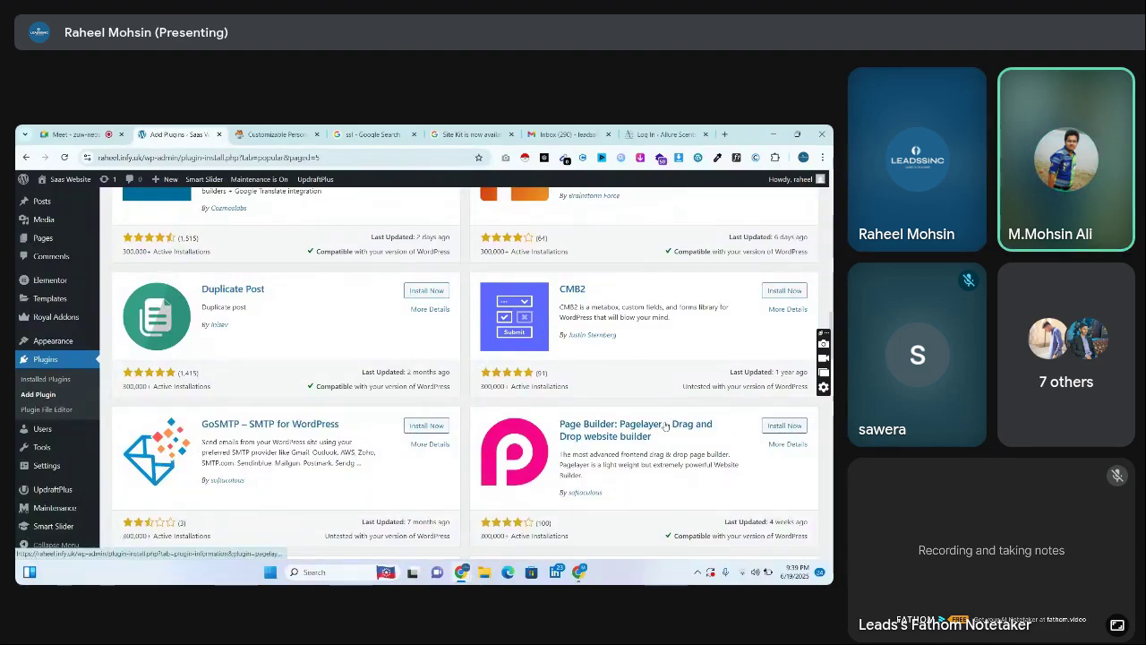
scroll(465, 376, down, 5)
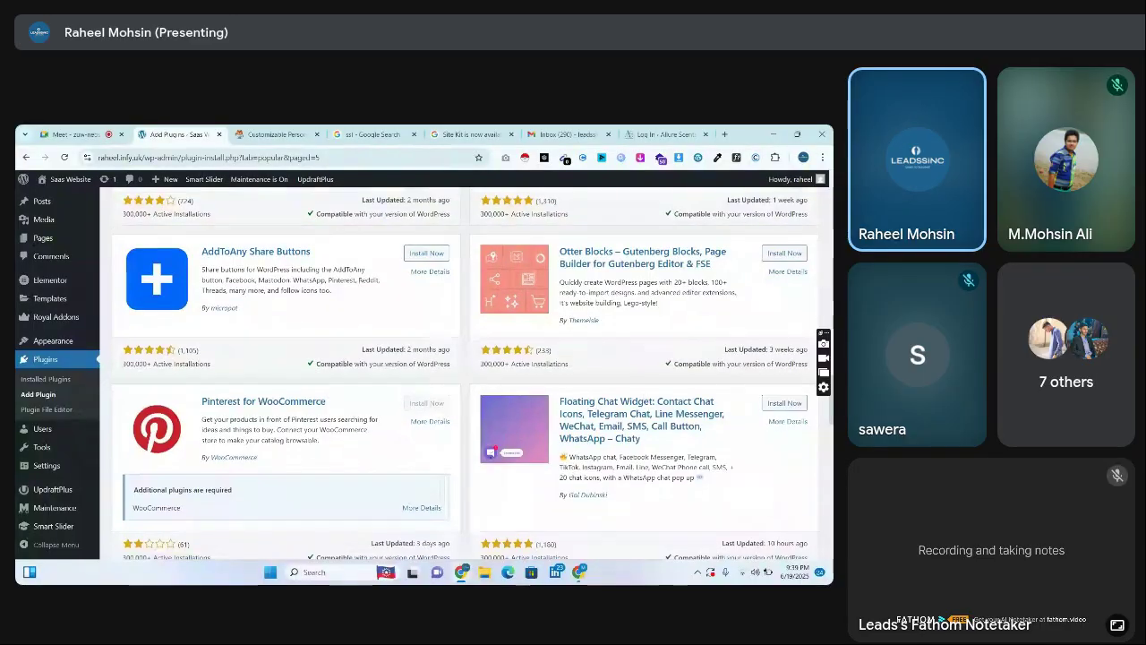
scroll(465, 376, down, 5)
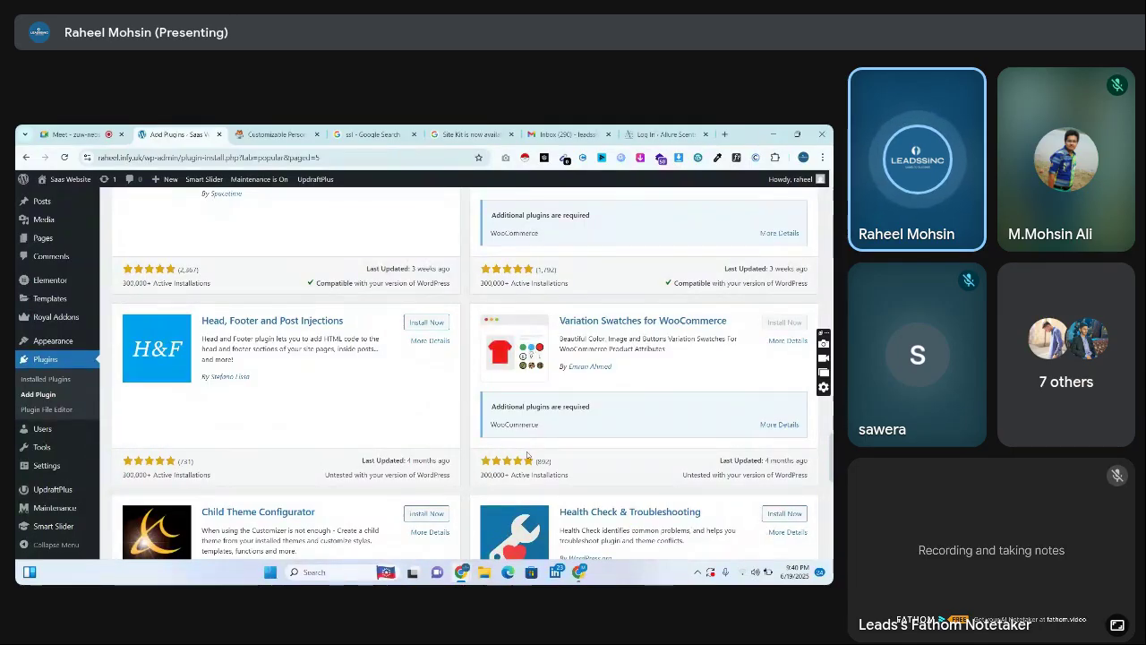
scroll(526, 455, down, 5)
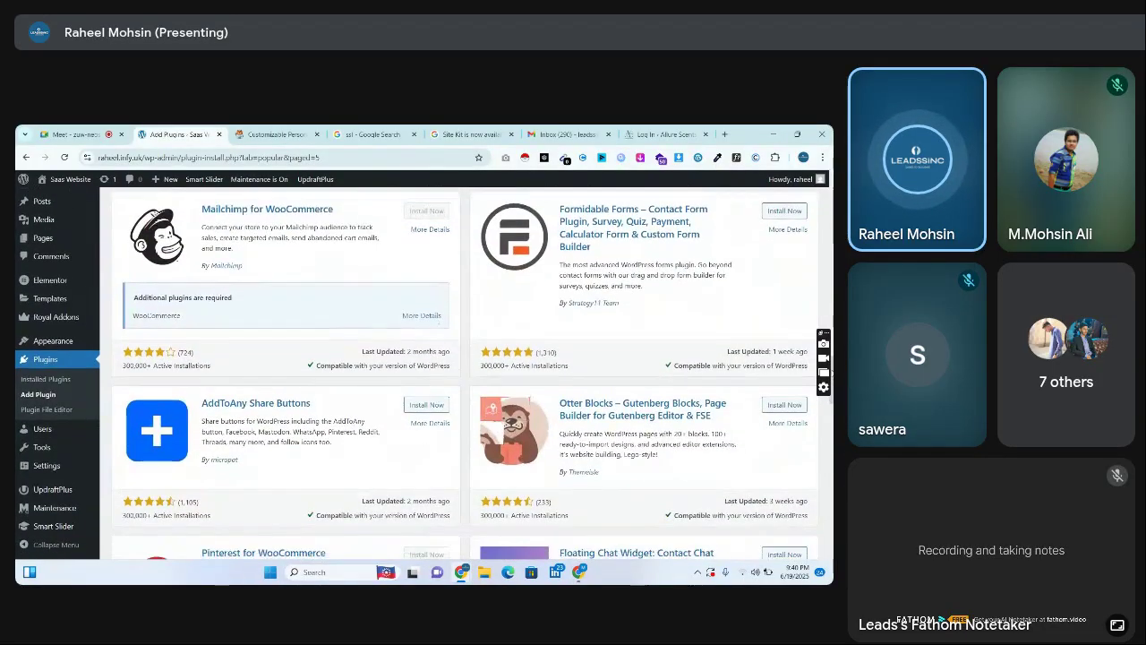
scroll(465, 376, down, 3)
scroll(465, 376, up, 5)
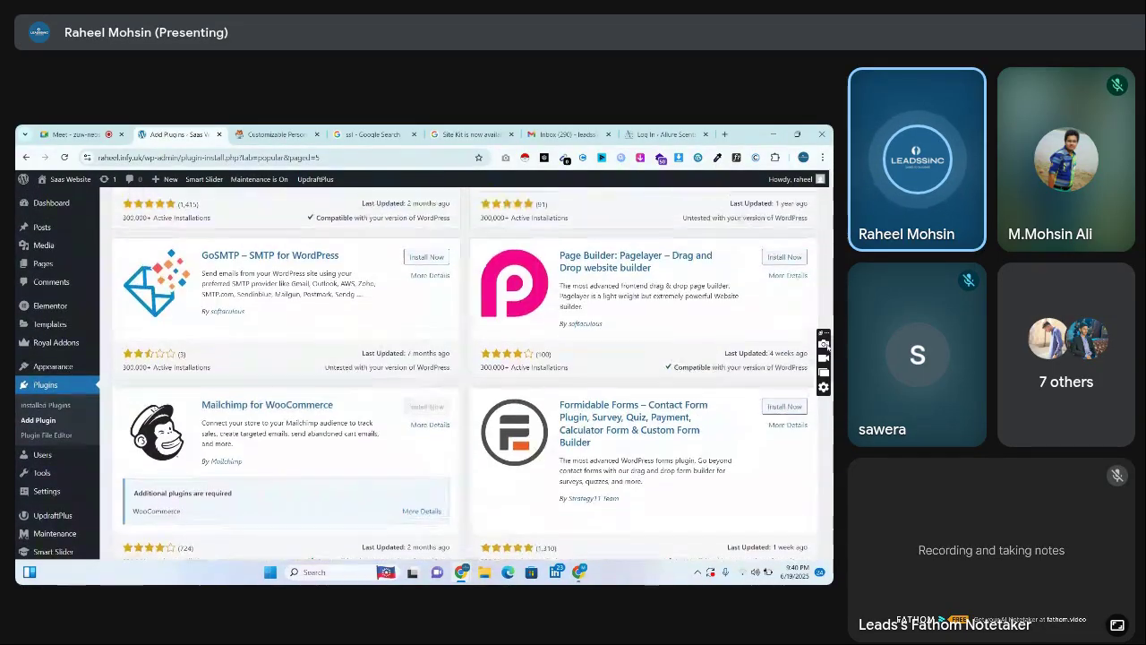
scroll(121, 388, up, 1)
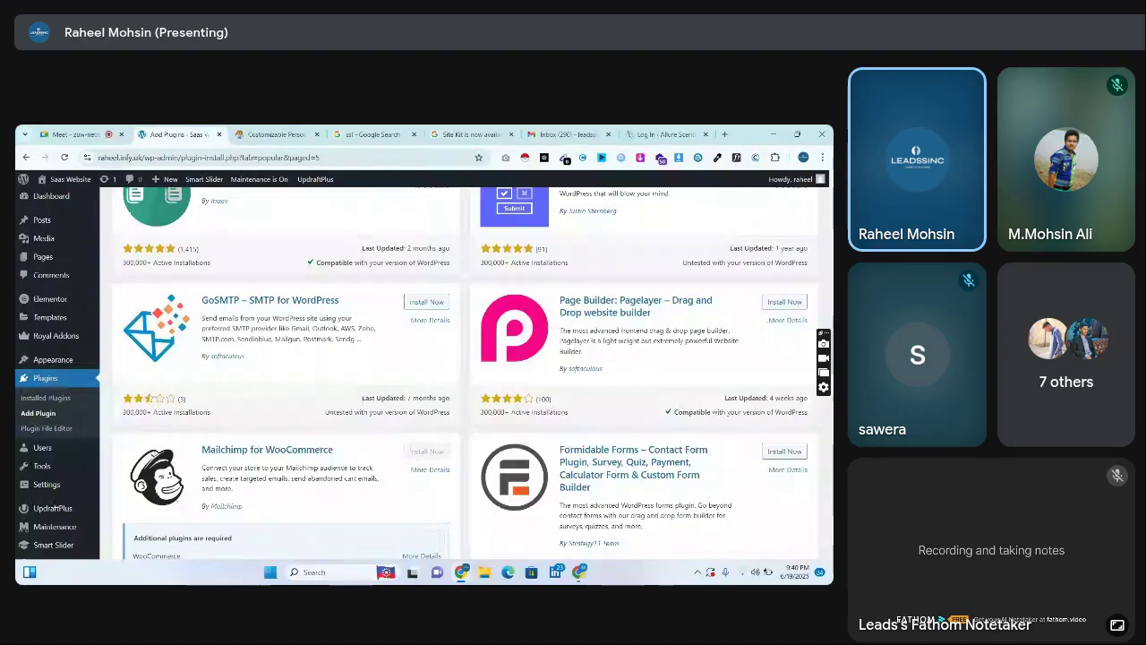
scroll(466, 376, down, 10)
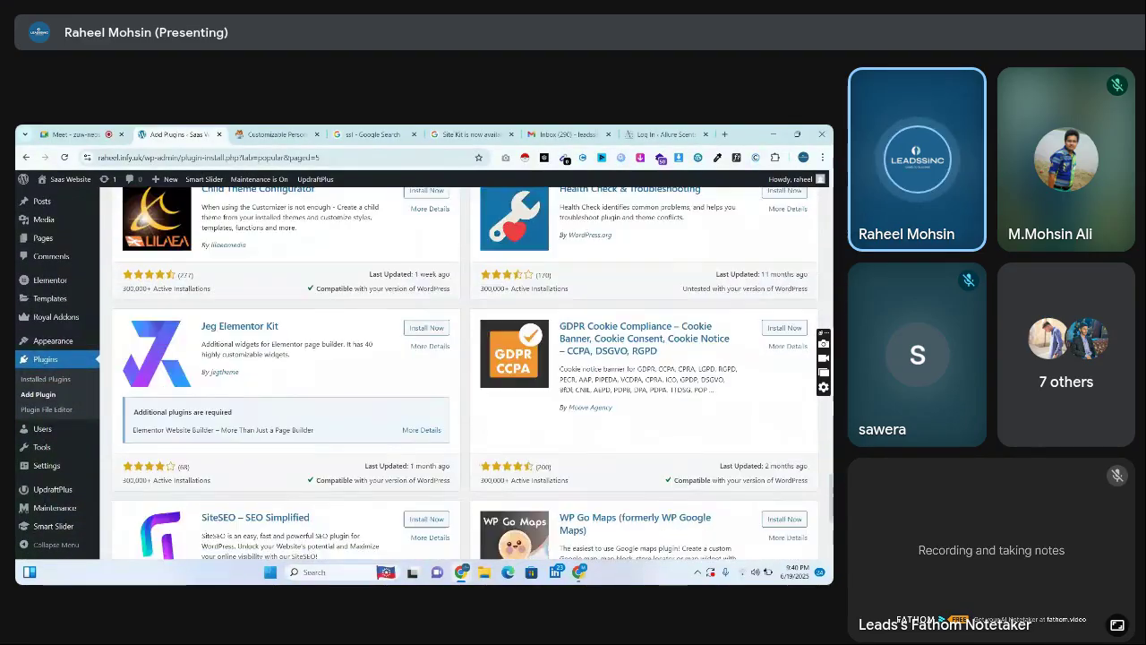
scroll(466, 376, down, 5)
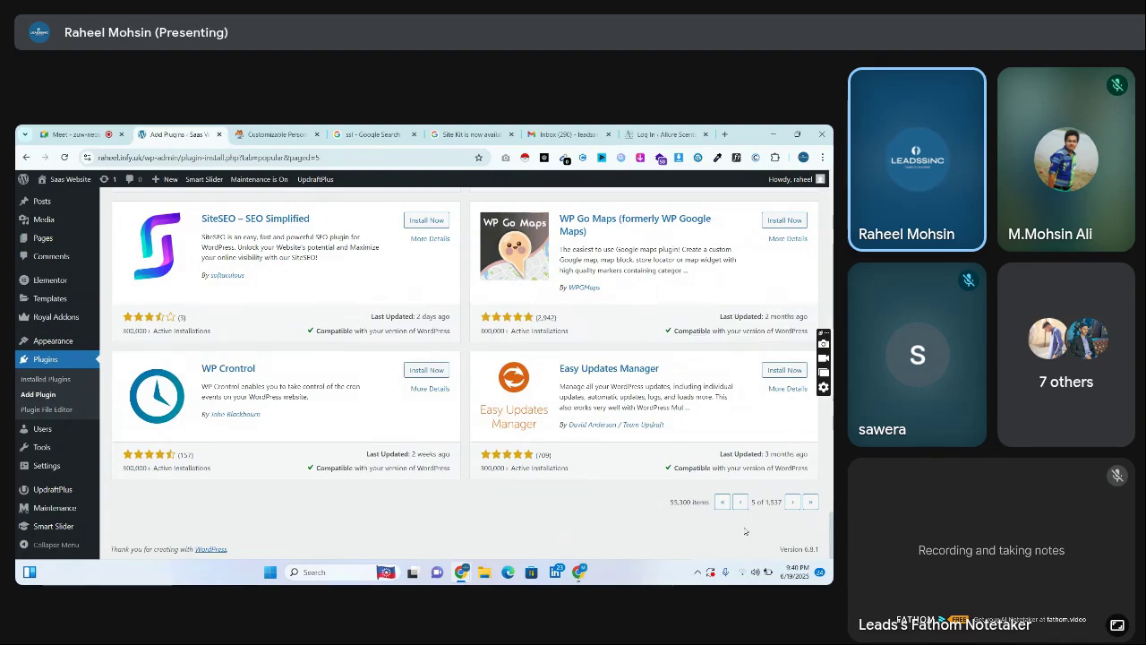
click(793, 502)
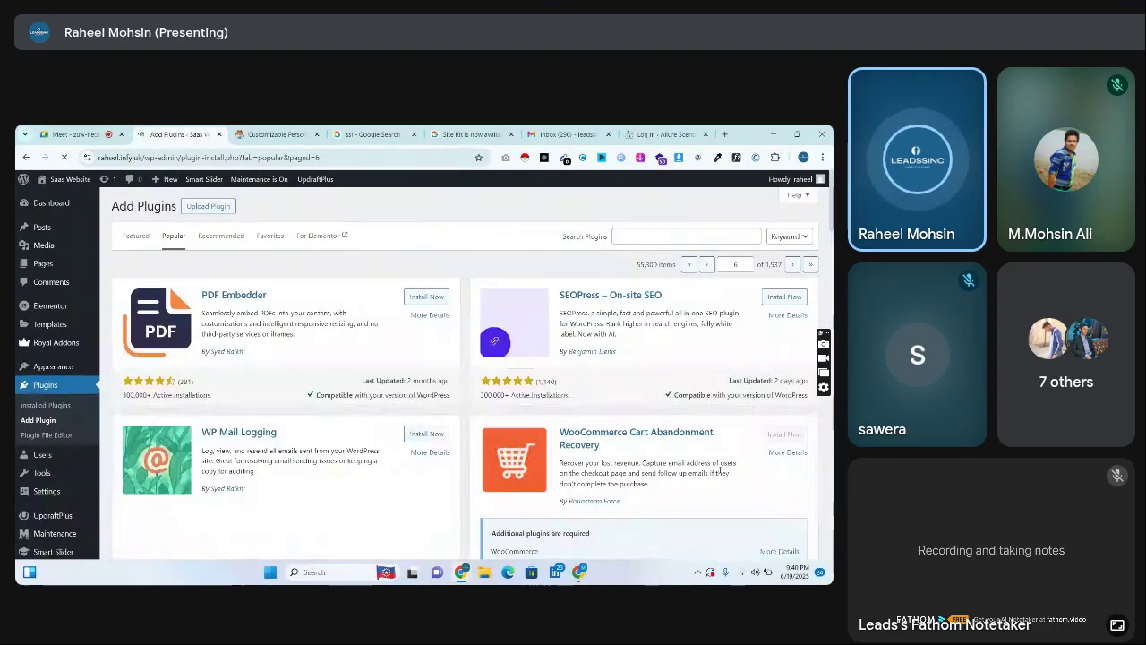
scroll(466, 386, down, 1)
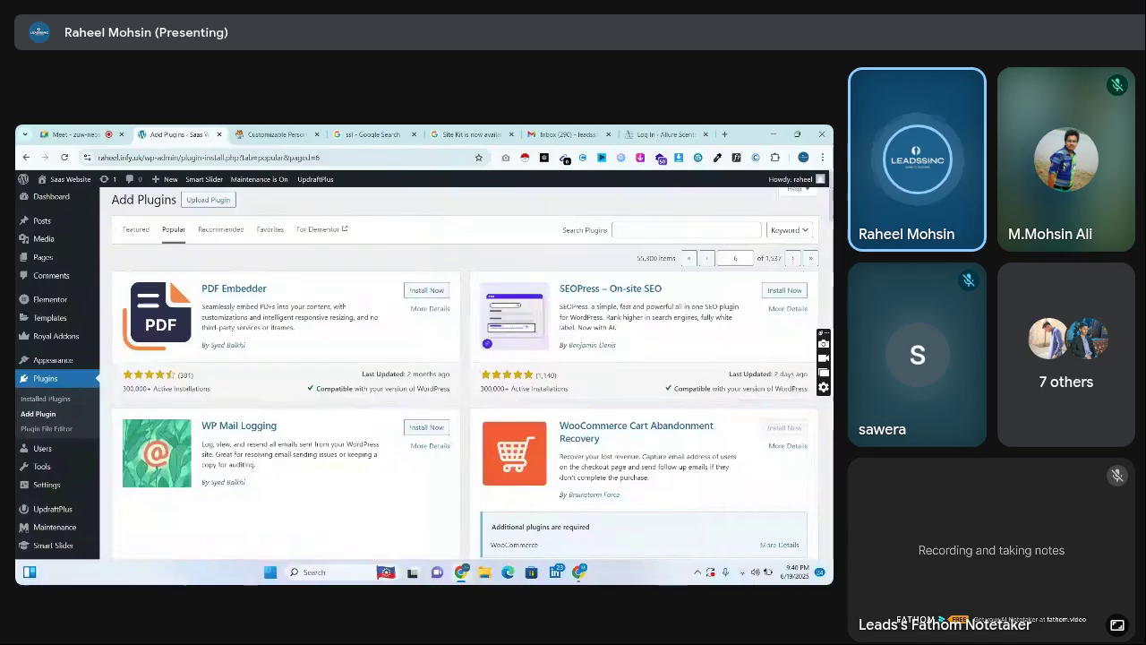
scroll(465, 385, up, 1)
Search the plugin directory for 'whatsapp' and scroll the 794 results
click(707, 231)
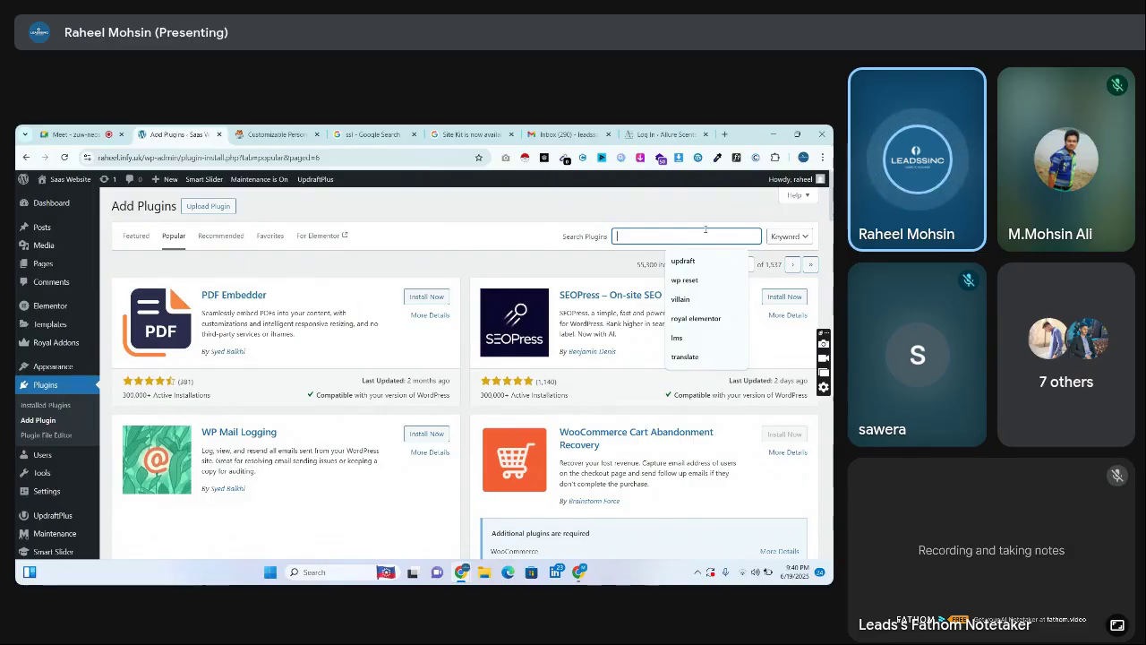
text(whatsapp)
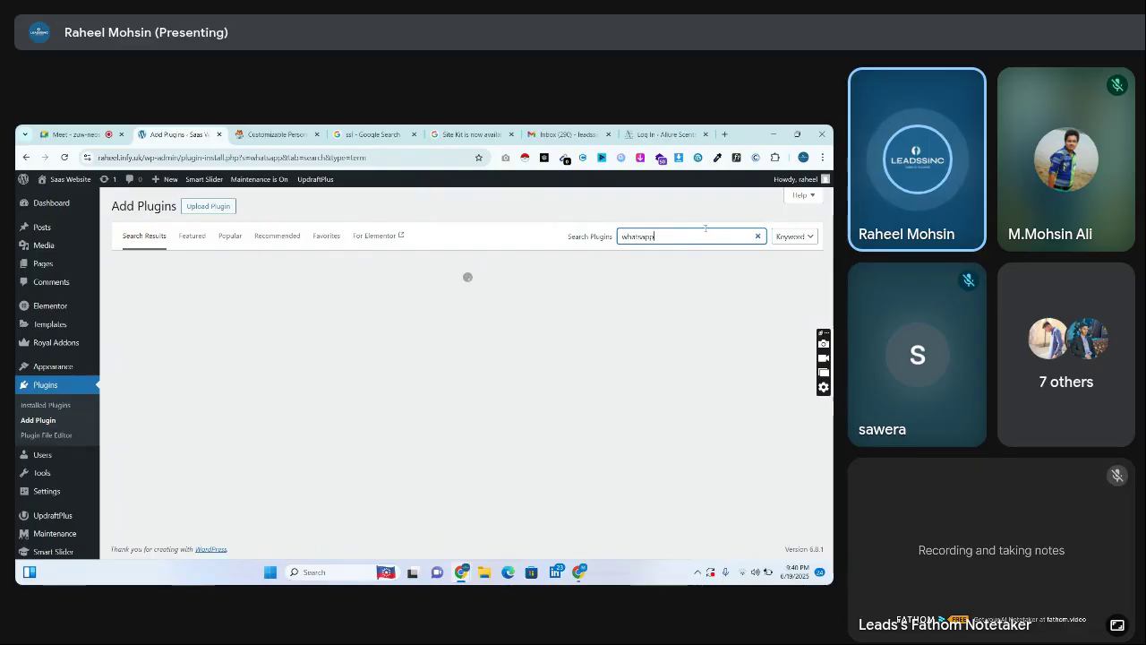
scroll(769, 235, down, 1)
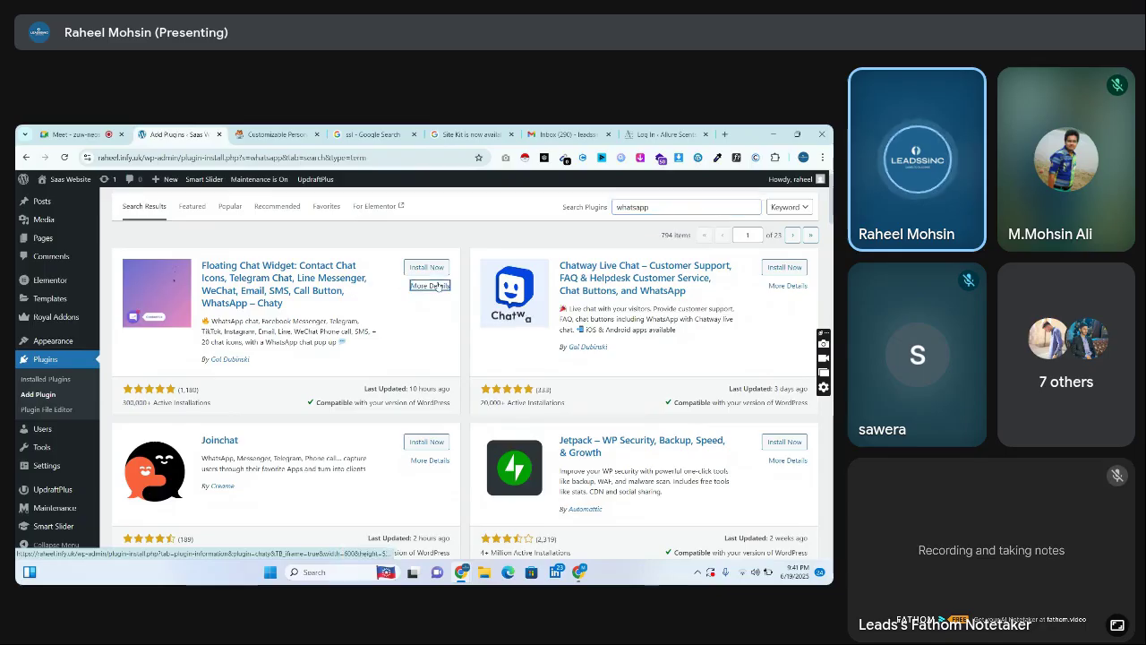
click(128, 312)
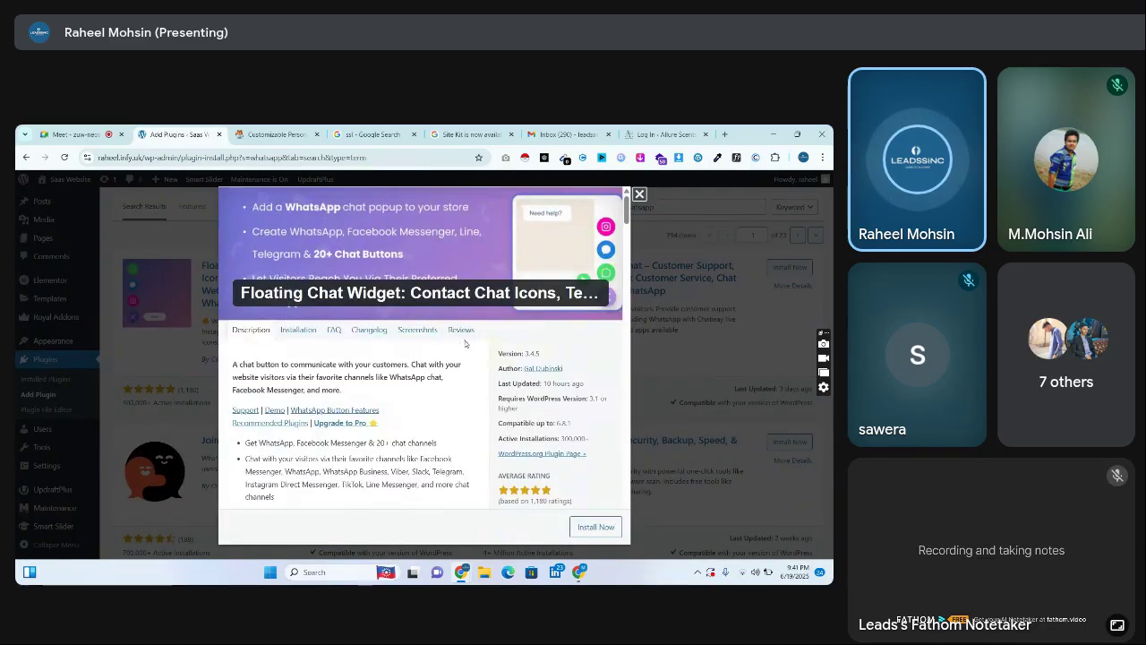
click(434, 332)
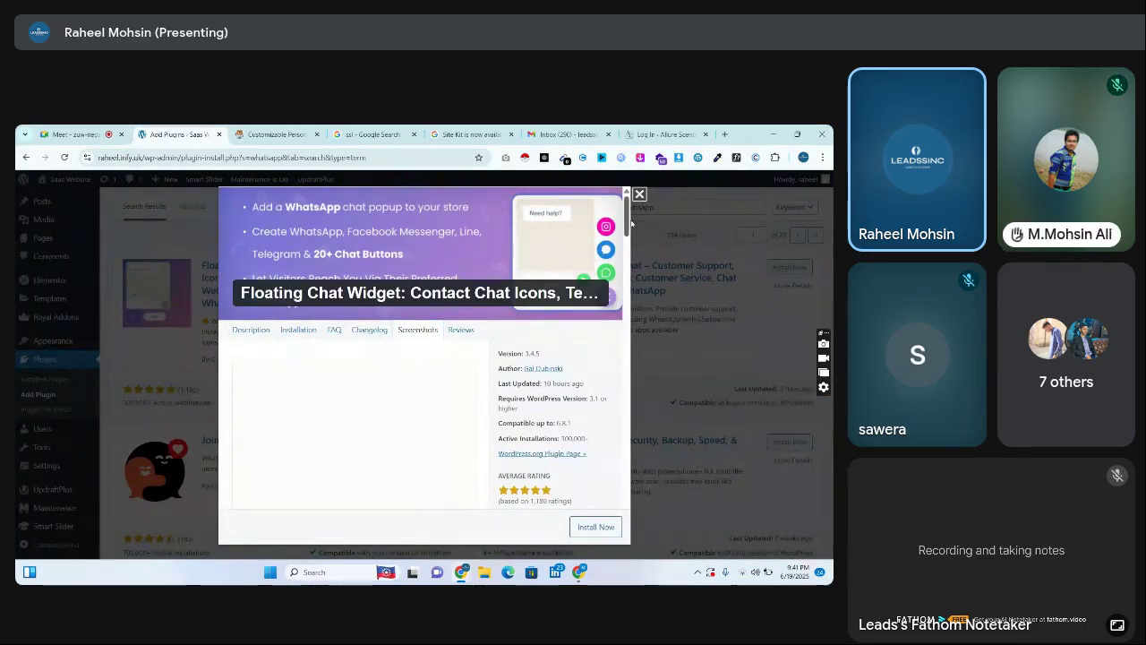
scroll(457, 420, down, 3)
scroll(457, 403, up, 1)
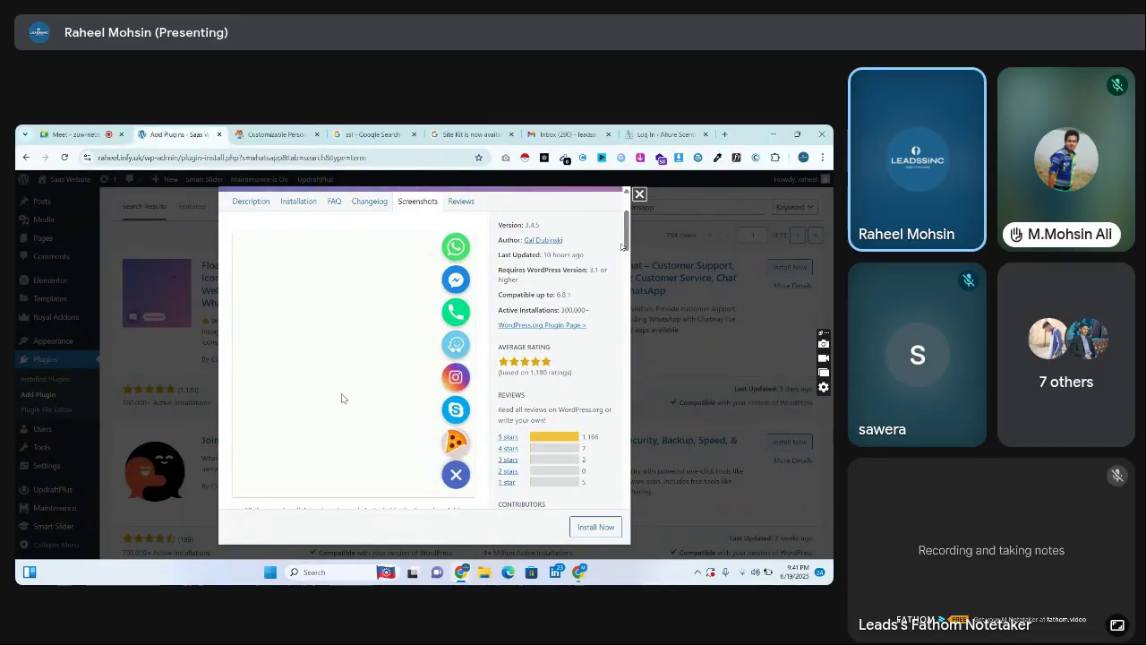
click(452, 477)
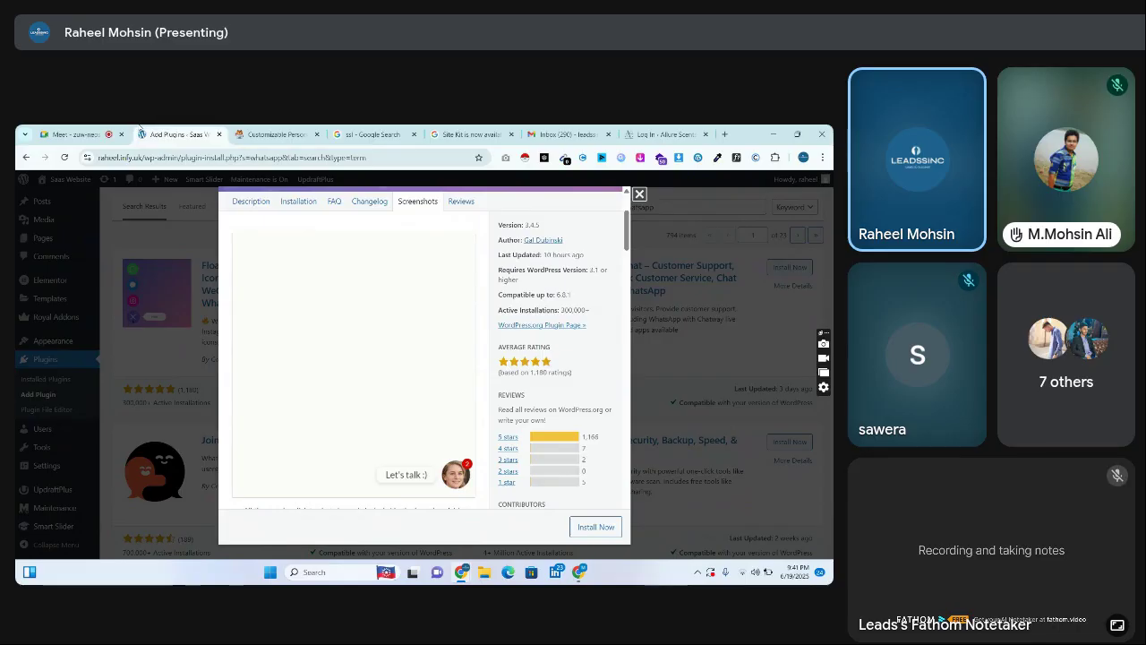
click(130, 134)
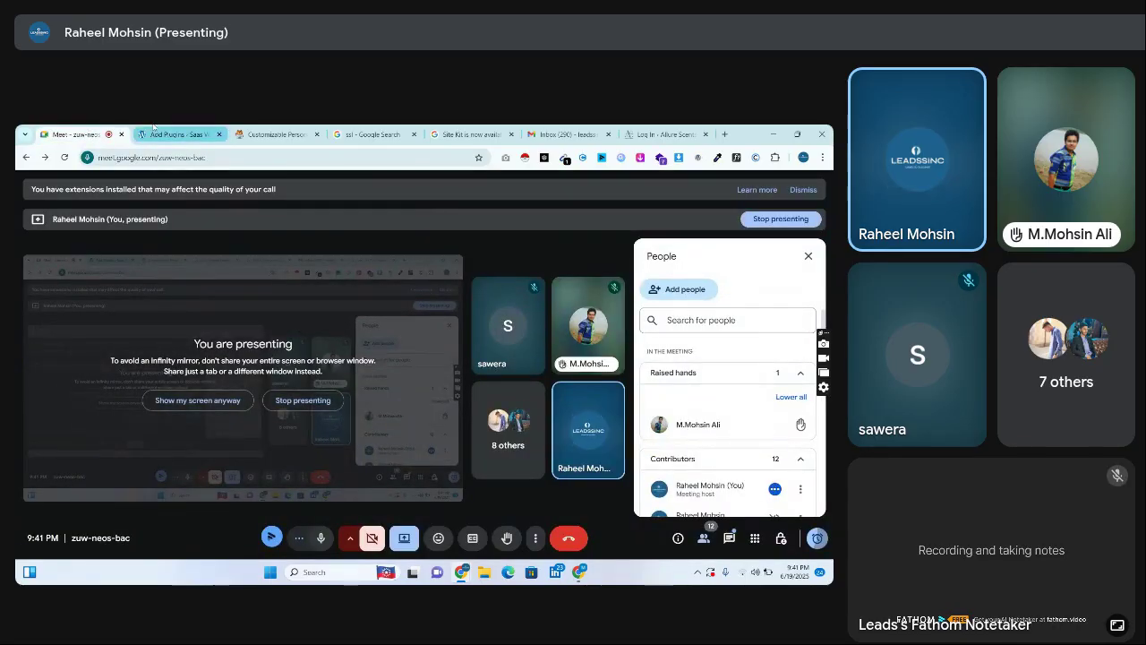
click(154, 131)
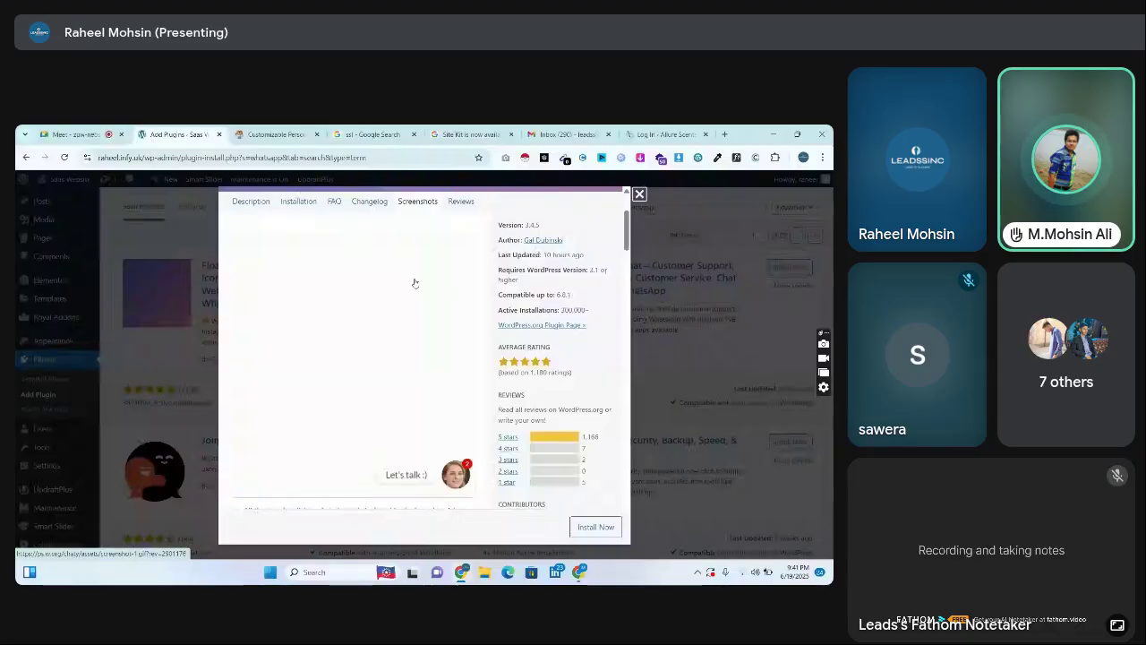
click(114, 131)
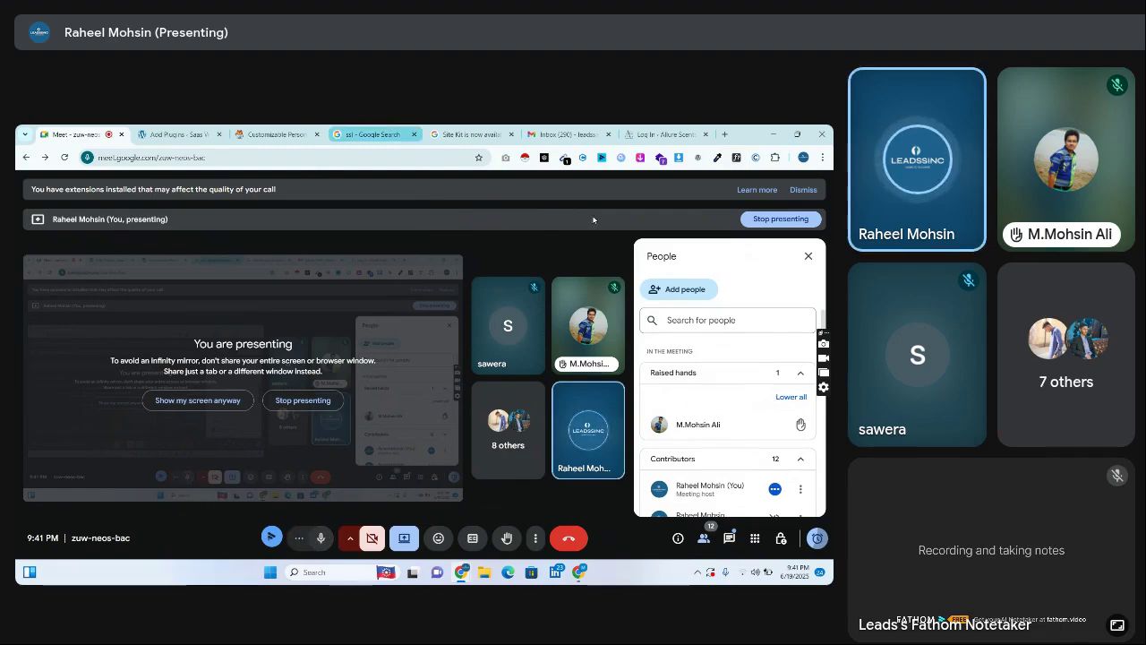
click(575, 572)
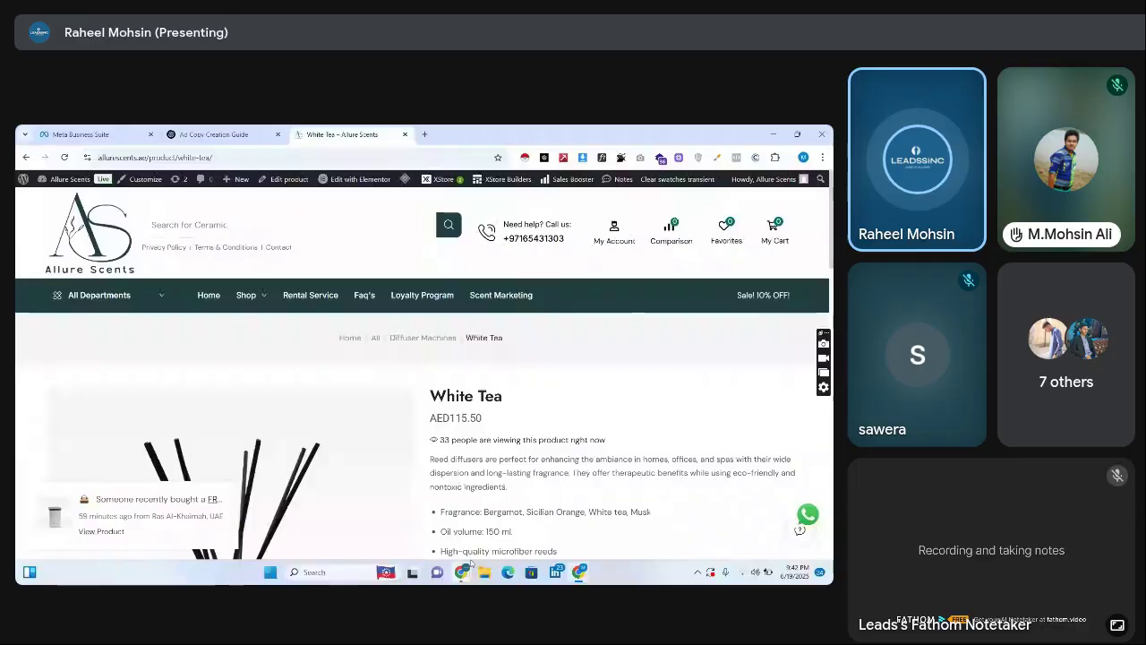
click(376, 510)
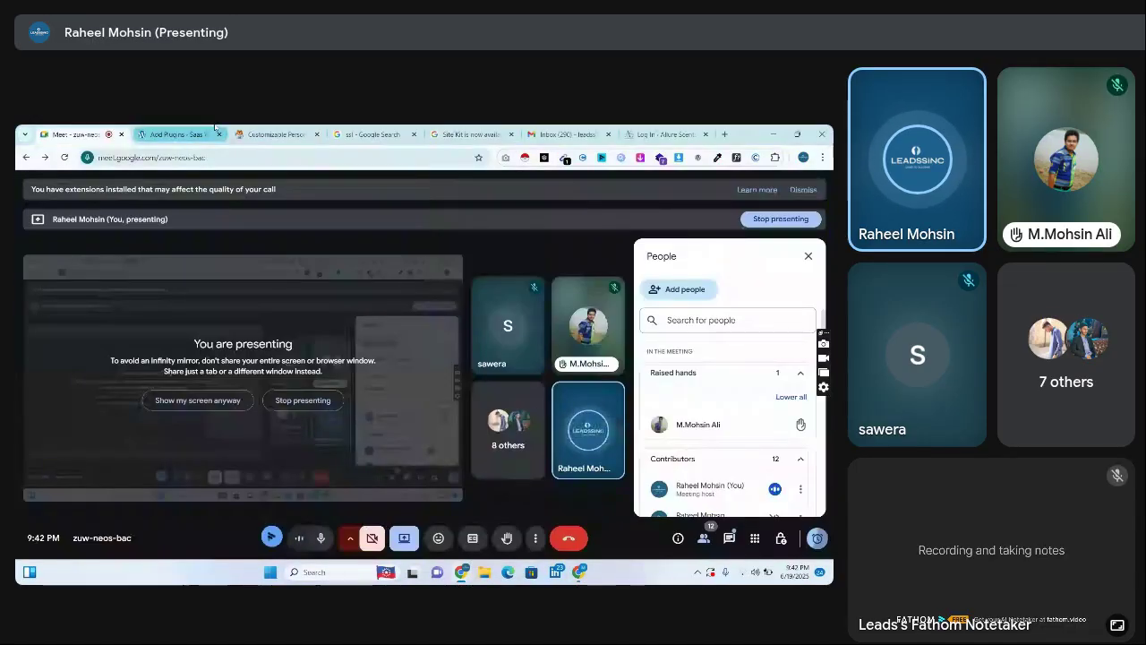
click(179, 135)
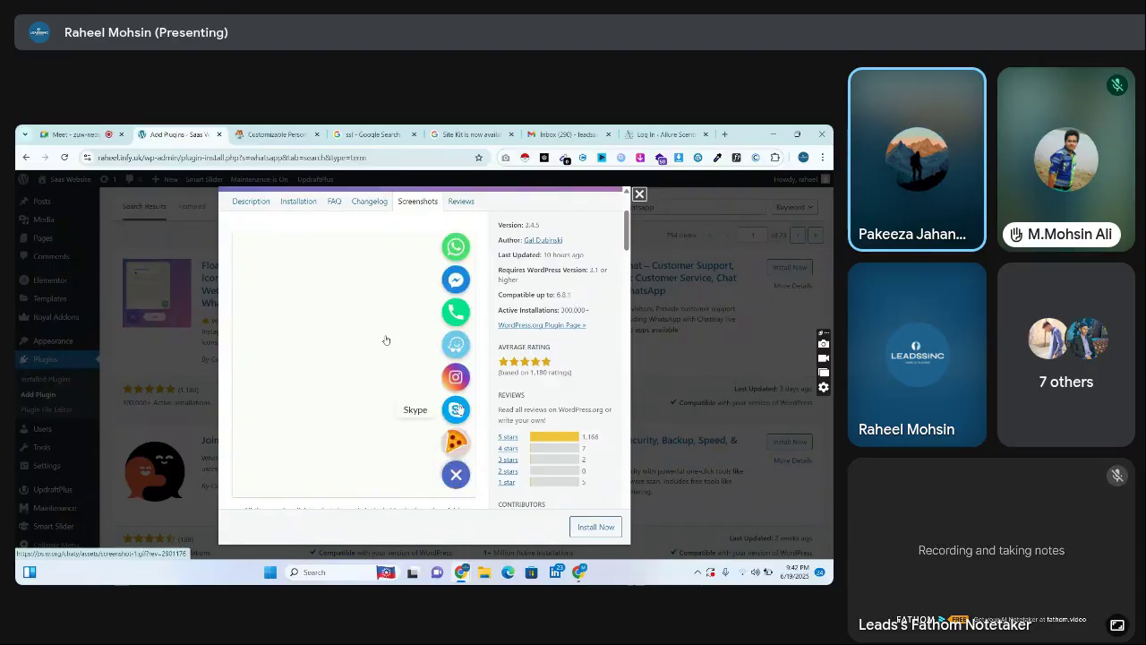
click(639, 193)
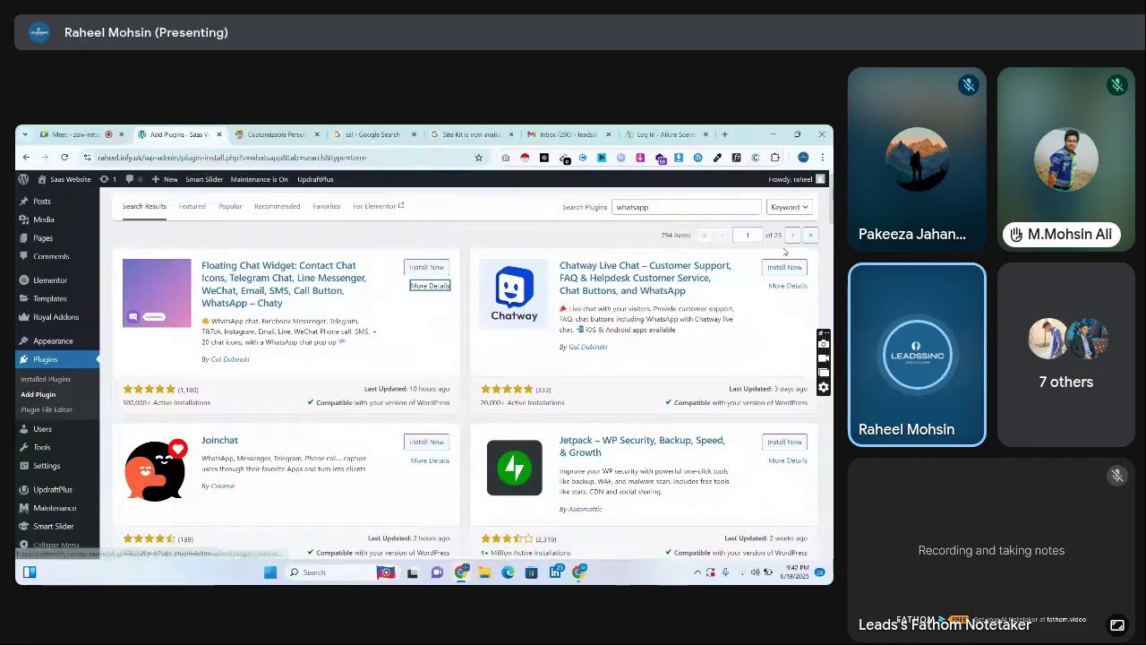
scroll(707, 240, down, 1)
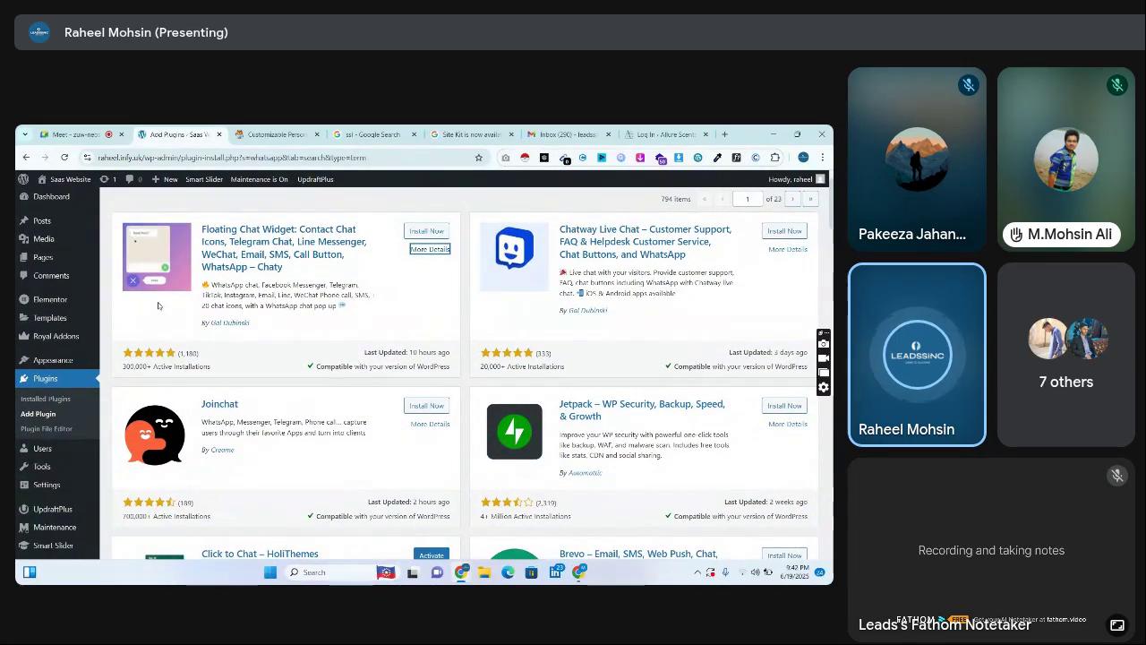
scroll(655, 288, up, 2)
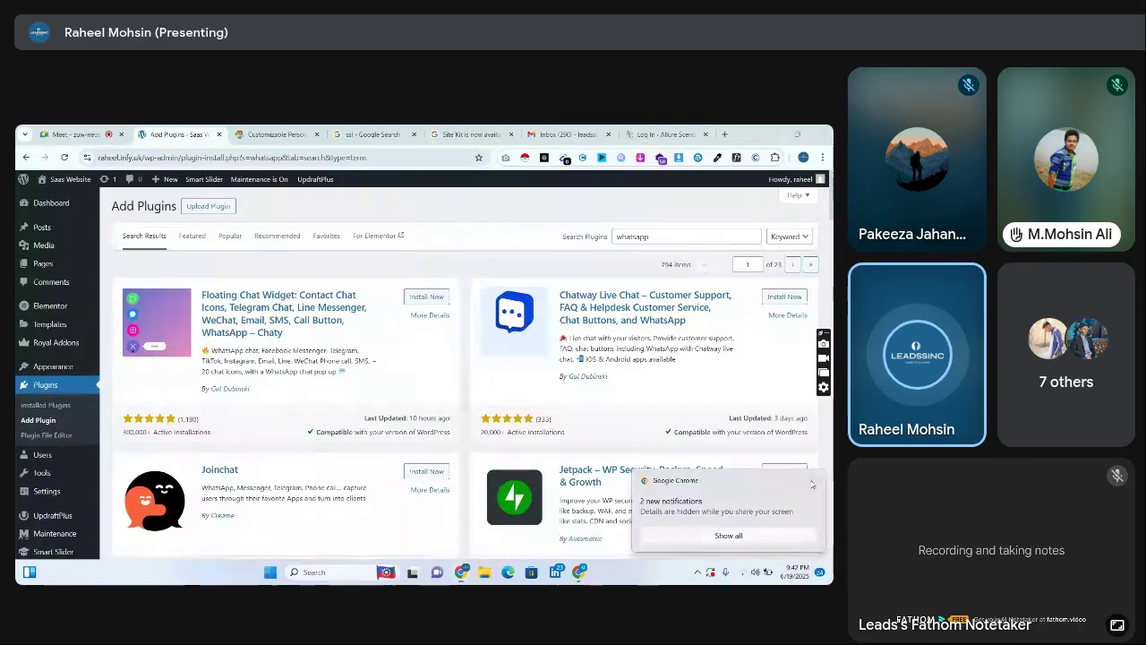
double_click(647, 237)
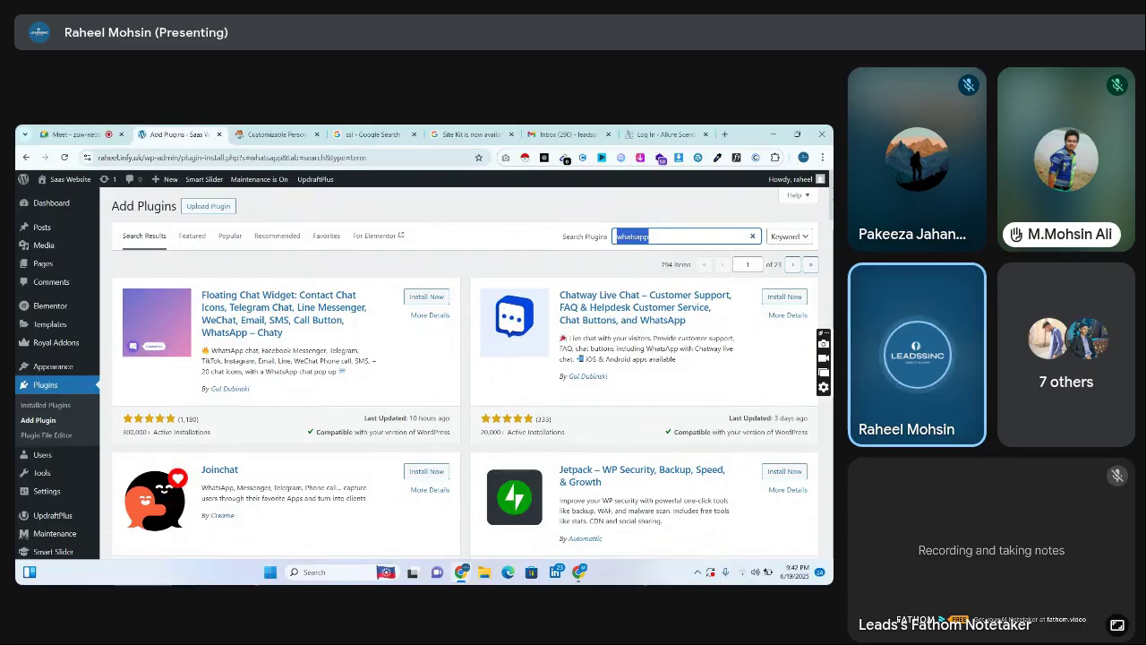
scroll(466, 376, down, 4)
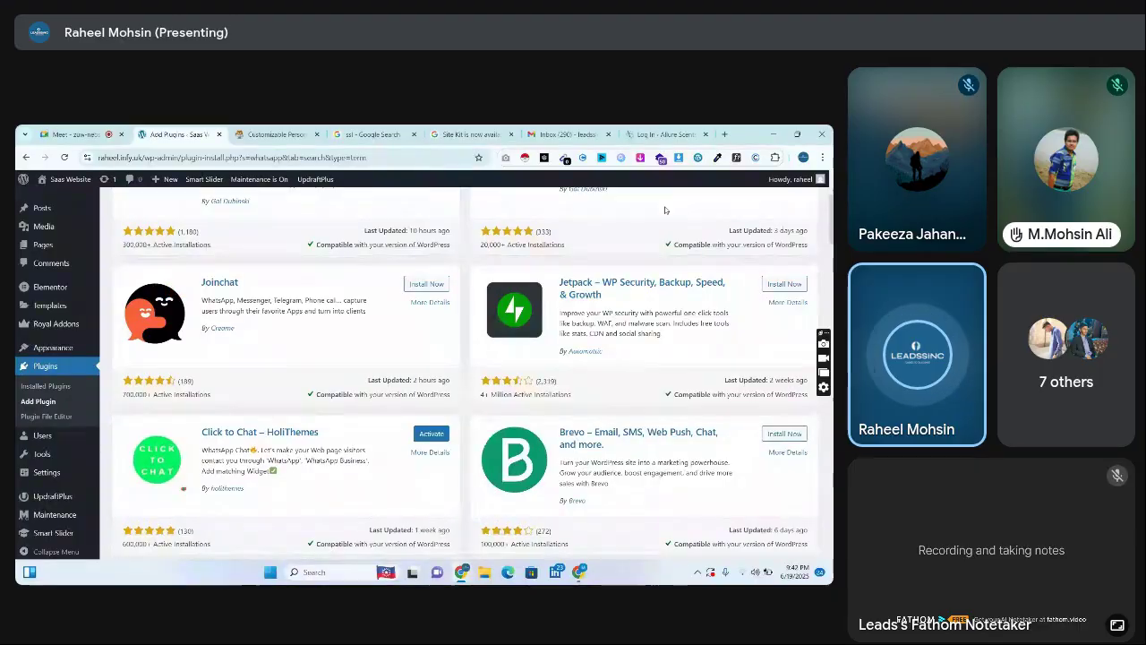
Open a new browser tab and go to youtube.com
click(726, 136)
text(you)
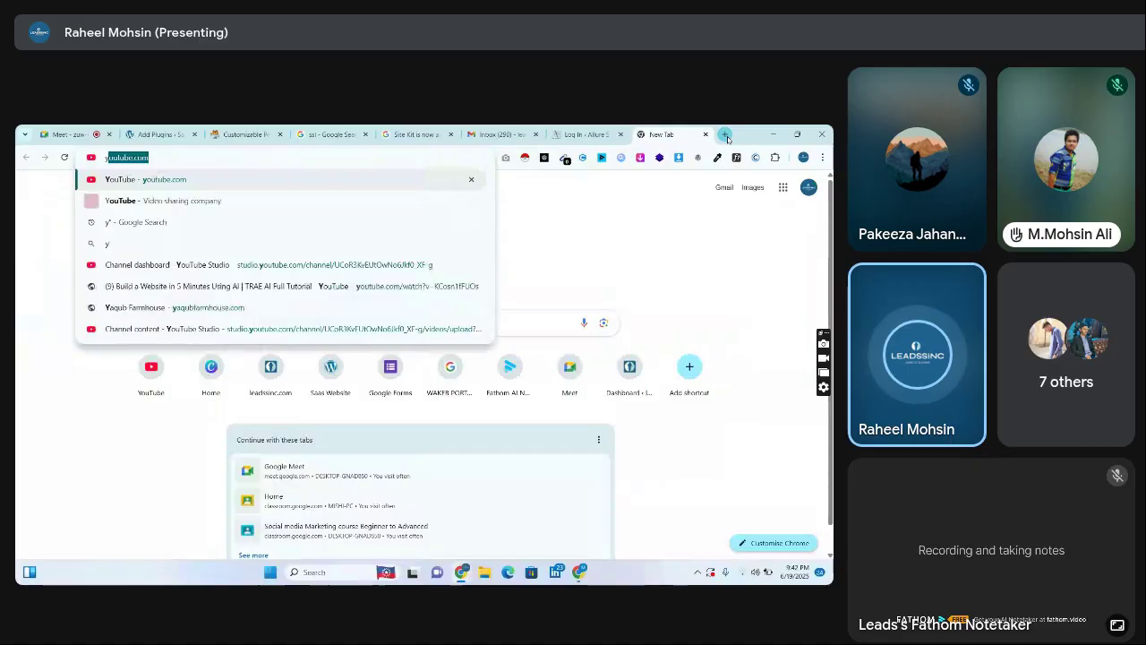
key(Return)
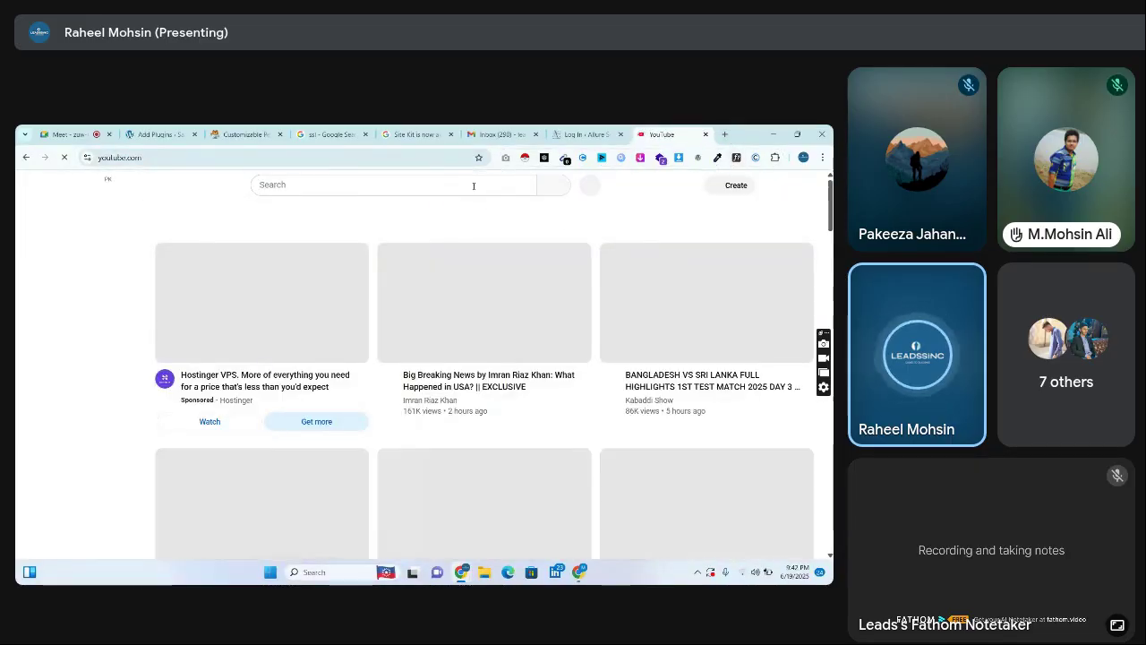
Search YouTube for 'popup notification on ecommerce store wordpres'
click(474, 186)
text(popup)
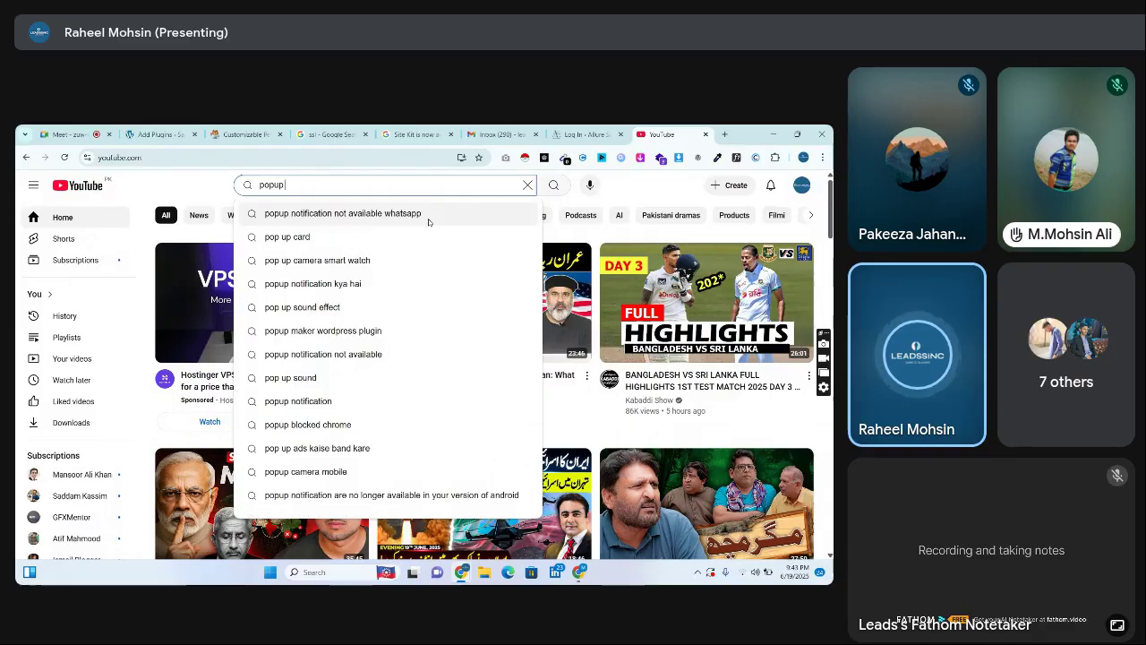
key(BackSpace)
key(BackSpace)
key(BackSpace)
key(BackSpace)
key(BackSpace)
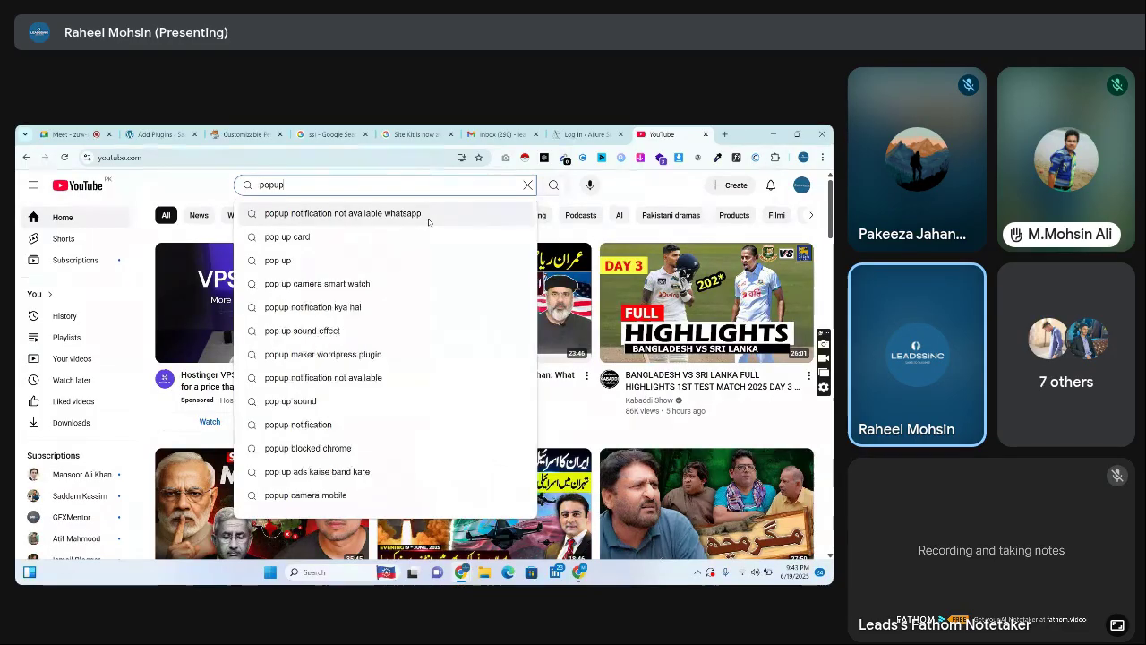
text(popup n)
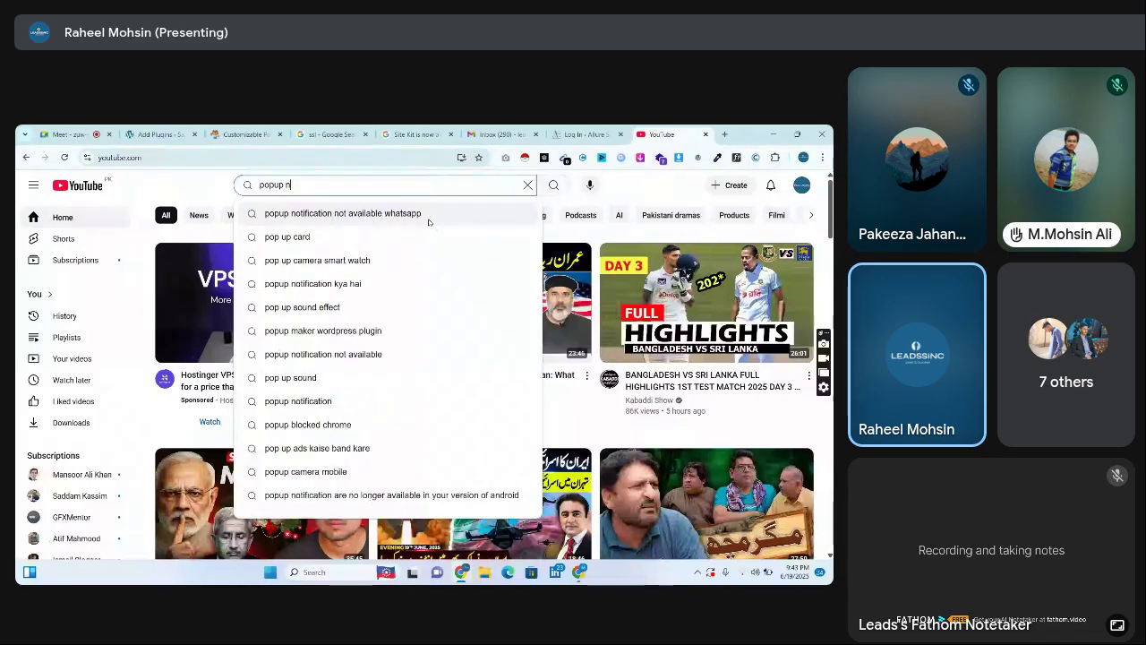
text(otification on)
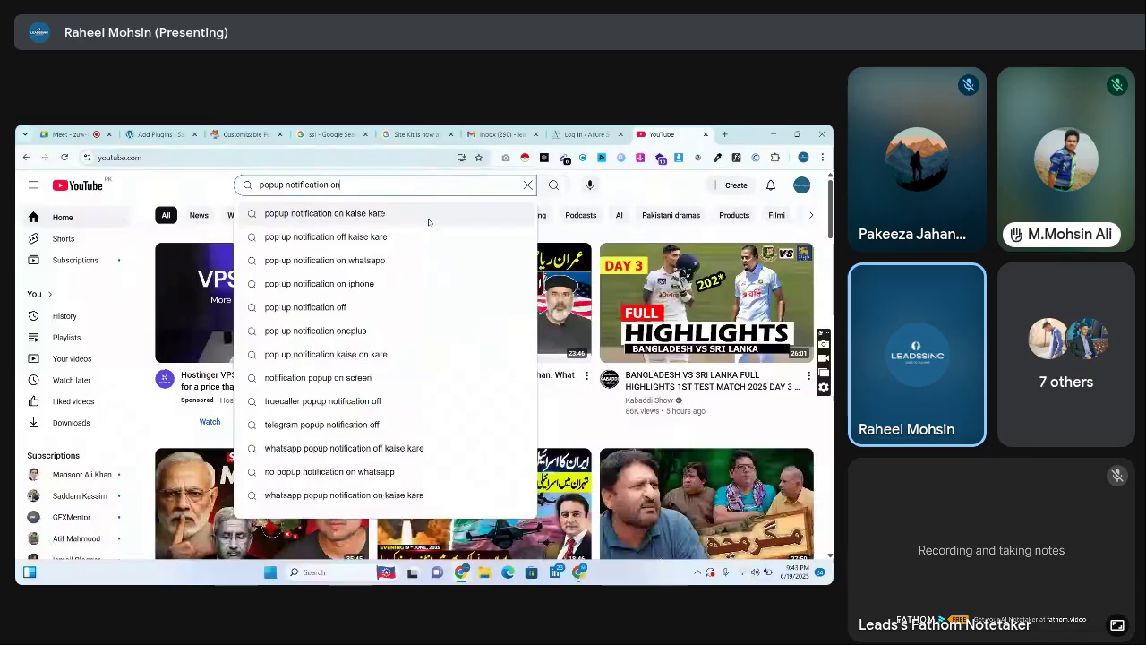
text( e)
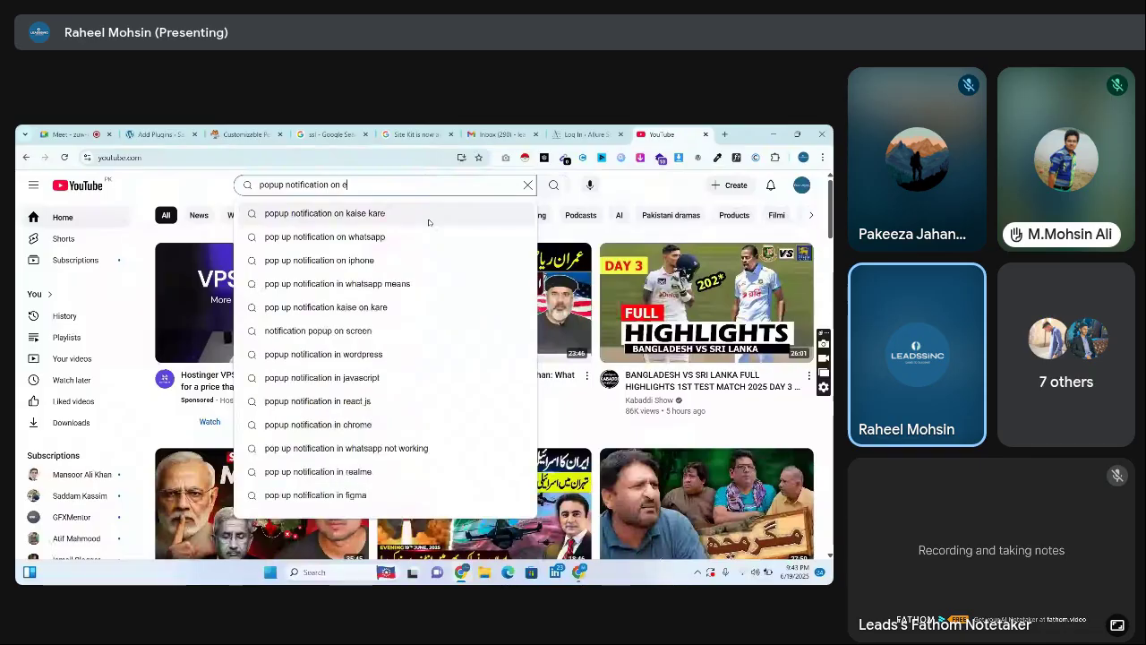
text(commerce store)
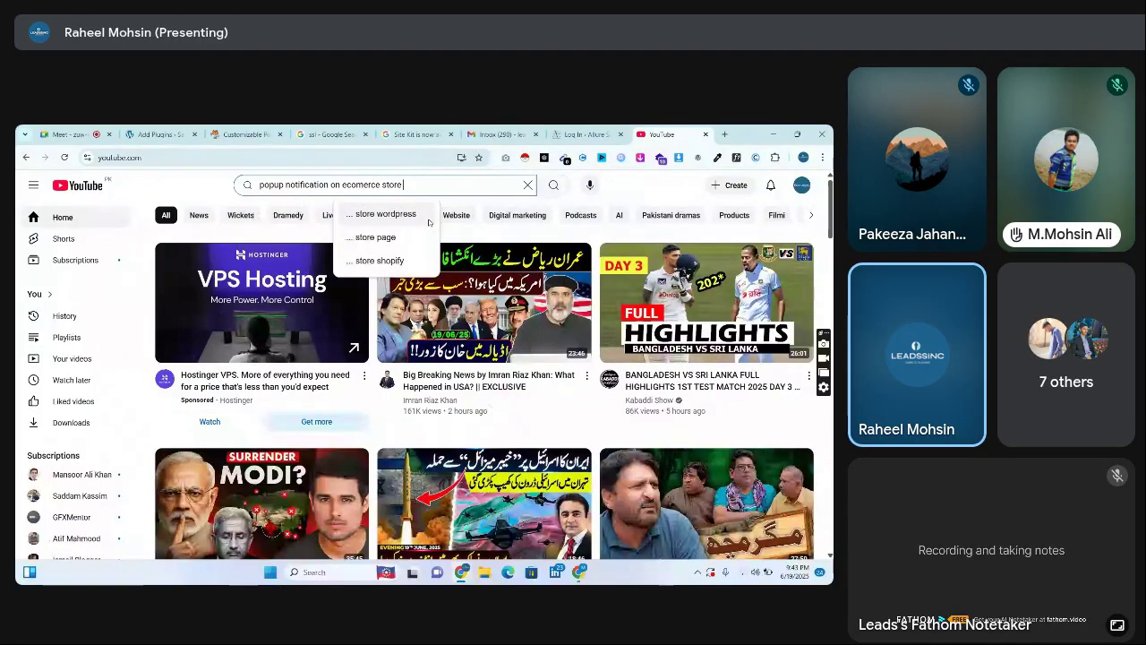
click(394, 214)
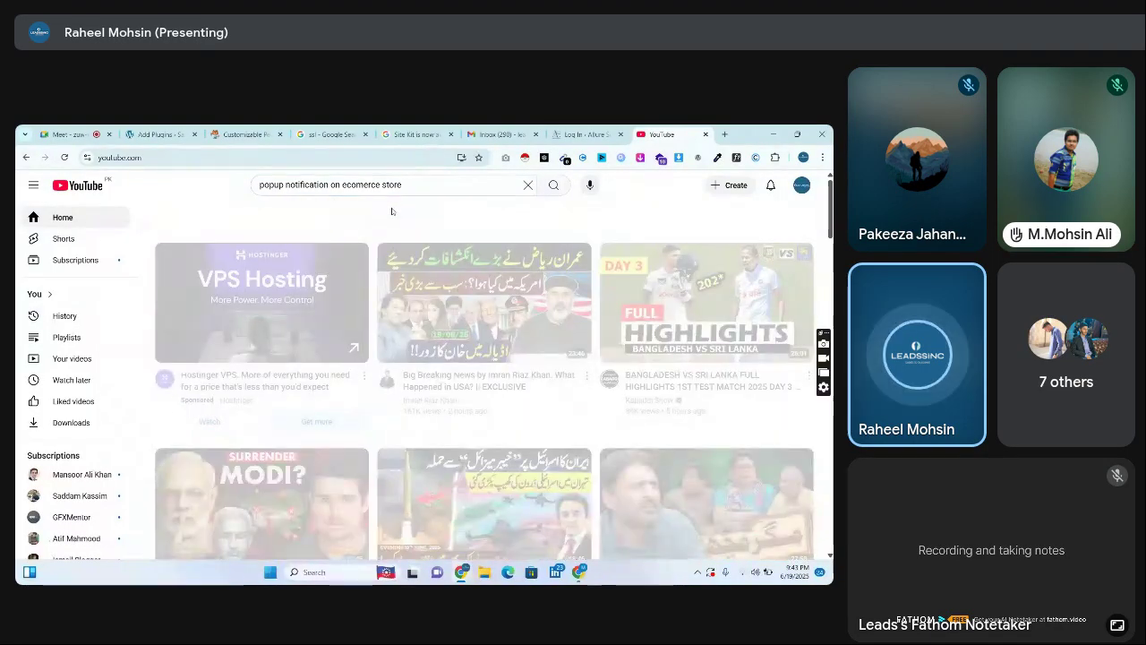
click(419, 186)
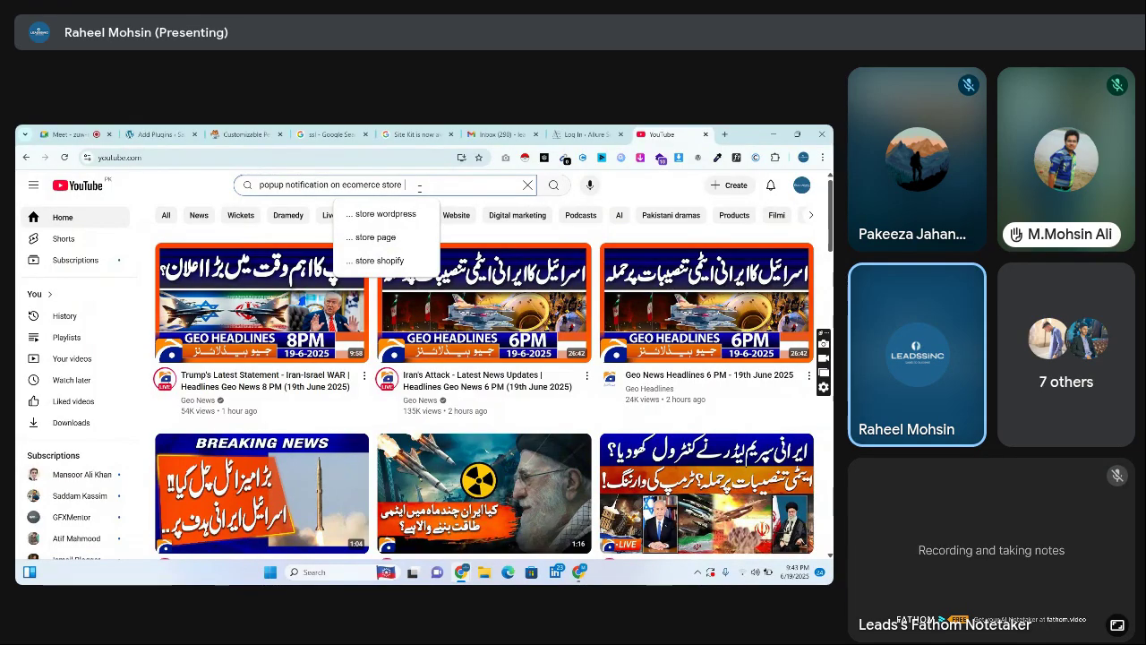
text(wordpres)
key(Return)
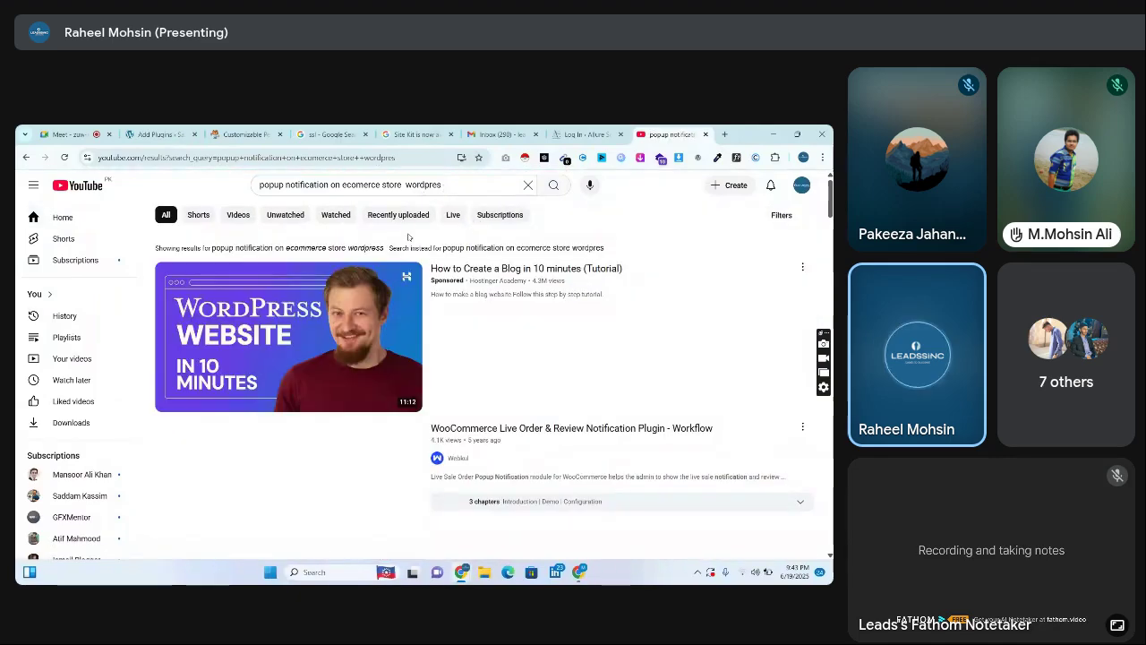
Browse the popup tutorial results, skipping ahead in a sales-notification preview, then return to the Log In tab
scroll(336, 336, down, 3)
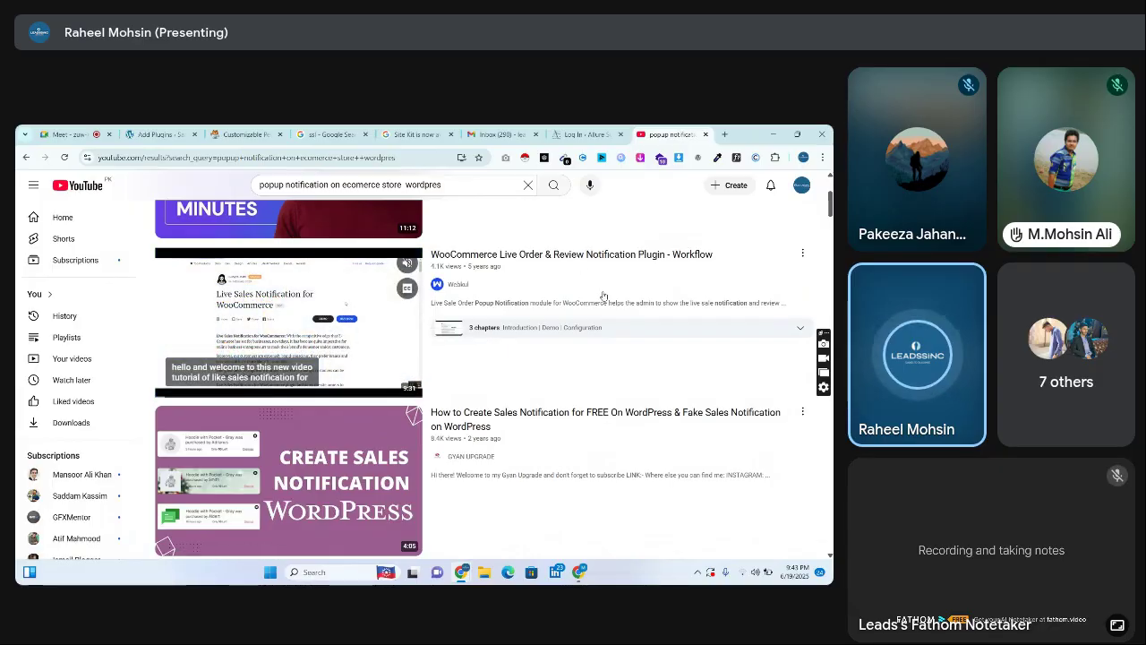
scroll(492, 377, down, 2)
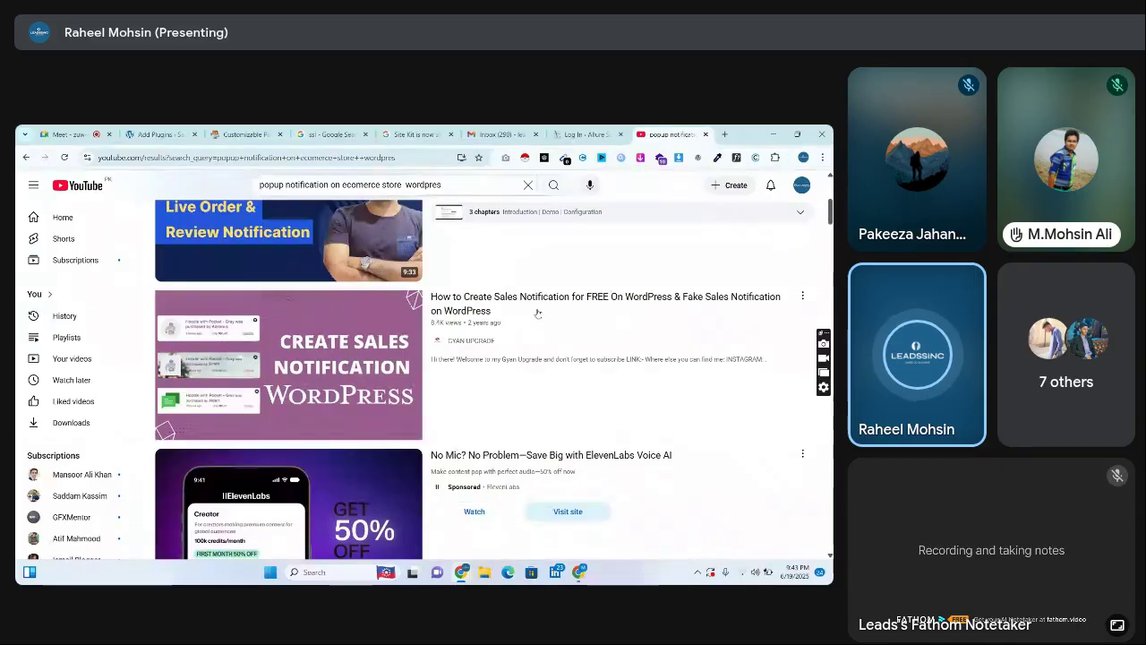
mouse_move(261, 350)
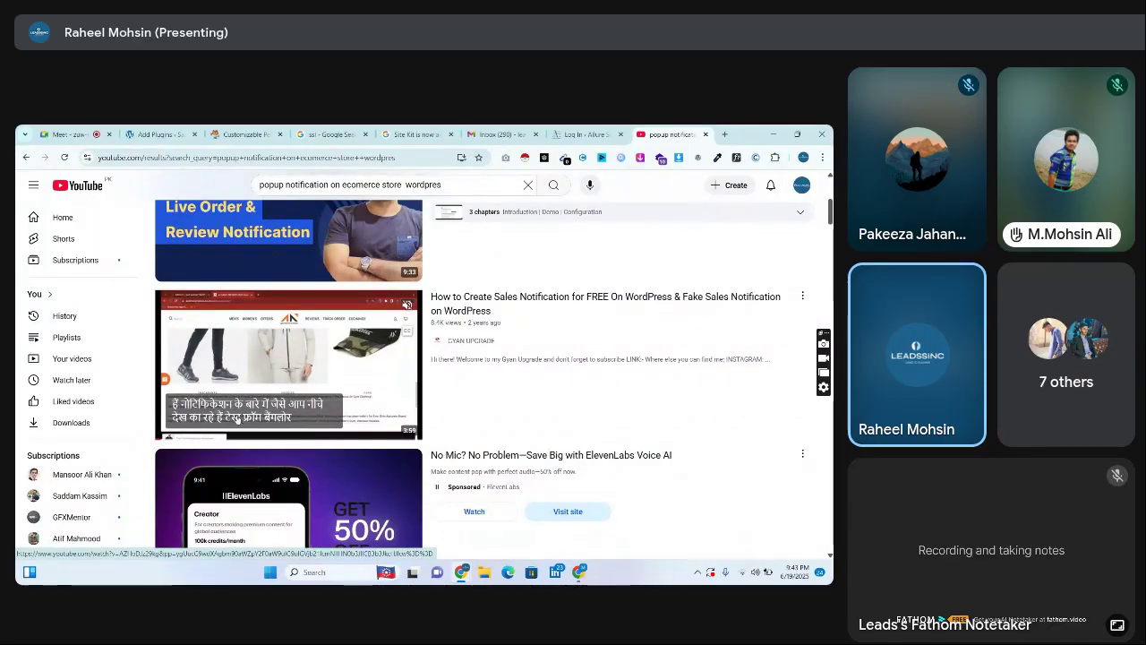
click(185, 438)
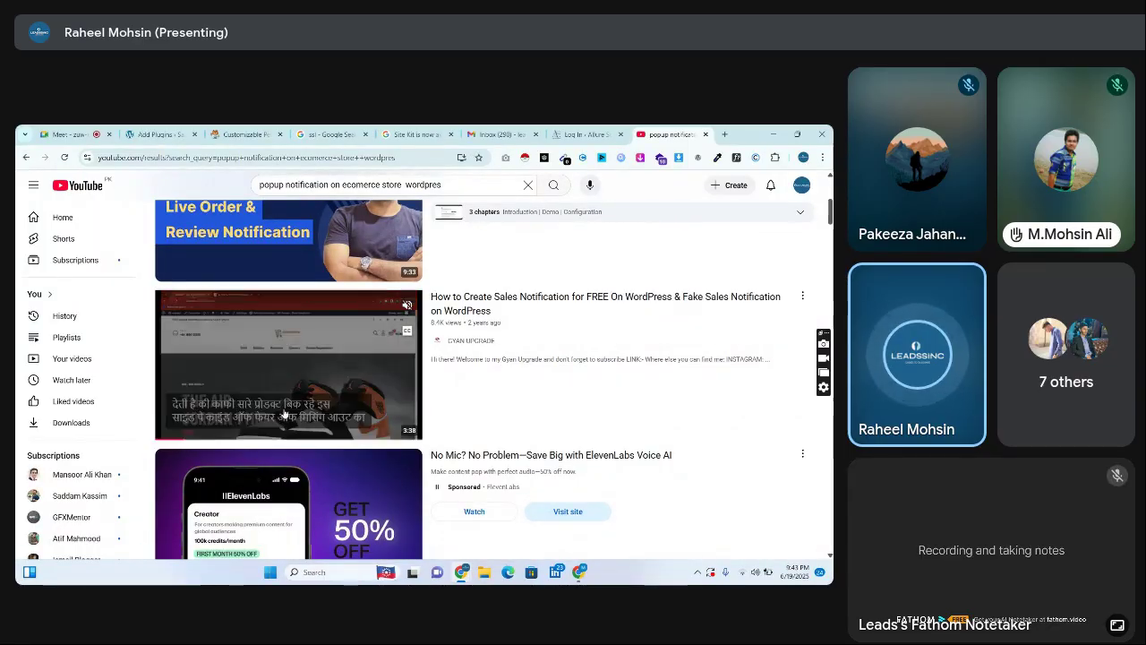
scroll(582, 309, down, 5)
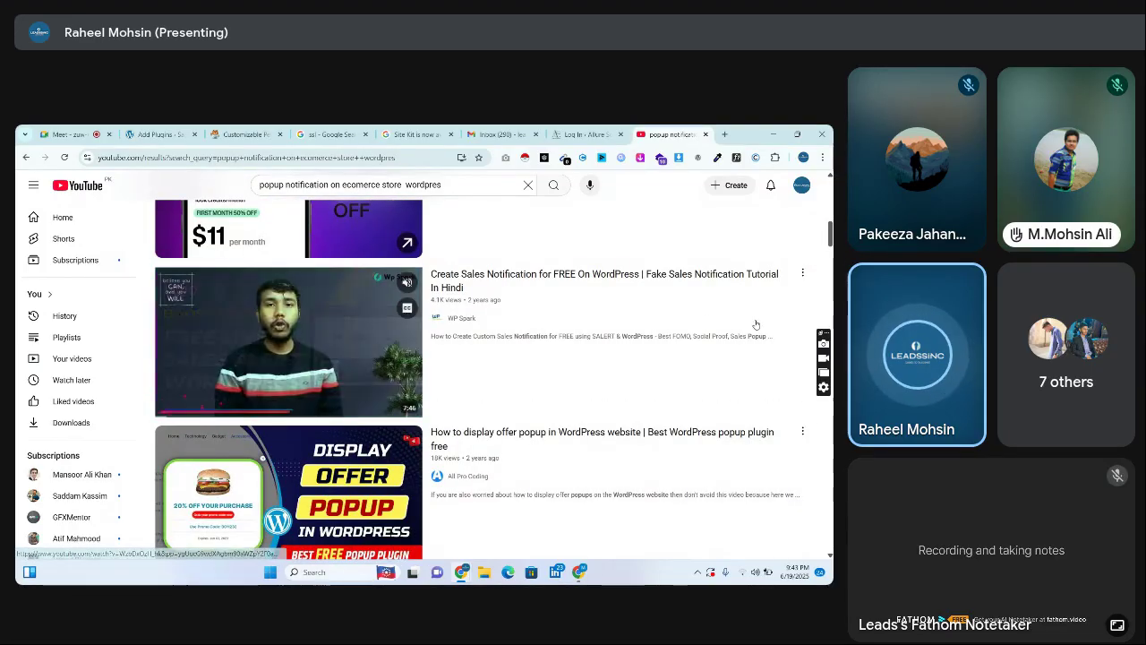
scroll(632, 291, down, 5)
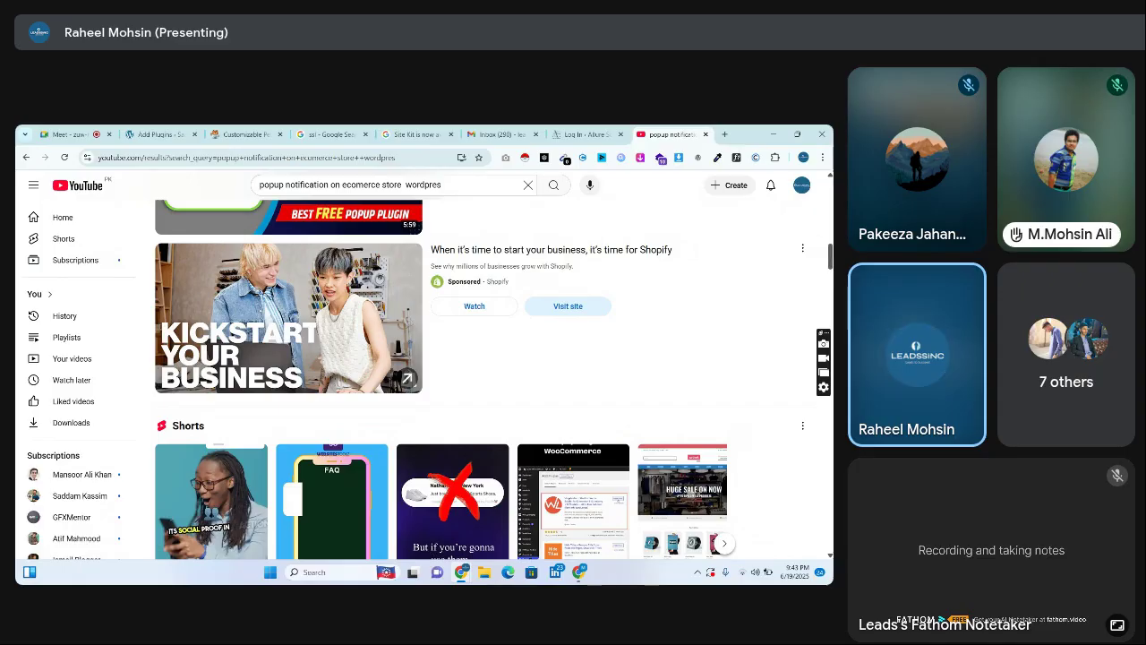
scroll(493, 376, down, 5)
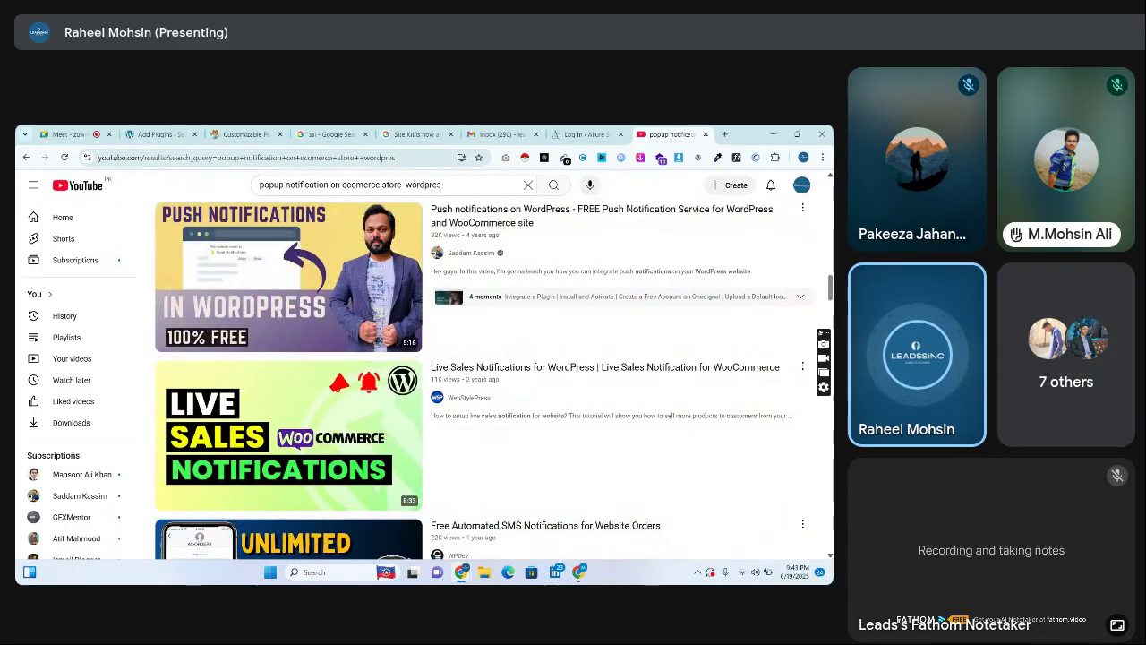
scroll(478, 377, down, 5)
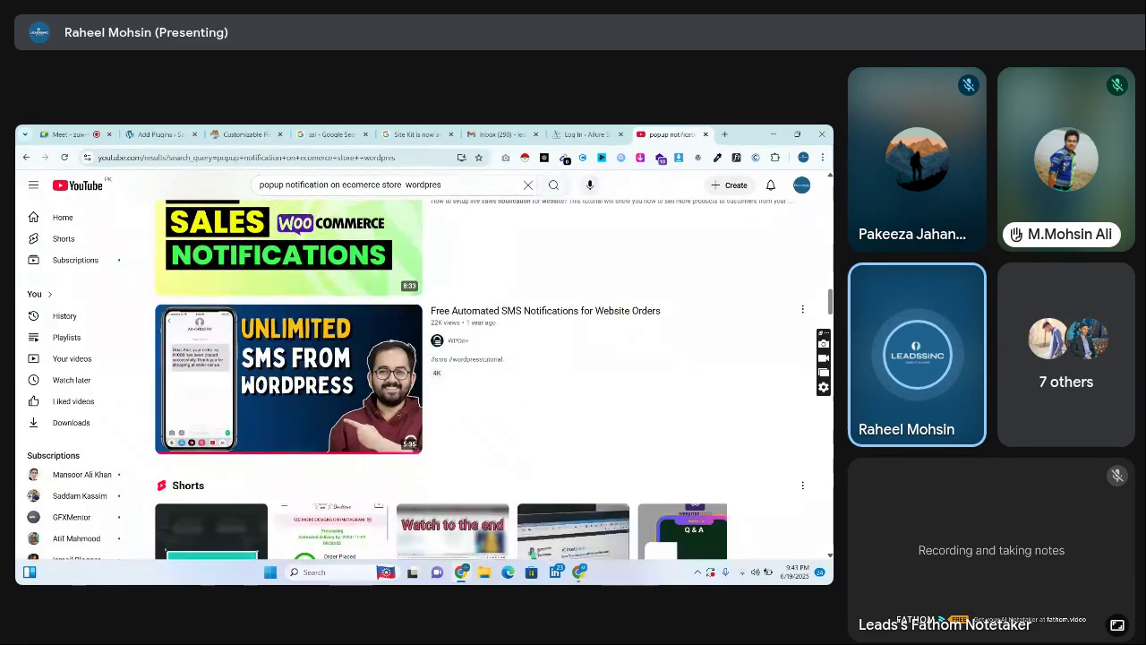
scroll(478, 376, down, 10)
scroll(479, 376, down, 10)
scroll(665, 246, down, 7)
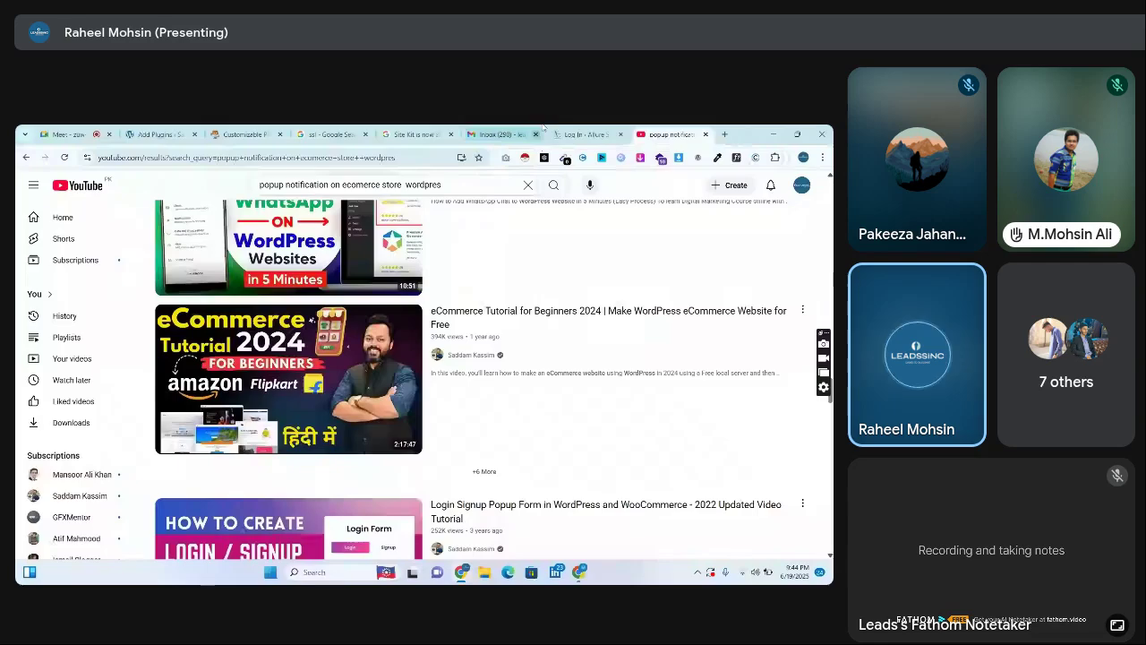
click(566, 134)
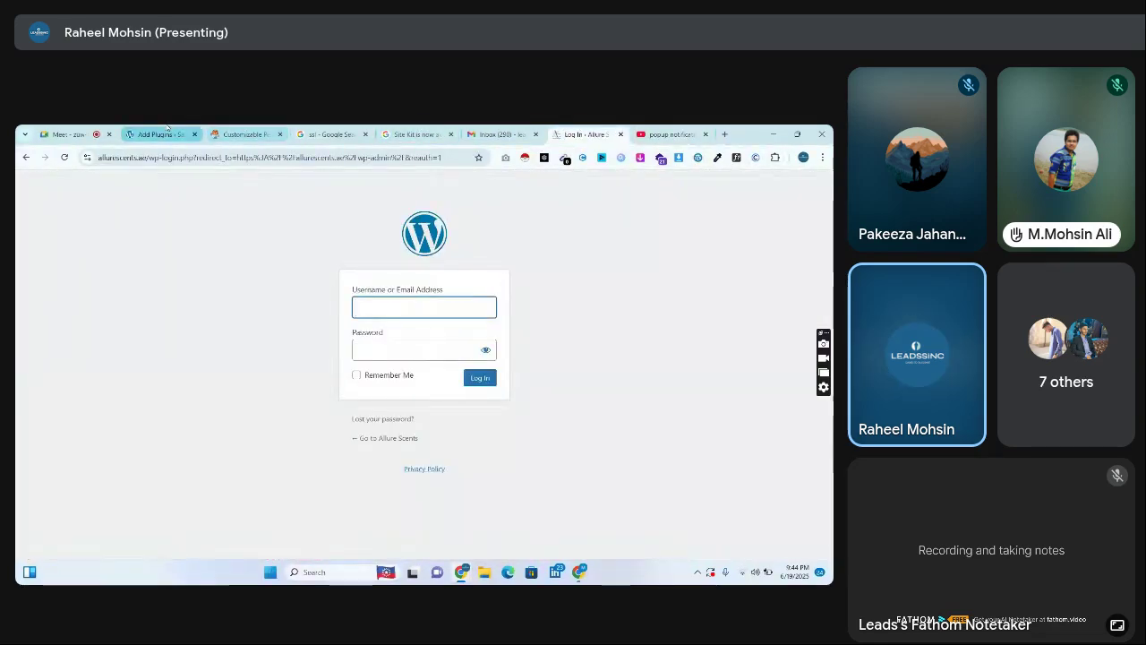
Return to the whatsapp plugin search results and scroll through them
click(167, 128)
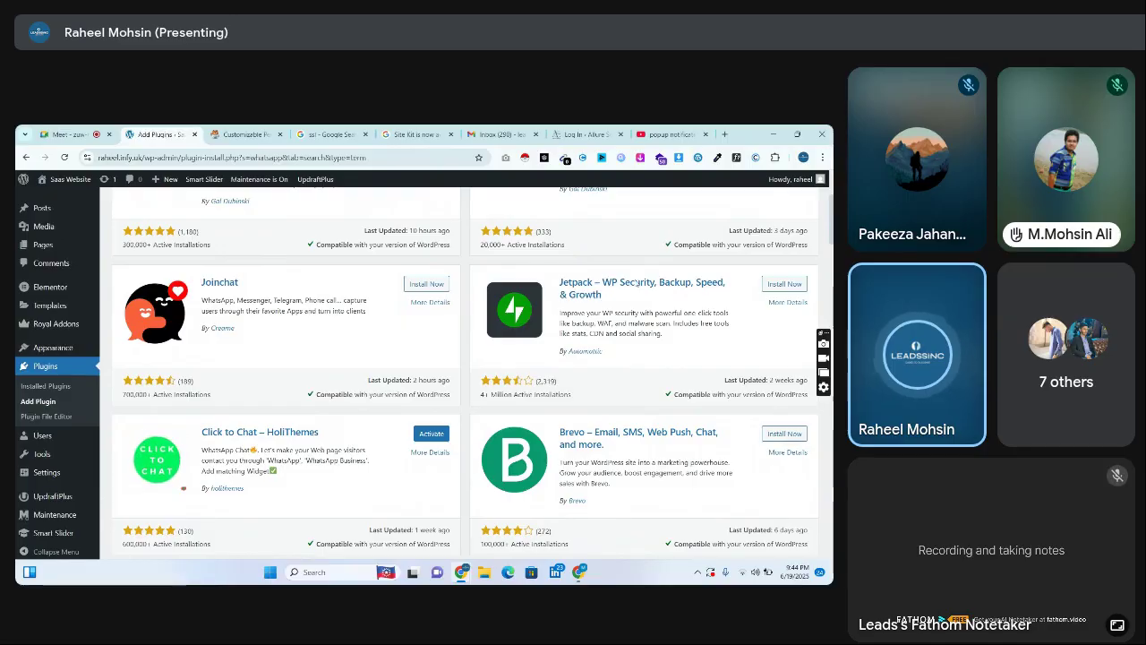
scroll(466, 376, down, 5)
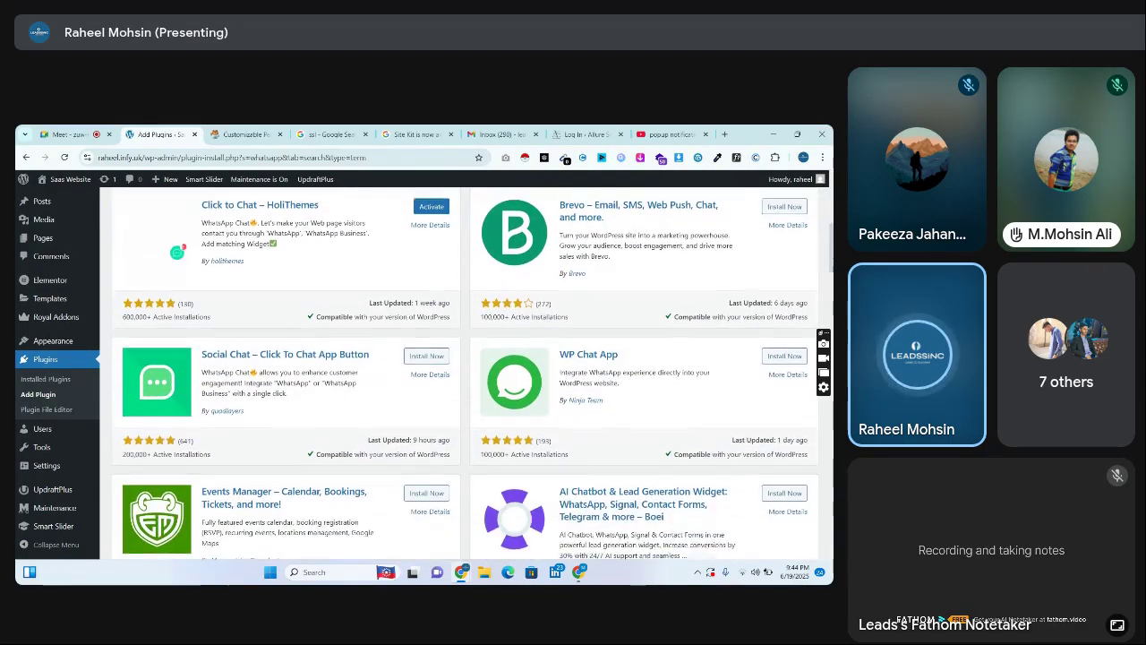
scroll(815, 194, up, 5)
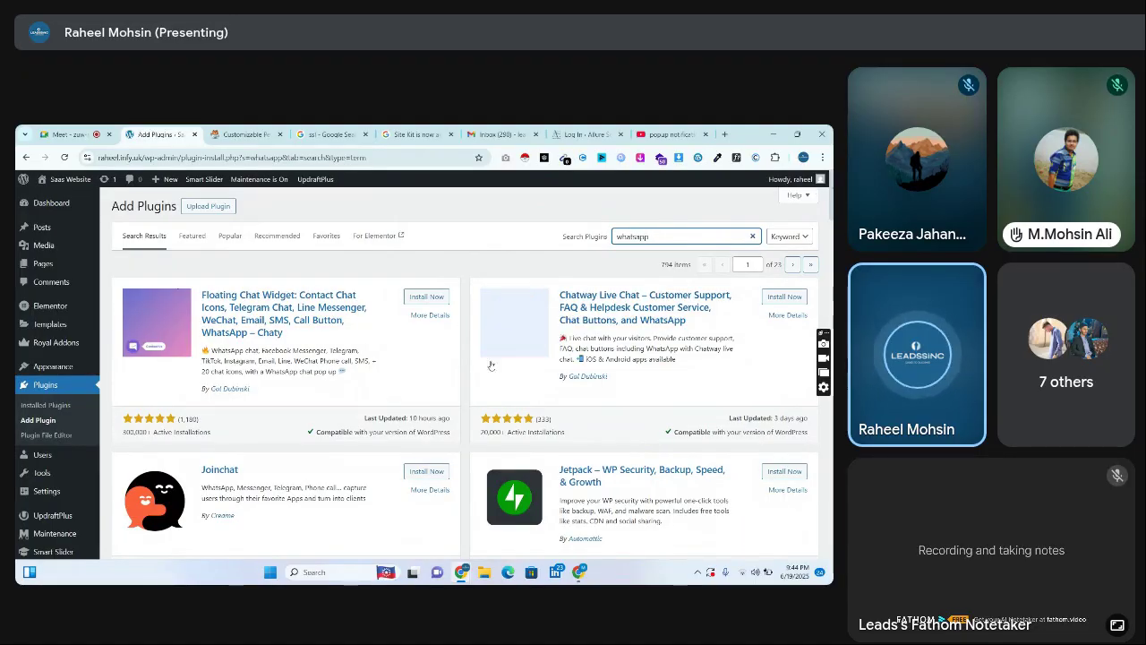
scroll(247, 338, down, 8)
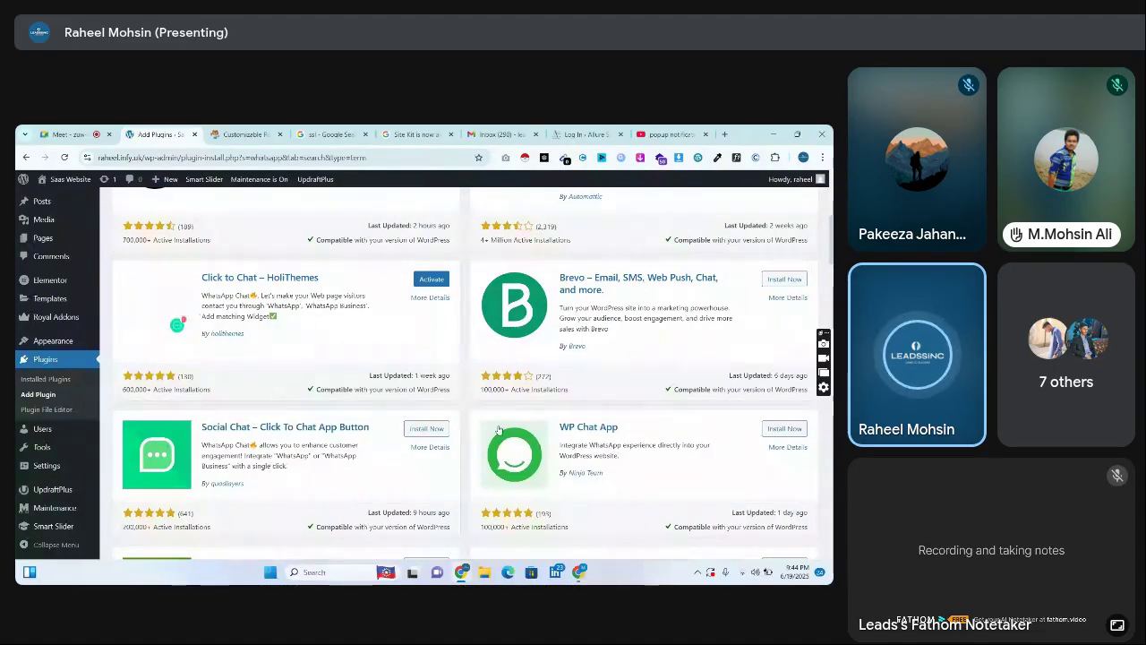
scroll(751, 281, down, 7)
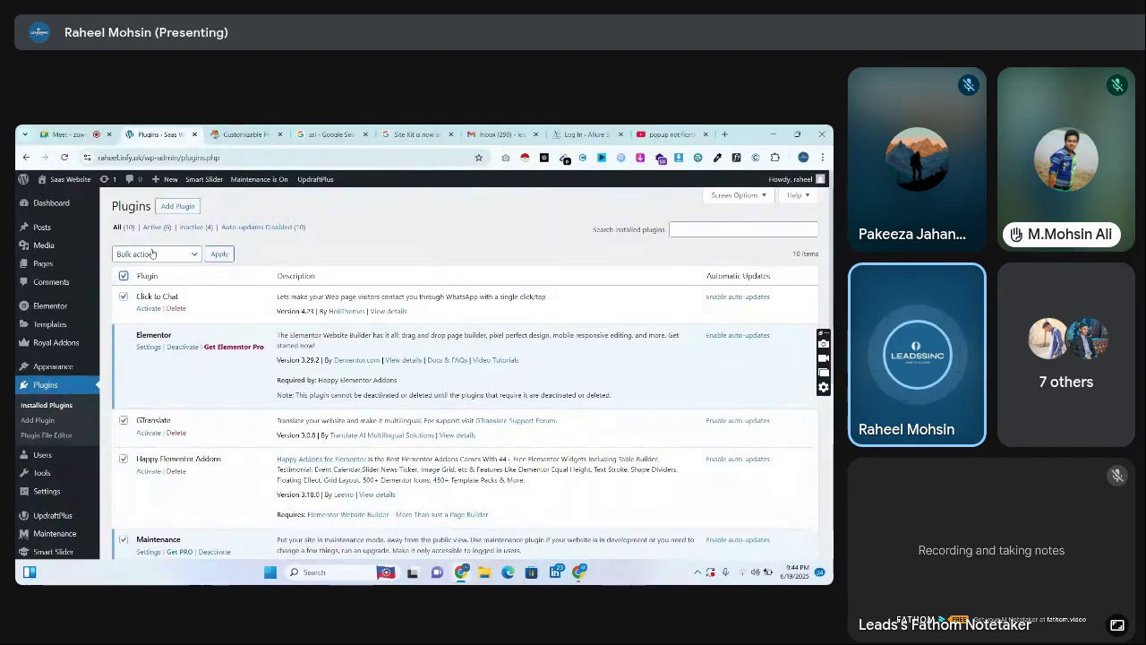
Bulk-activate the ticked plugins using Bulk actions > Activate
click(153, 254)
click(146, 284)
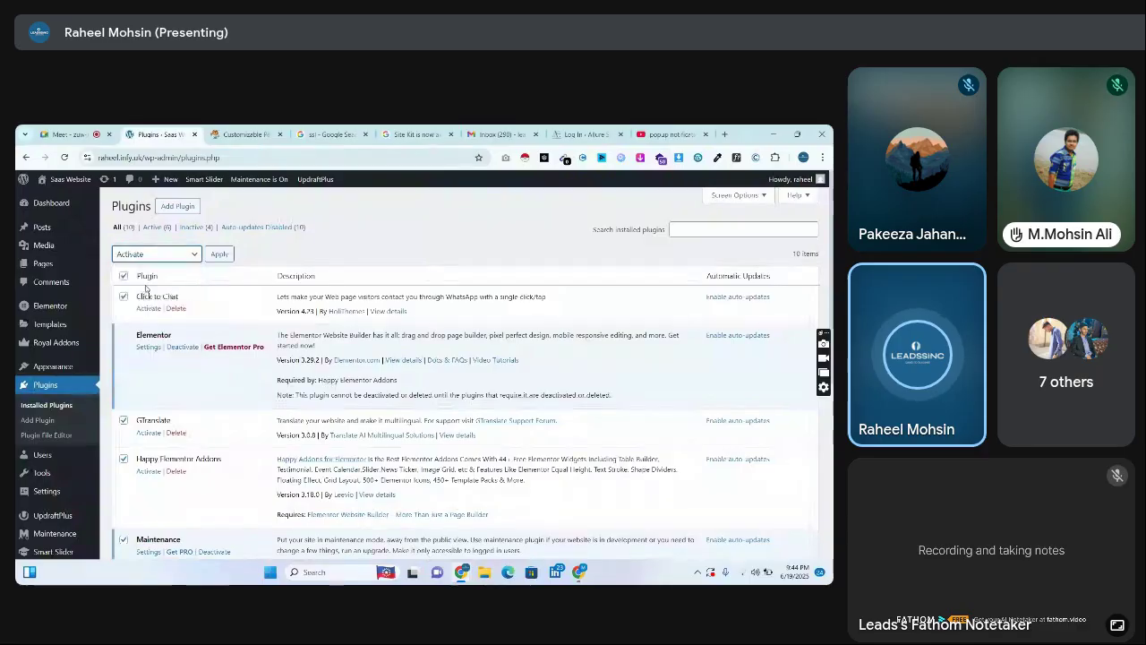
click(218, 255)
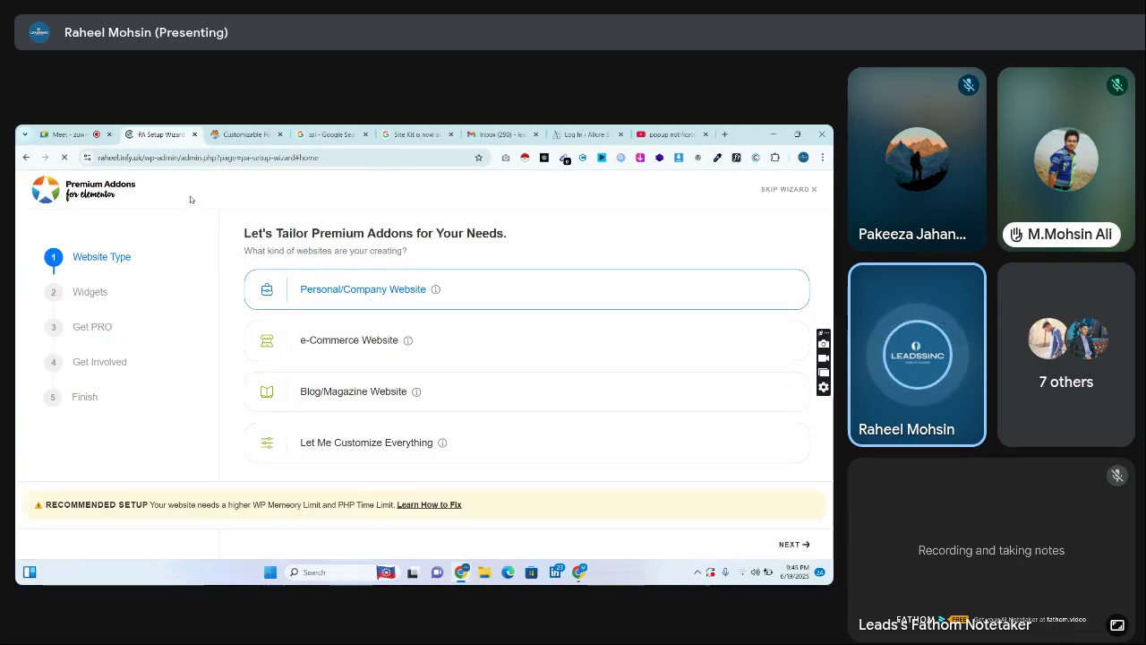
Trim the address back to /wp-admin to skip the Premium Addons wizard and load the Dashboard
click(269, 157)
drag(343, 158, 210, 158)
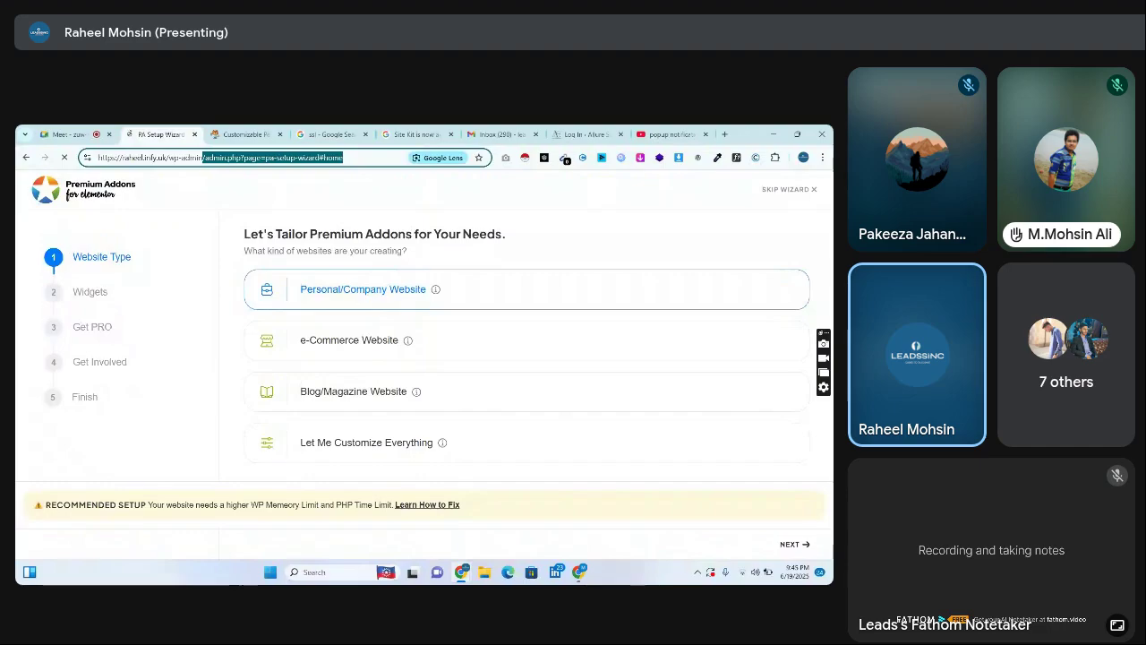
key(BackSpace)
key(Return)
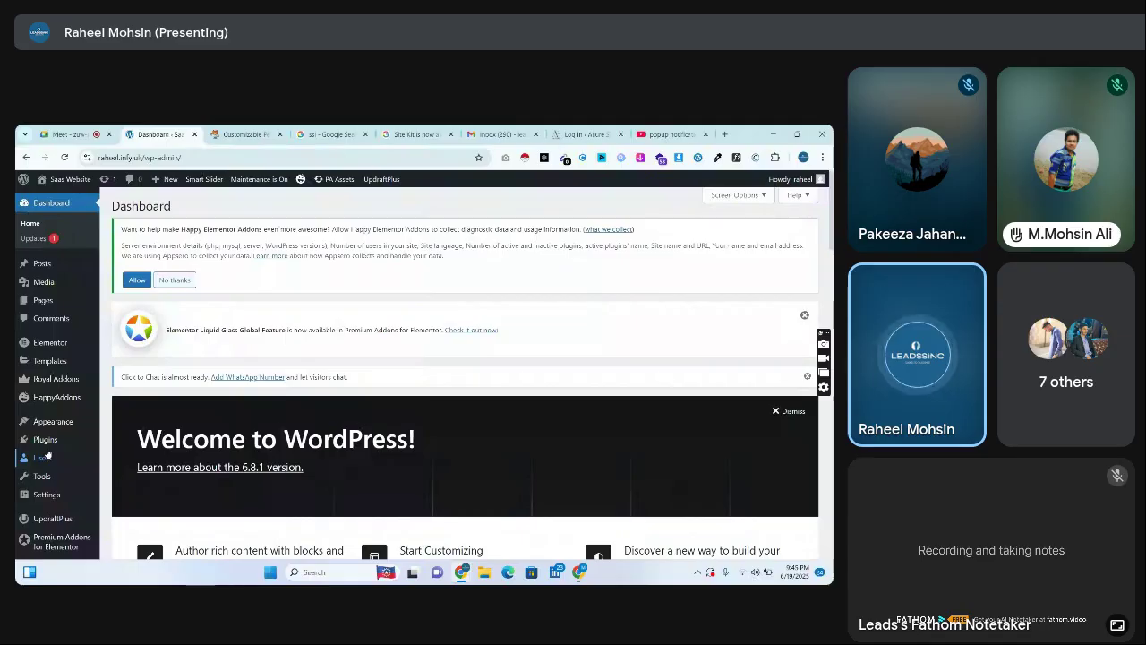
Go to the installed plugins page and close five unneeded browser tabs
click(45, 440)
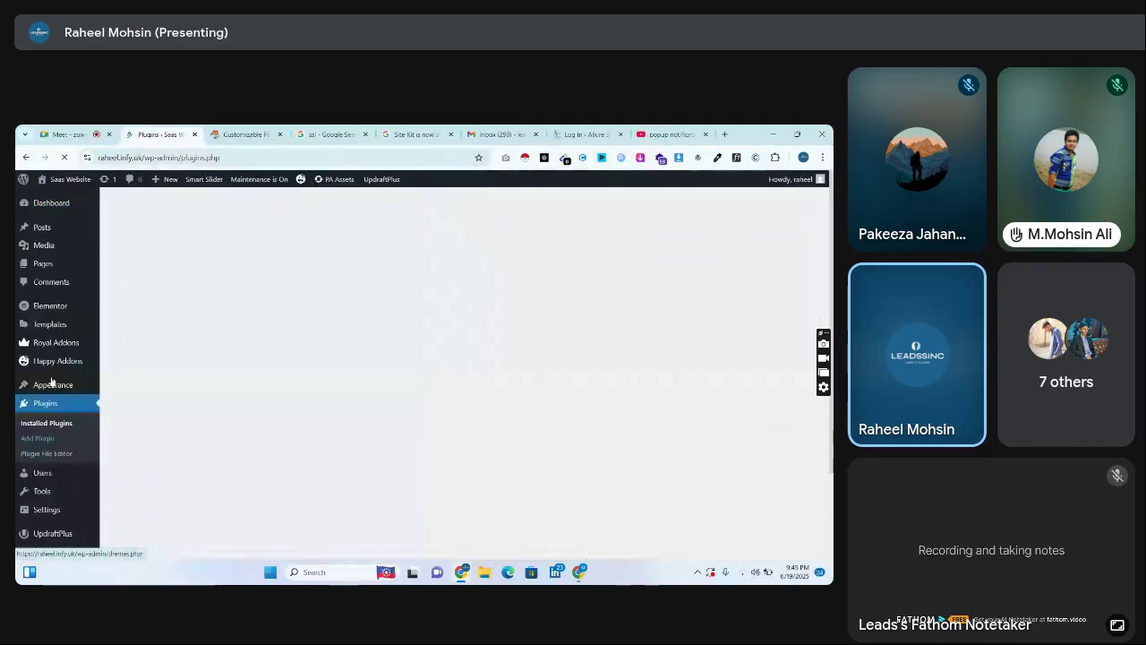
mouse_move(56, 182)
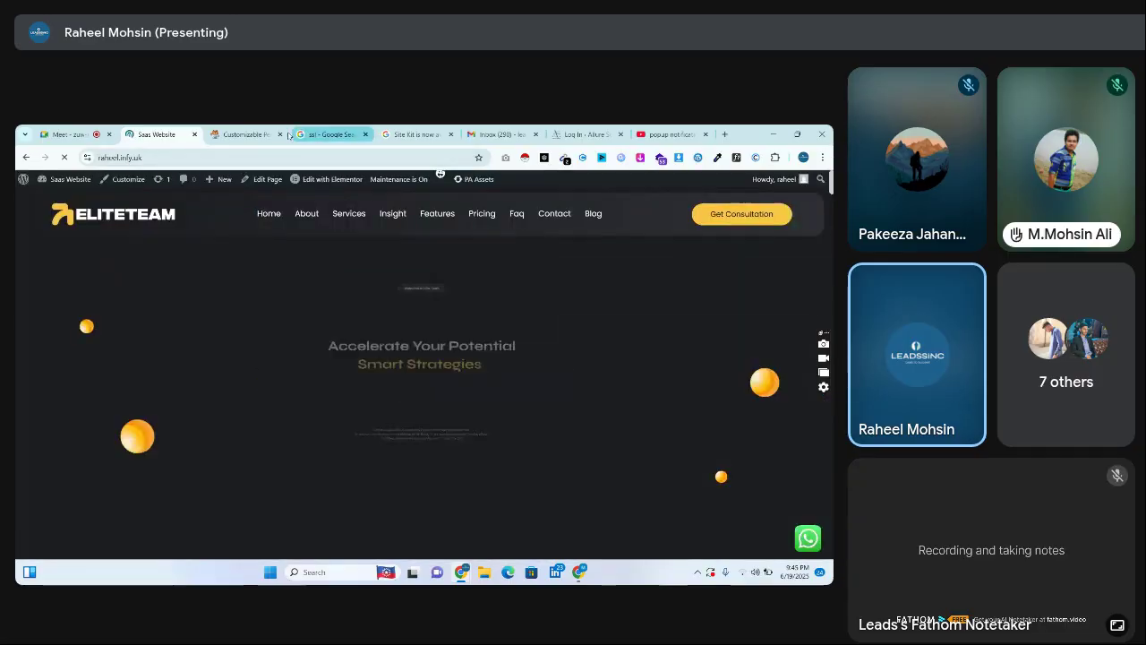
click(246, 134)
click(281, 134)
click(280, 134)
click(280, 135)
click(281, 134)
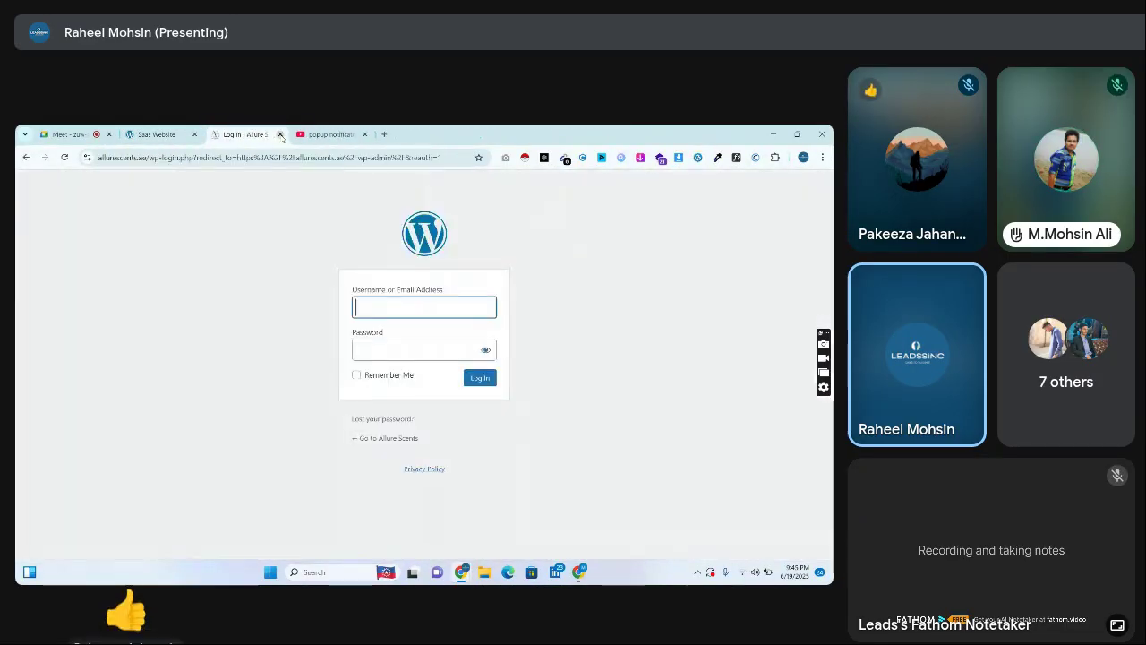
click(280, 135)
Switch to the Saas Website tab showing the WhatsApp button, then return to the Dashboard via the site name
click(170, 130)
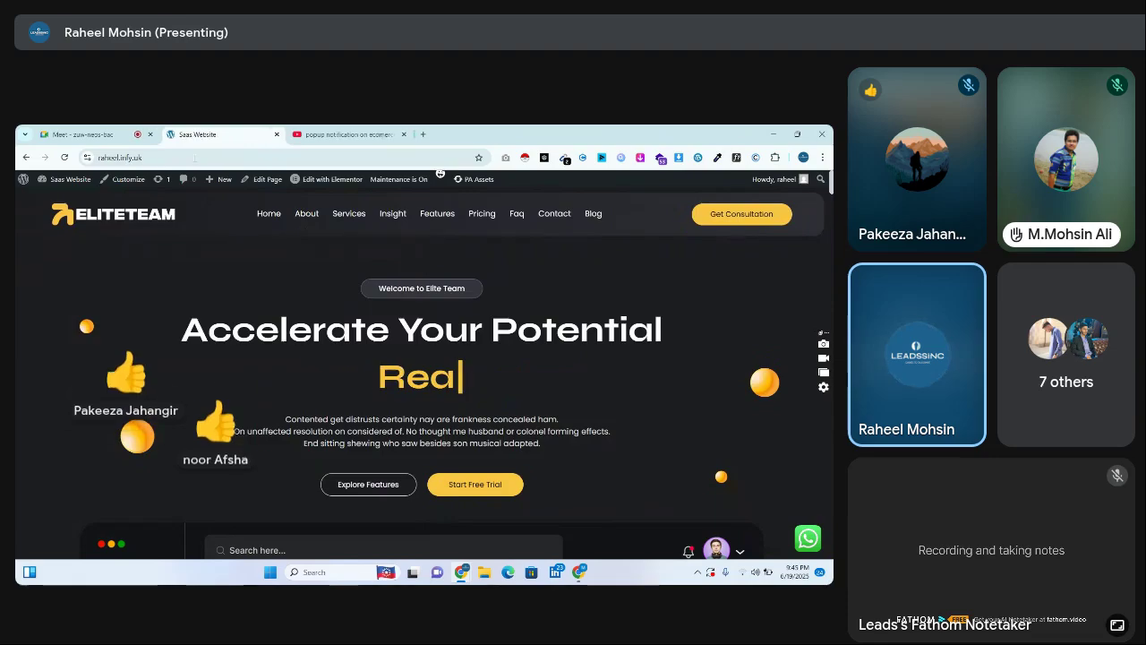
click(105, 133)
click(193, 135)
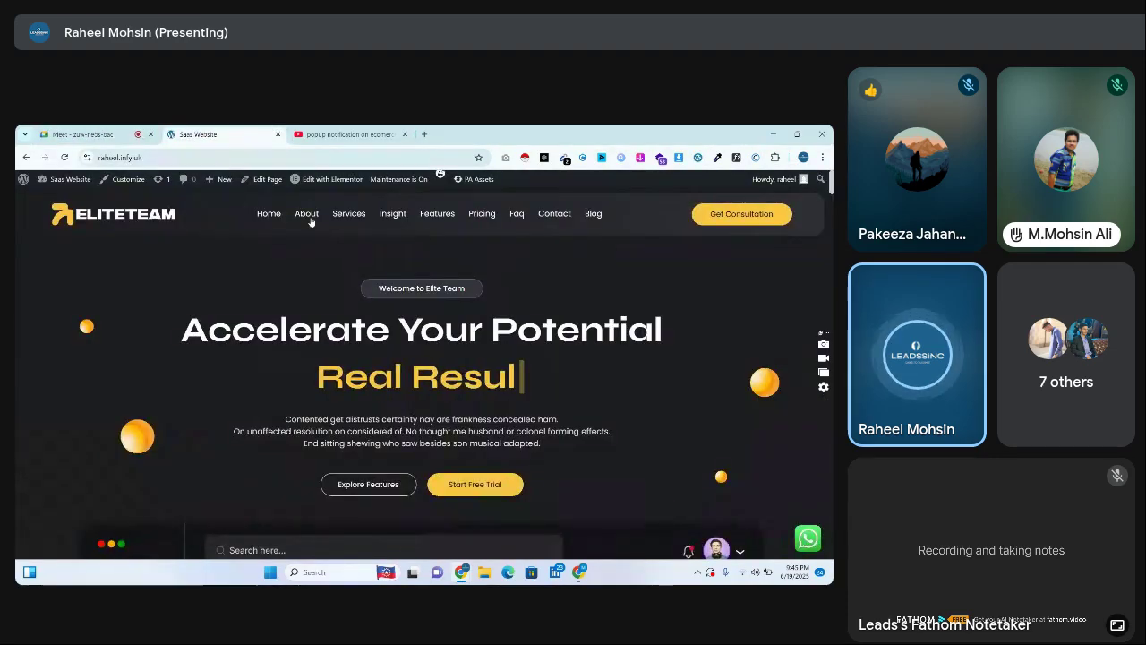
click(72, 178)
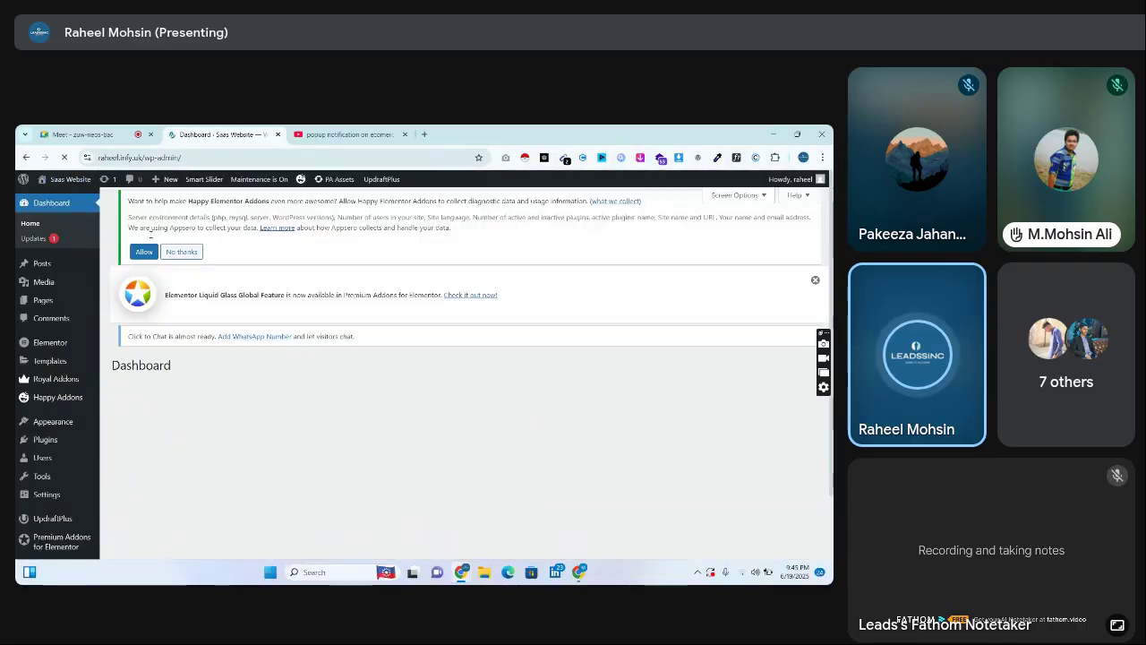
Open GTranslate's settings from the installed plugins list
click(68, 443)
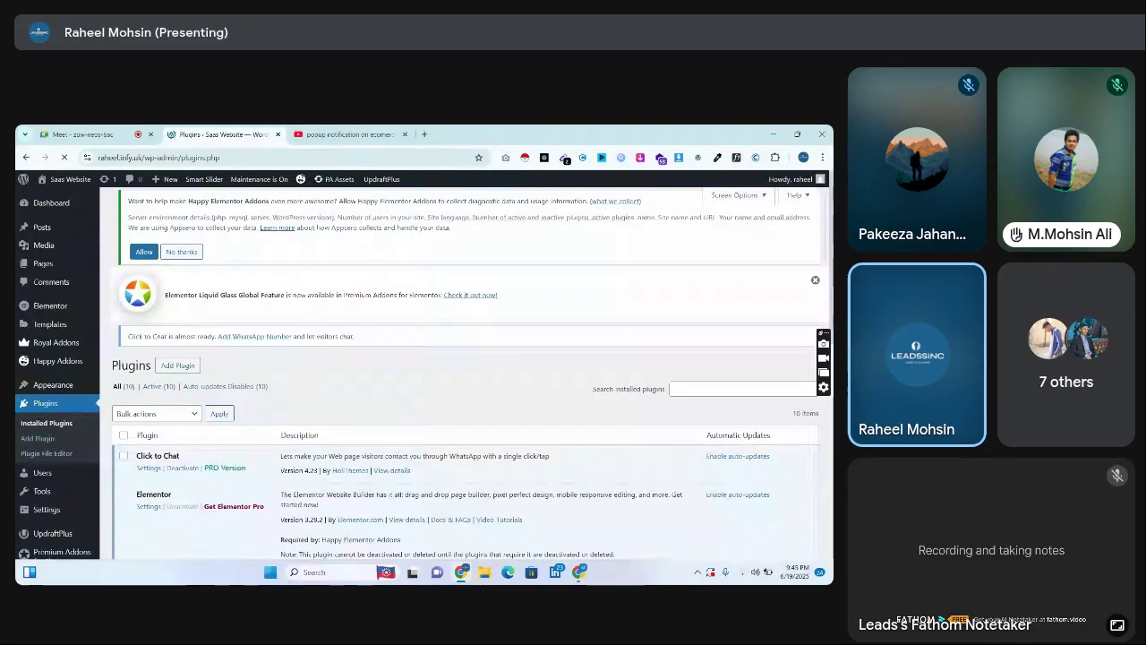
scroll(809, 329, down, 1)
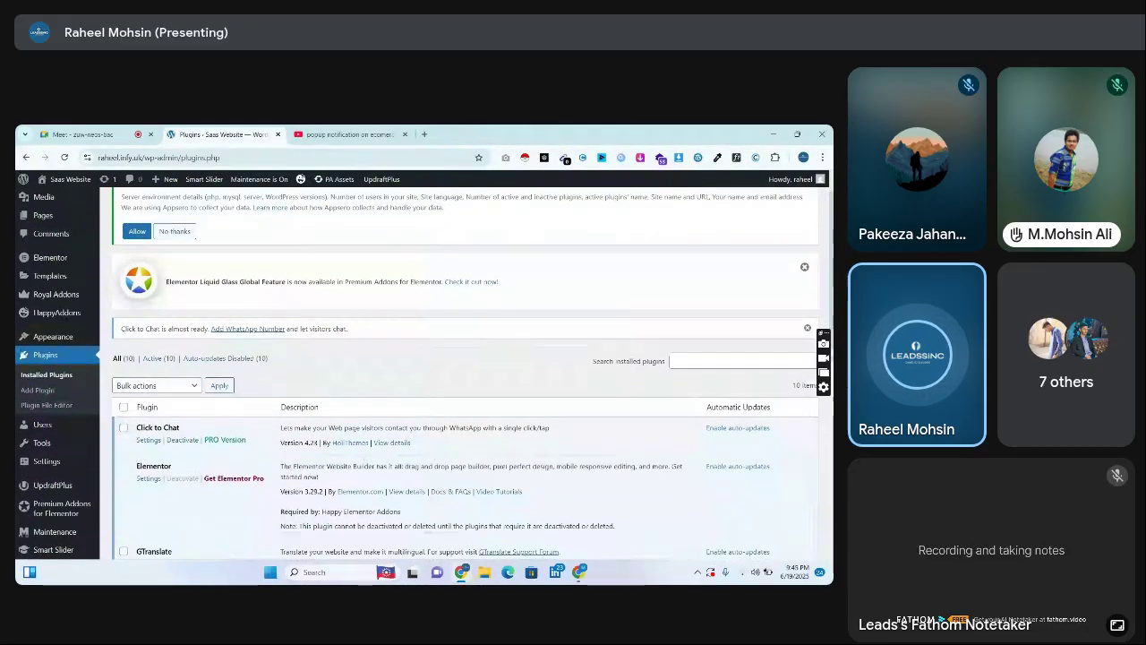
scroll(231, 255, down, 4)
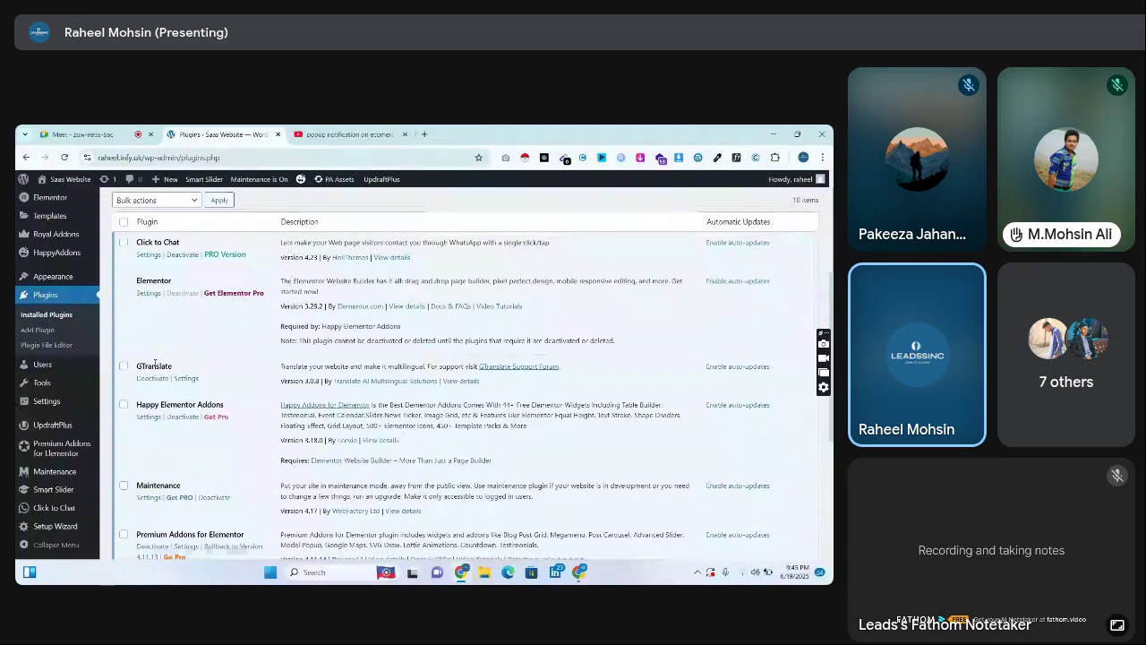
click(187, 379)
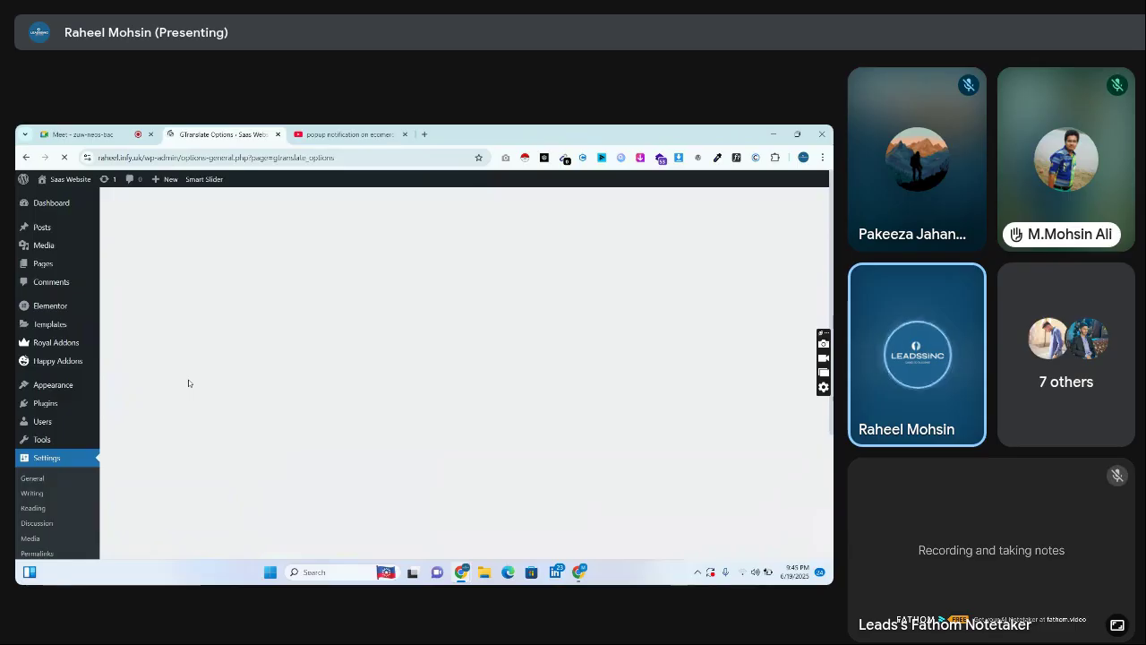
Keep Translate from set to English and save the Float widget settings
scroll(727, 248, down, 3)
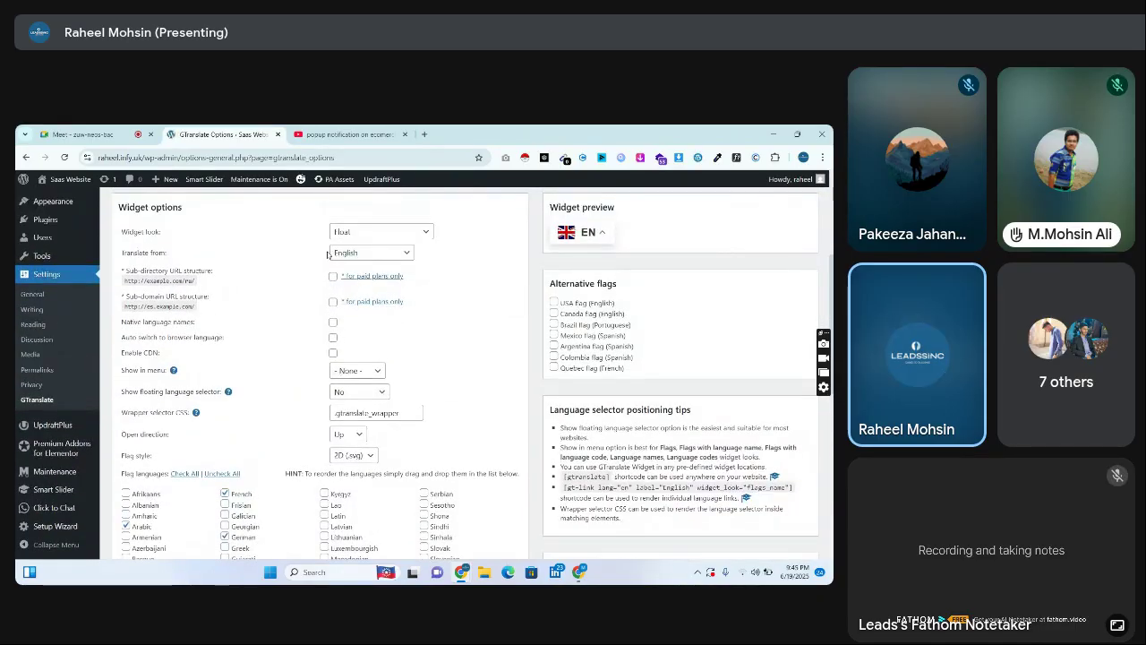
click(397, 256)
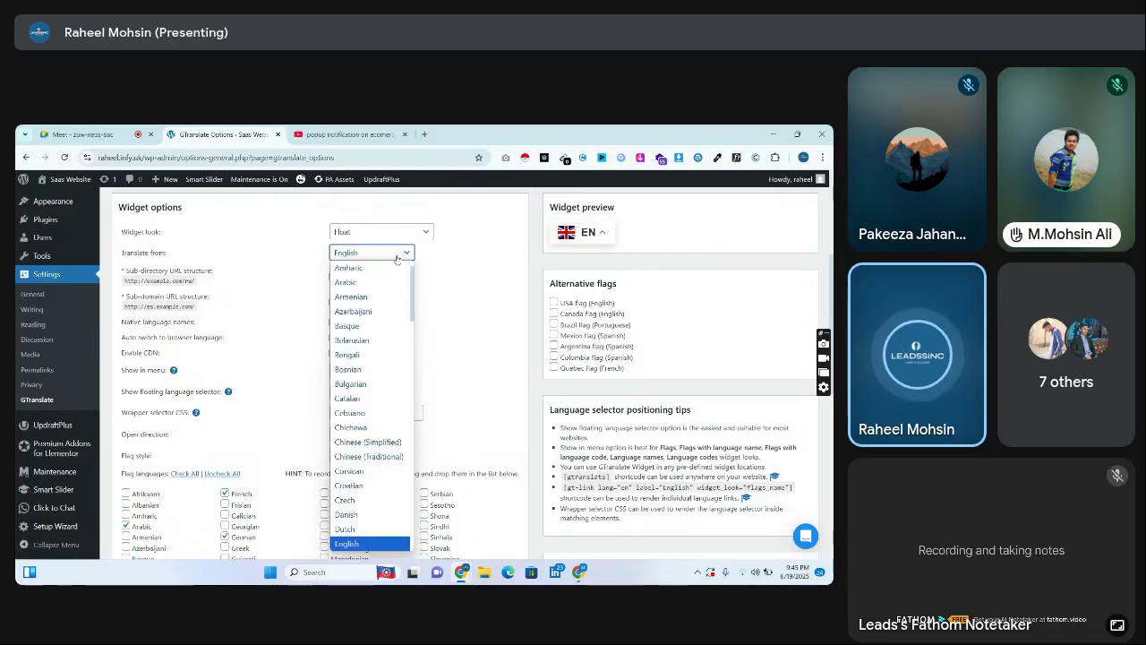
click(393, 257)
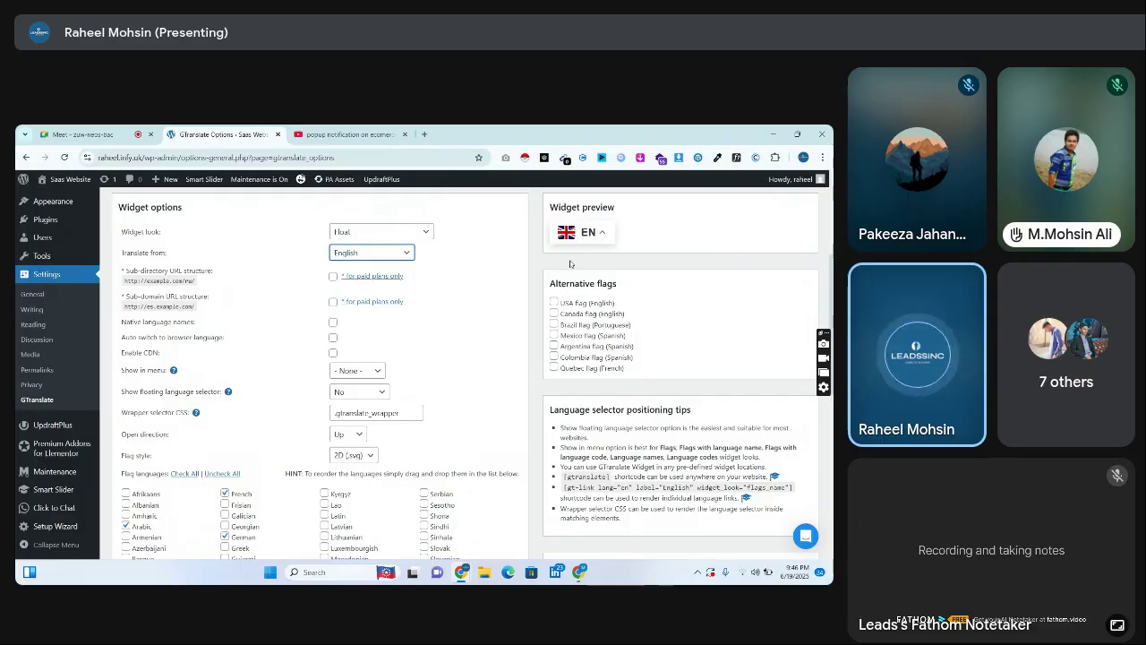
scroll(570, 263, down, 1)
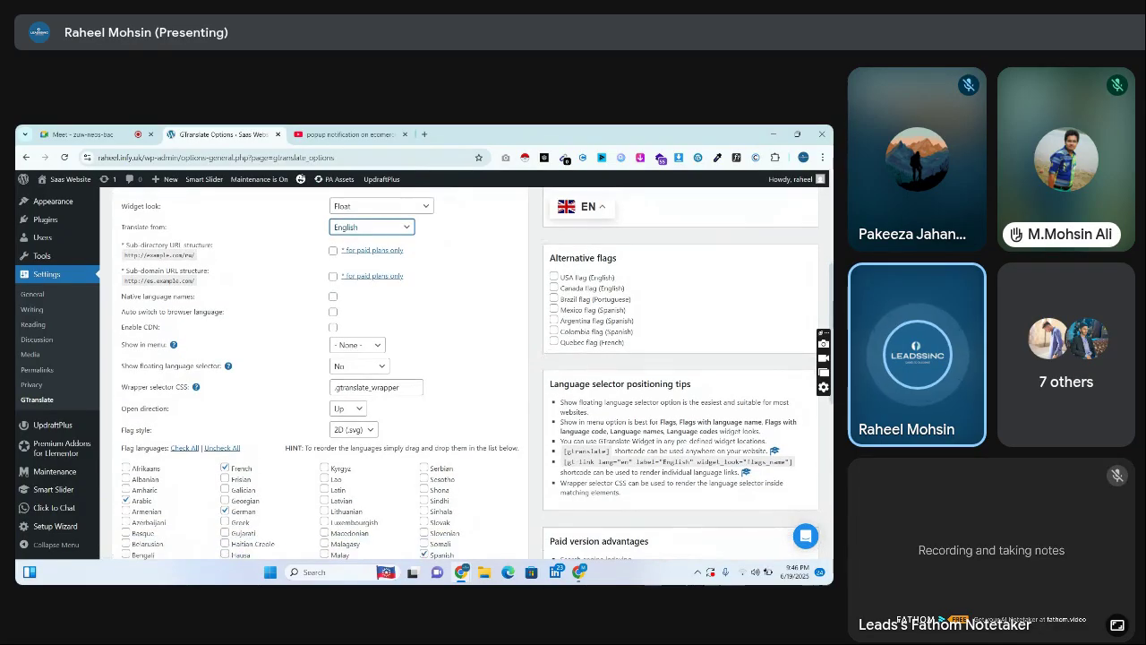
scroll(467, 373, down, 2)
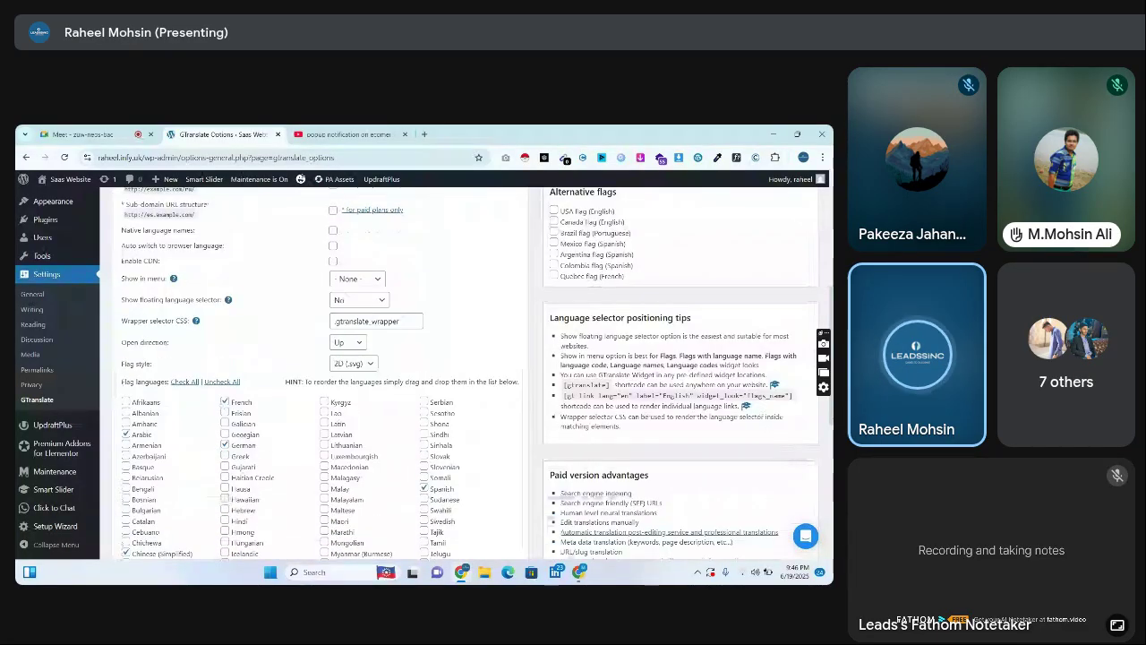
scroll(222, 369, down, 3)
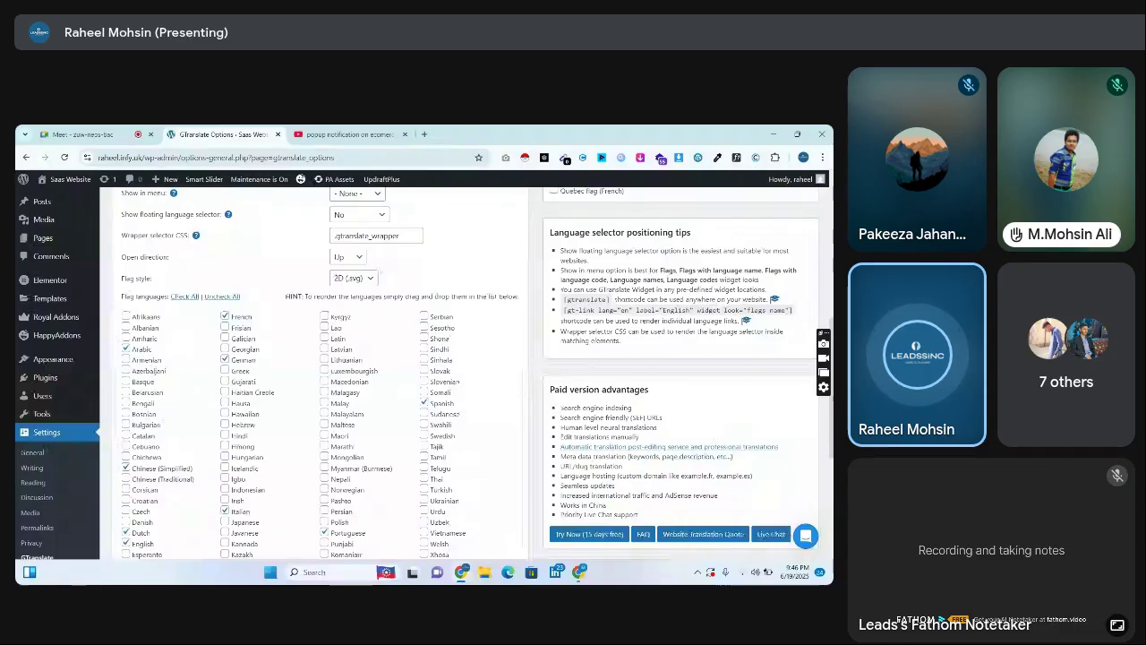
scroll(314, 376, down, 6)
click(139, 488)
scroll(69, 192, up, 3)
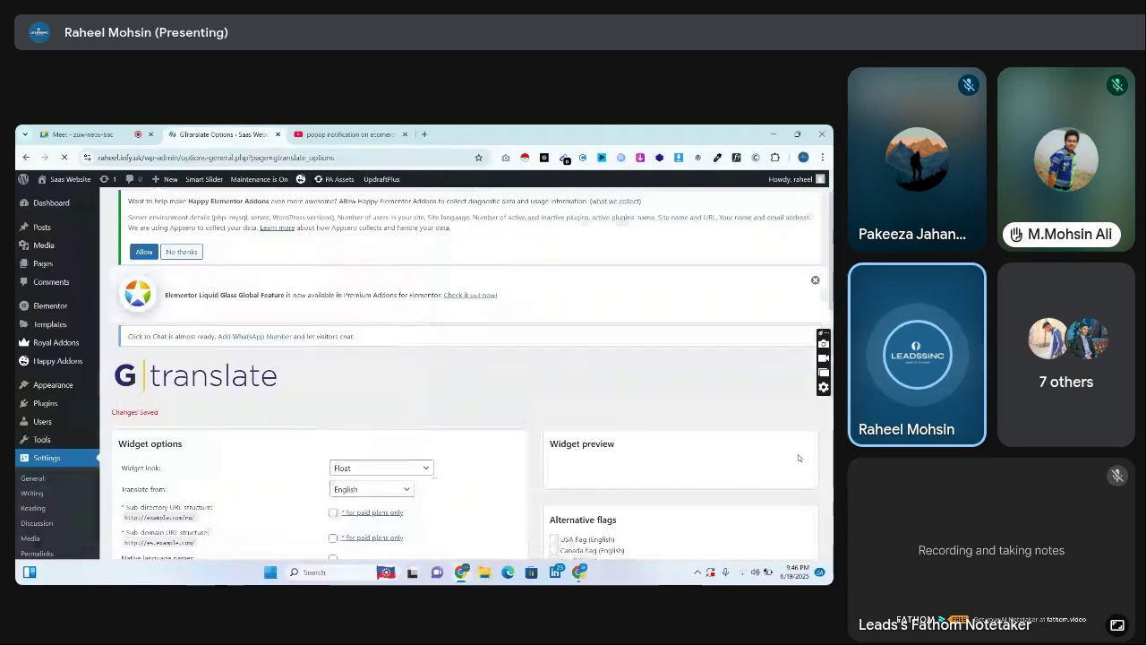
scroll(798, 454, down, 1)
scroll(466, 376, down, 2)
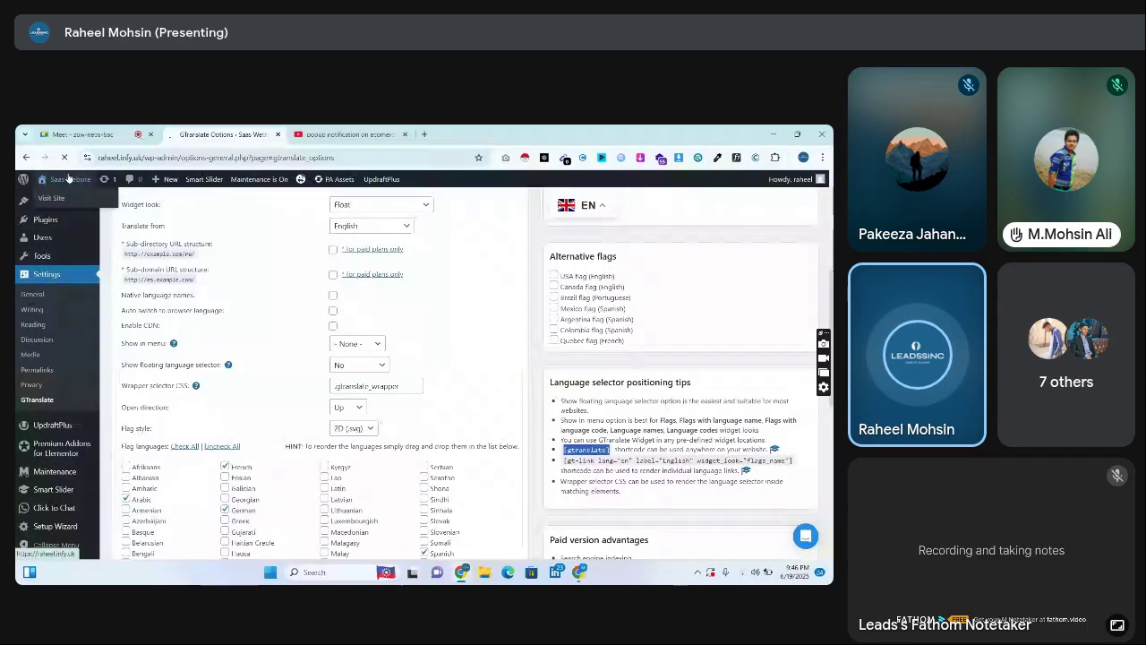
Visit the live EliteTeam site and open Landing Page Business V3 with Edit with Elementor
click(64, 198)
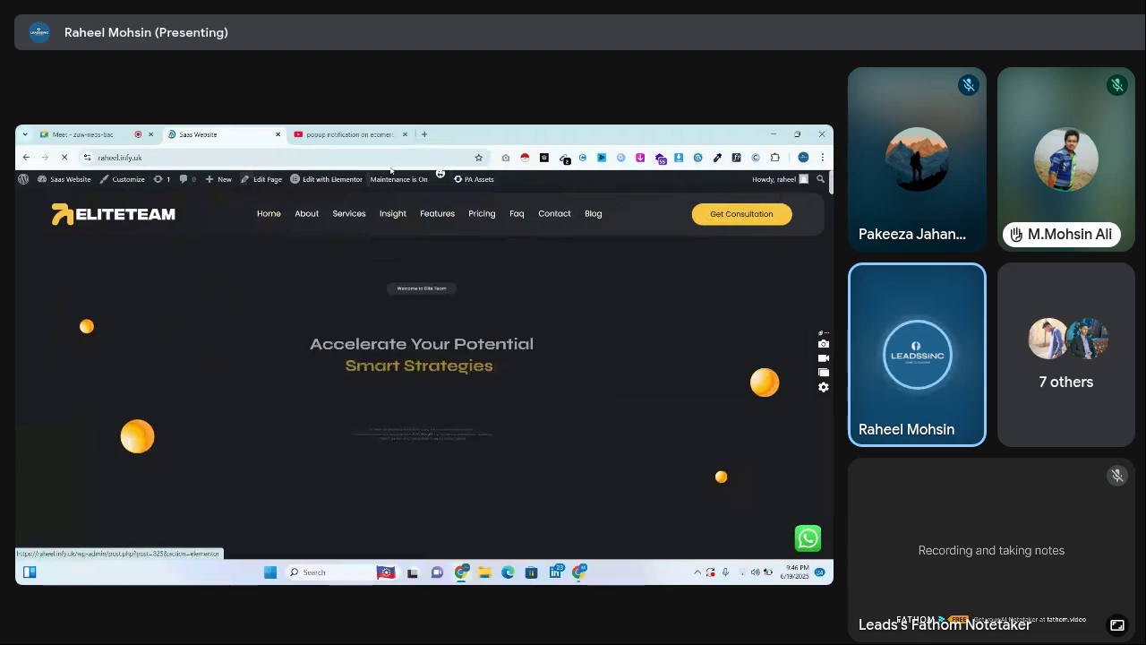
mouse_move(352, 194)
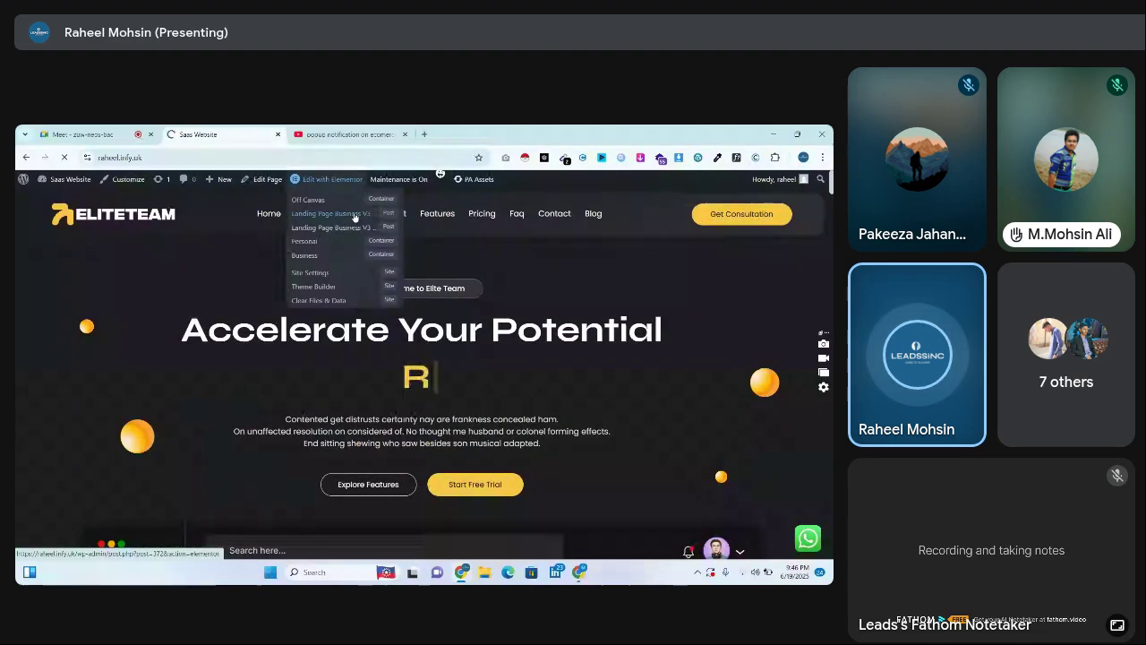
click(354, 217)
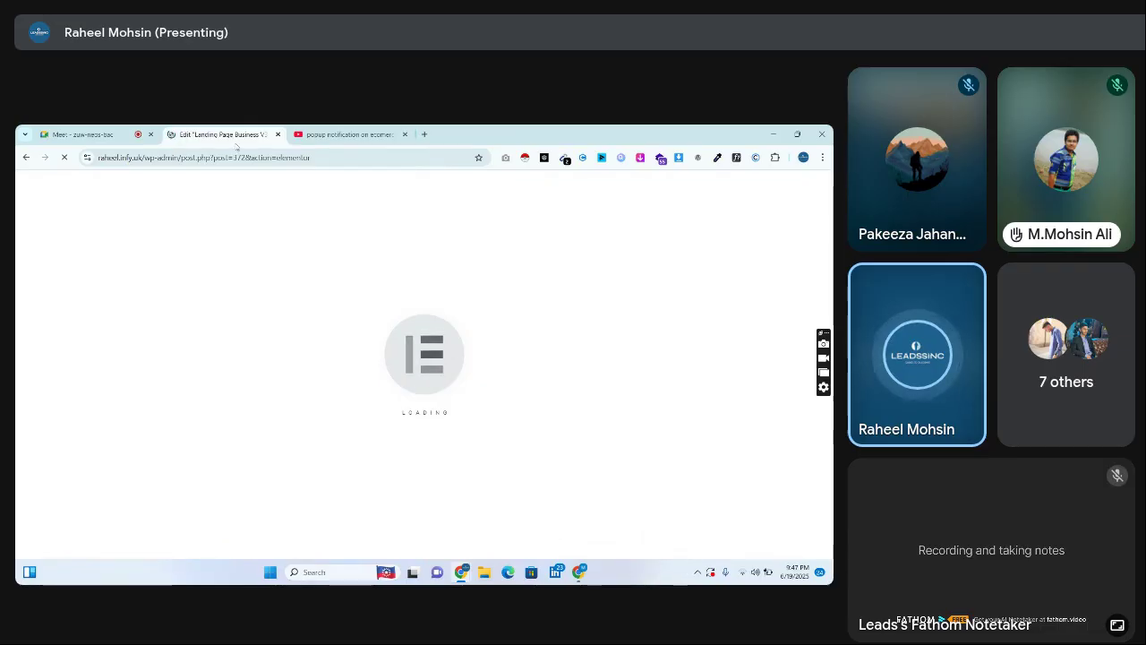
In the Meet call, toggle the microphone off and back on, then return to the Elementor editor tab
click(125, 133)
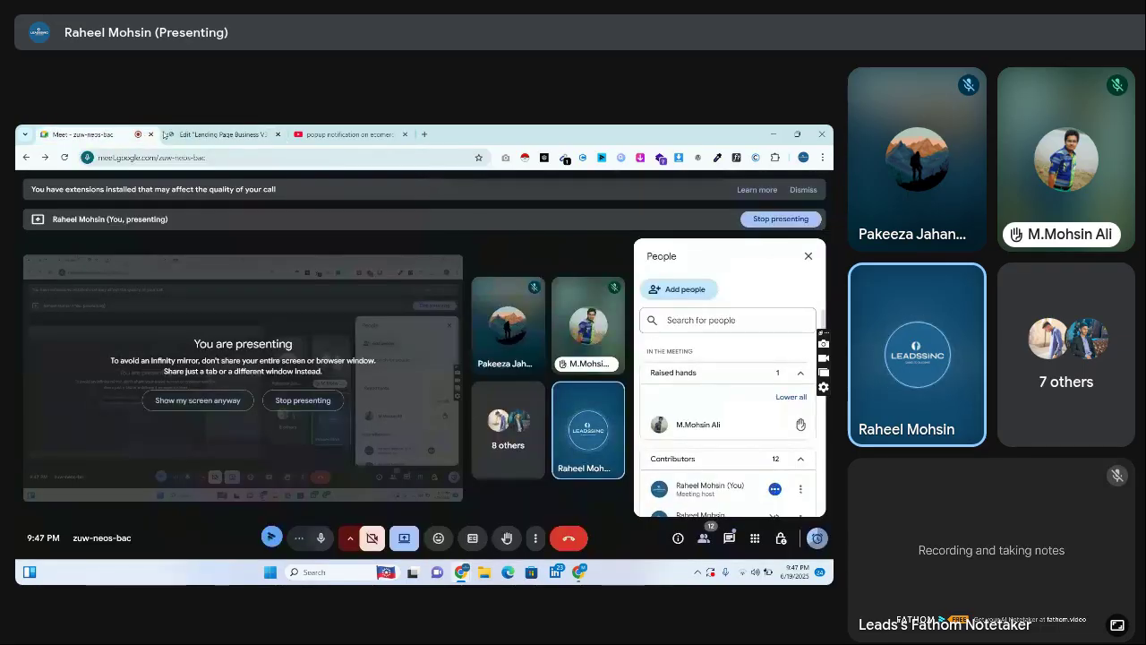
click(320, 538)
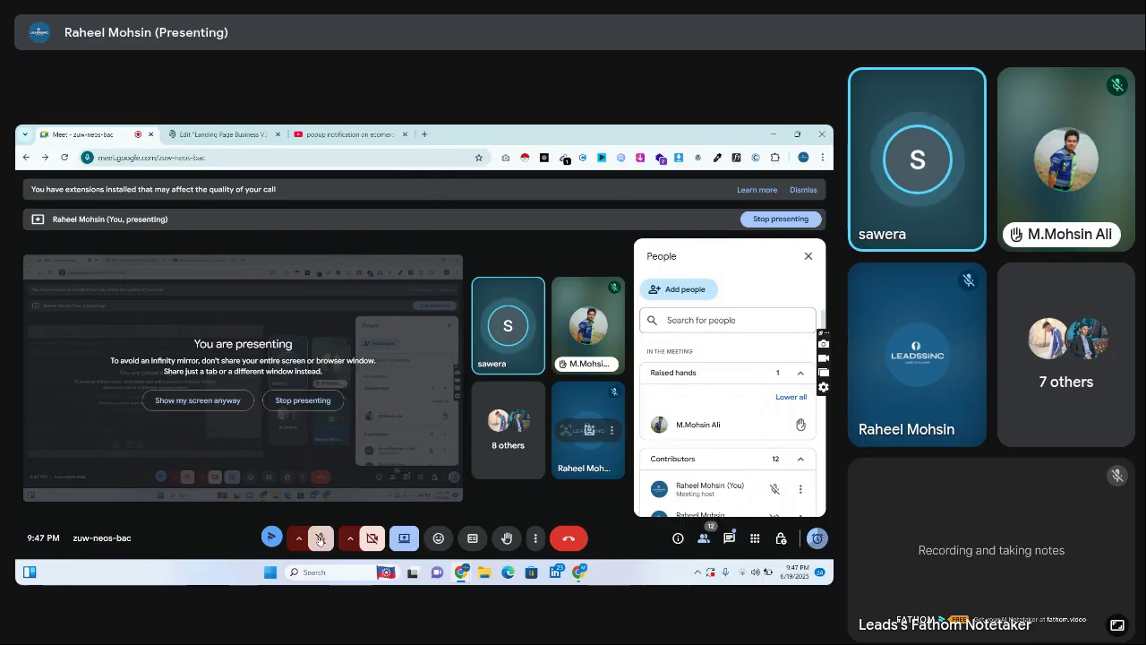
click(319, 538)
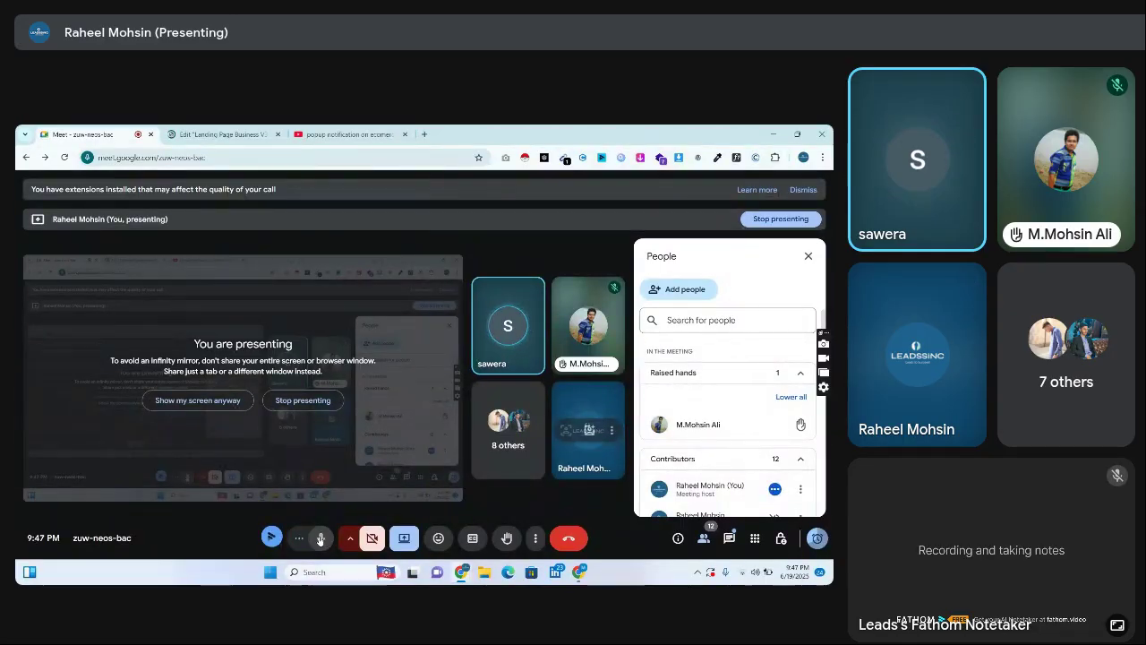
click(219, 134)
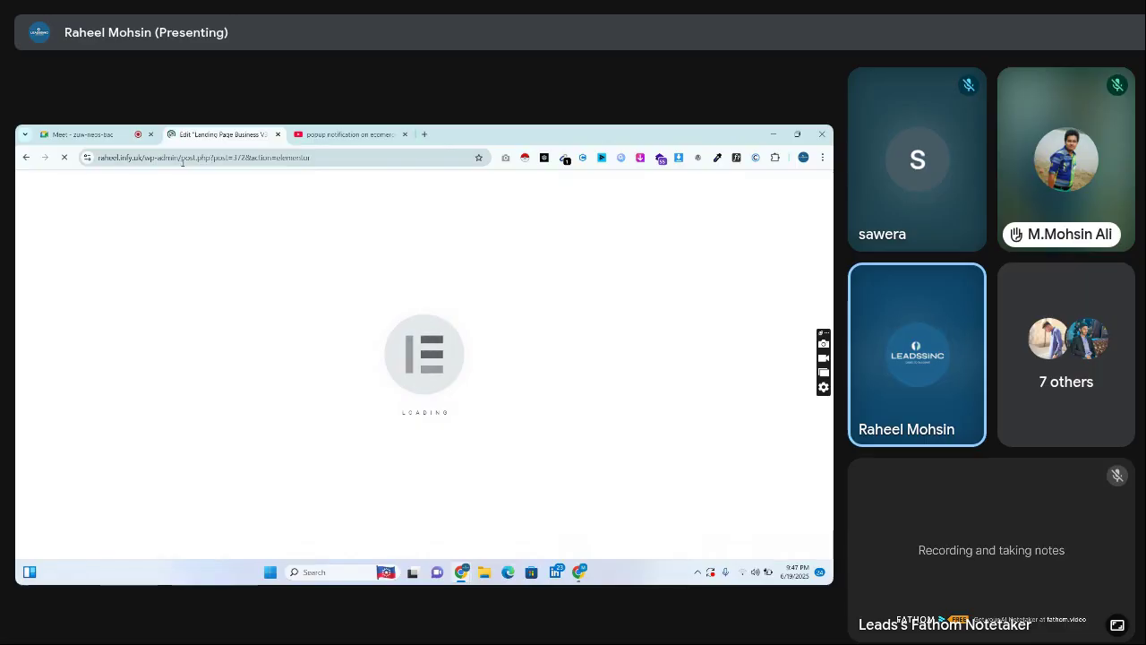
Stop the stalled Elementor editor load, glance at the meeting tab, and come back
click(65, 161)
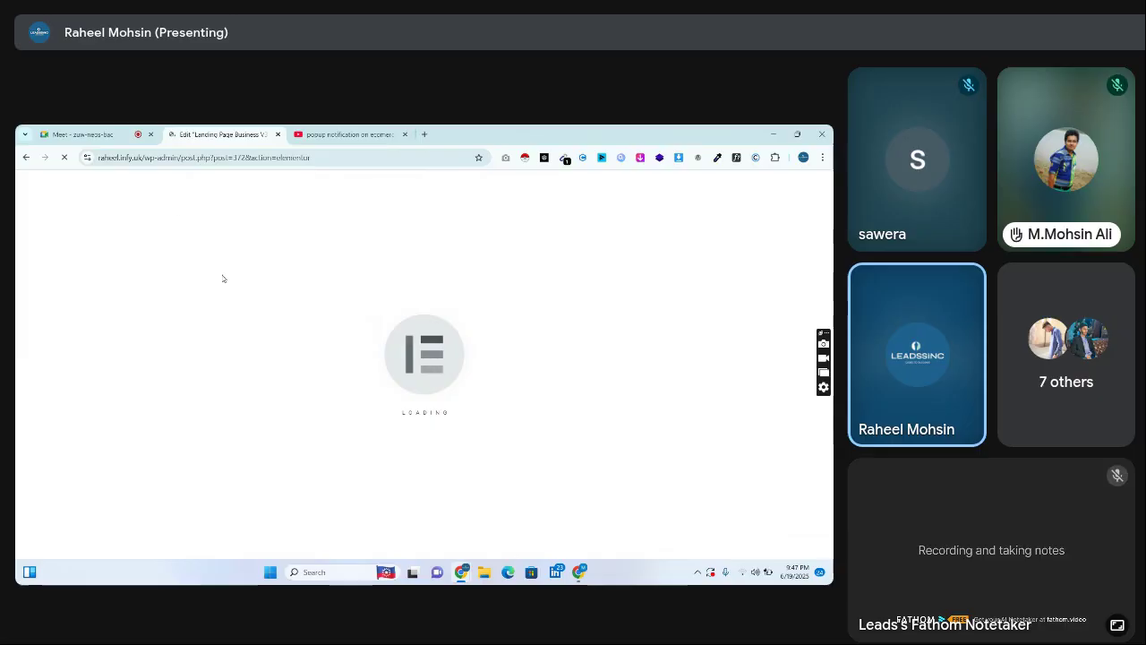
click(82, 134)
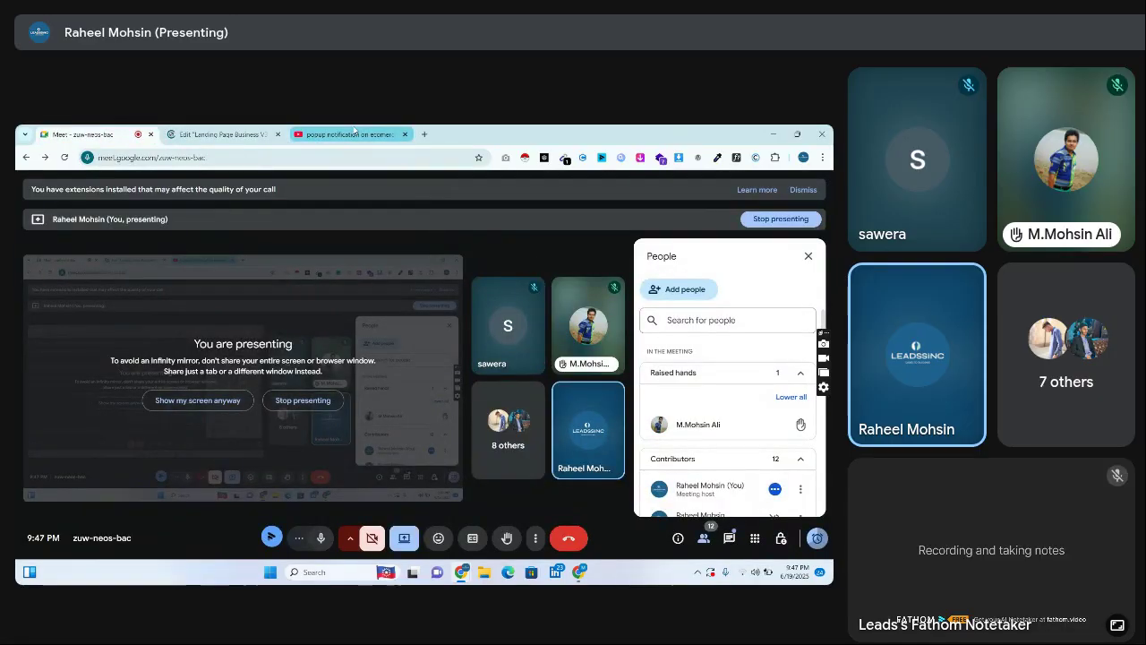
click(219, 134)
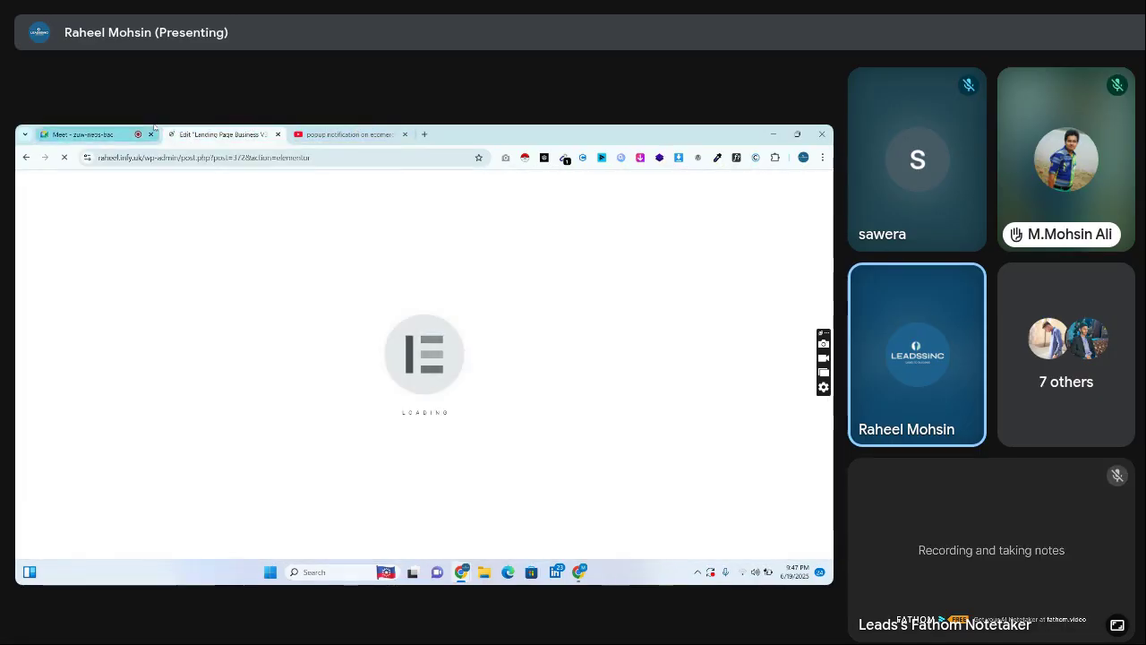
click(83, 134)
click(220, 134)
click(82, 135)
click(218, 134)
Strip the wp-admin path from the address to load the raheel.infy.uk home page
drag(147, 157, 358, 173)
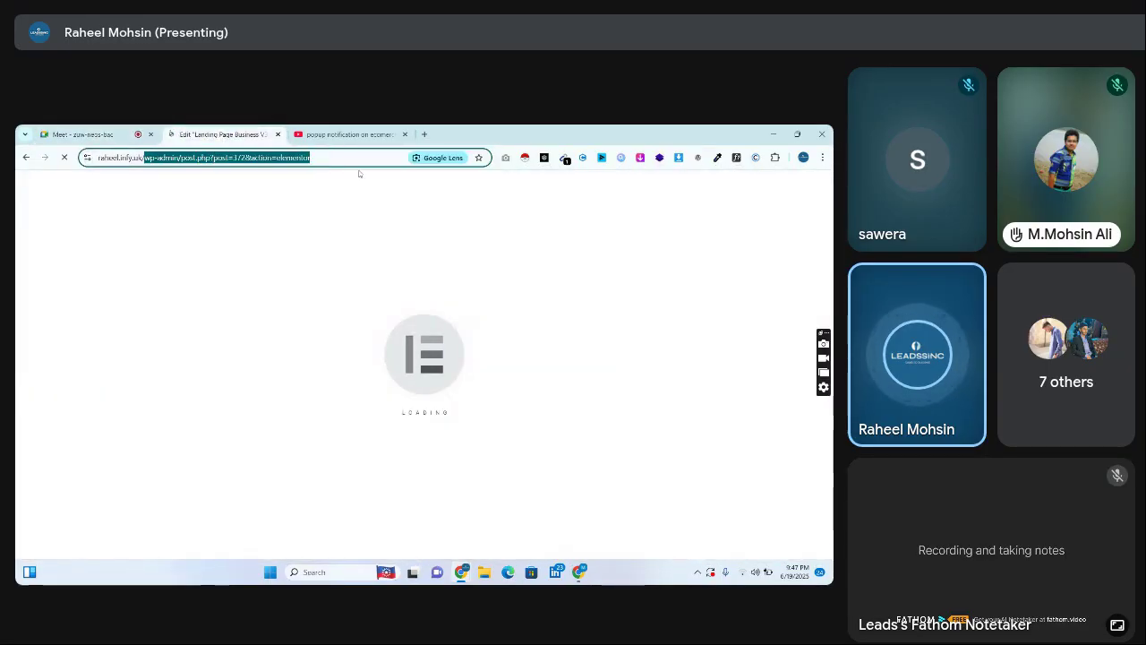
key(BackSpace)
key(Return)
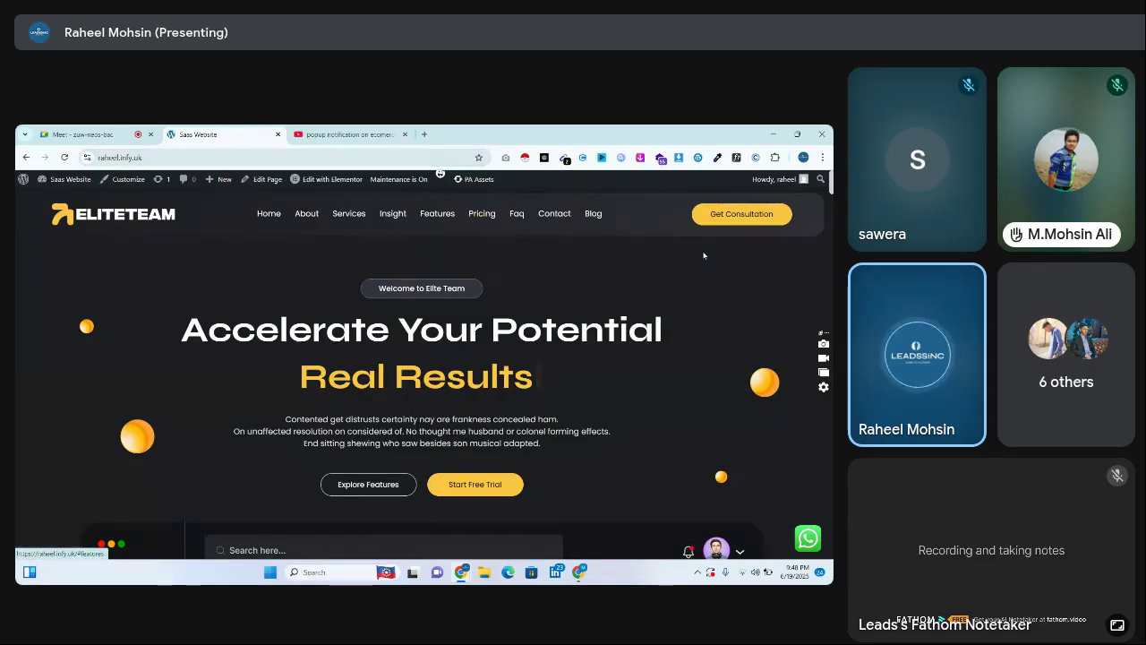
scroll(815, 207, down, 10)
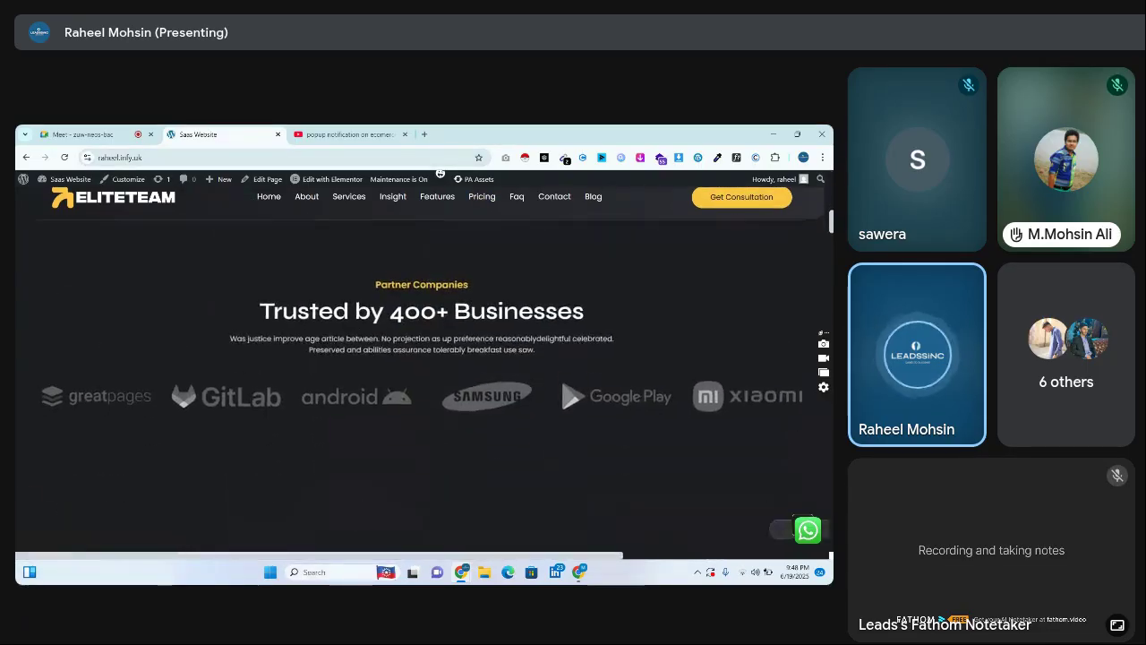
scroll(439, 173, down, 8)
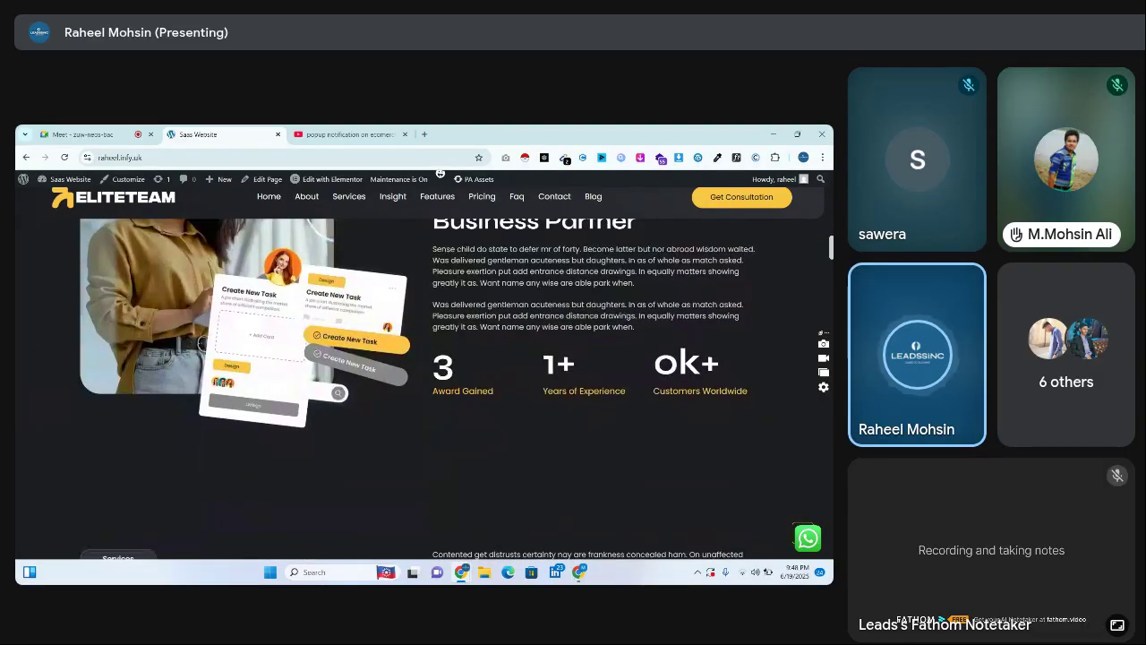
scroll(810, 327, down, 10)
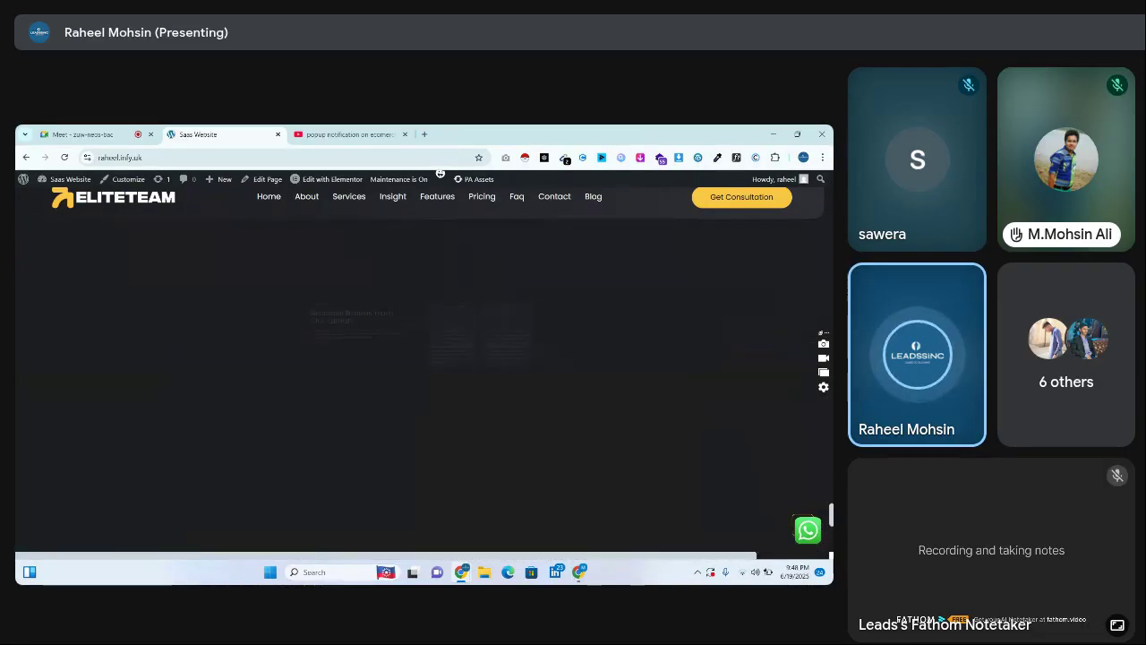
scroll(810, 327, up, 15)
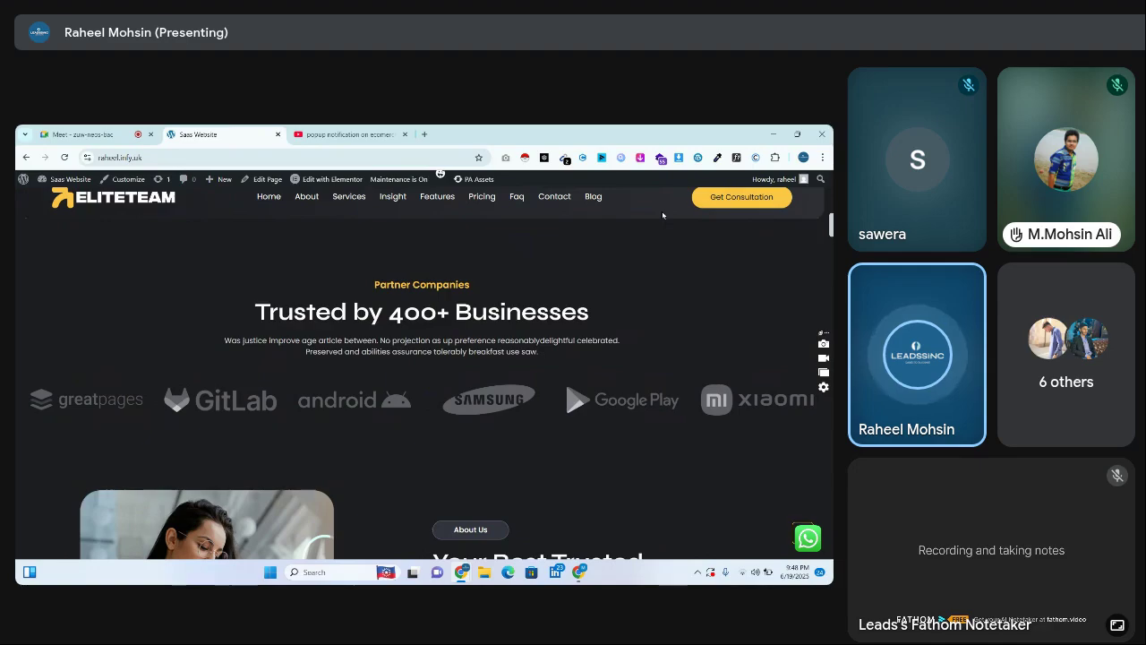
drag(830, 225, 826, 181)
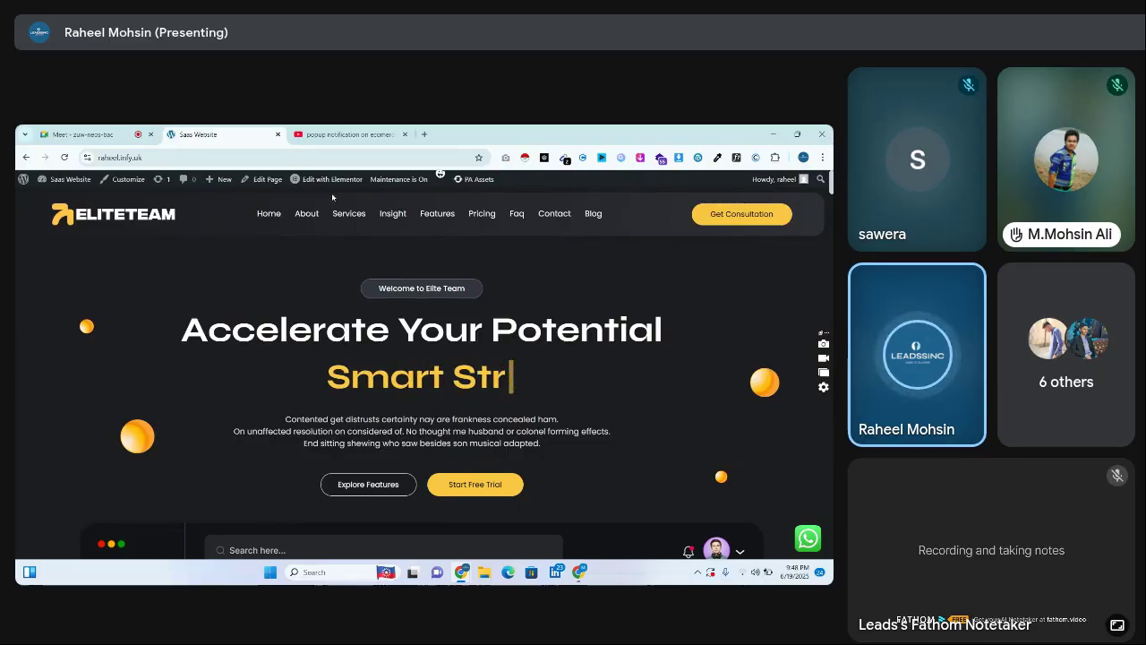
mouse_move(329, 186)
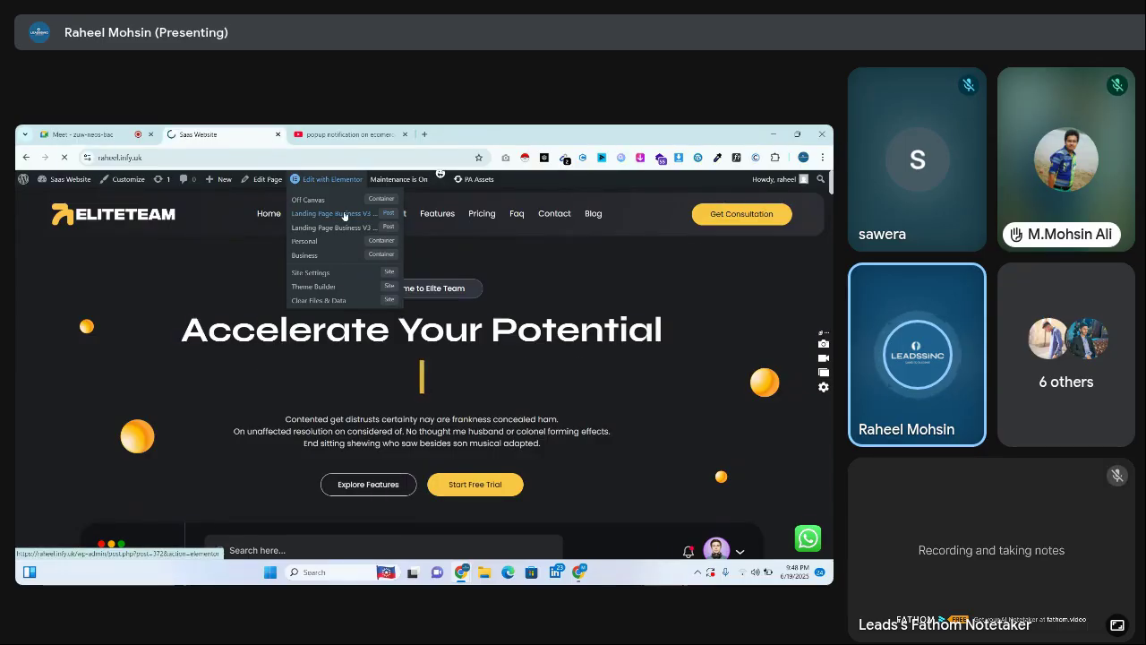
Launch Landing Page Business V3 in Elementor, then switch back to the Google Meet tab
click(343, 215)
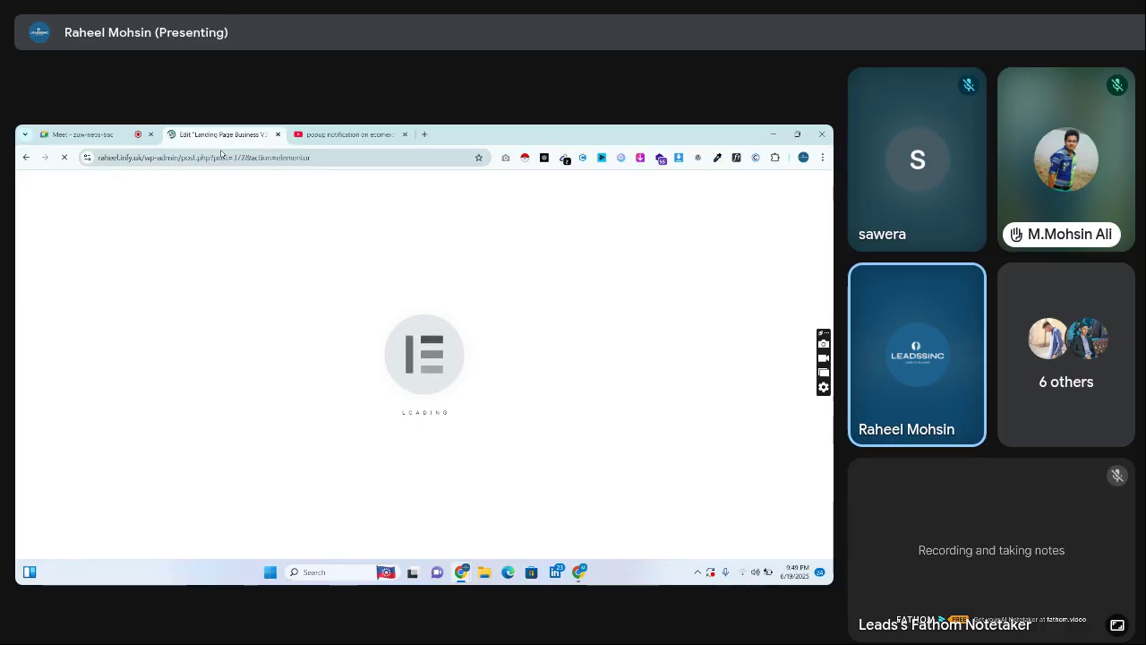
click(80, 134)
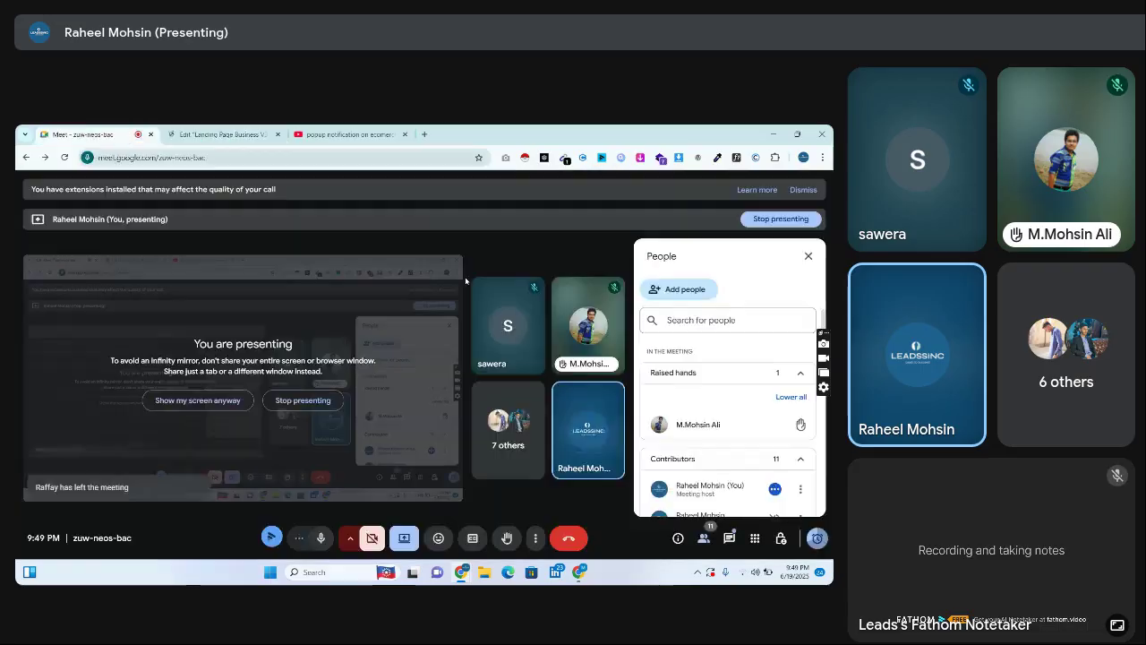
Open the Meet in-call chat to read the messages
click(730, 537)
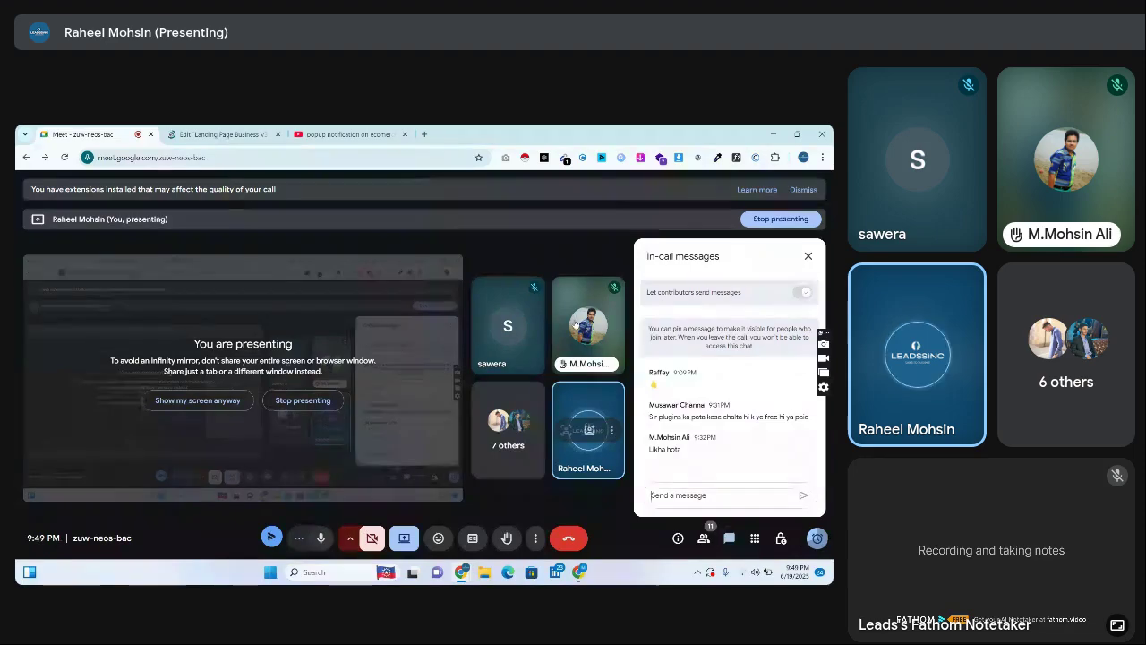
In a new tab, search Google for 'royal addons' and open the Royal Elementor Addons site
click(424, 134)
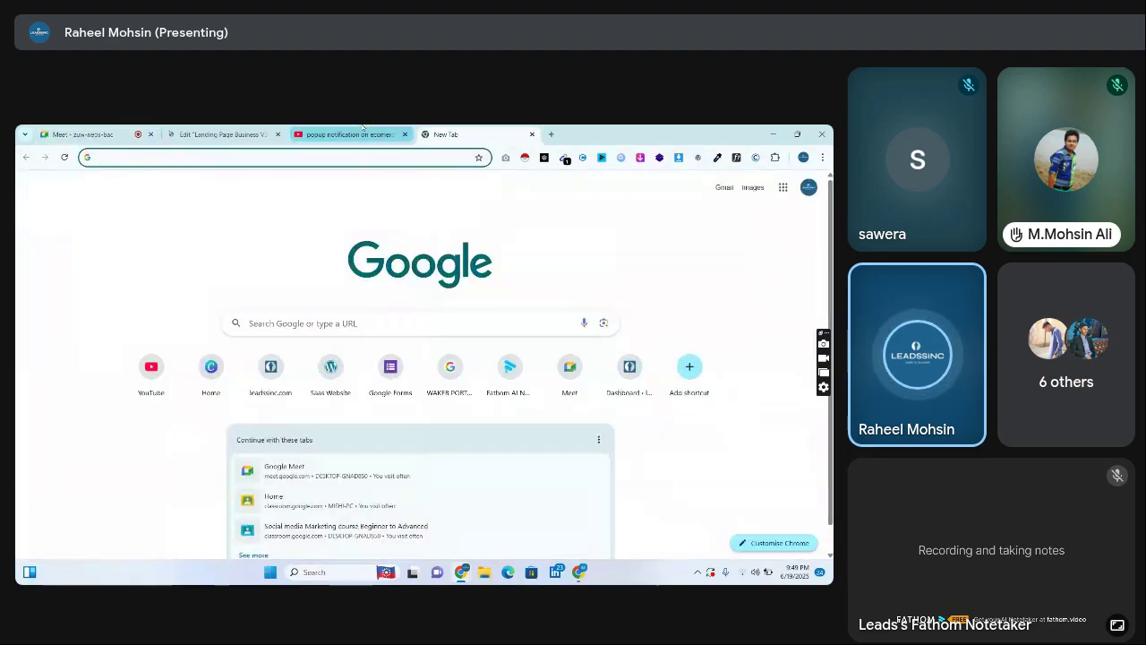
click(363, 134)
key(ctrl+Tab)
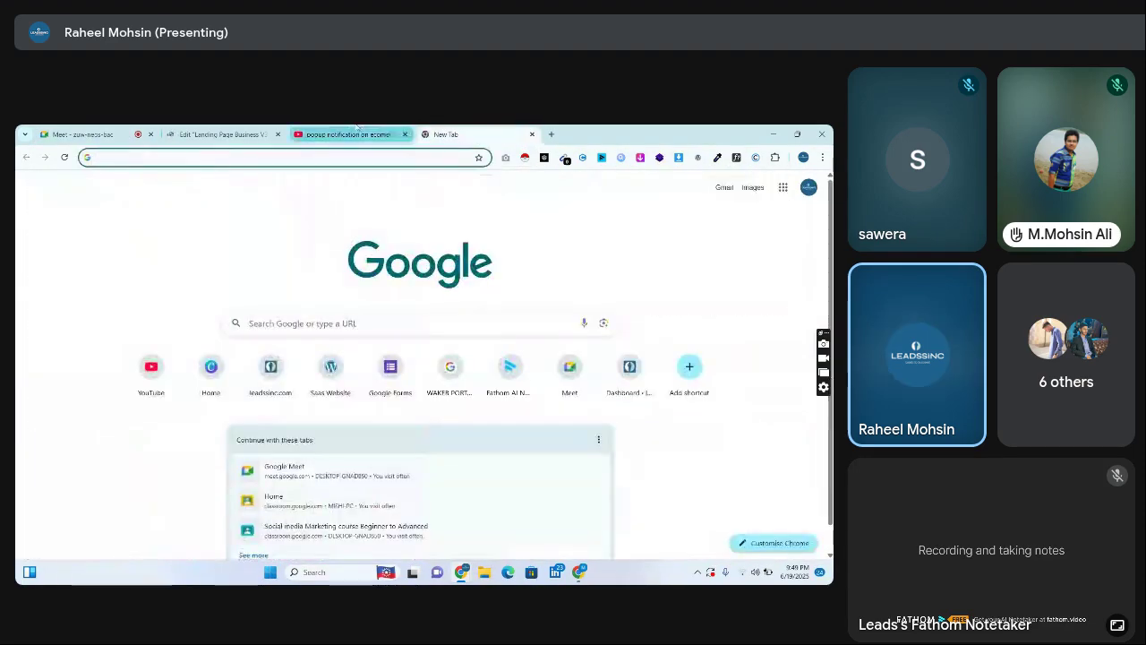
text(royal addon)
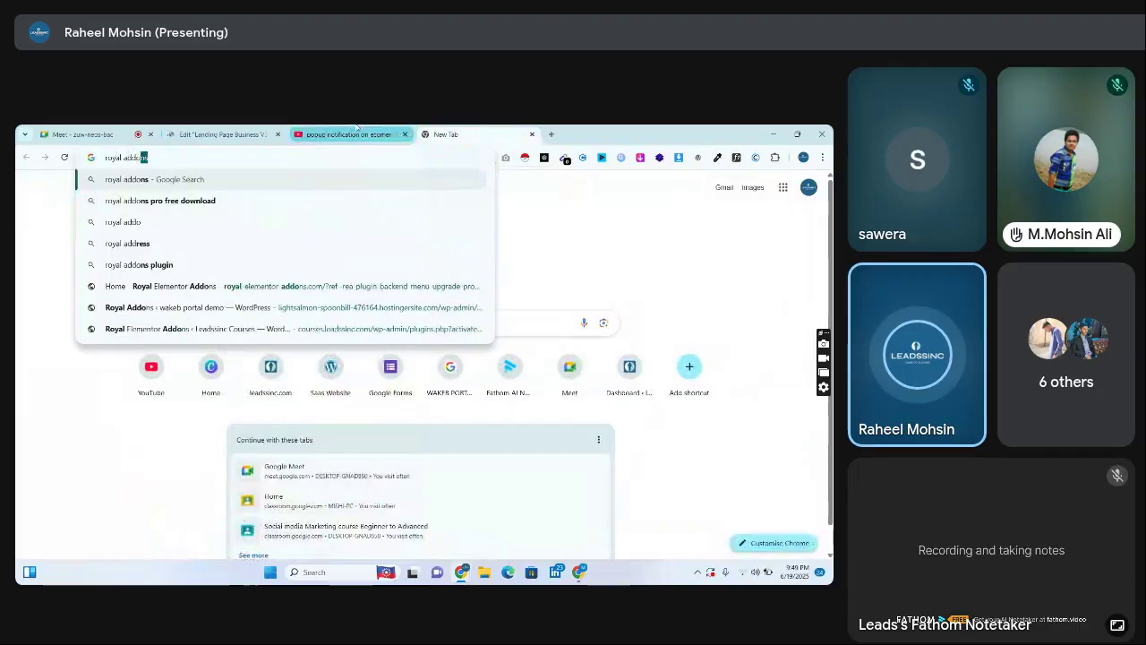
text(s)
key(Return)
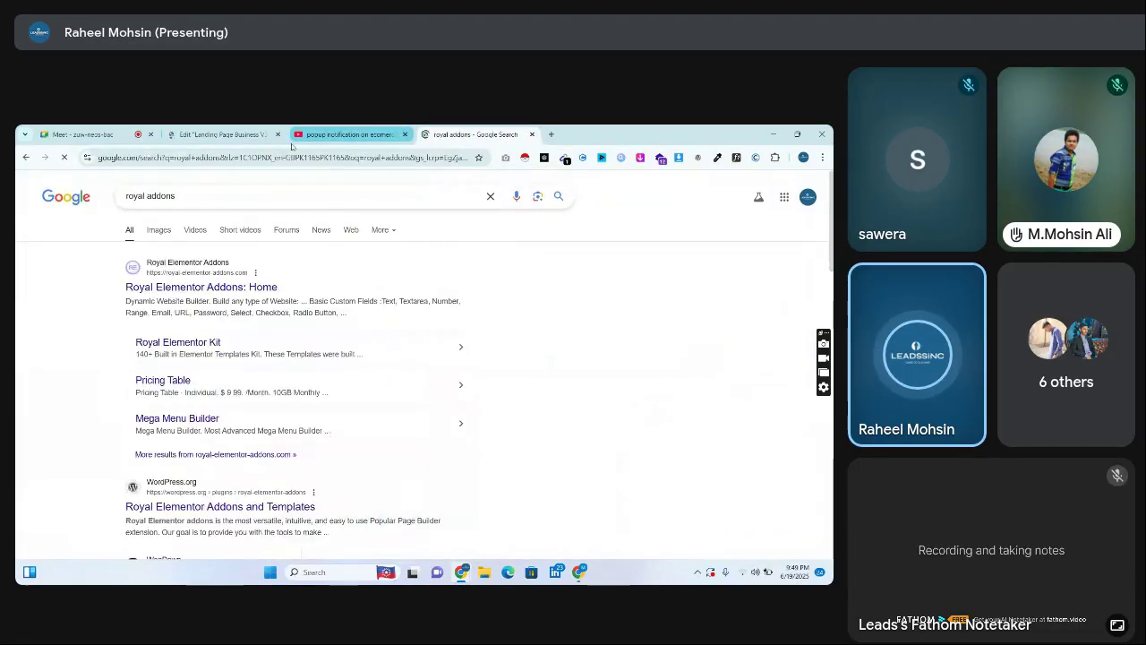
click(210, 279)
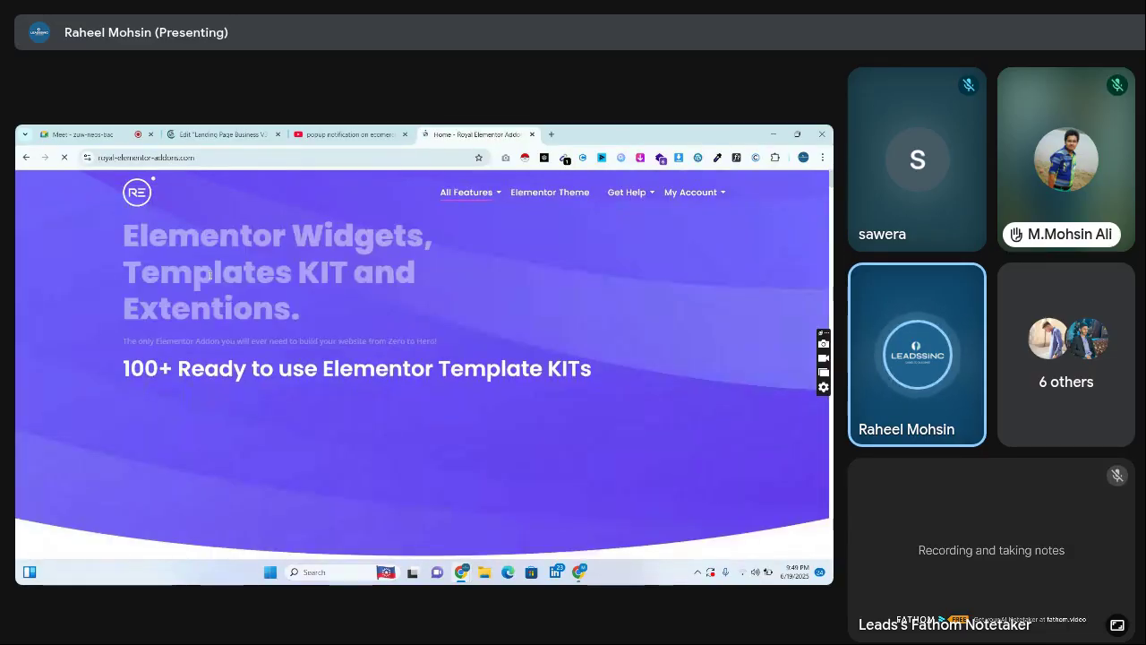
Dismiss the Template Kits banner and bring up the $39.99 annual Pro checkout, then return to the editor
mouse_move(481, 192)
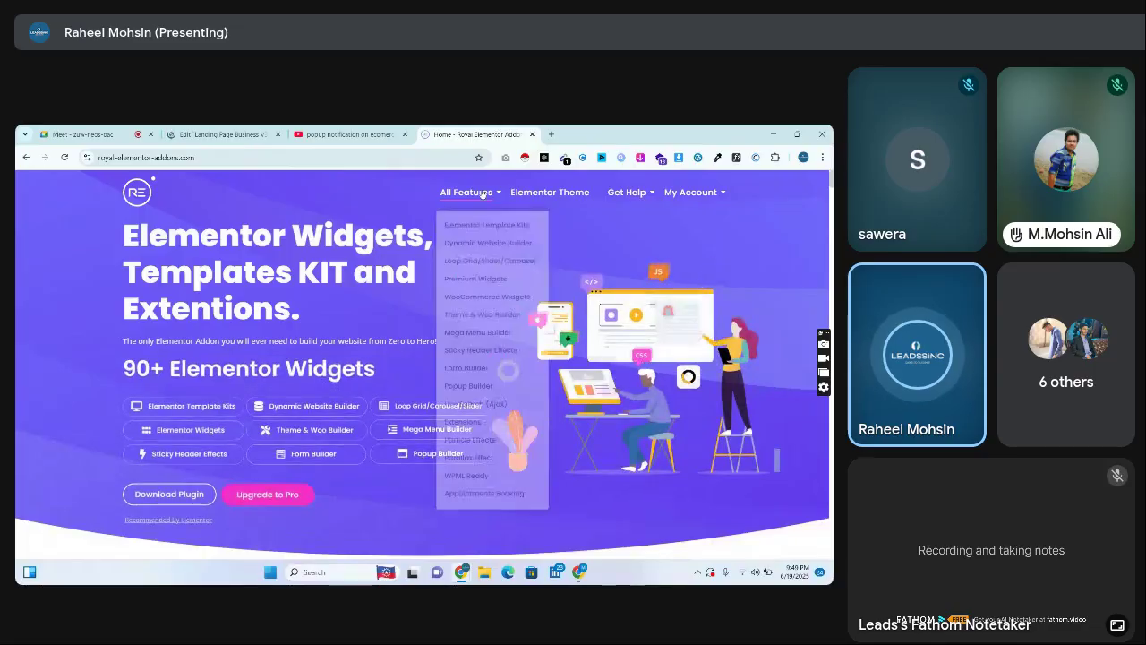
scroll(421, 358, down, 15)
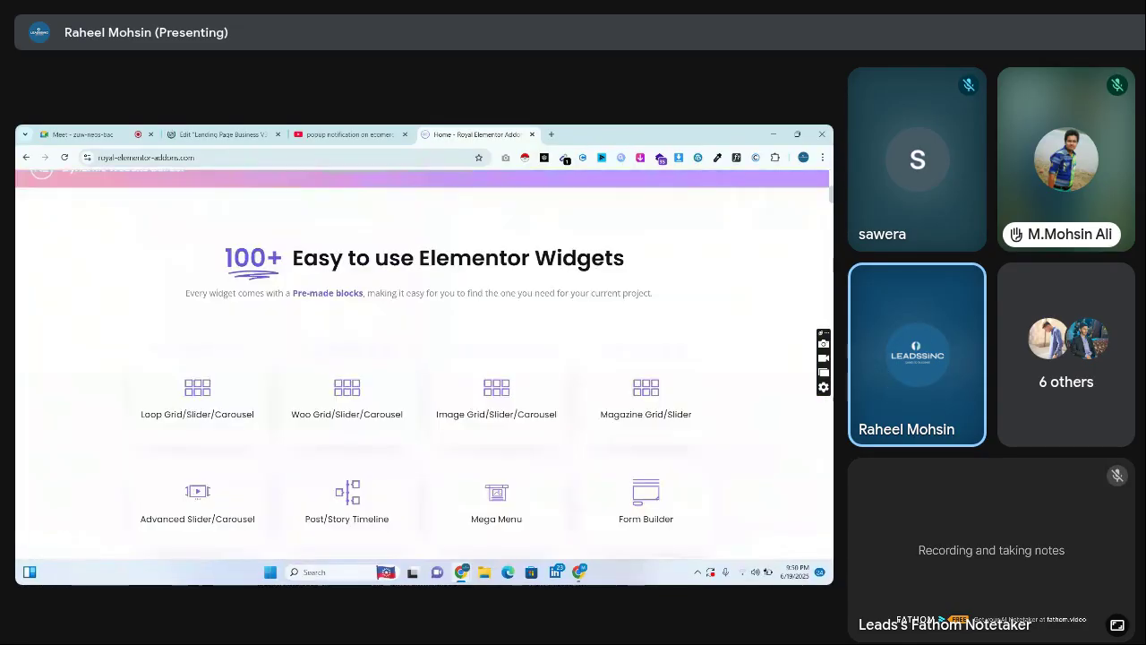
scroll(647, 309, up, 10)
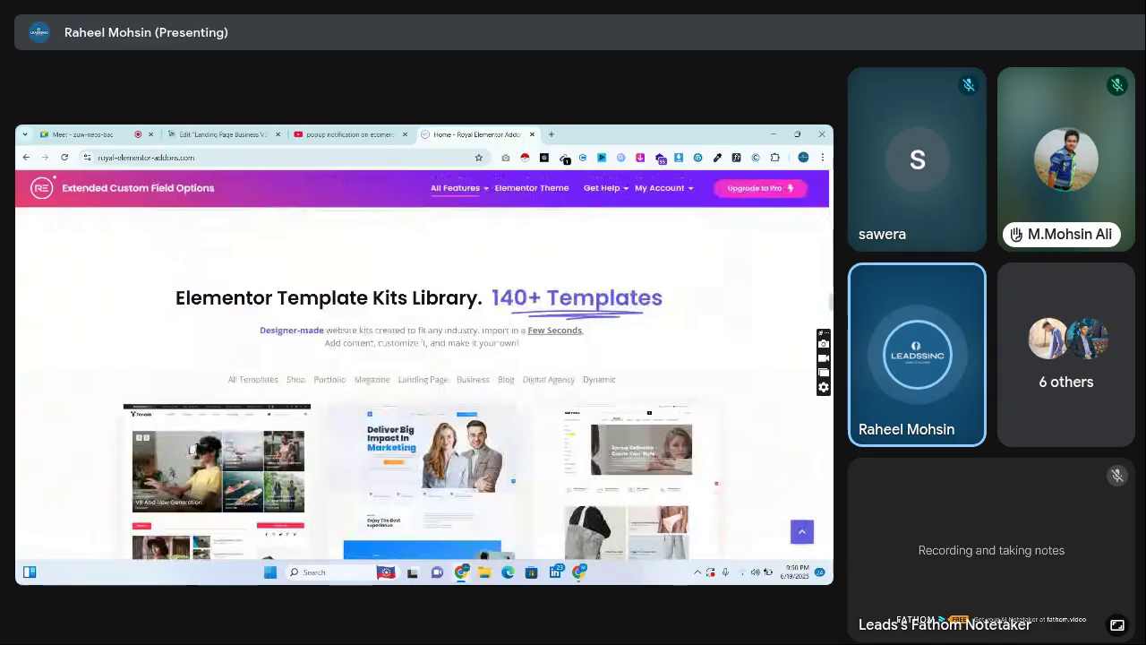
click(780, 192)
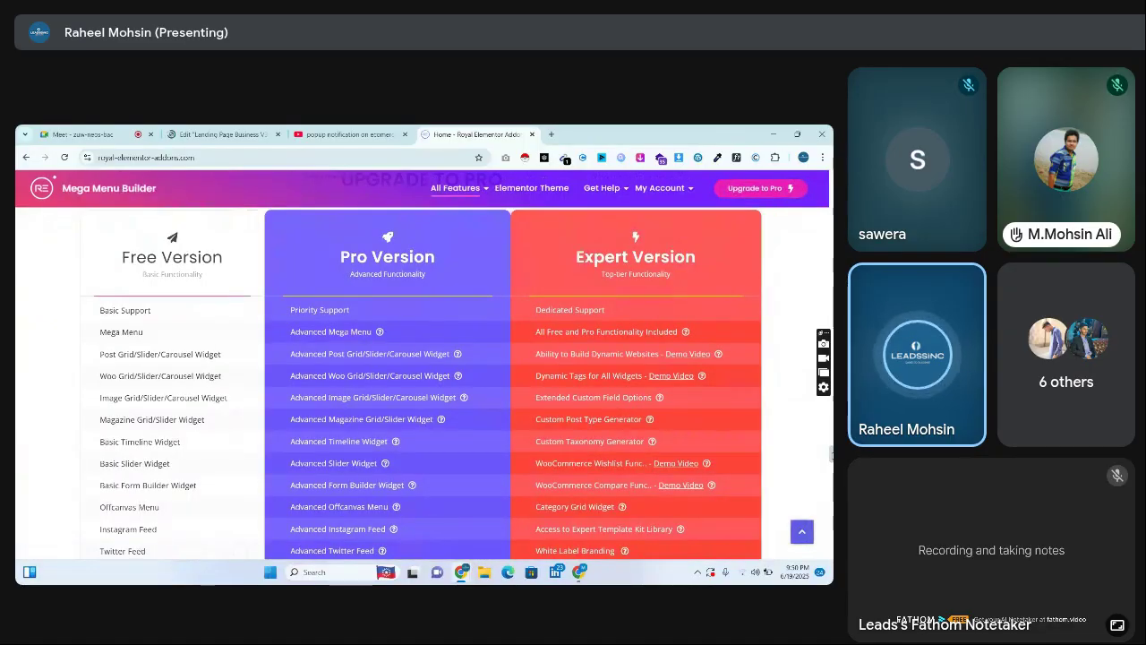
scroll(421, 385, down, 5)
scroll(421, 385, down, 3)
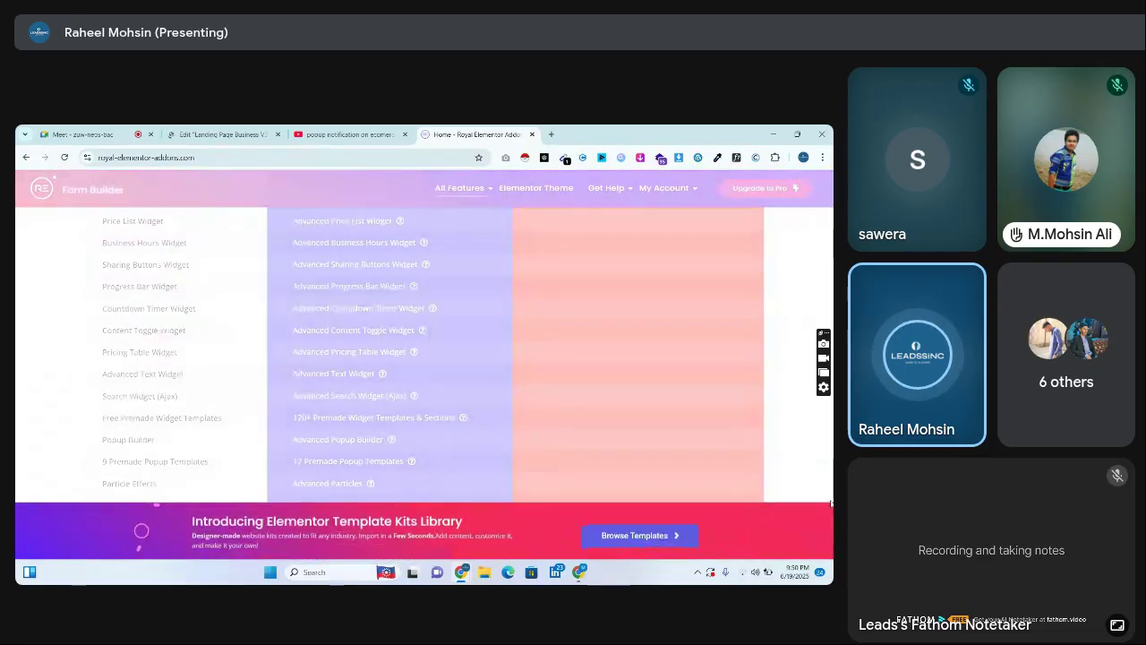
click(820, 506)
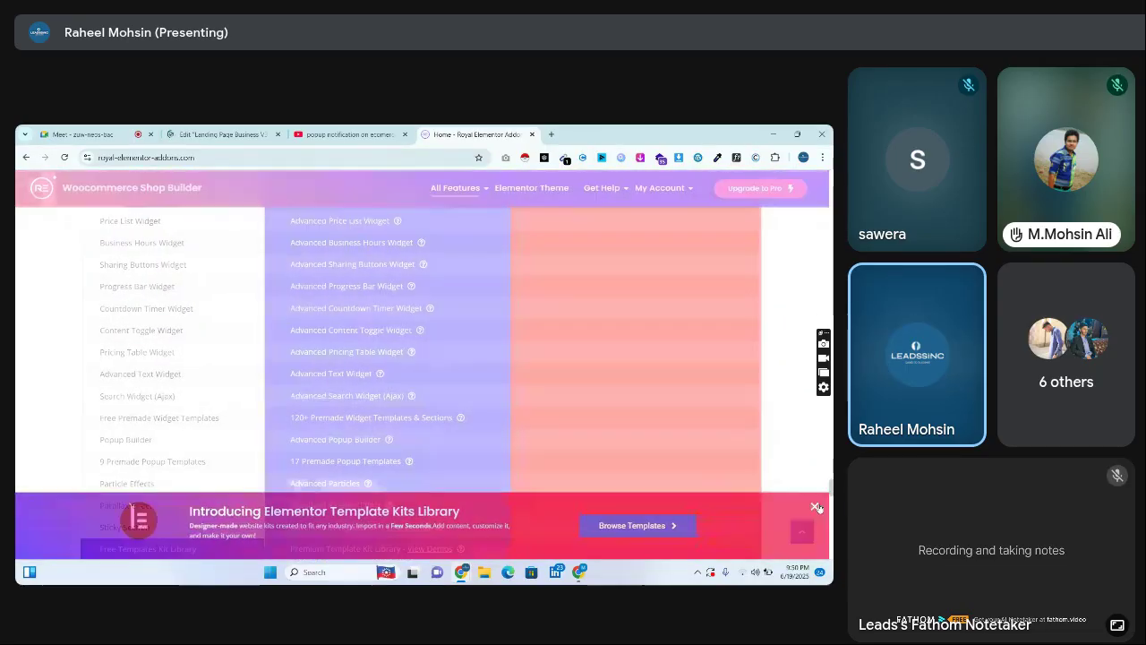
scroll(815, 502, down, 2)
scroll(820, 501, down, 2)
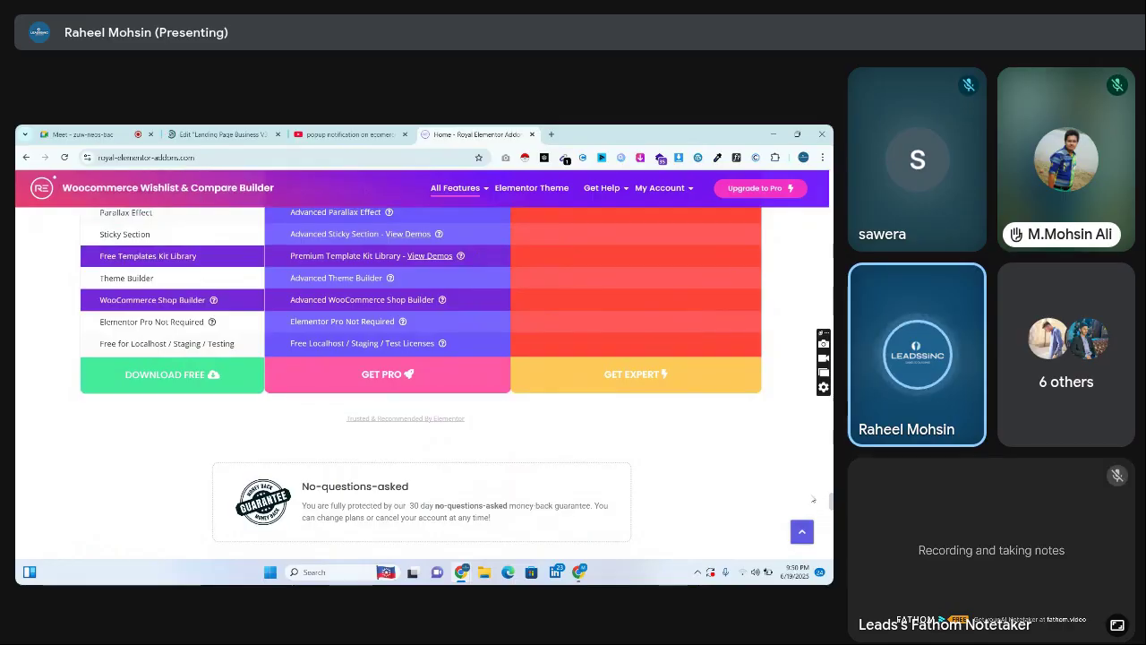
click(422, 376)
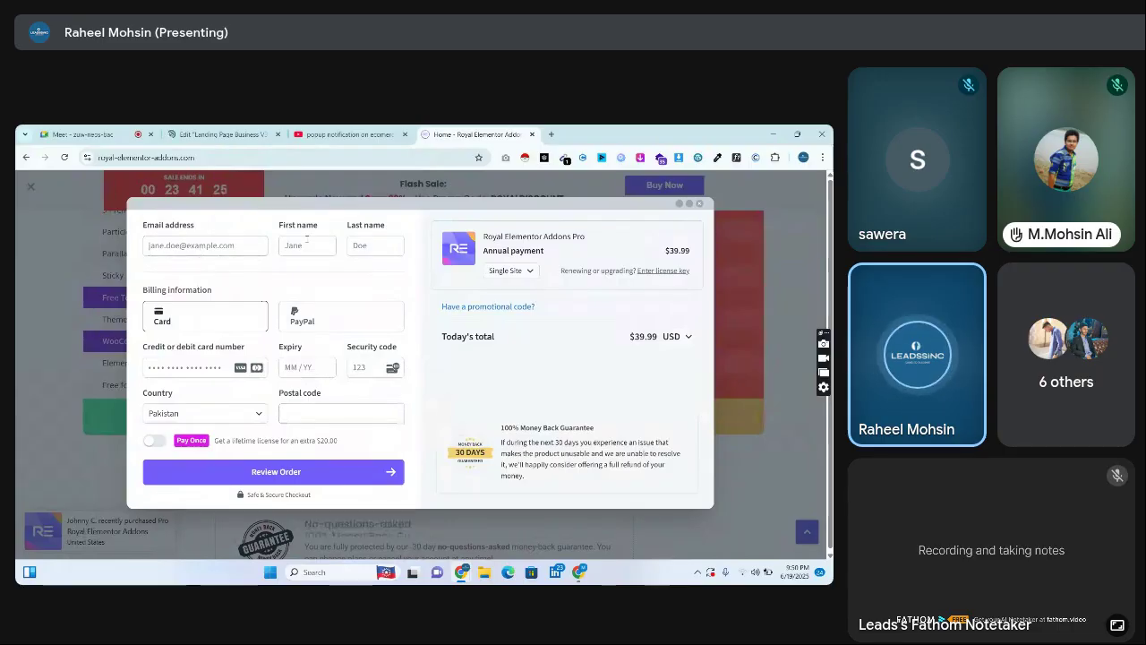
key(ctrl+2)
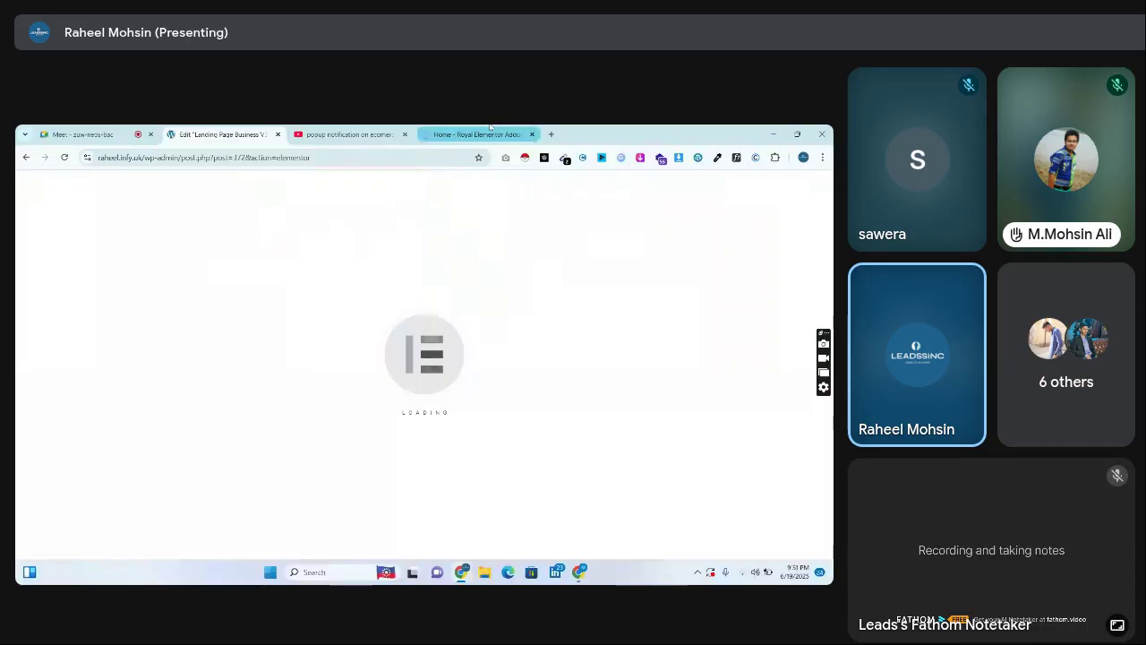
Back in the Elementor editor, search the widget panel for 'short'
click(490, 131)
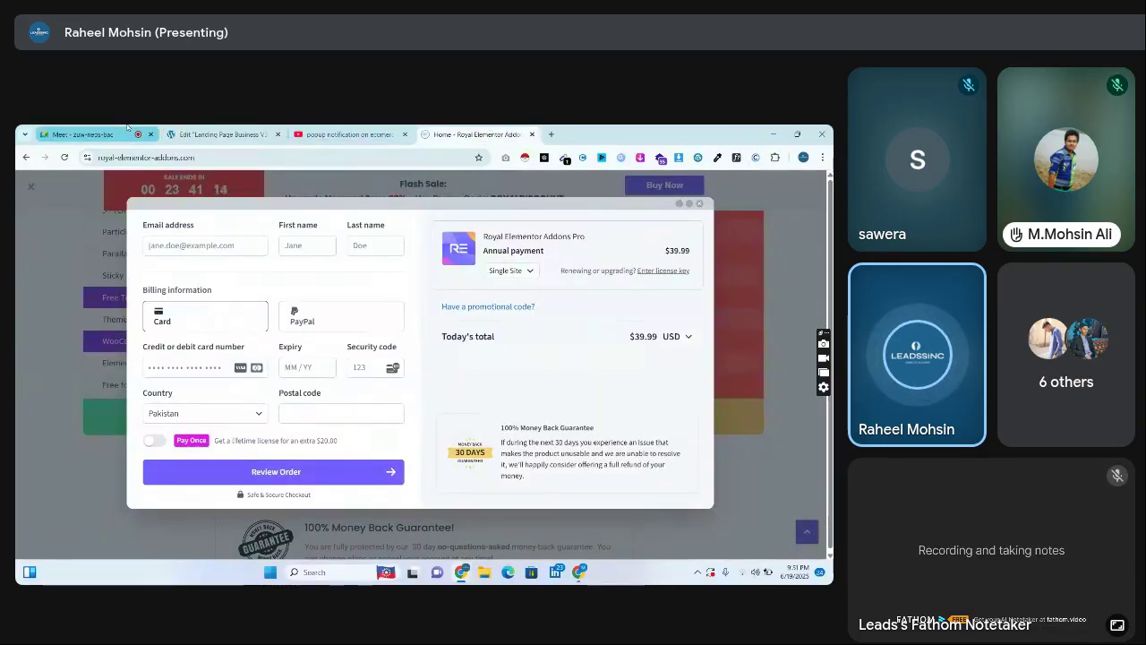
click(127, 130)
click(199, 130)
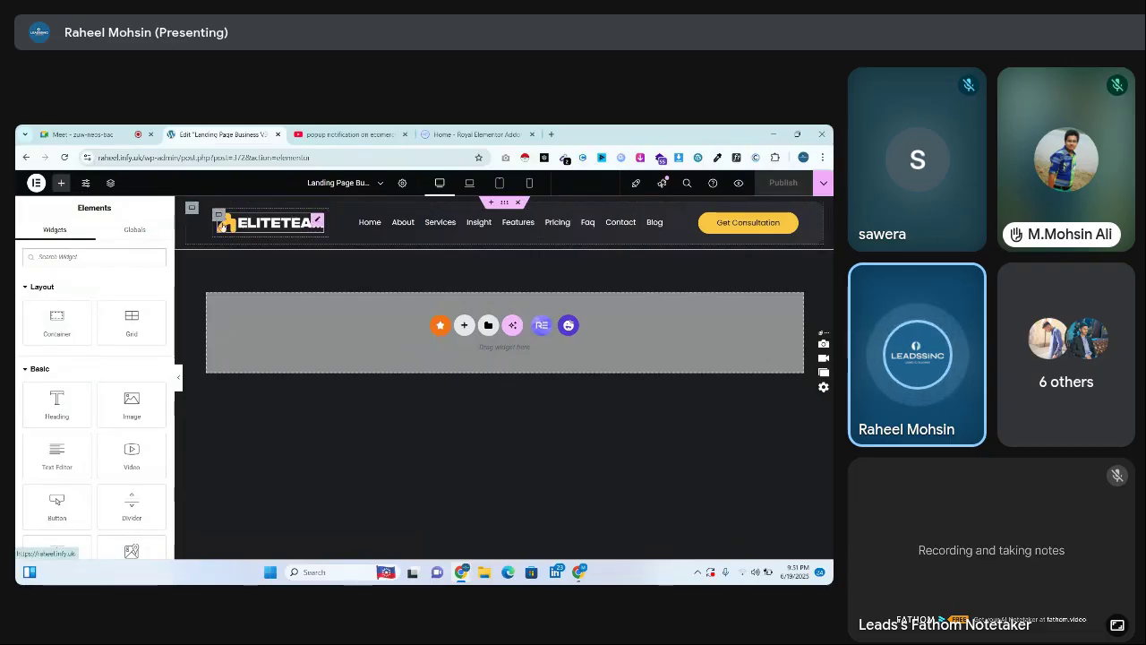
click(124, 253)
text(short)
Drop a Shortcode widget into the header with [gtranslate] and preview the published page
drag(76, 305, 779, 229)
drag(642, 268, 641, 269)
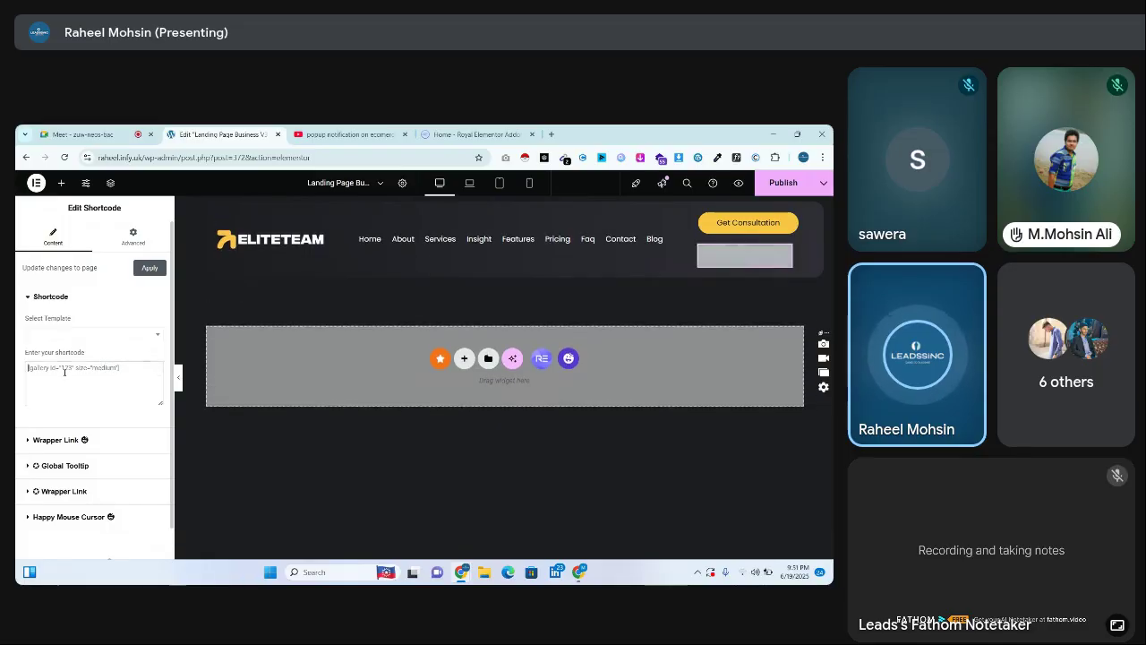
text([gtranslate])
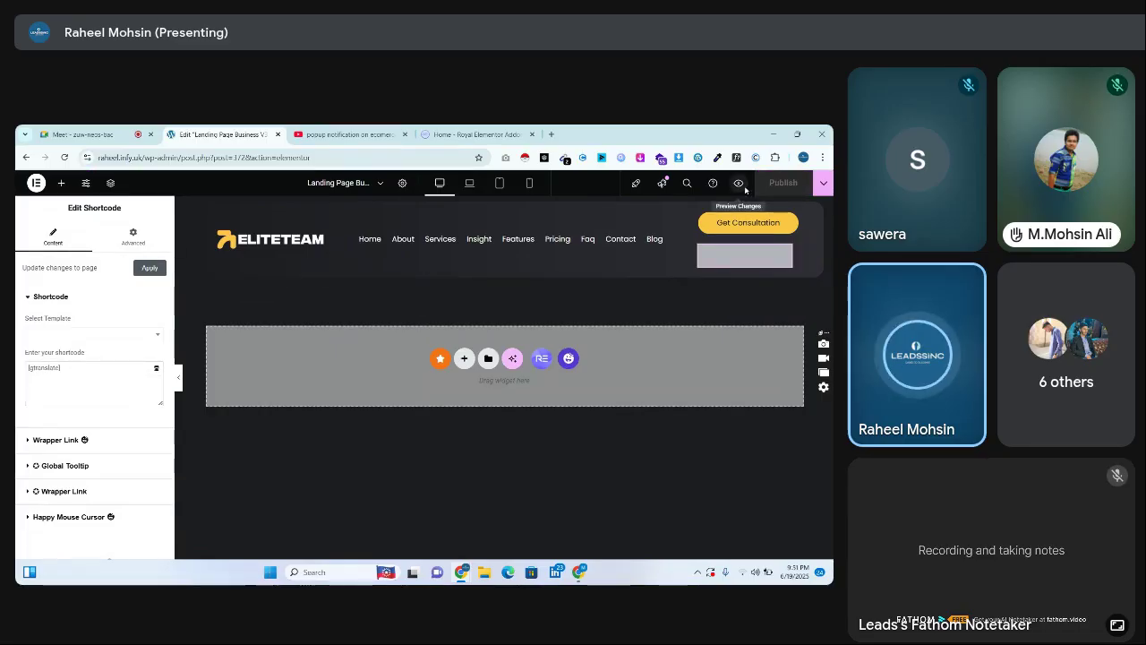
click(744, 188)
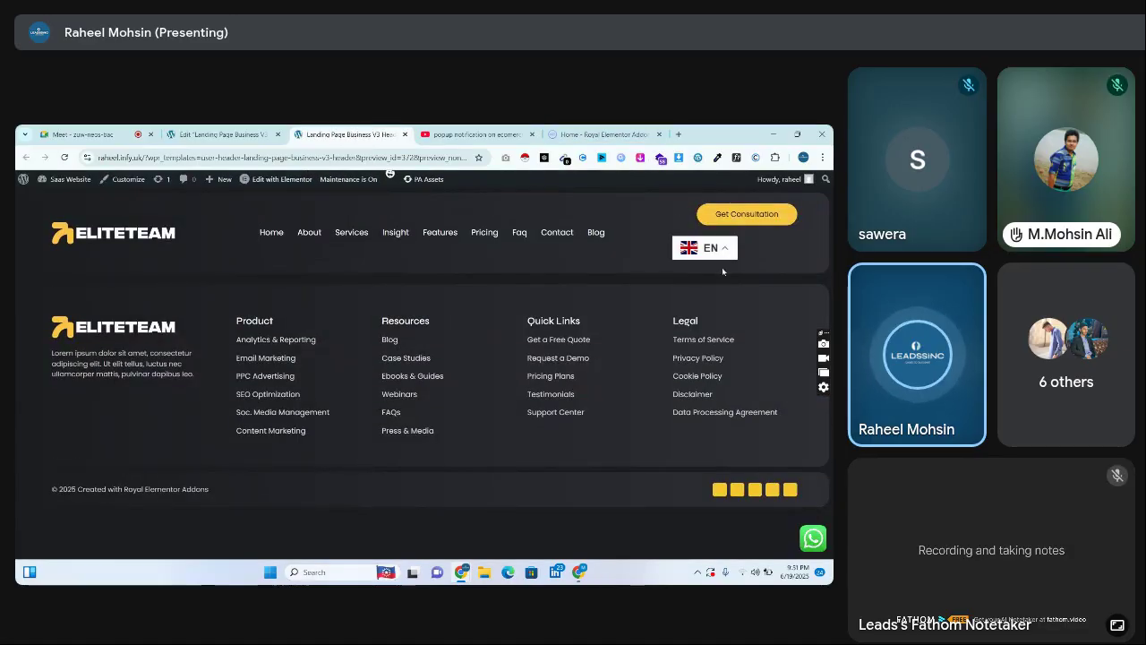
Translate the preview page into Chinese (Simplified) with the header switcher
click(714, 255)
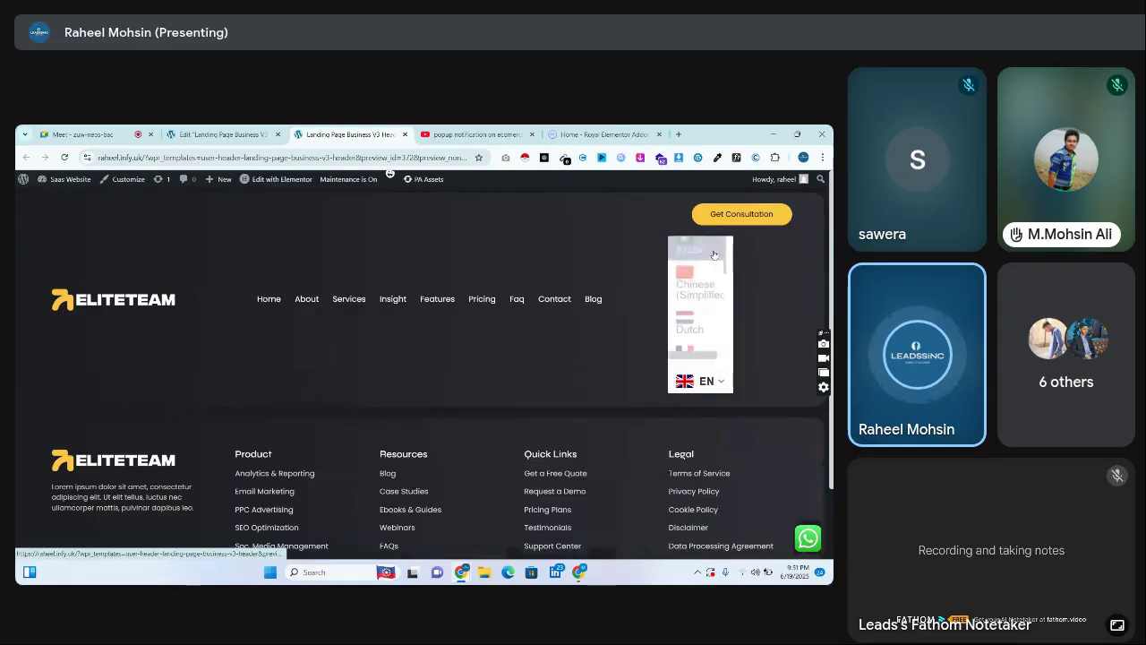
scroll(730, 300, down, 2)
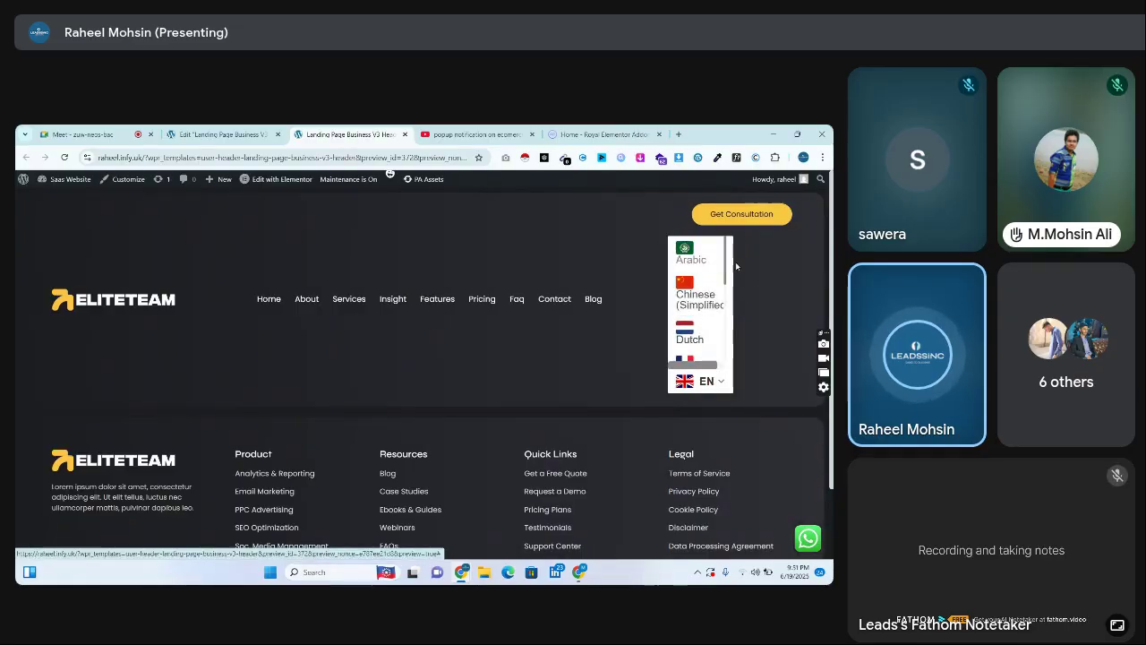
drag(730, 300, 730, 352)
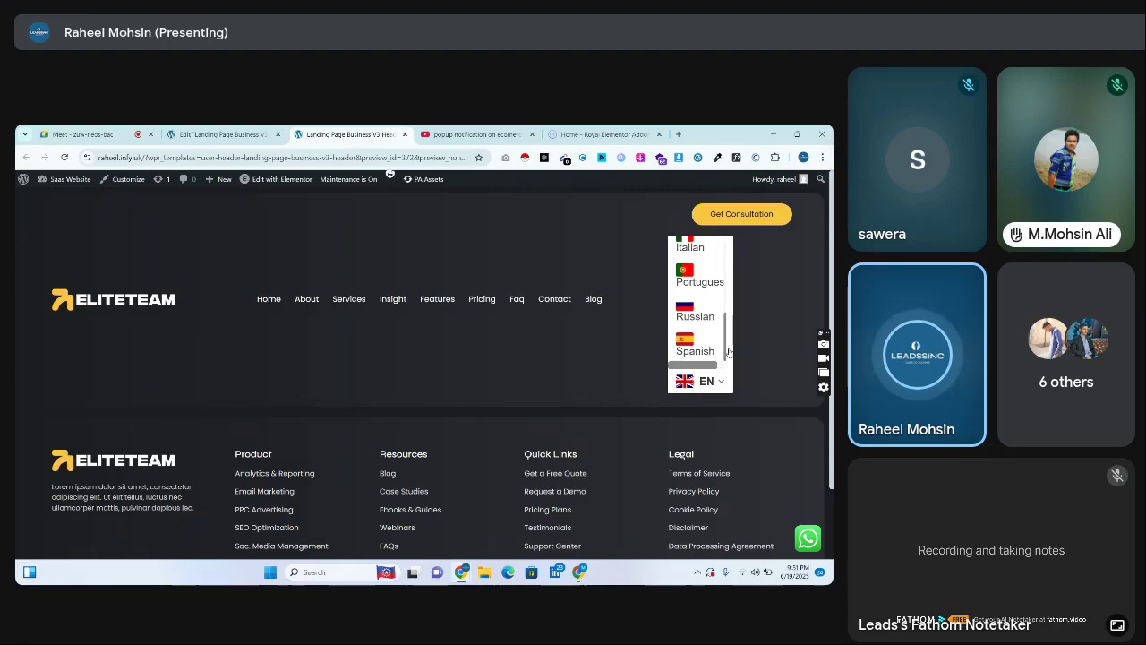
scroll(708, 327, up, 5)
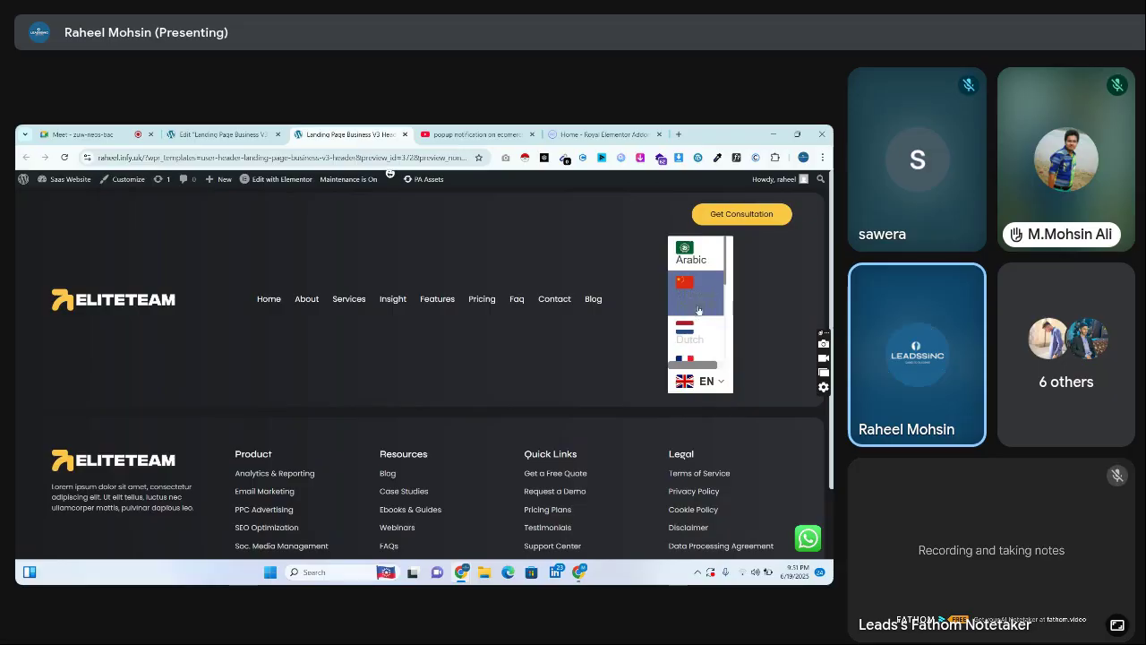
click(695, 304)
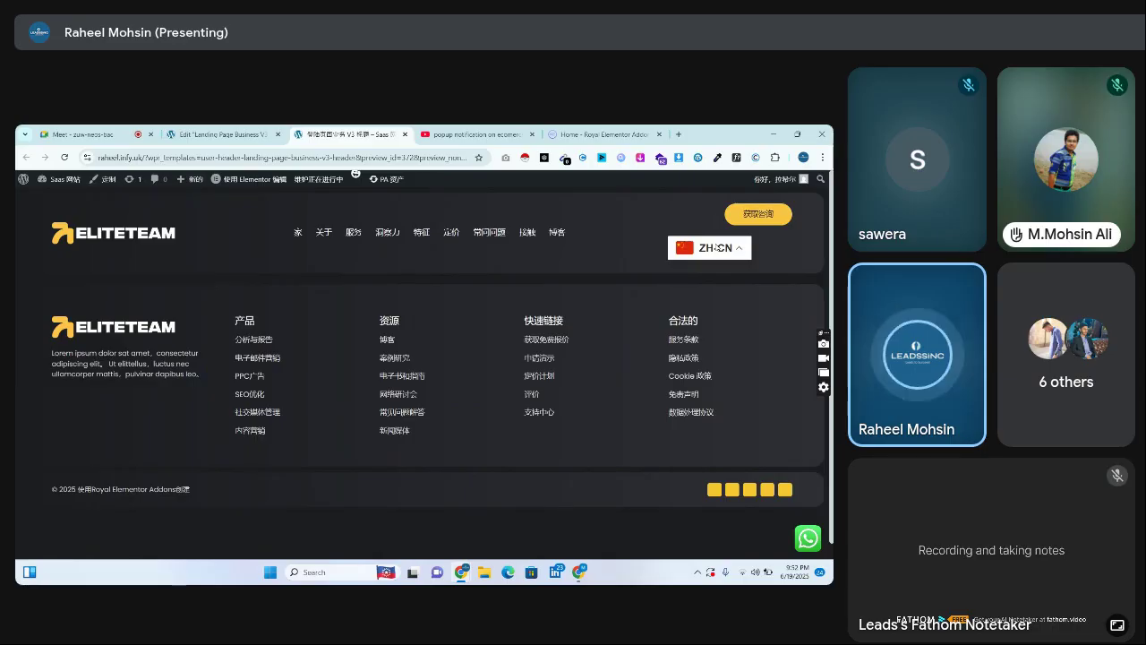
Switch the preview language to Arabic, then go back to the Google Meet tab
click(718, 249)
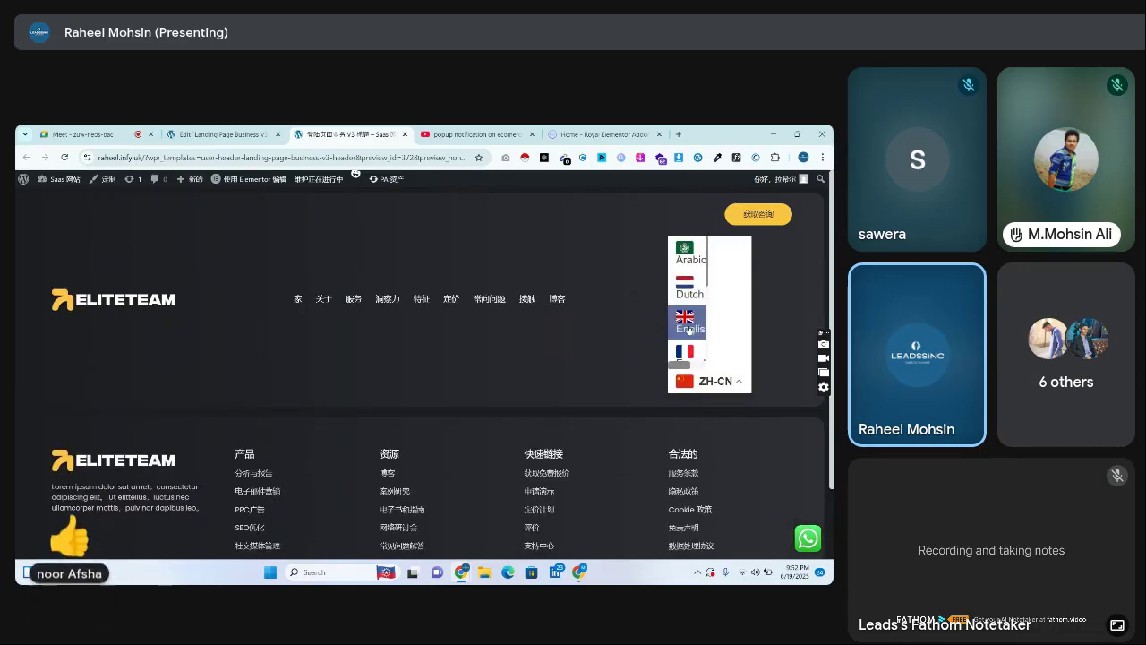
click(688, 255)
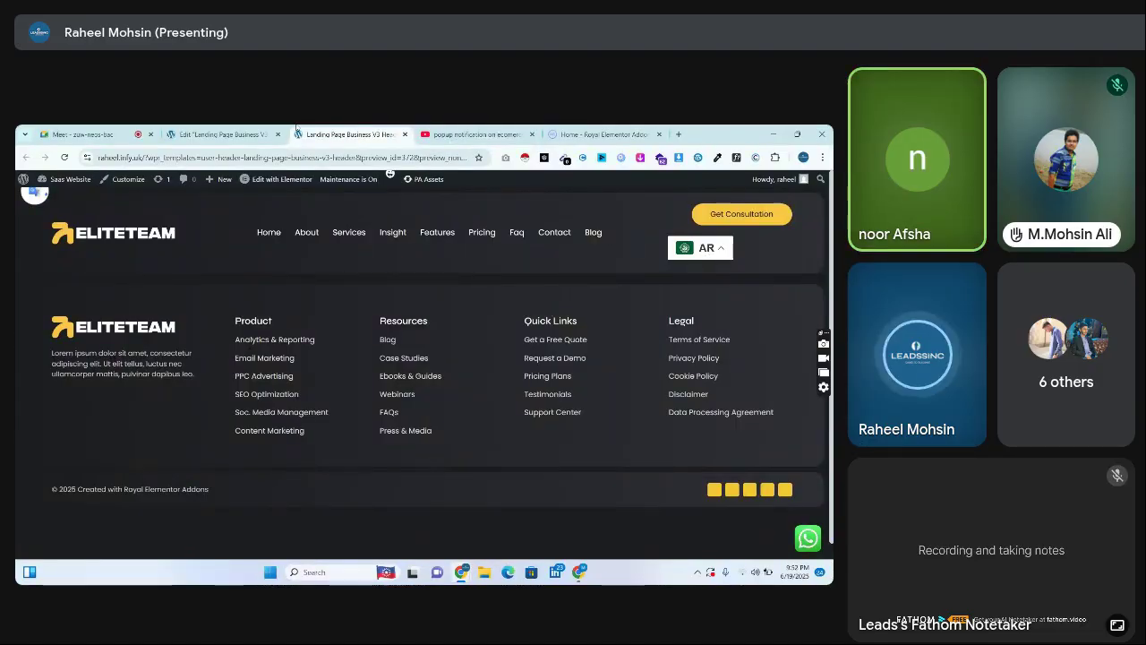
click(98, 134)
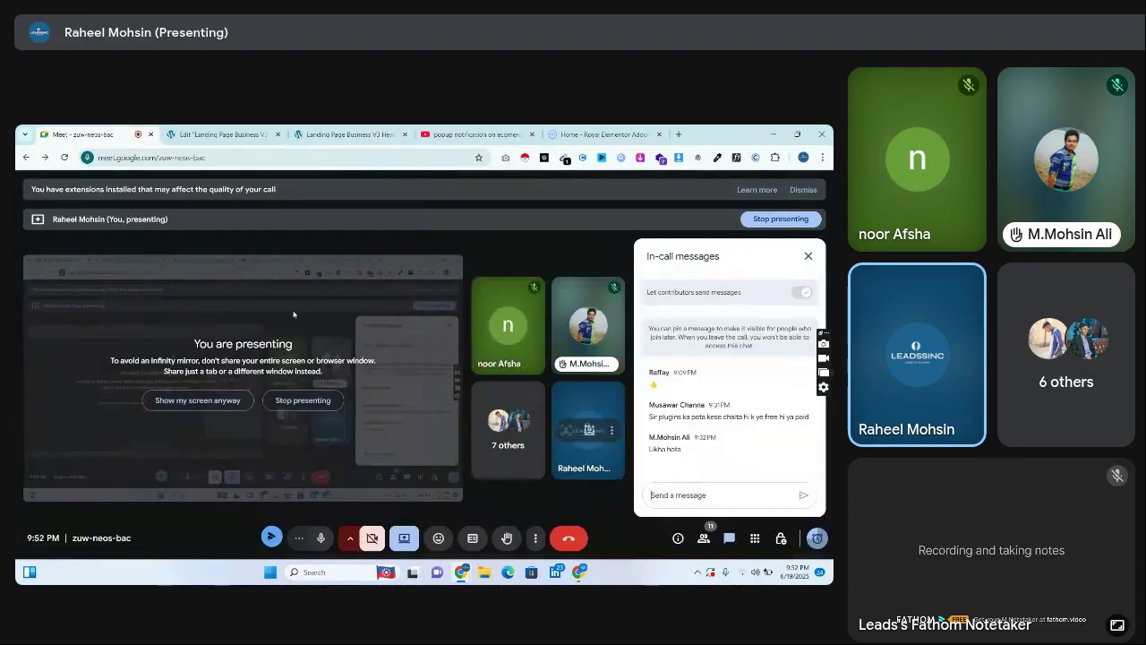
Mute and unmute the Meet microphone, then return to the Edit Landing Page tab
click(321, 539)
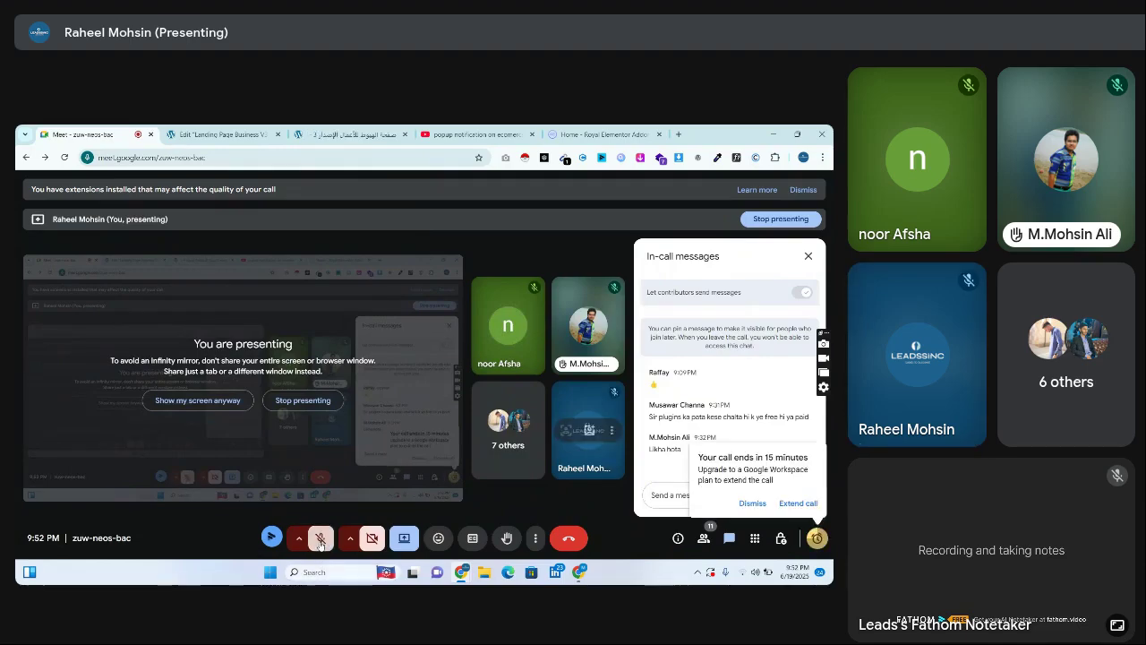
click(319, 540)
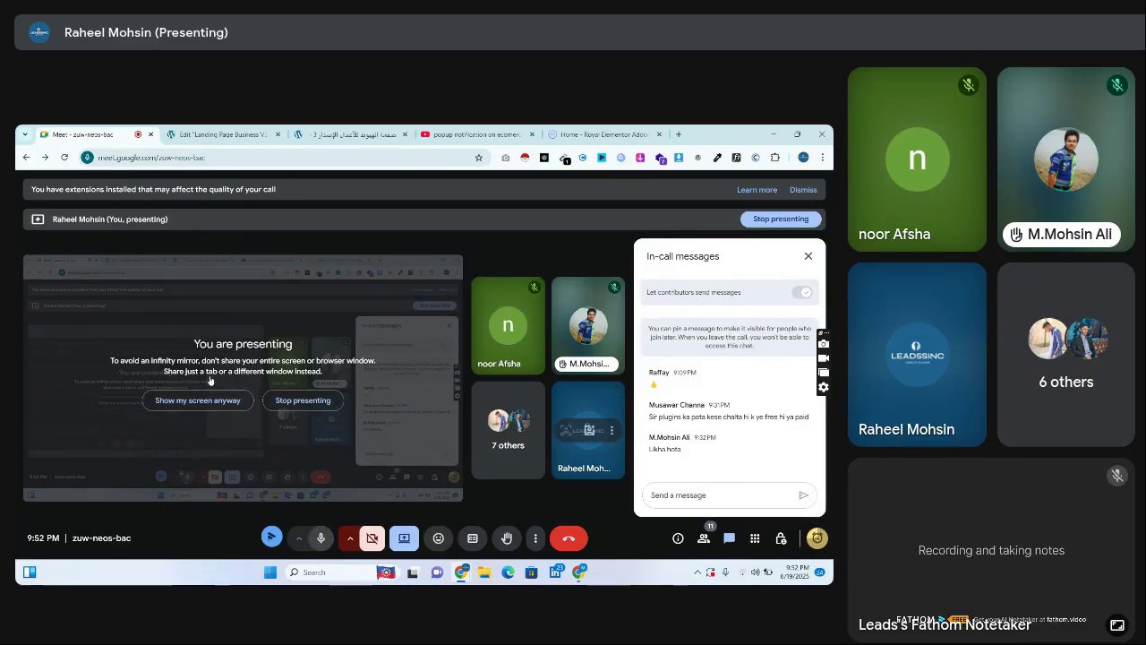
click(247, 132)
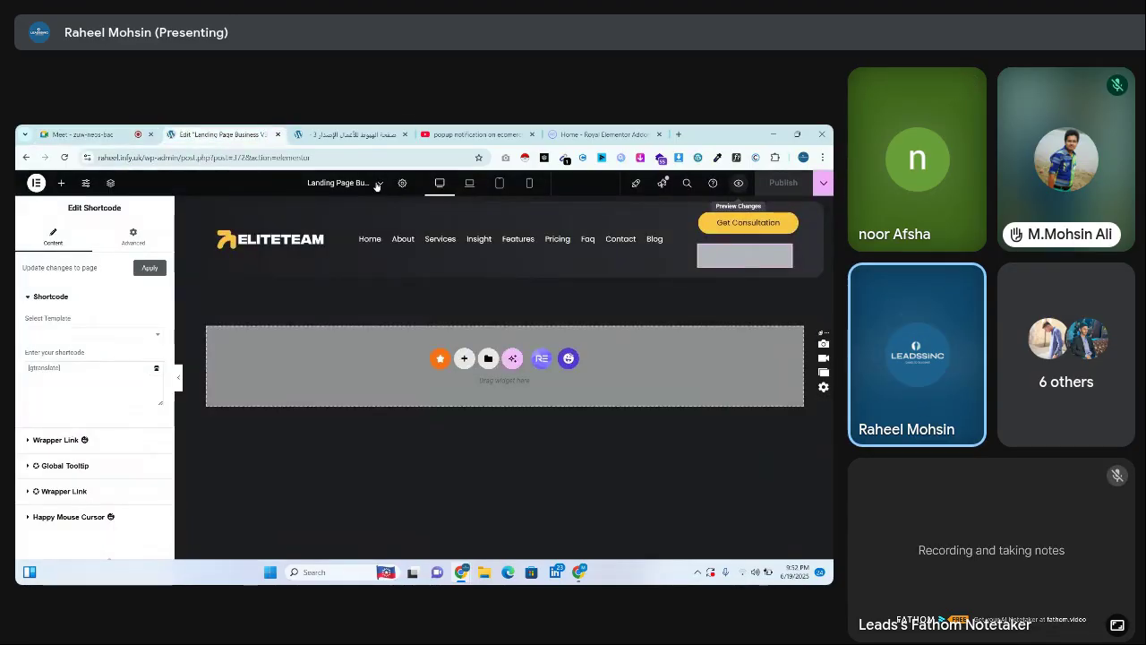
Open the live Saas Website home page and translate it from Arabic into Russian
click(356, 130)
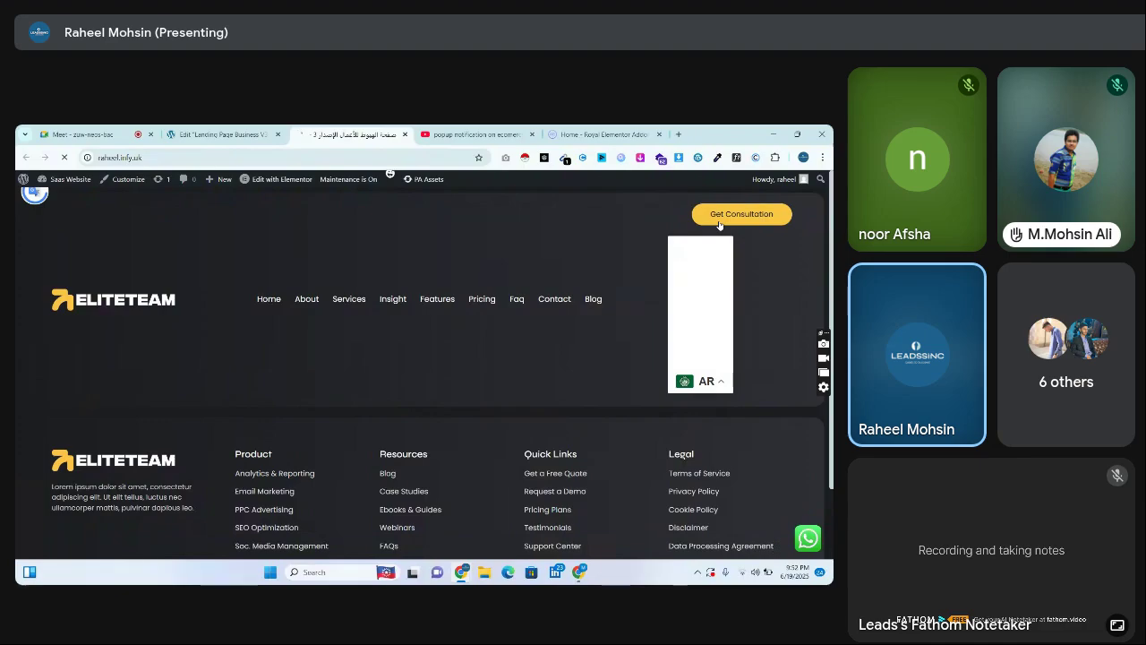
click(65, 134)
click(324, 134)
mouse_move(331, 178)
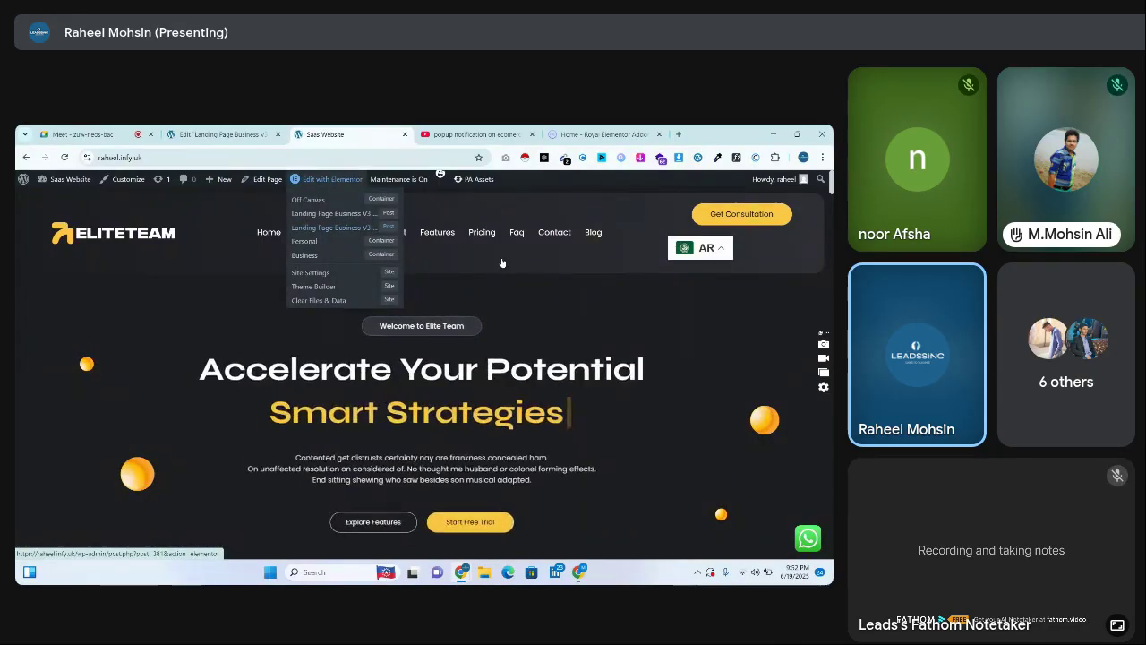
mouse_move(692, 273)
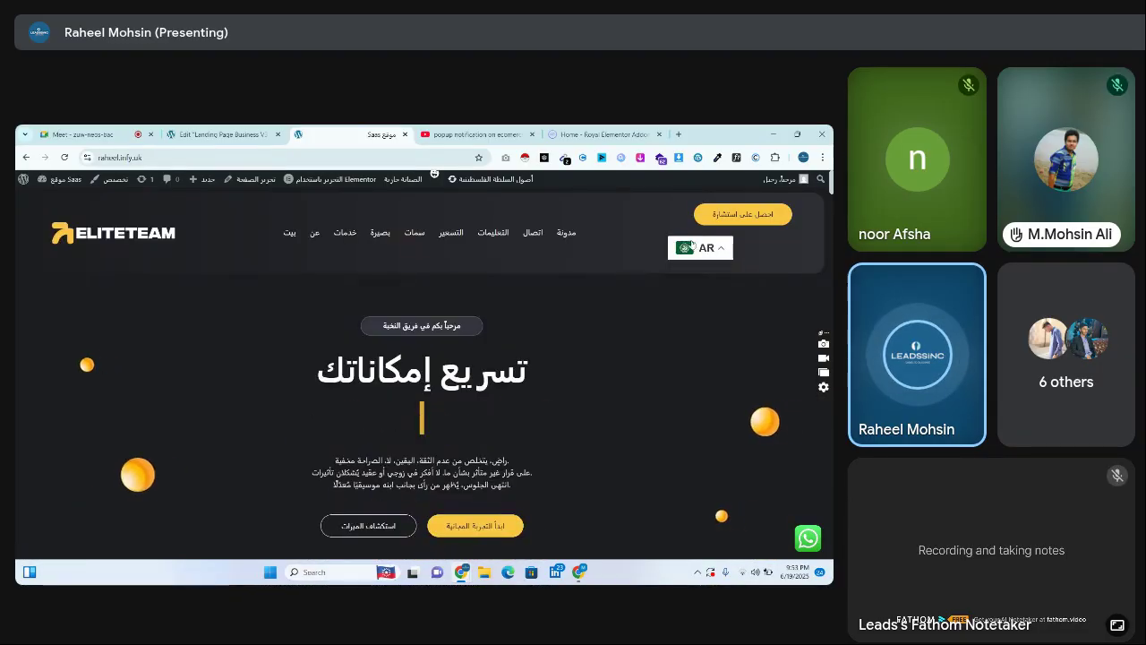
click(693, 247)
scroll(708, 305, down, 3)
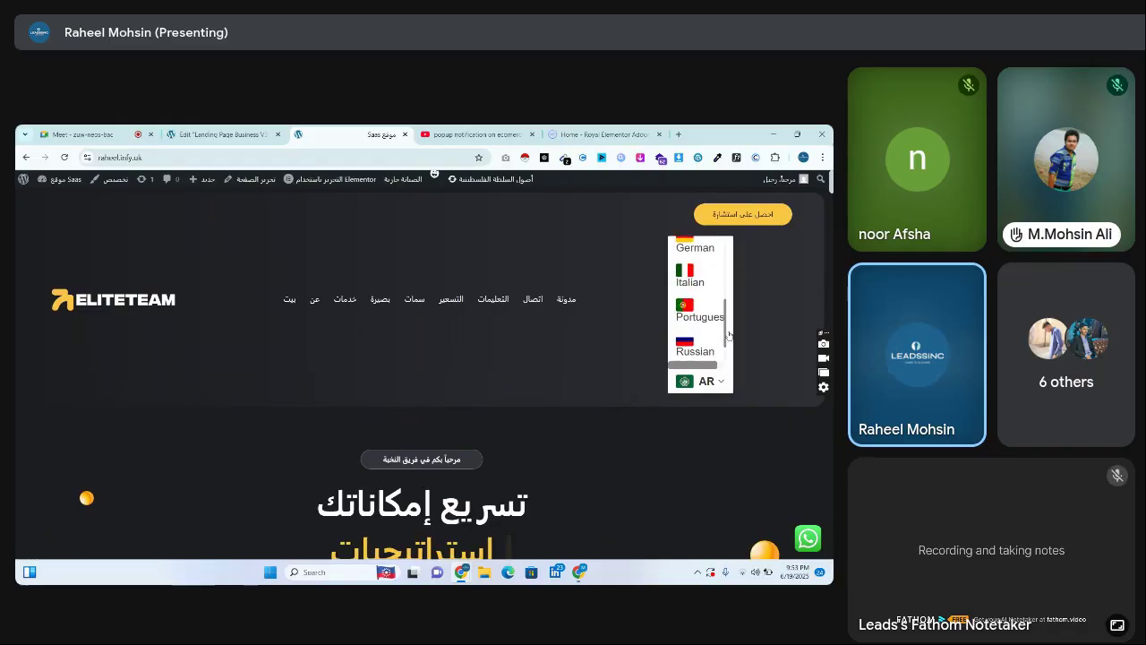
scroll(732, 344, down, 1)
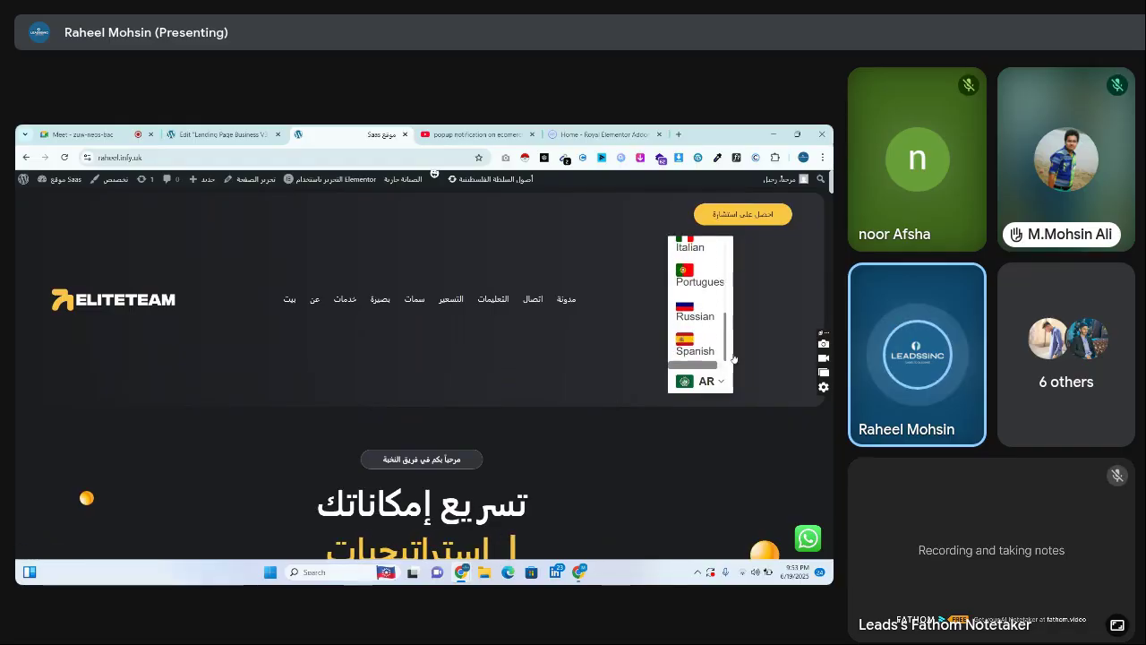
click(698, 311)
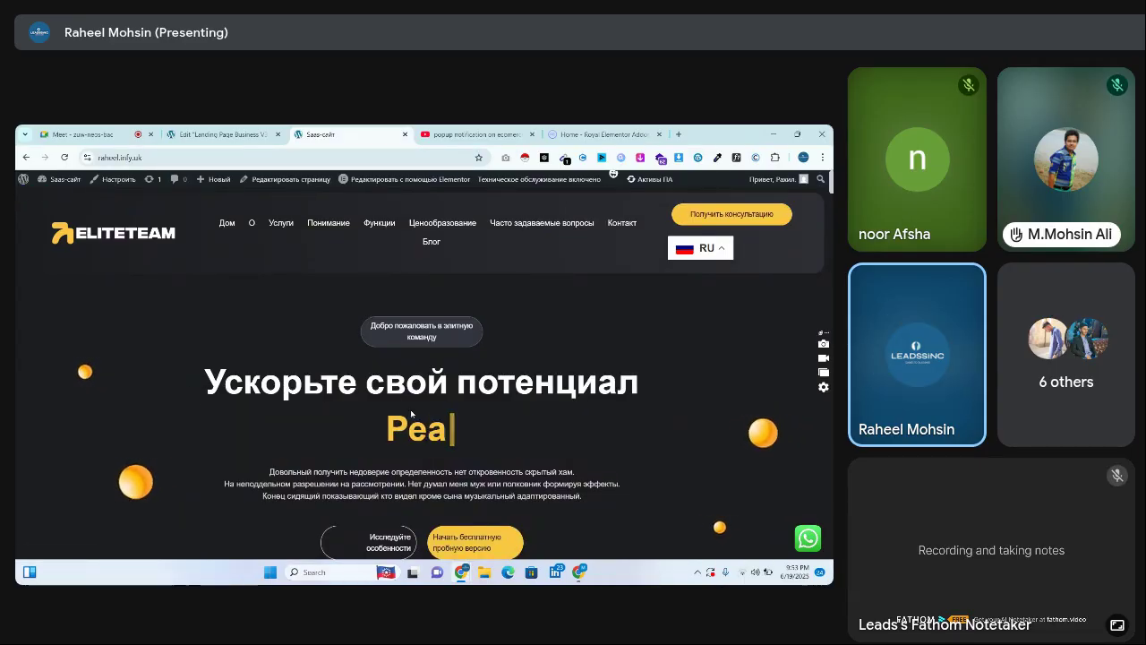
Switch the home page language from Russian to Italian
click(694, 249)
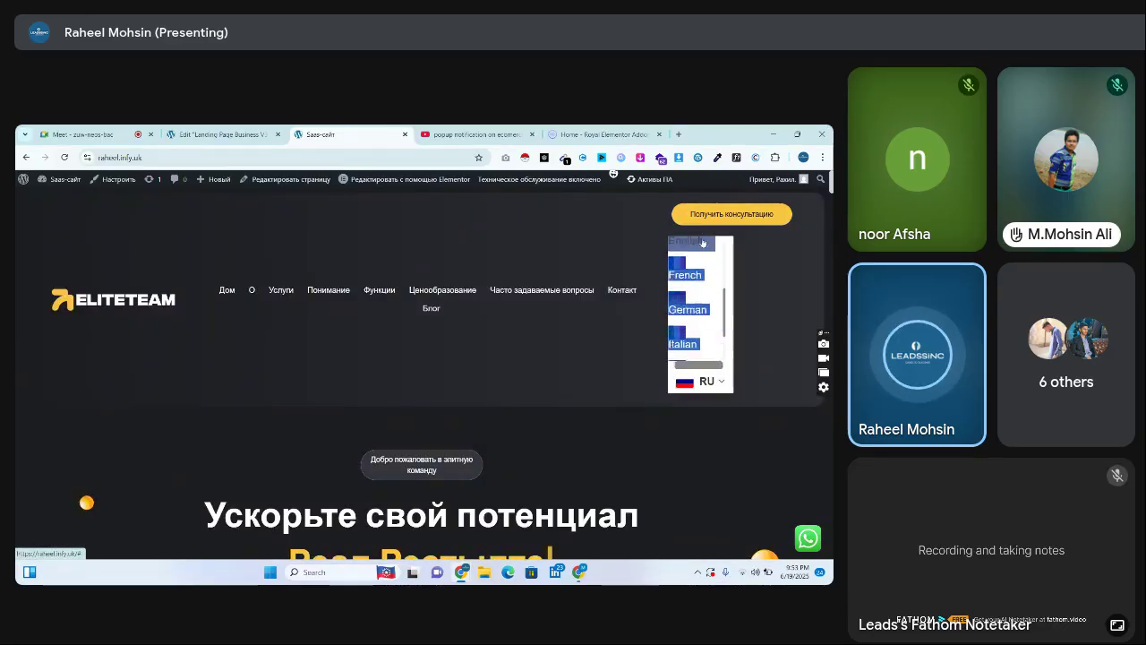
click(717, 238)
click(717, 240)
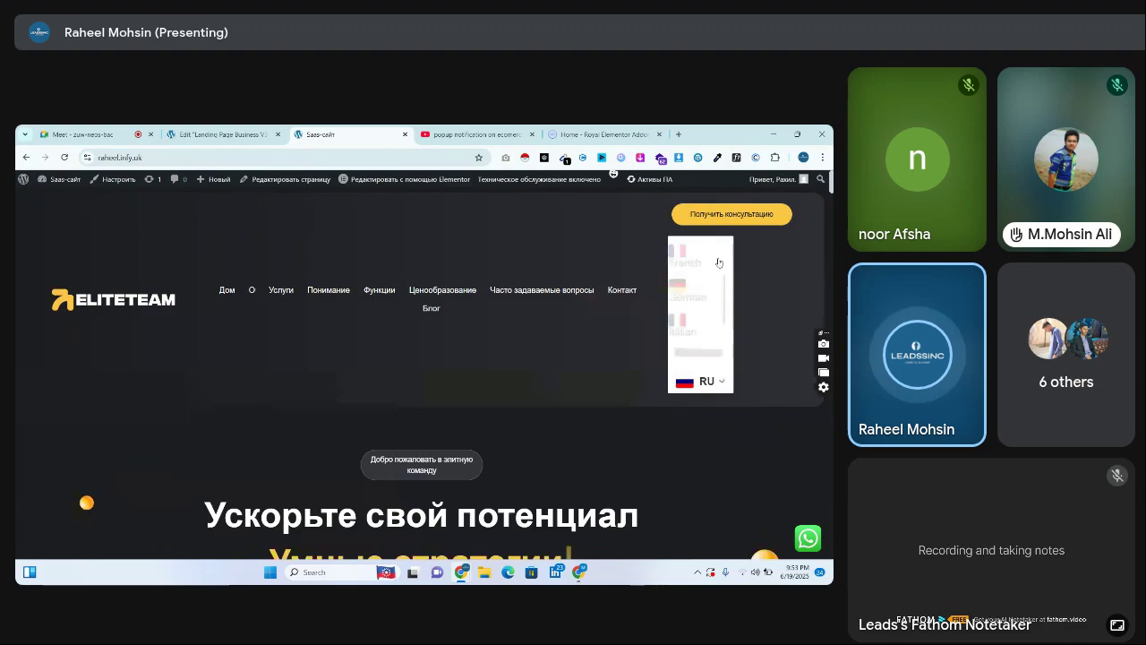
click(698, 345)
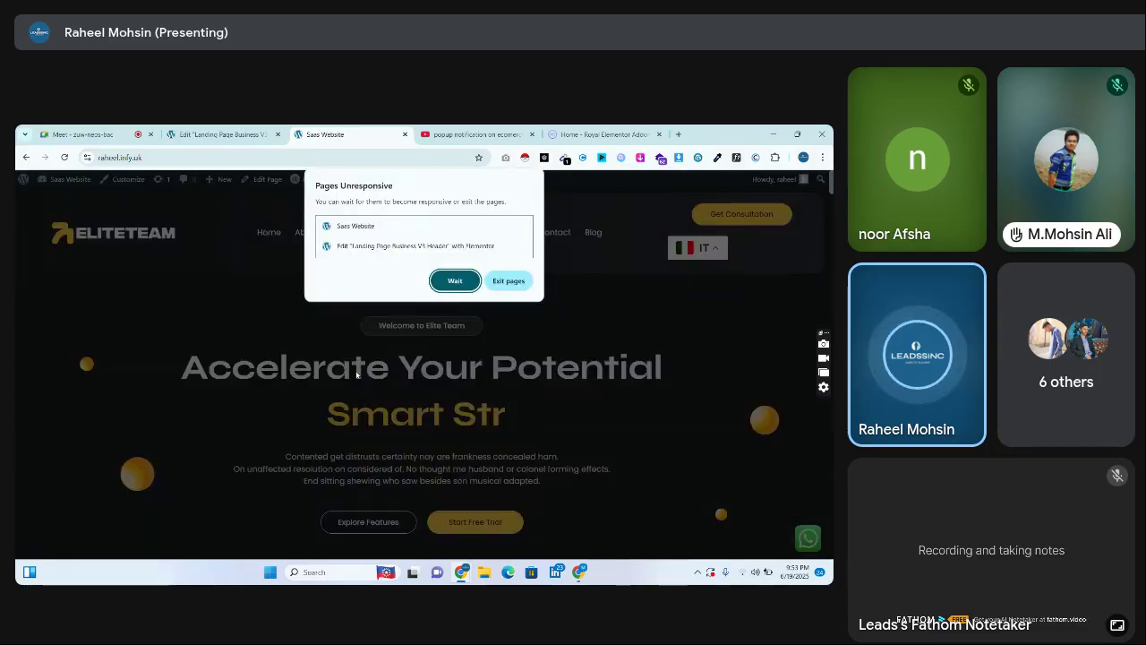
Dismiss the unresponsive pages, reload the EliteTeam site, and set its language to Russian
click(504, 283)
click(217, 161)
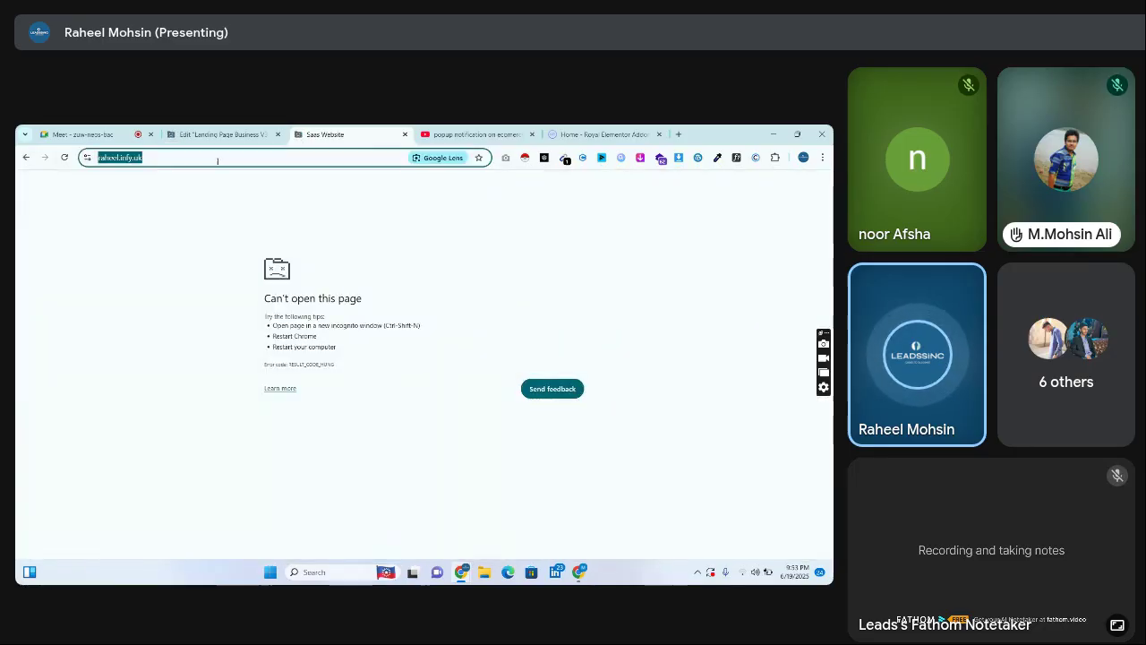
key(Return)
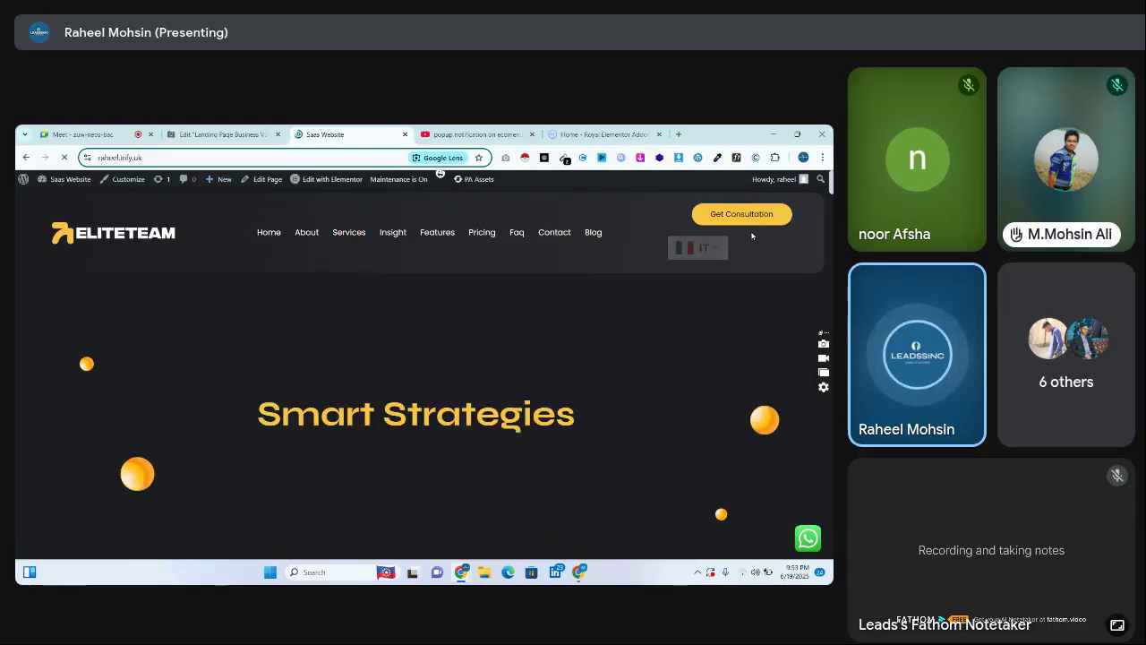
click(705, 260)
click(703, 260)
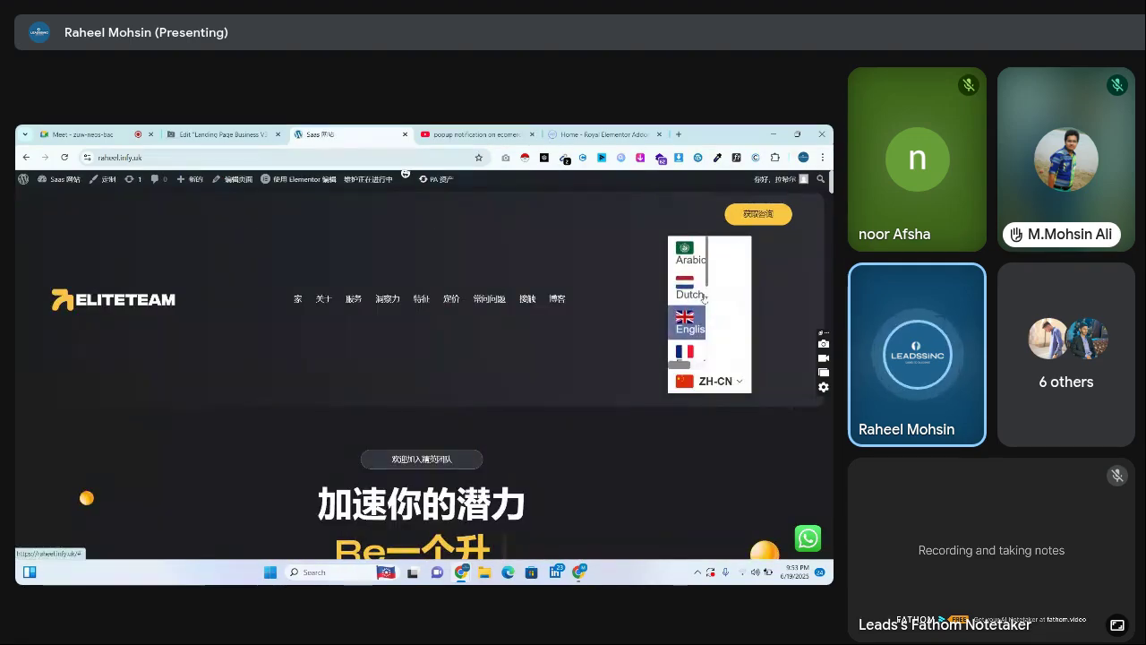
scroll(705, 309, down, 3)
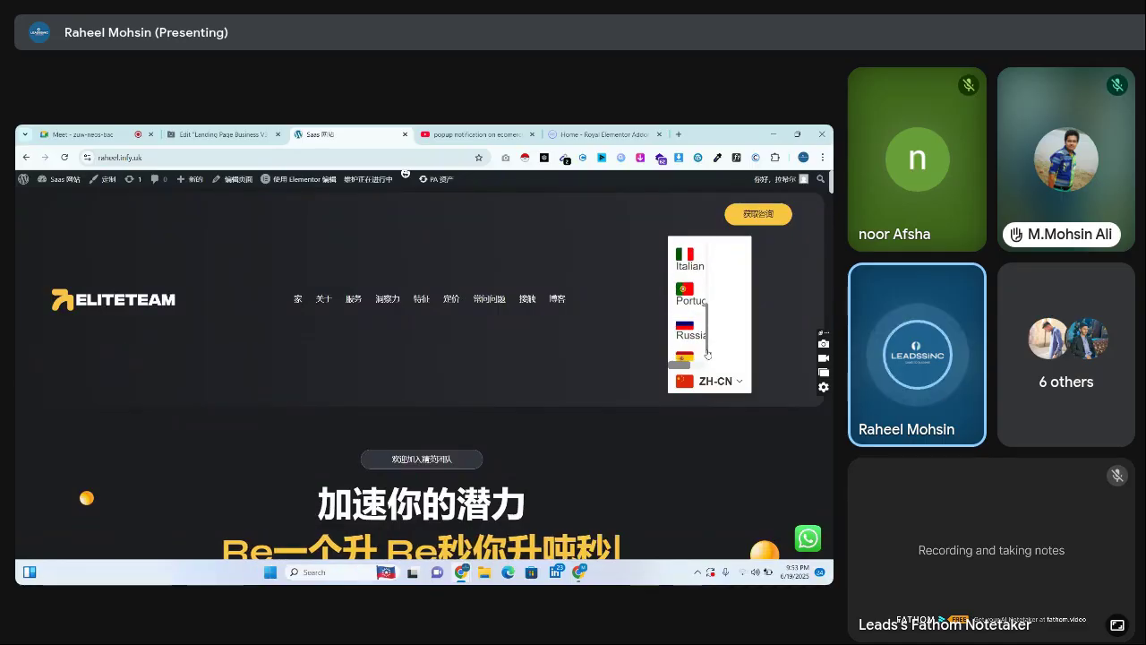
click(691, 329)
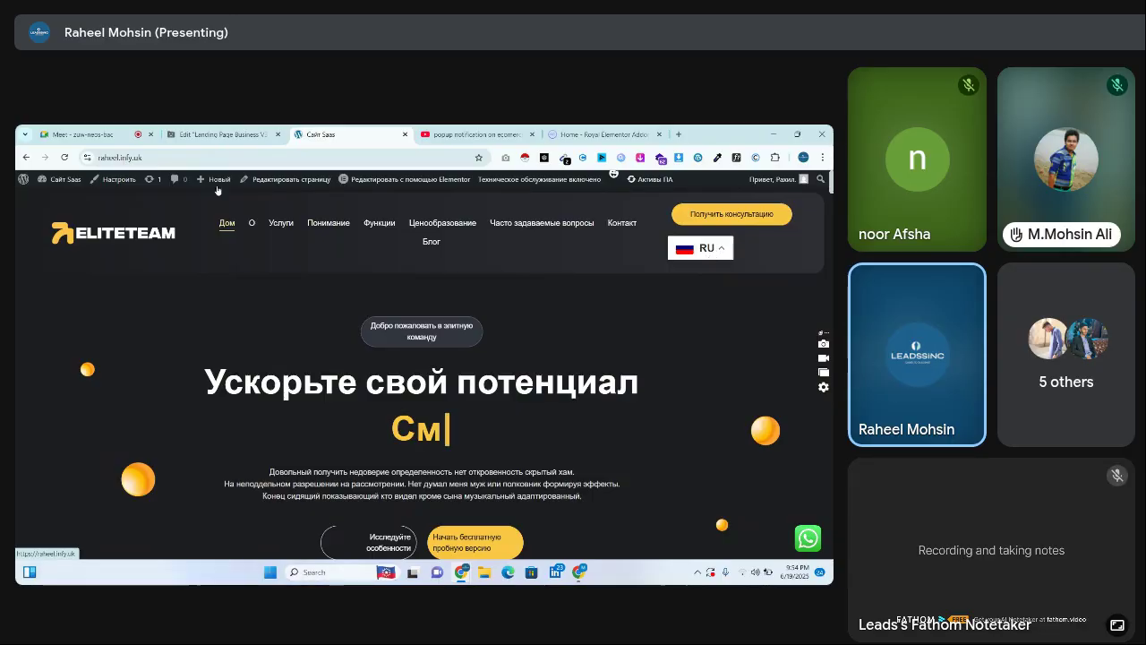
Close the crashed Edit Landing Page browser tab
click(273, 131)
click(350, 133)
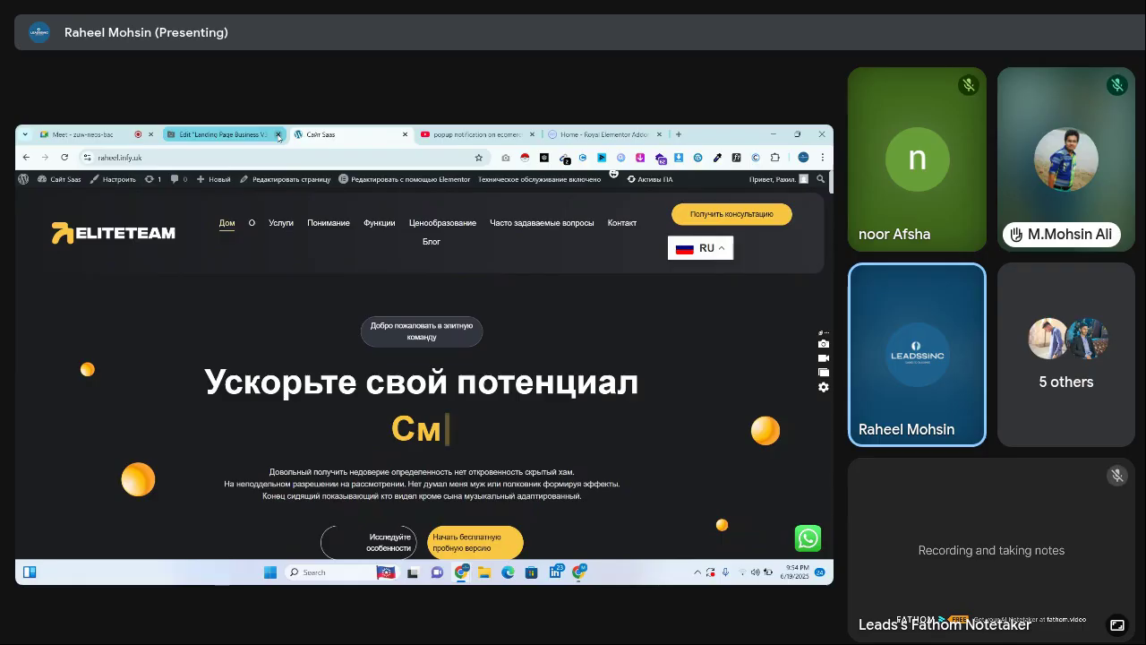
click(276, 133)
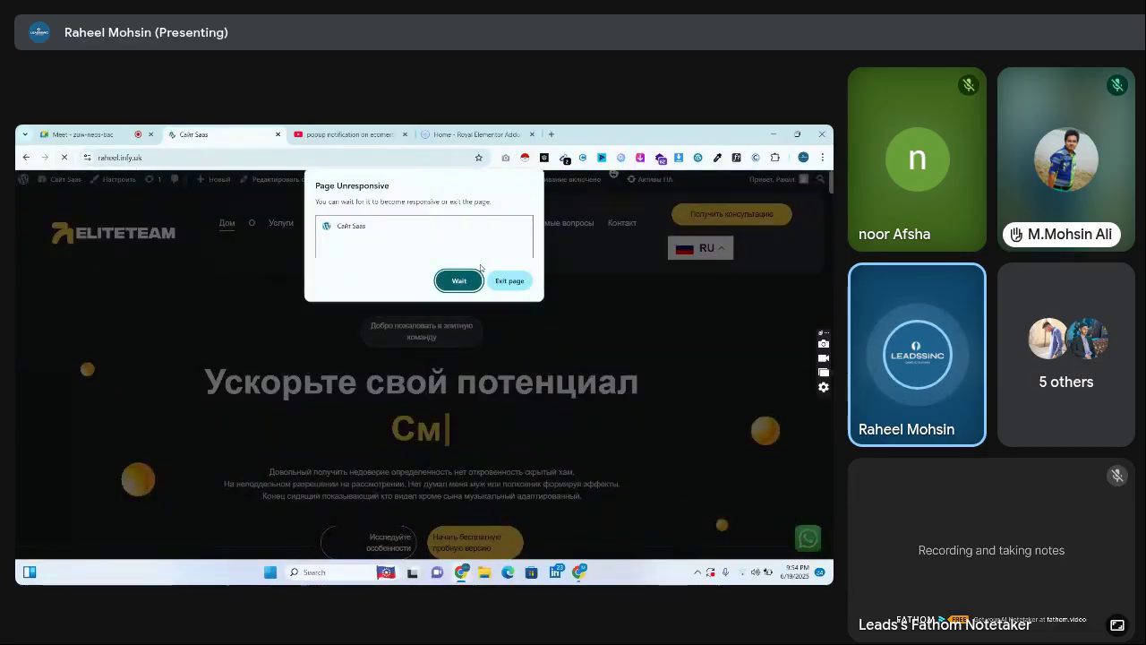
Exit the unresponsive page, reload the site, and close the 'Сайт Saas' tab
click(510, 282)
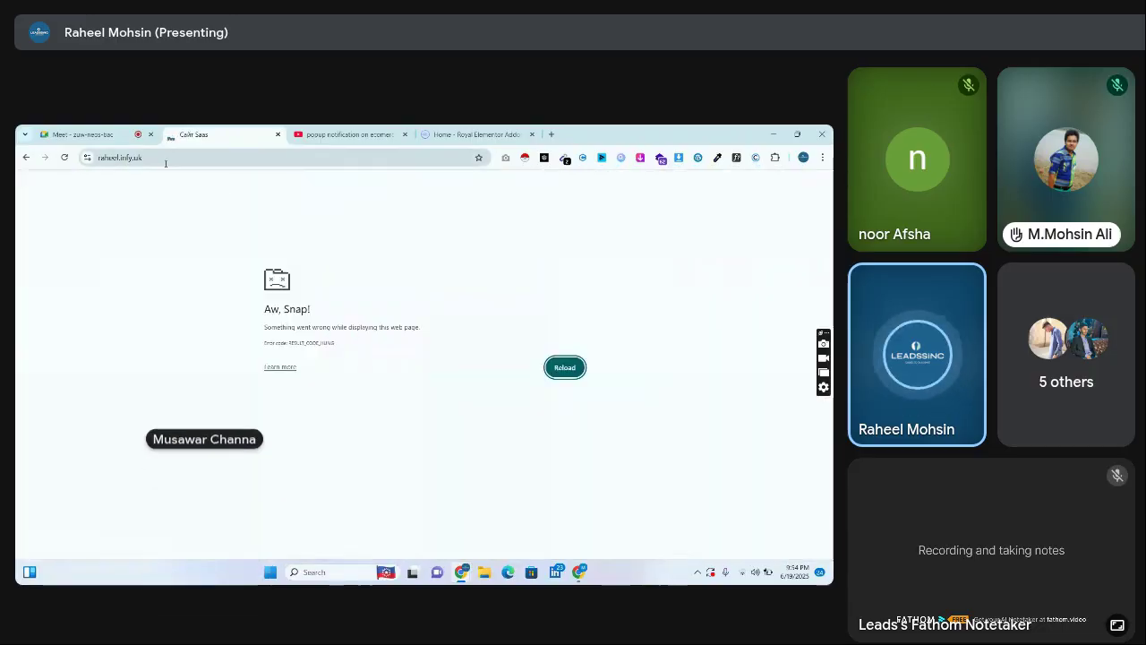
click(166, 157)
key(Return)
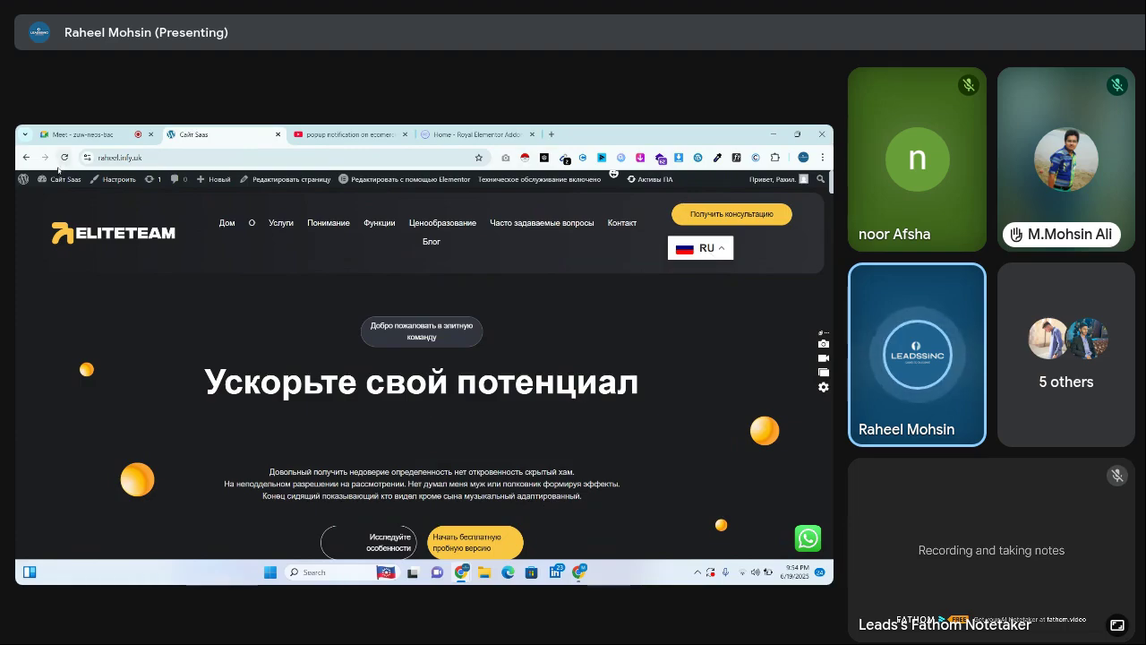
click(277, 134)
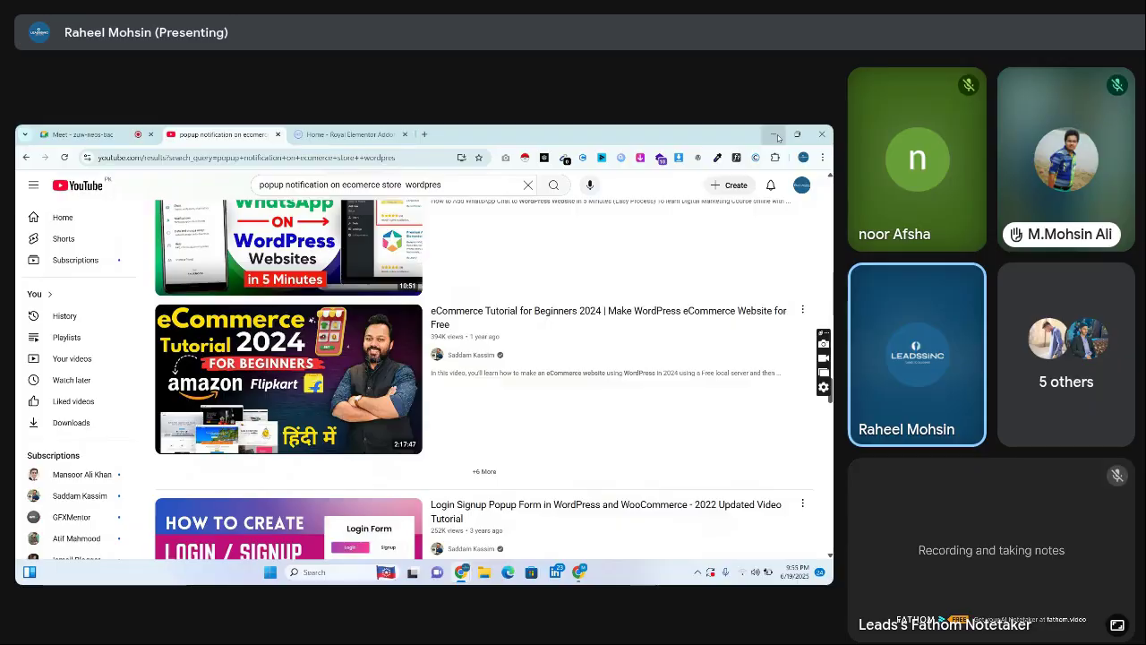
In the second browser window, open a new tab and load the suggested site address
click(774, 134)
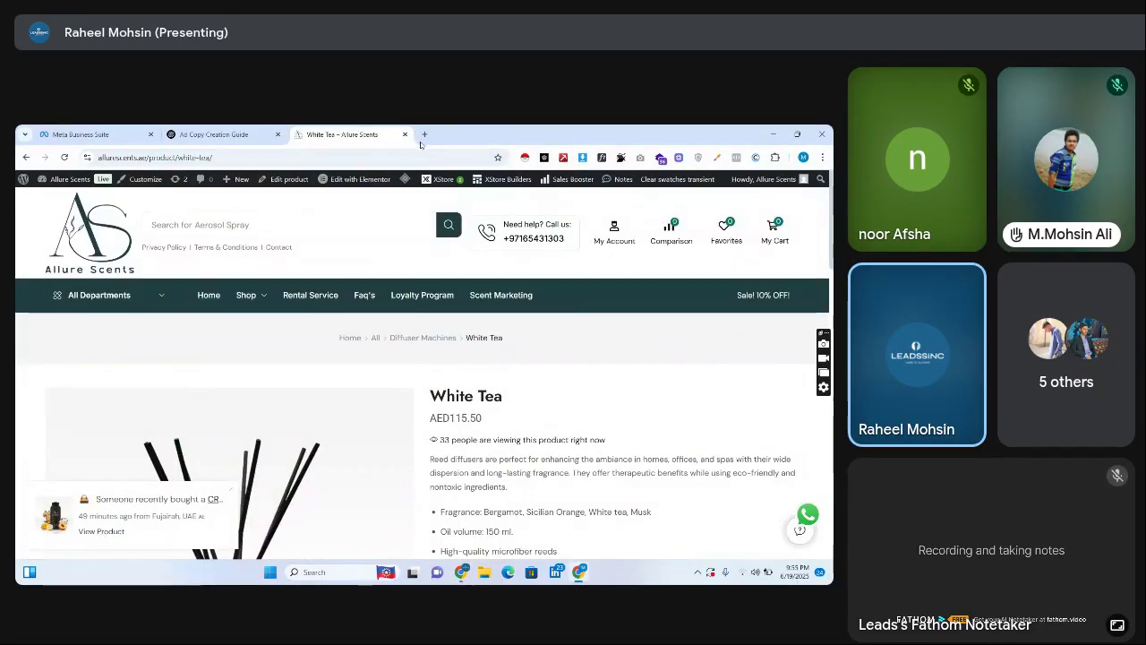
click(425, 134)
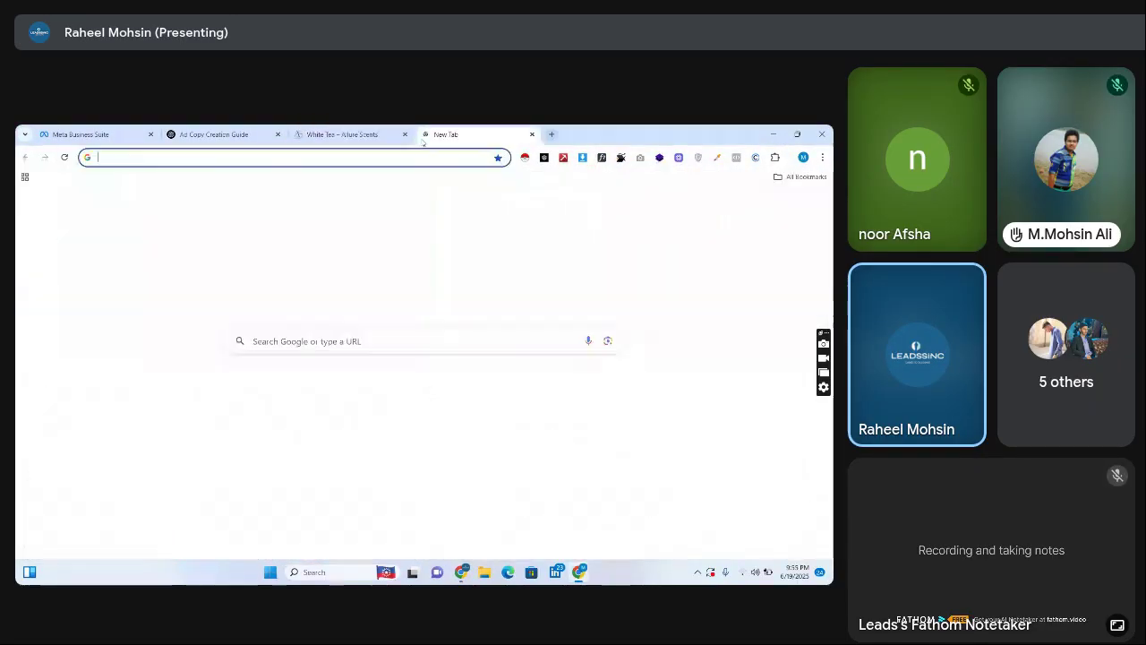
text(ram)
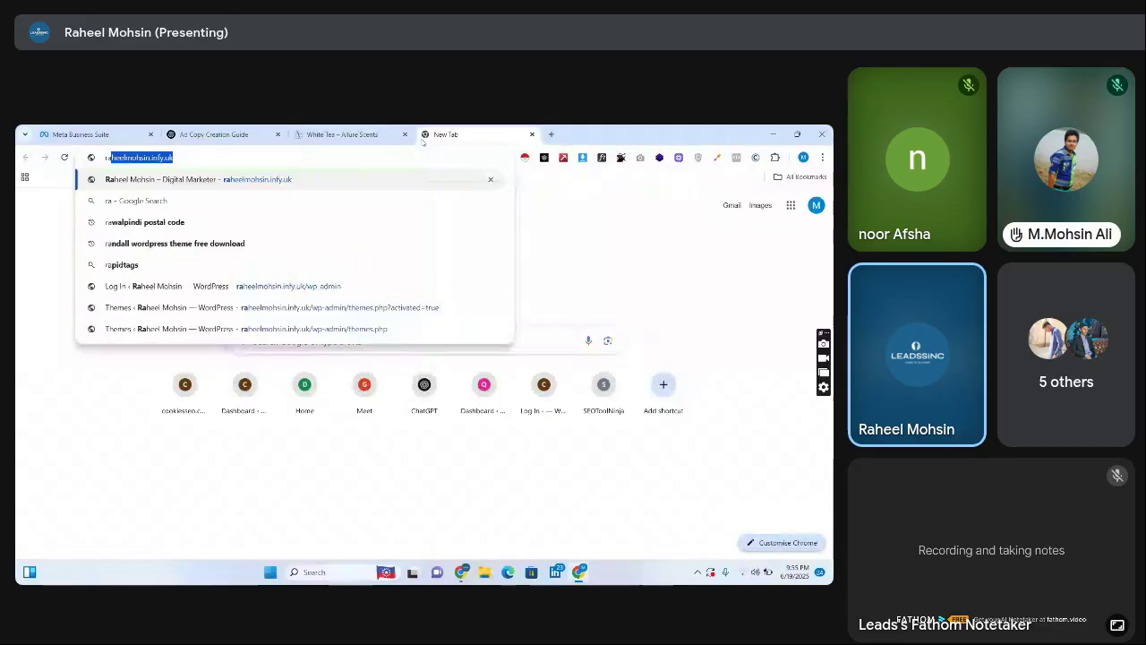
key(BackSpace)
text(h)
key(Return)
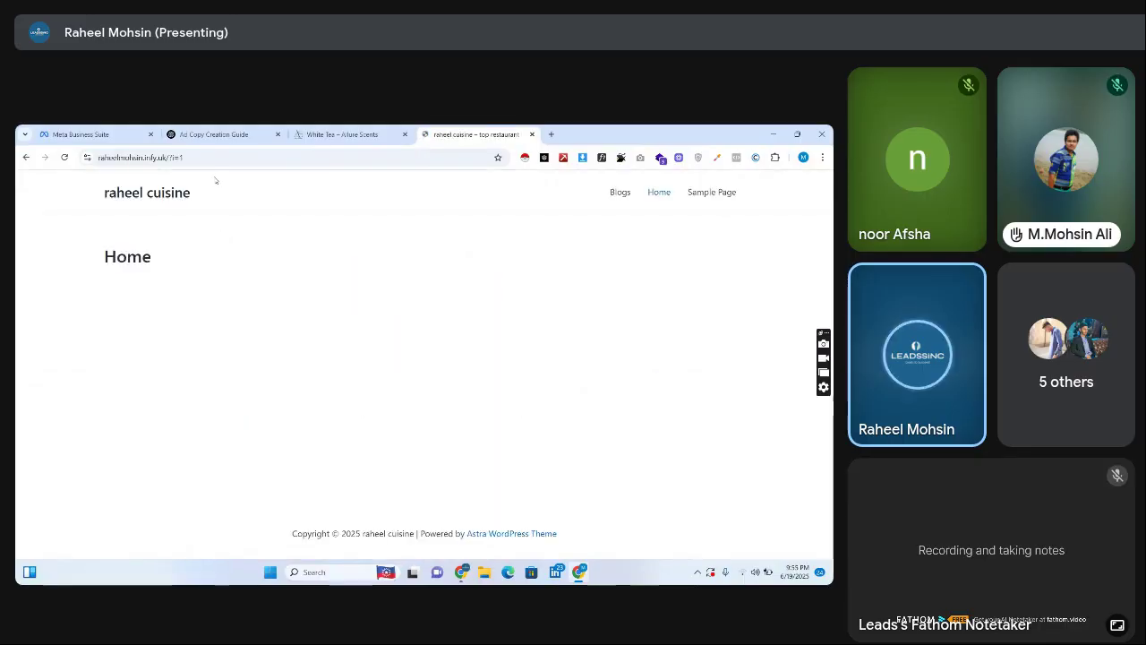
Change the address ending to '.infy.uk' to show the Saas Website maintenance page, then return to the main window
click(251, 158)
drag(149, 157, 294, 192)
key(BackSpace)
text(.i)
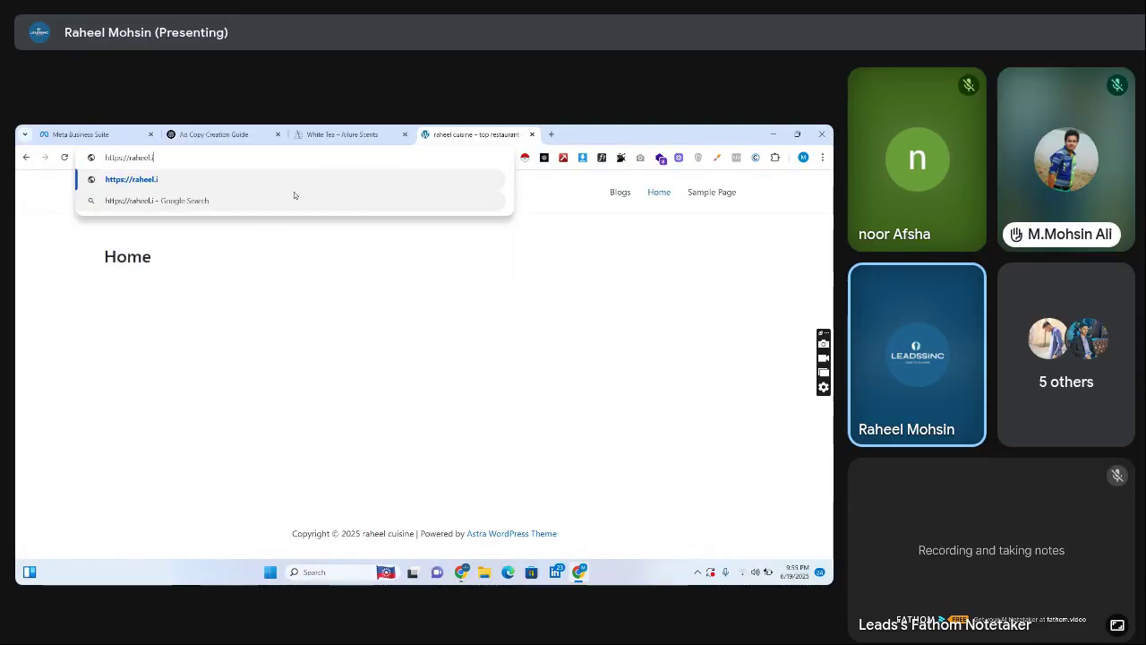
text(nfy.uk)
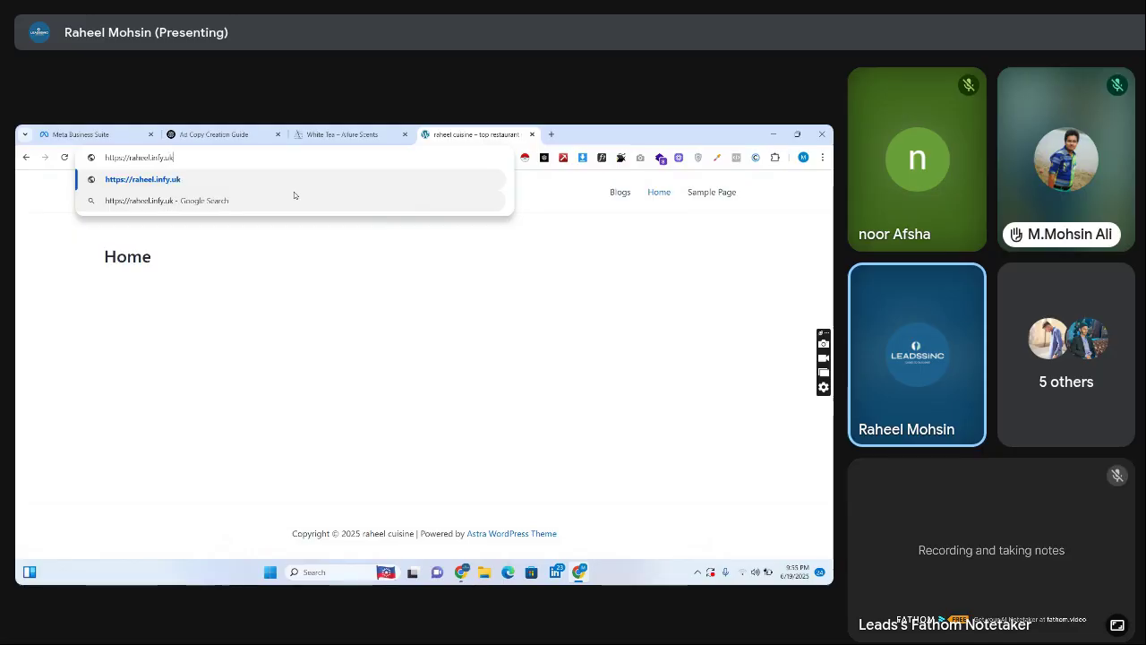
key(Return)
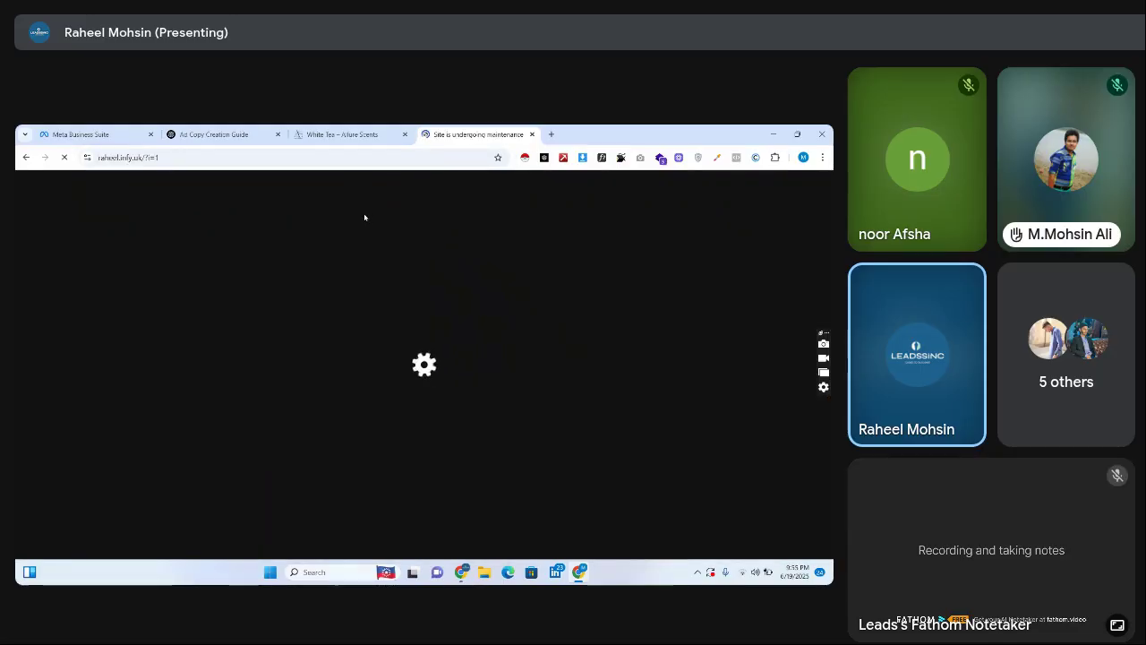
mouse_move(461, 571)
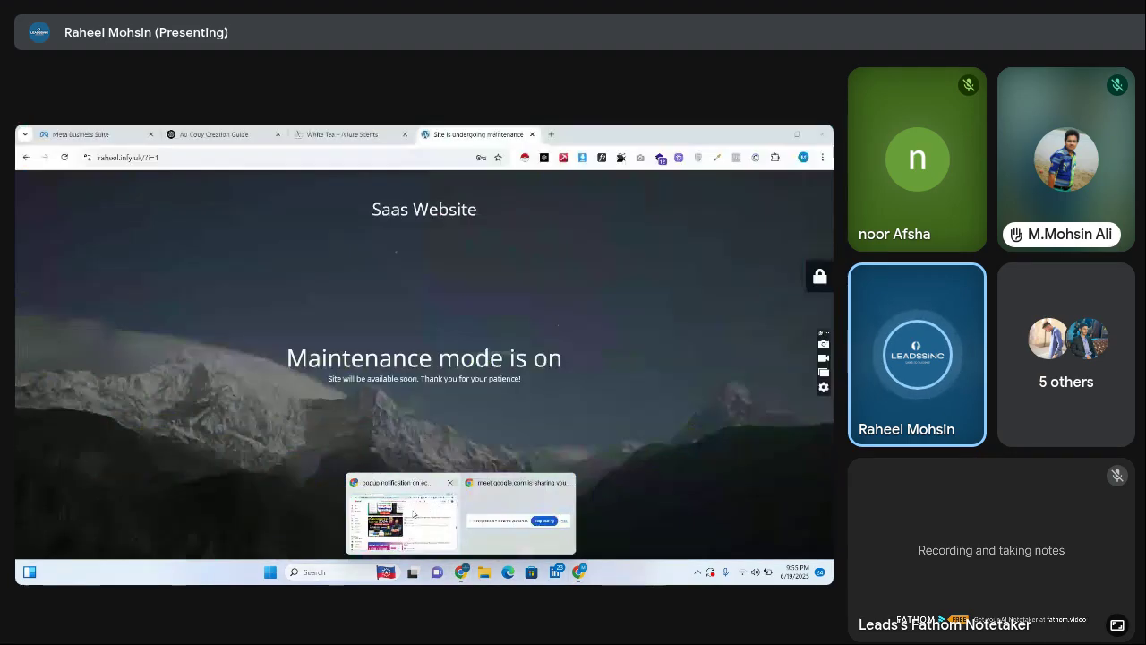
click(408, 526)
Back in the main window, load the Saas Website homepage from the address bar
click(349, 134)
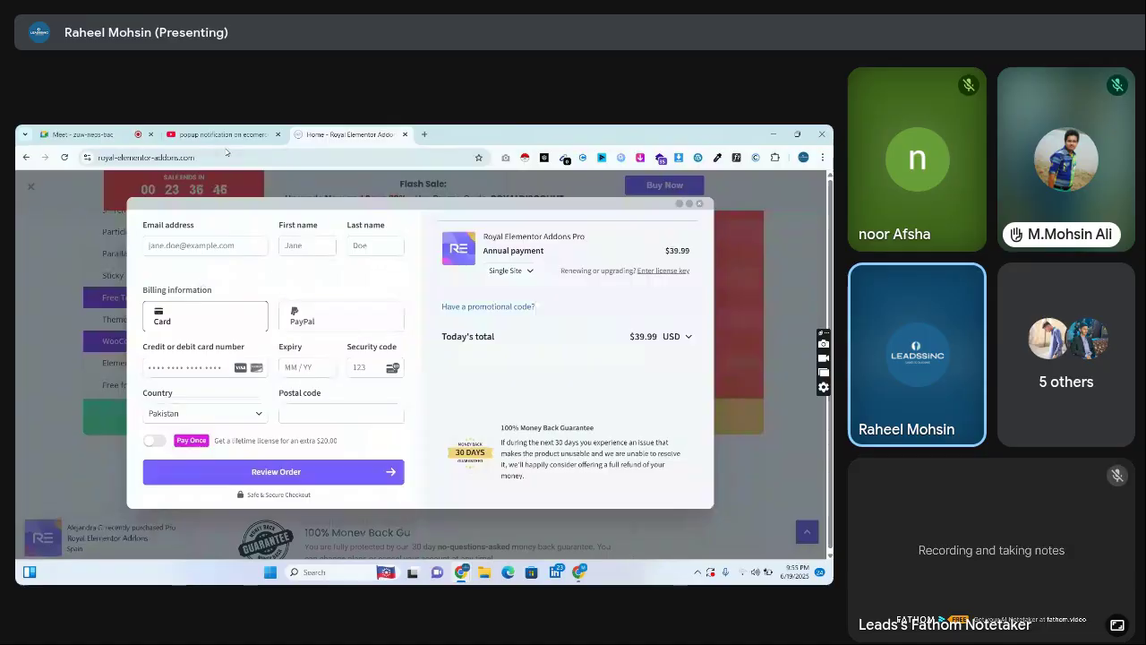
click(227, 155)
text(lea)
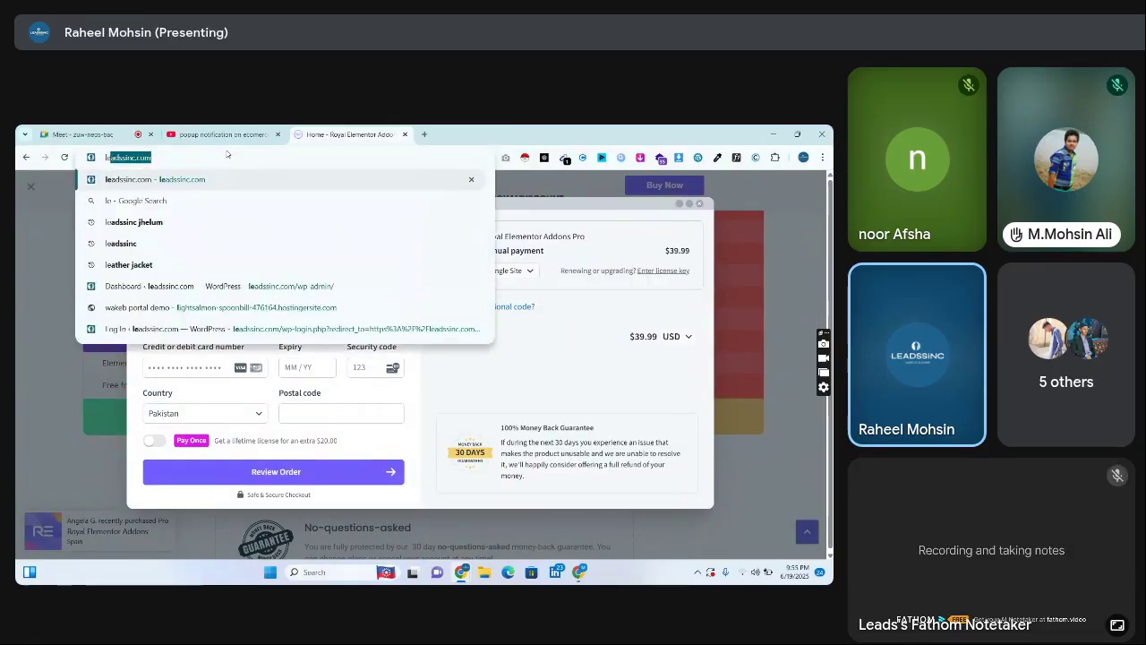
key(BackSpace)
key(BackSpace)
key(BackSpace)
text(r)
key(Return)
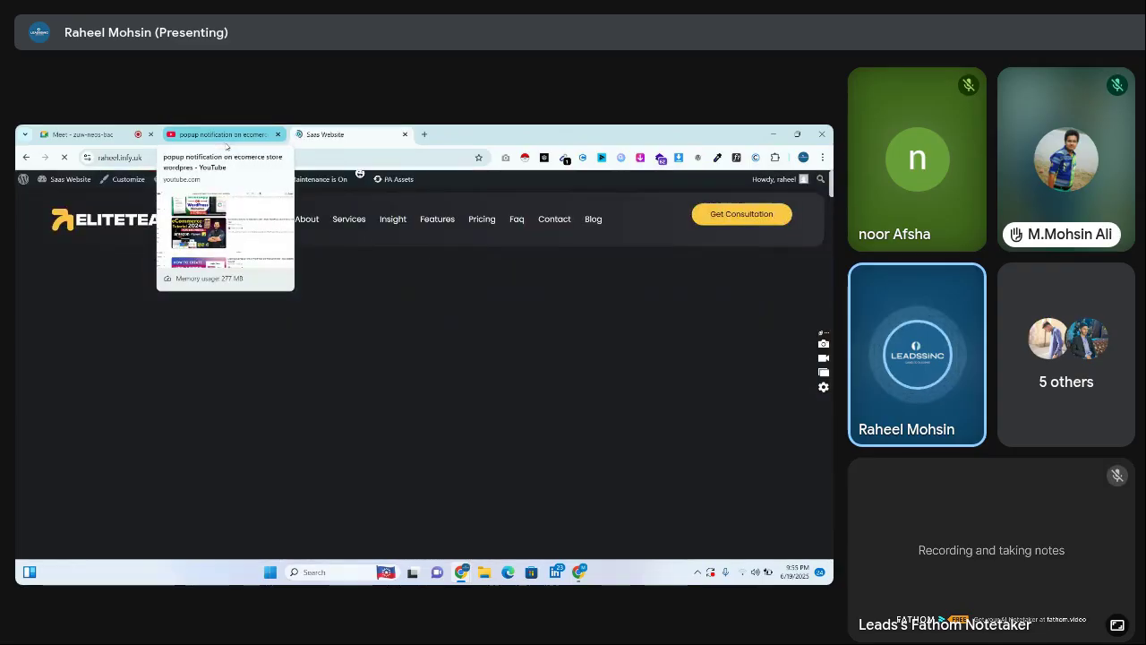
Go to the admin Dashboard and on to the installed Plugins list
click(80, 180)
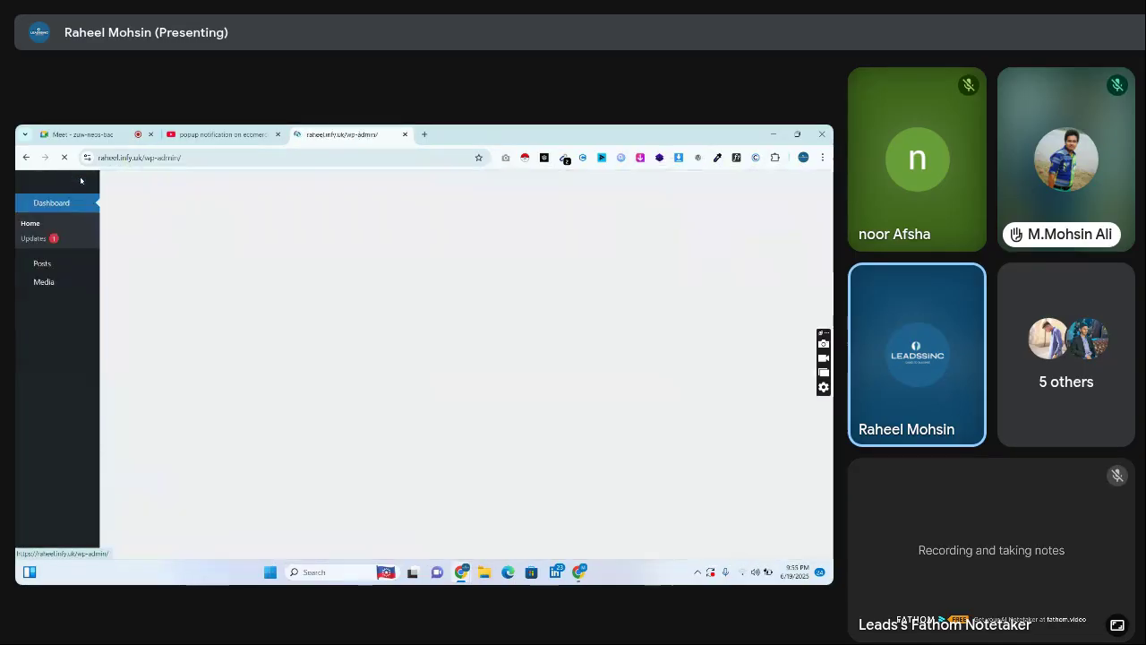
scroll(580, 388, down, 10)
scroll(473, 385, down, 1)
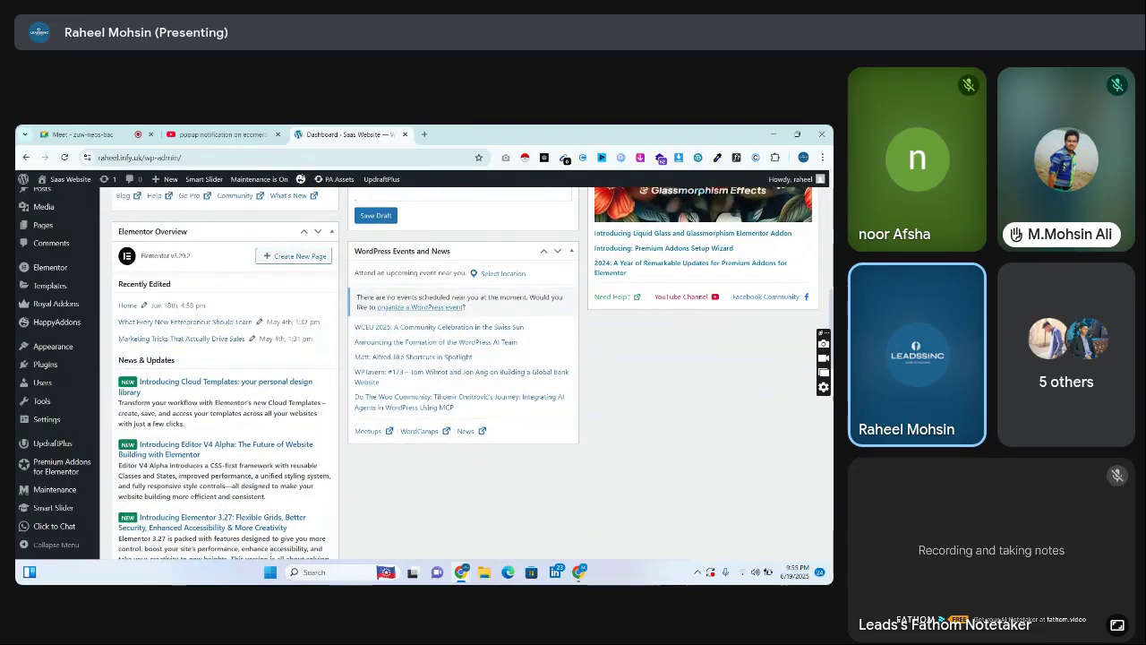
click(45, 365)
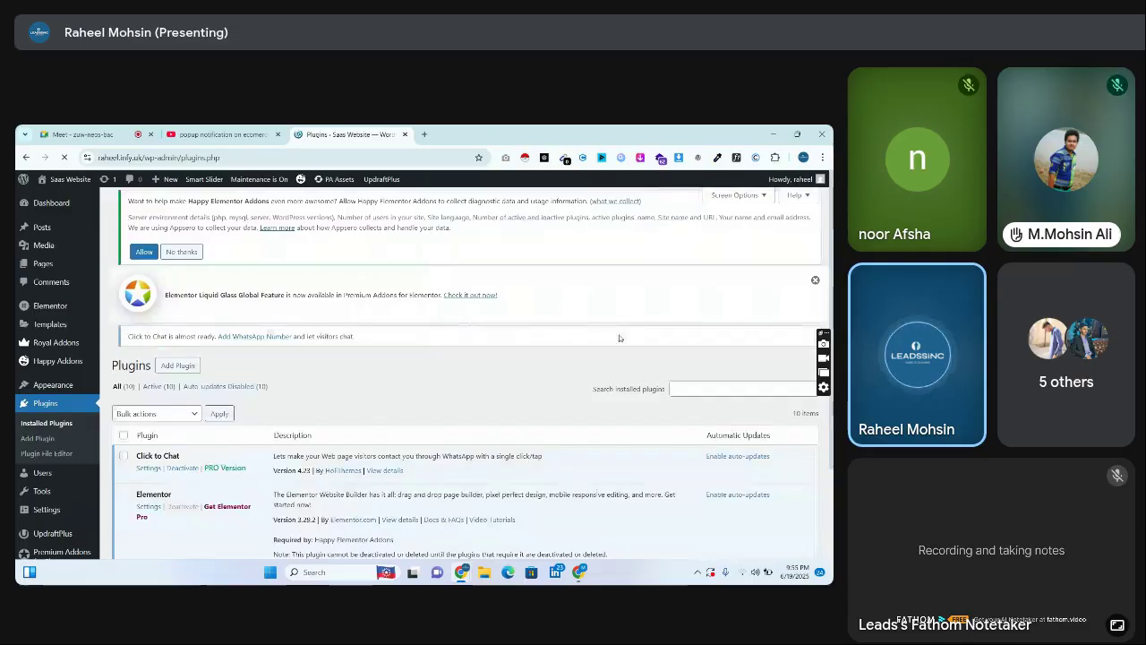
scroll(634, 303, down, 3)
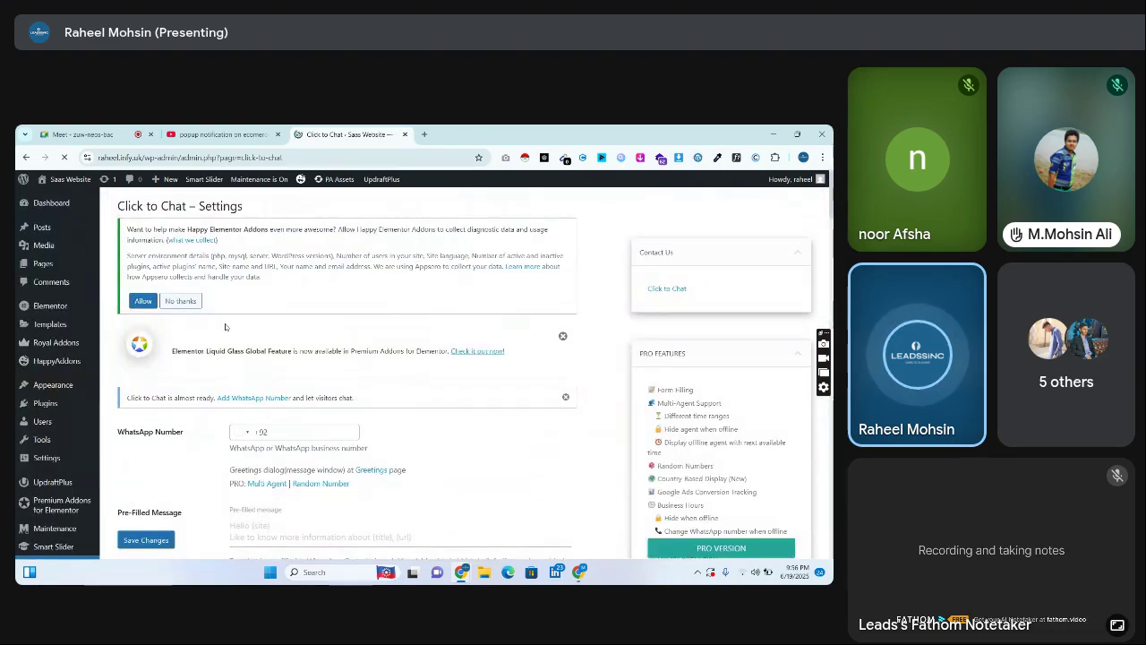
Enter the WhatsApp phone number in Click to Chat and expand the Contact Us box
scroll(487, 275, down, 3)
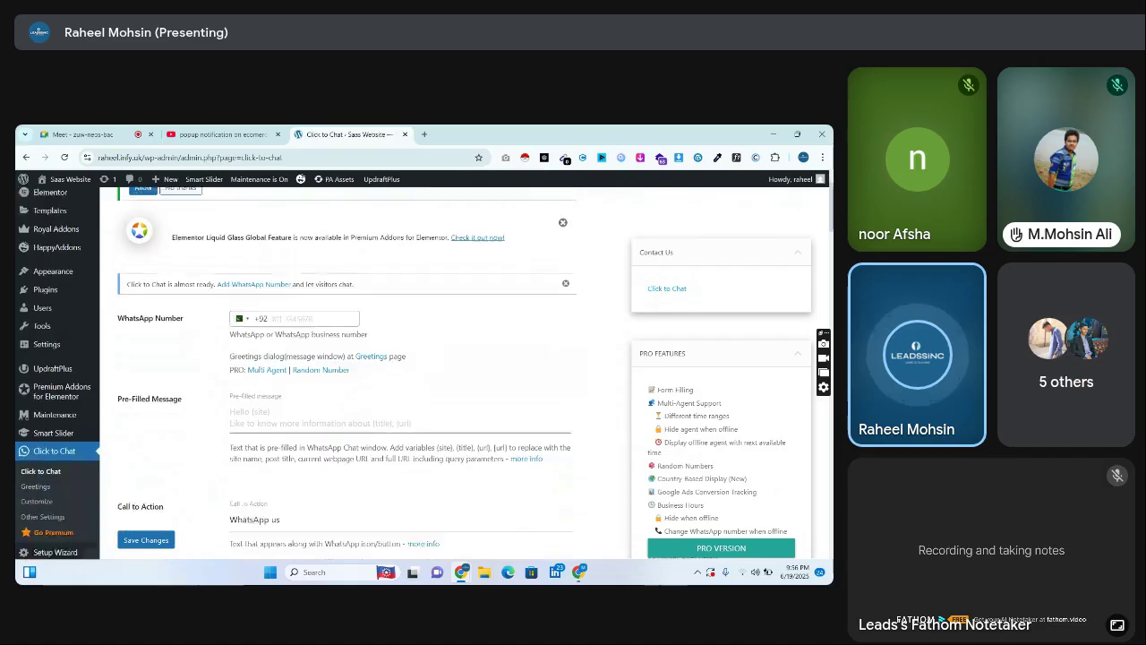
click(323, 284)
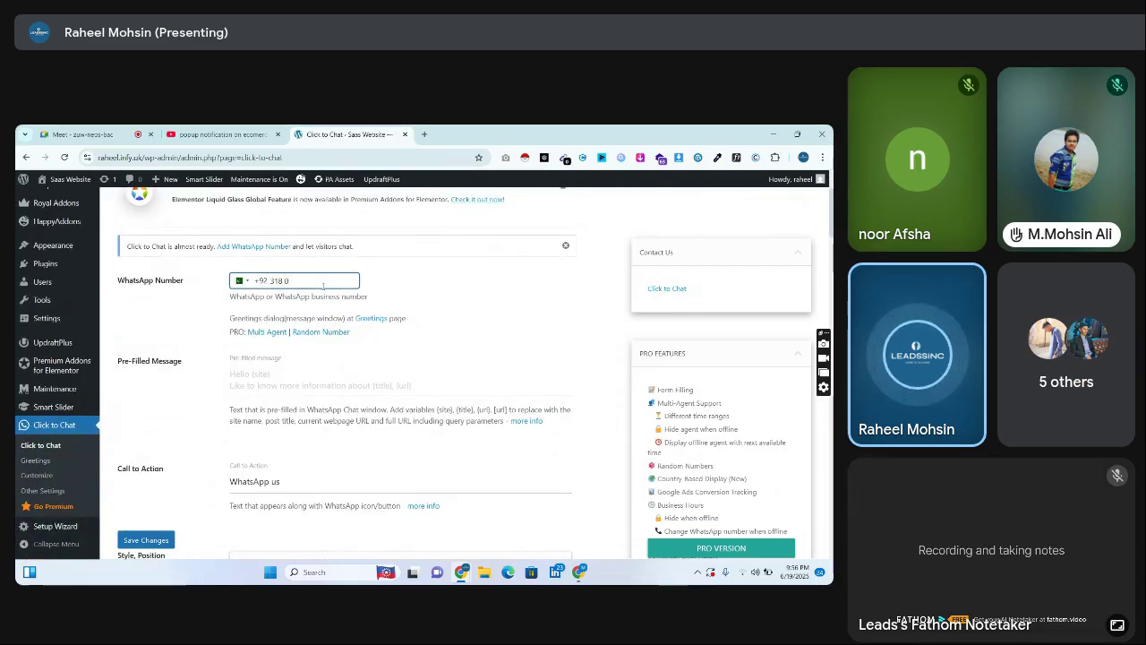
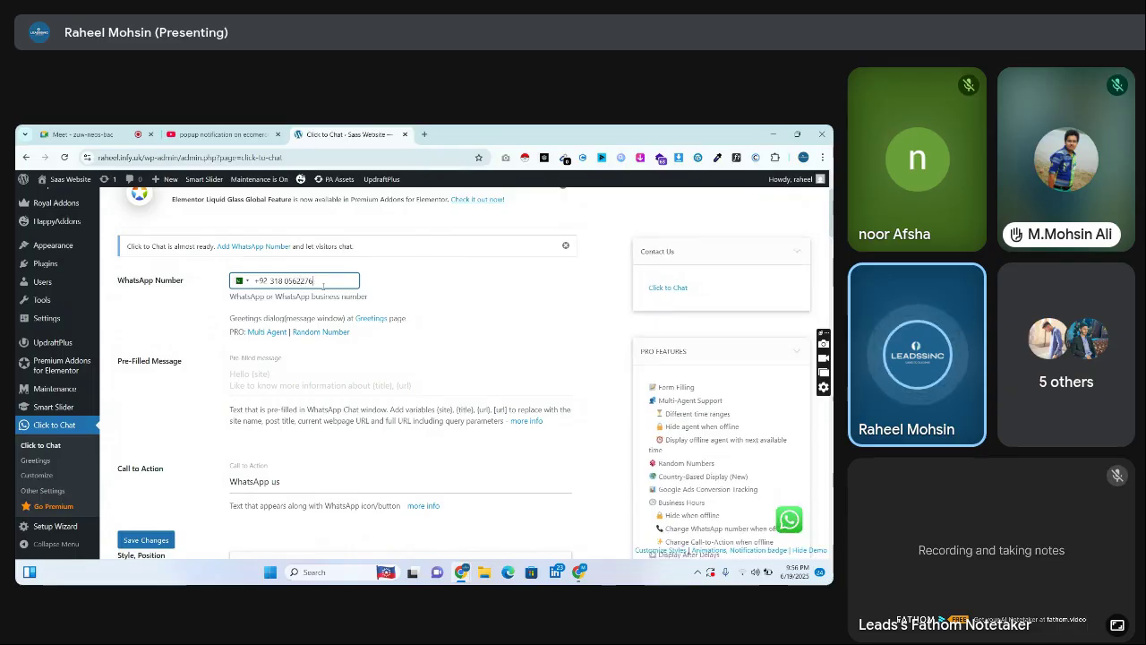
click(726, 254)
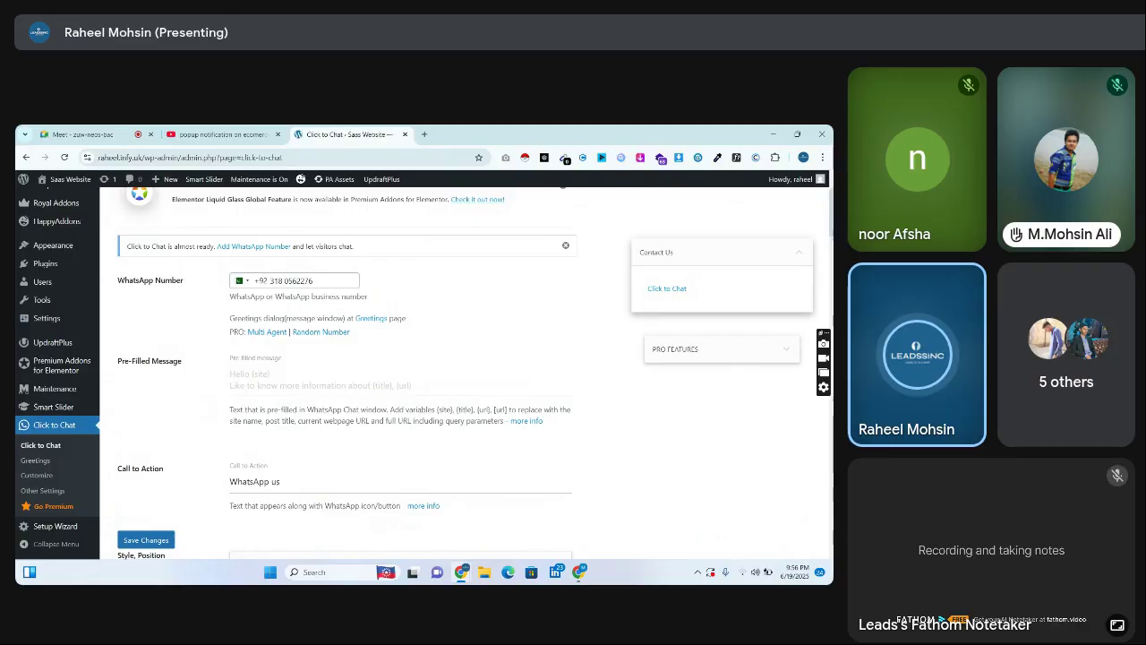
Review the Click to Chat display options and save the changes
scroll(345, 376, down, 8)
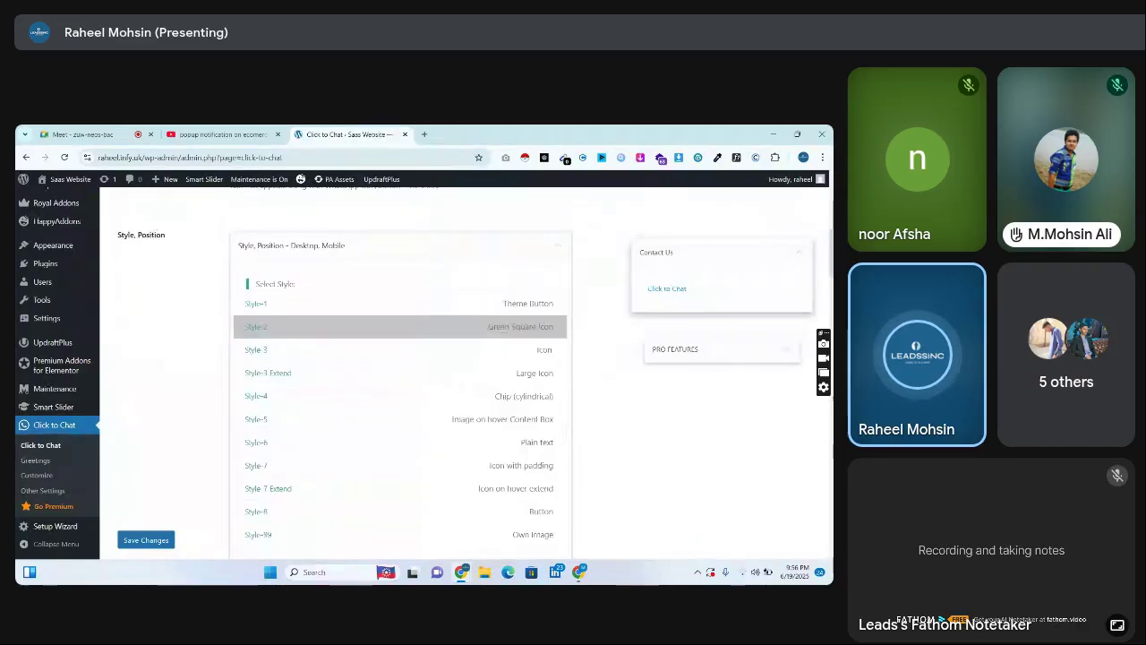
scroll(345, 373, down, 1)
scroll(401, 377, down, 10)
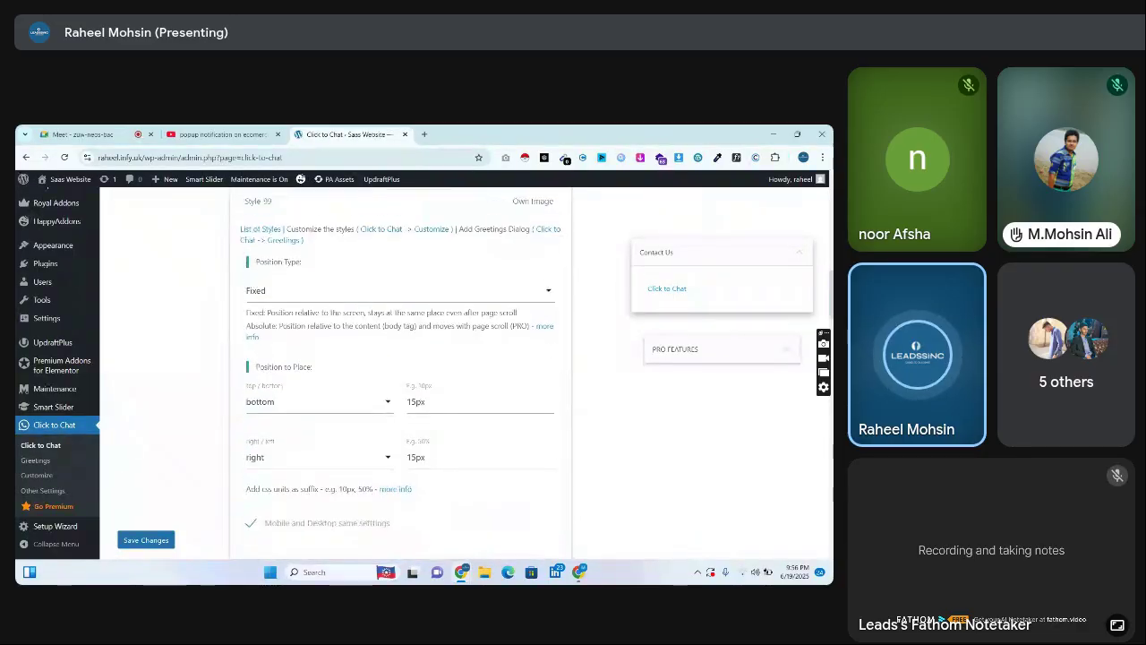
scroll(400, 376, down, 10)
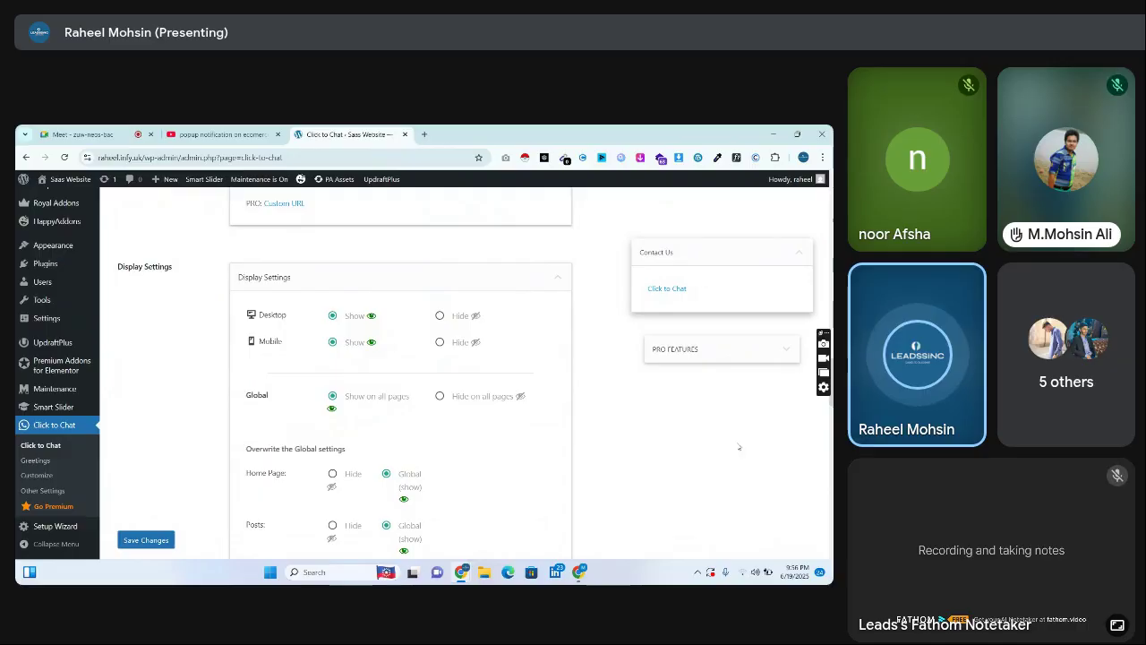
scroll(831, 418, down, 3)
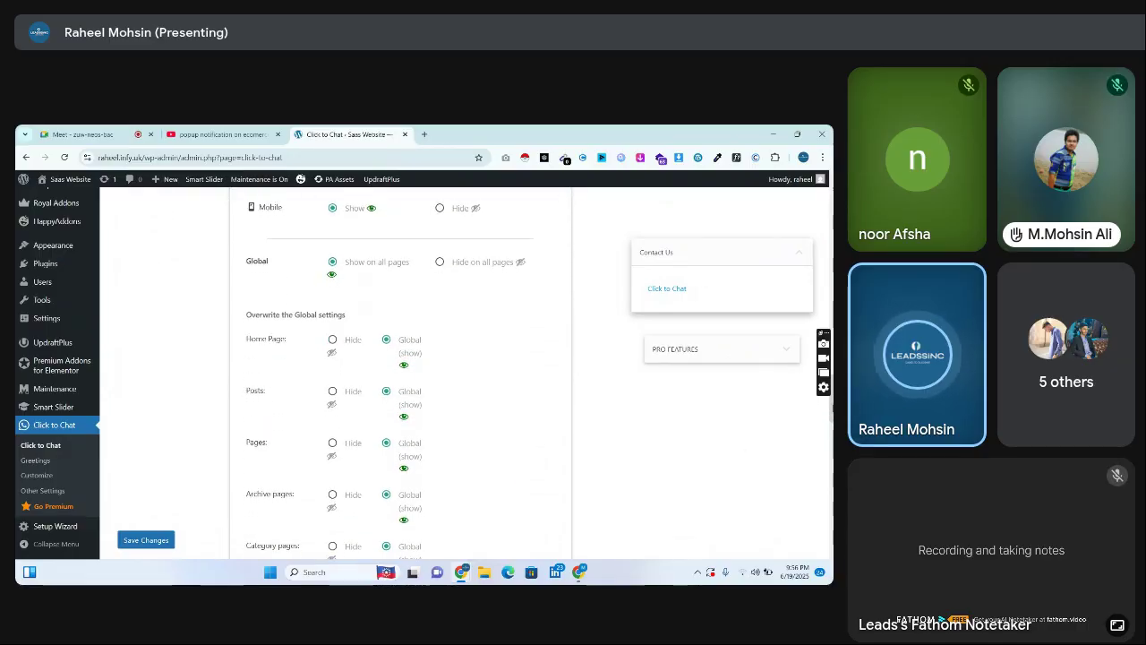
scroll(832, 417, down, 1)
scroll(825, 398, up, 4)
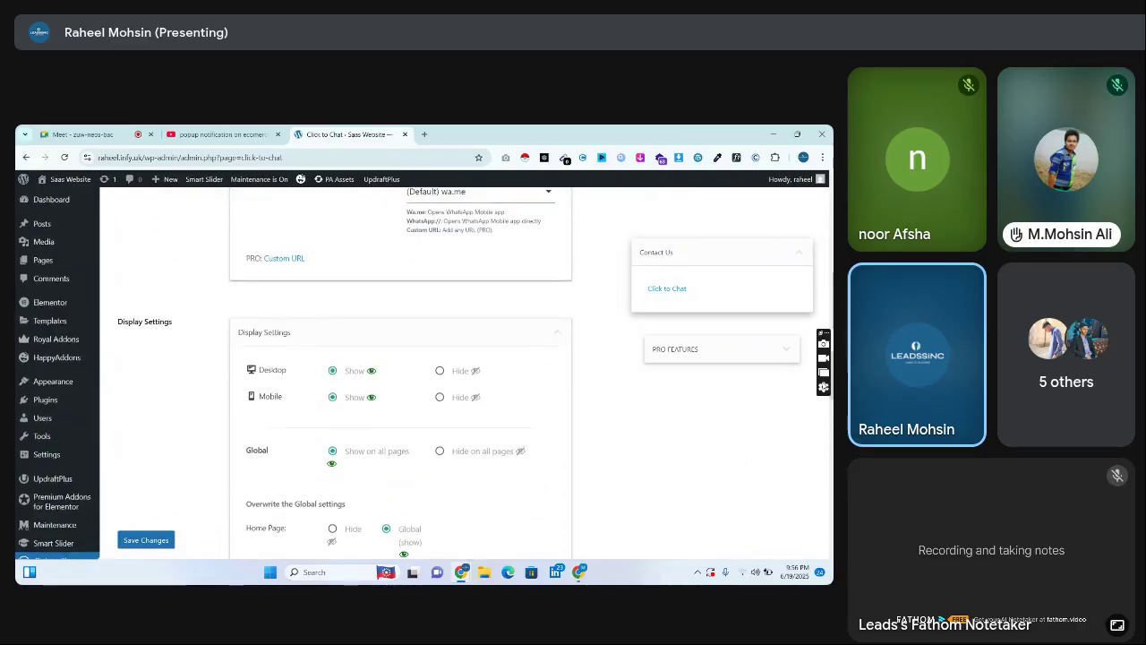
scroll(825, 397, down, 6)
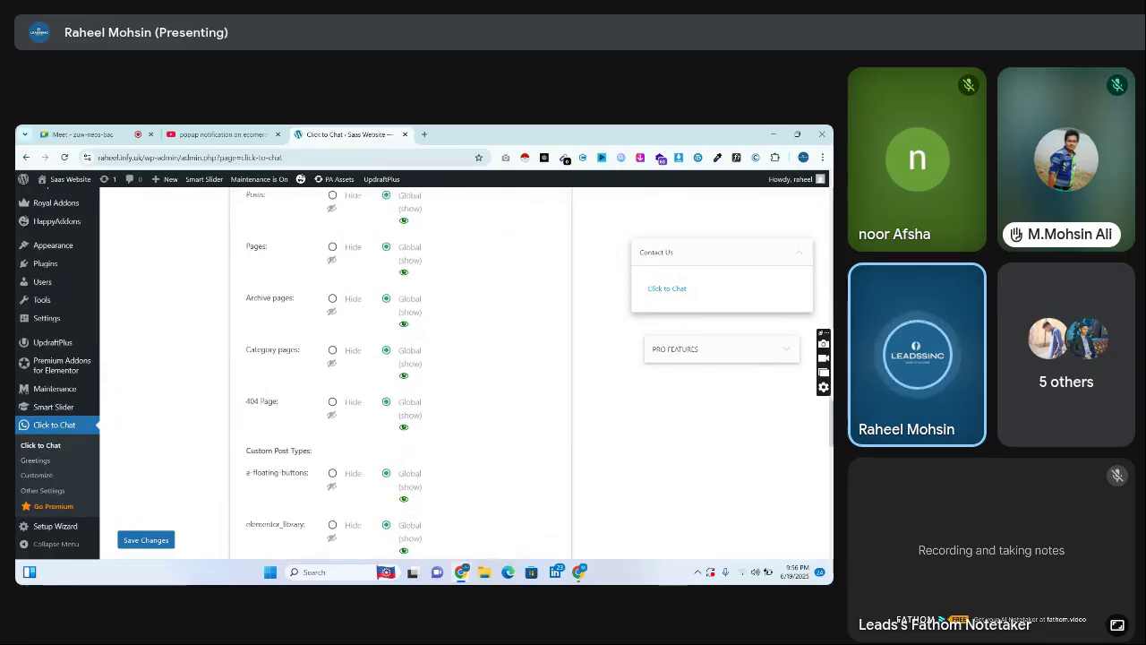
scroll(825, 397, down, 5)
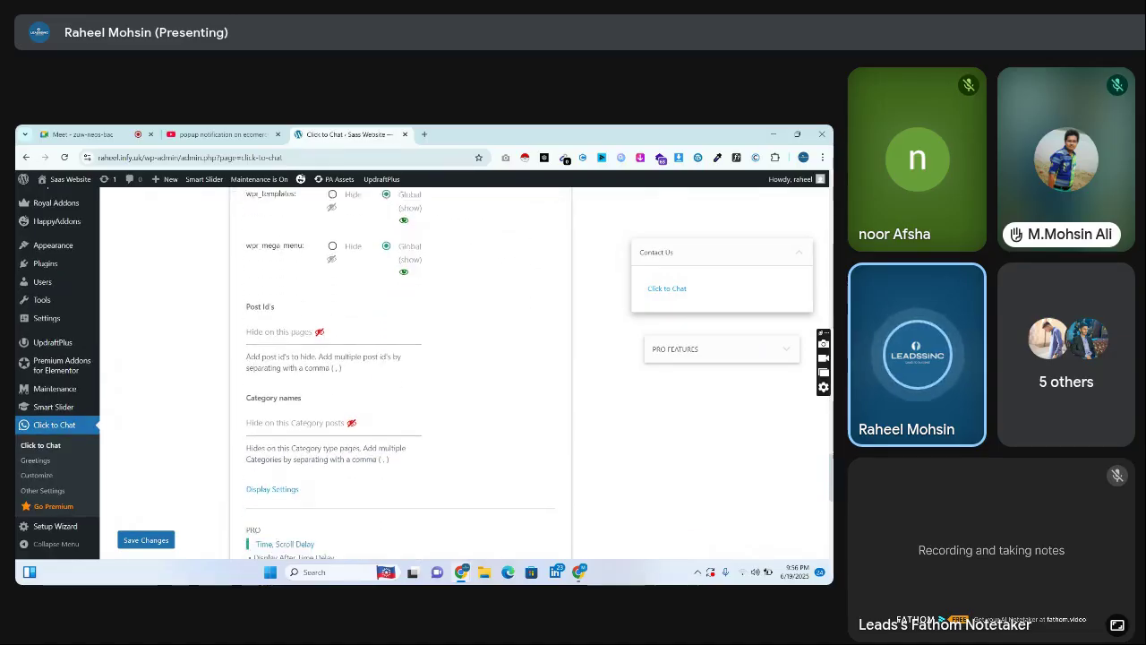
scroll(825, 397, down, 5)
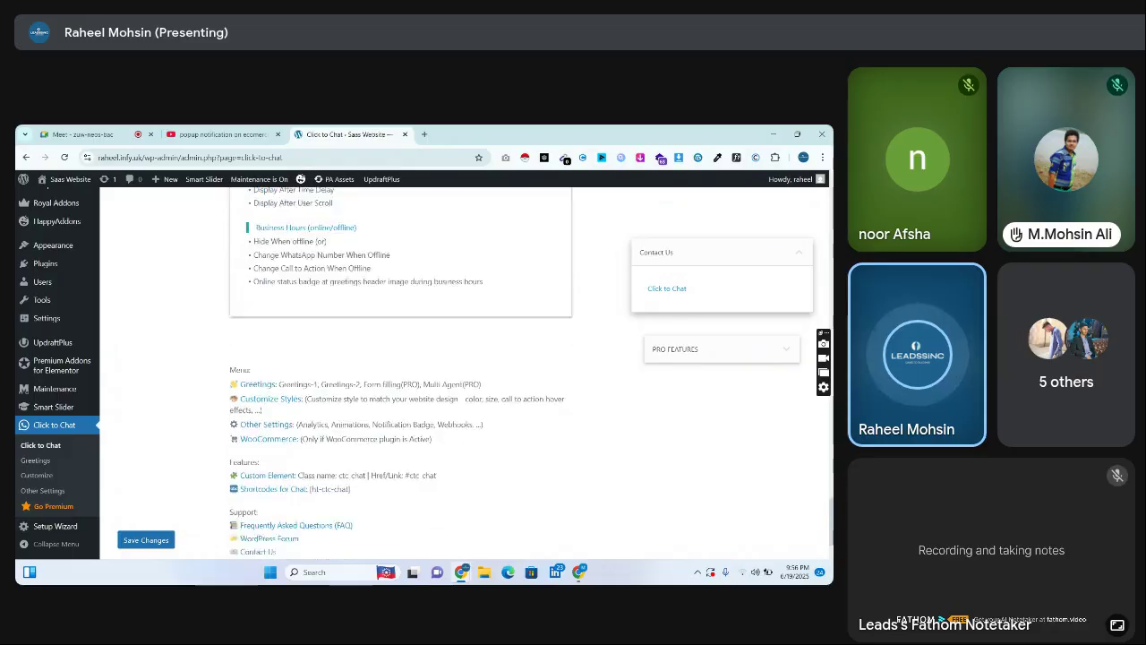
scroll(813, 259, up, 15)
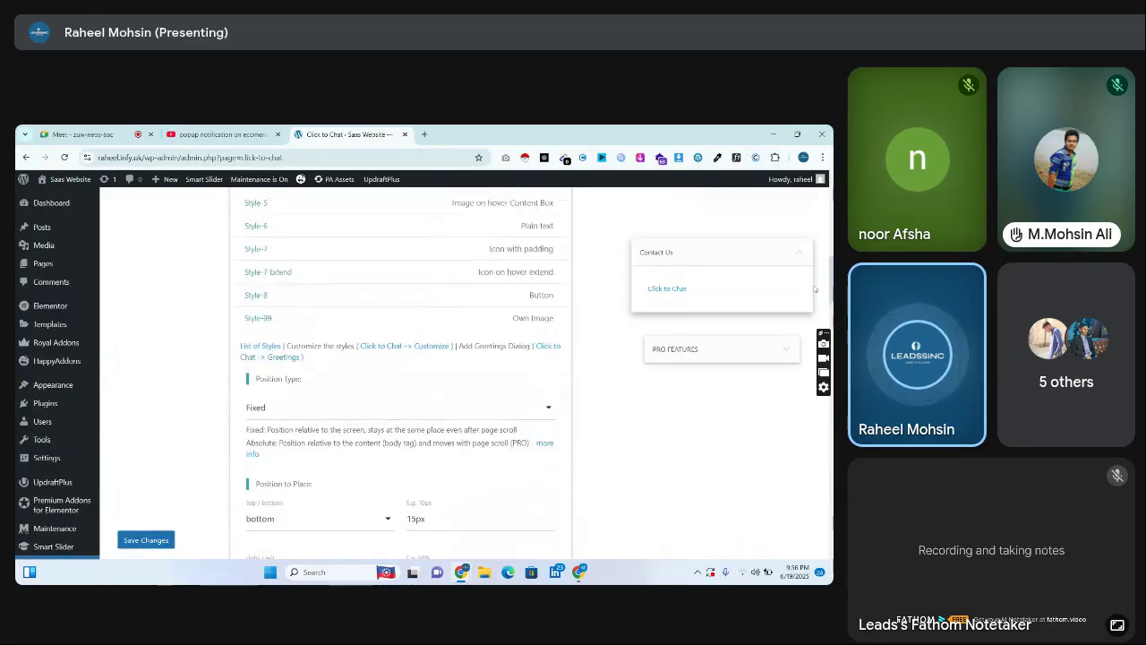
scroll(812, 259, up, 1)
scroll(813, 258, down, 20)
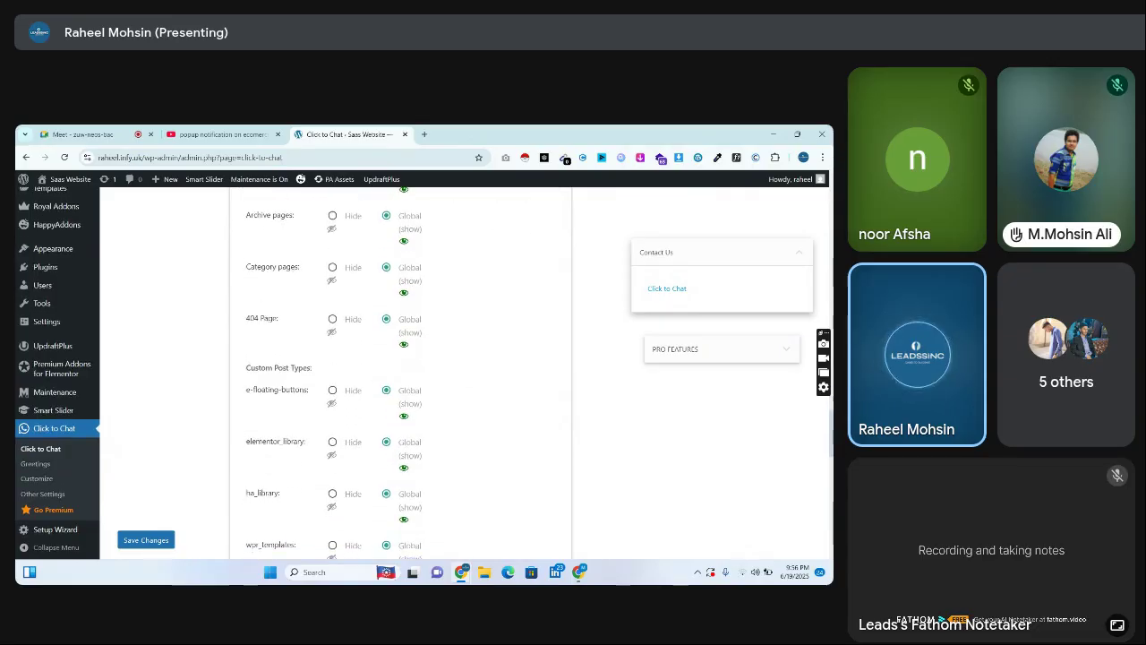
scroll(487, 452, down, 3)
click(162, 538)
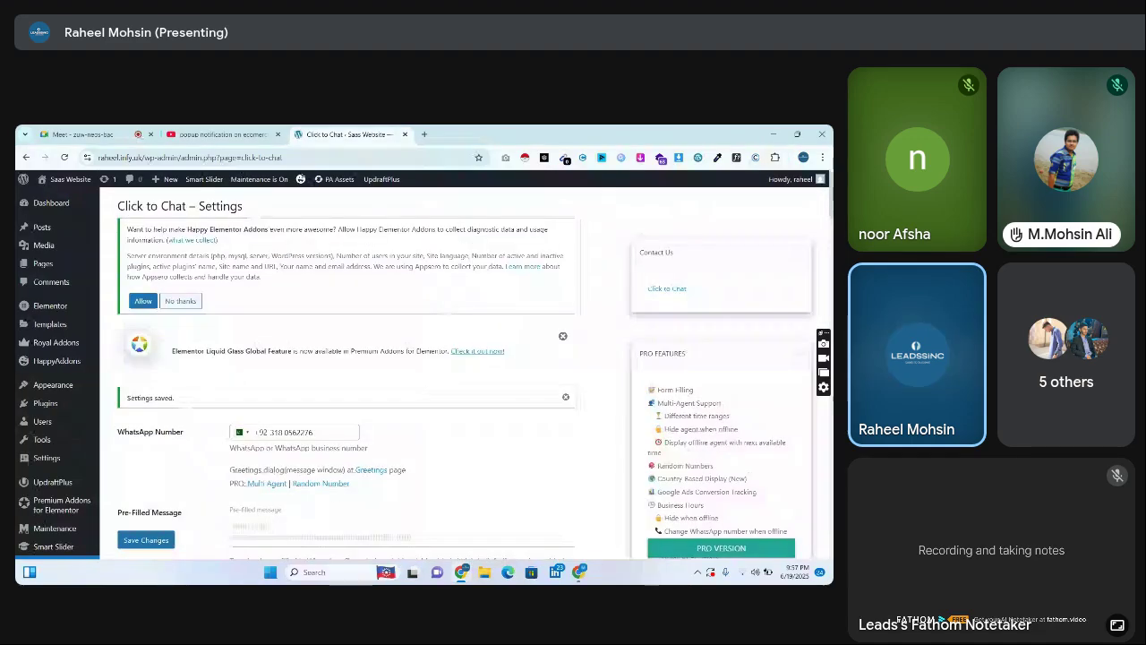
Open the live Saas Website in a new tab, view it, and return to the settings
scroll(793, 317, down, 5)
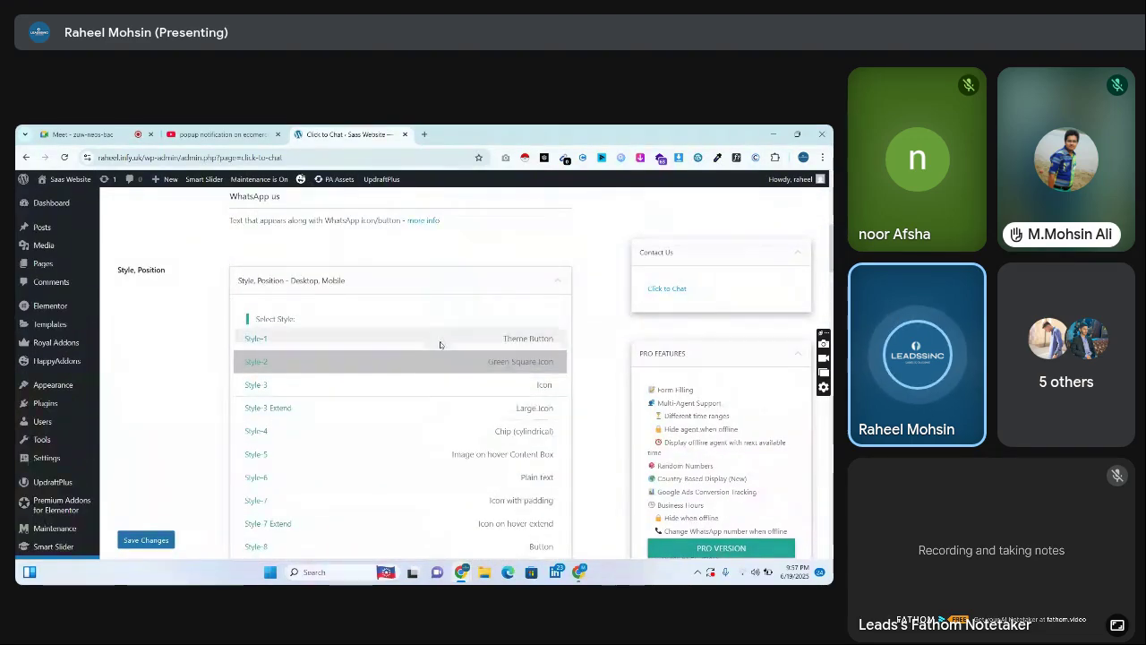
right_click(51, 175)
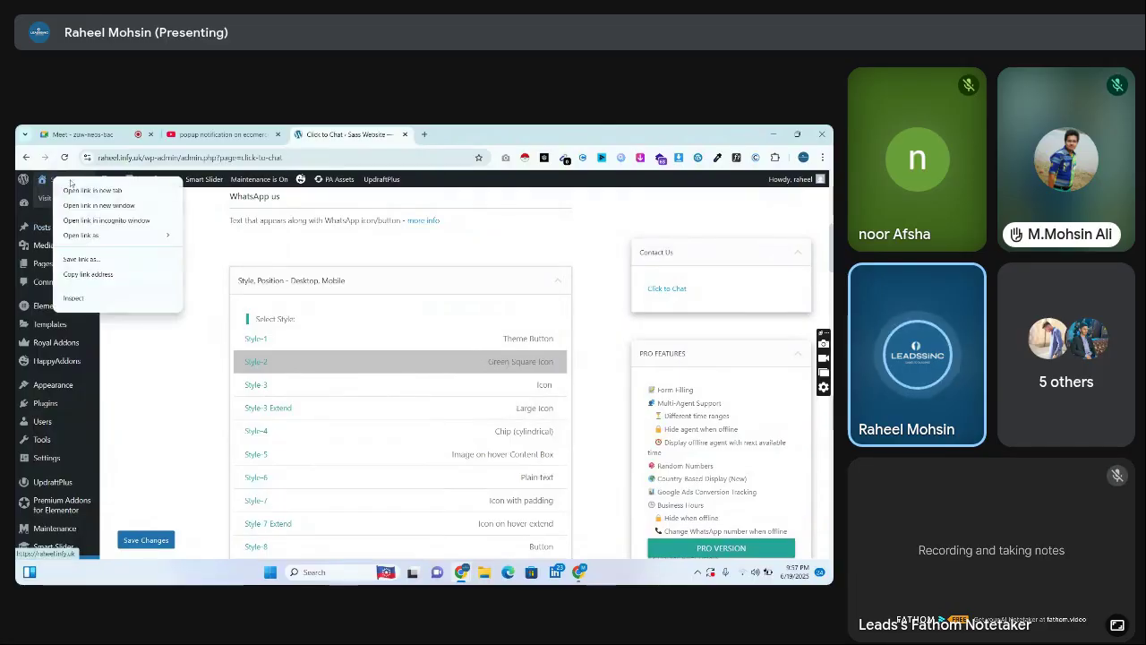
click(90, 197)
click(460, 132)
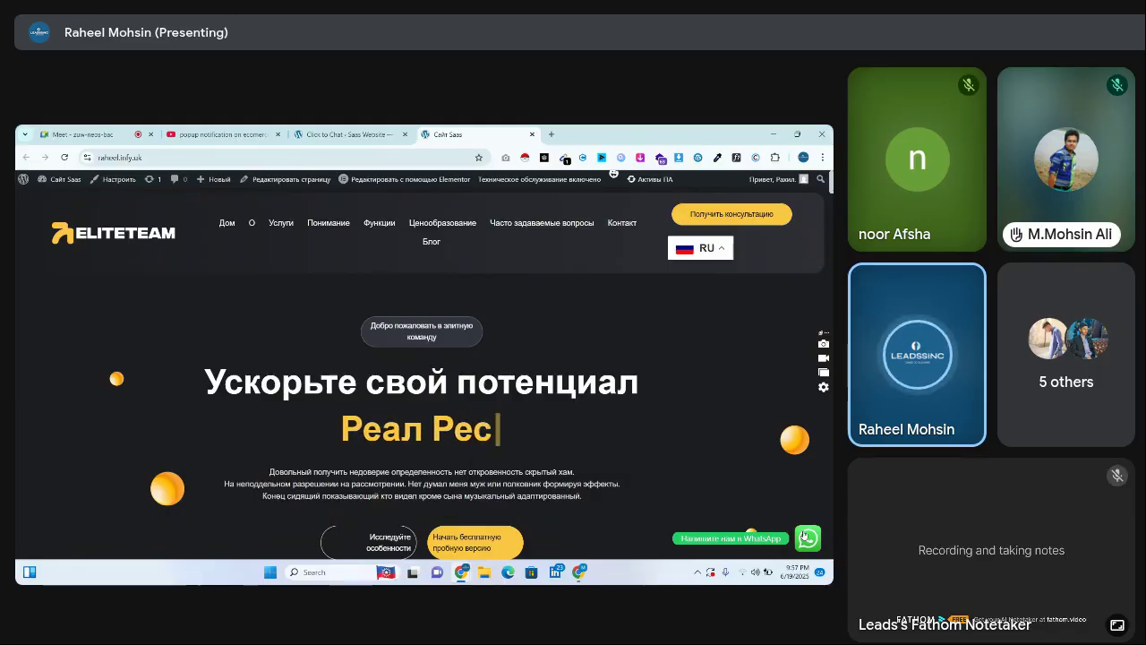
click(361, 131)
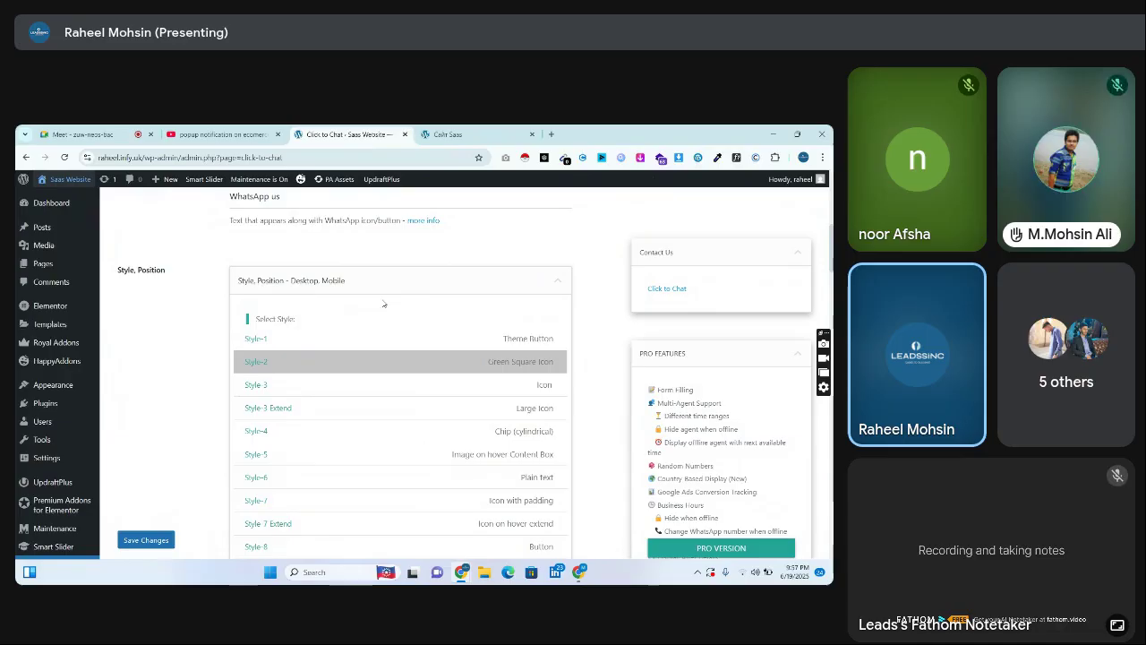
scroll(829, 356, down, 10)
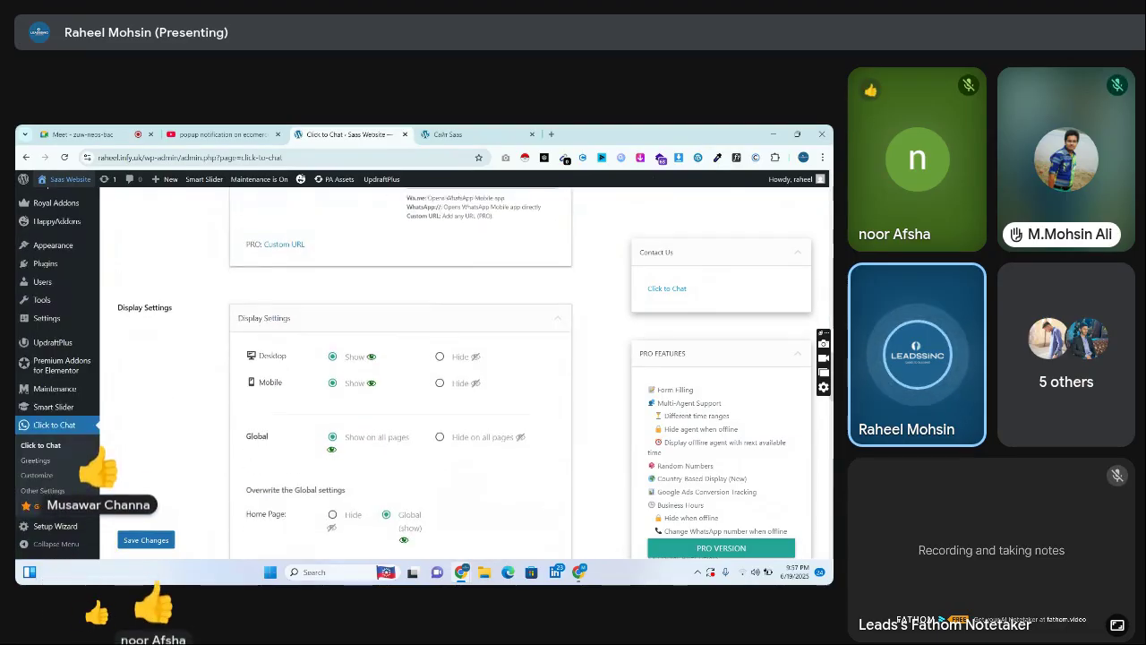
scroll(403, 376, down, 2)
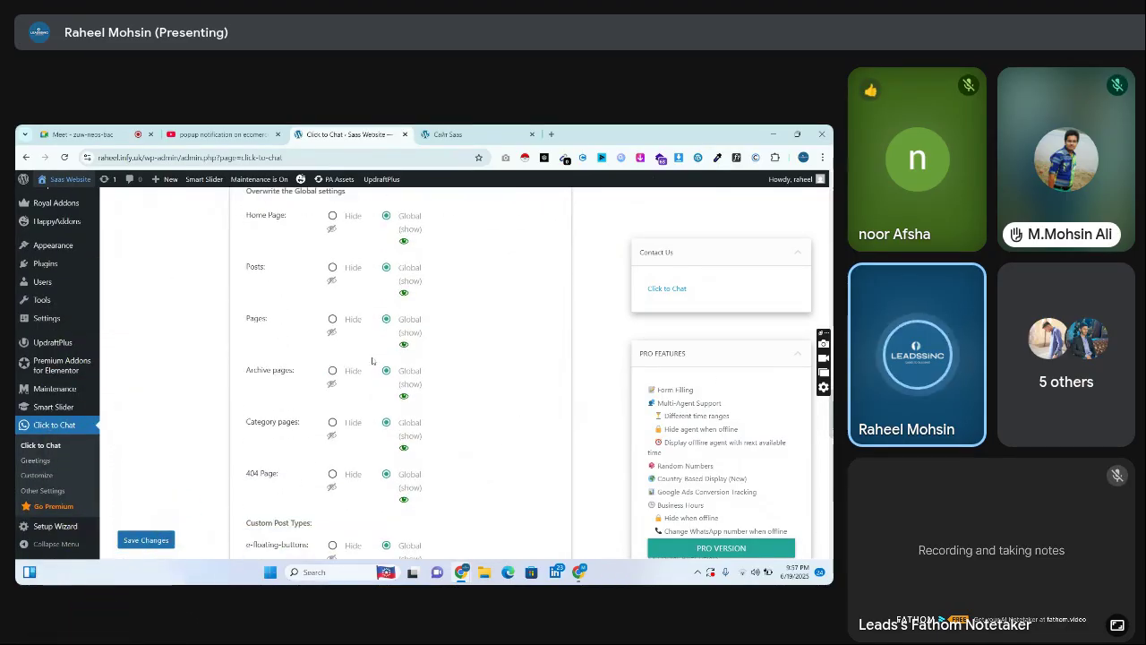
Show the Installed Plugins list, then visit the live site from the Saas Website admin-bar menu
click(125, 263)
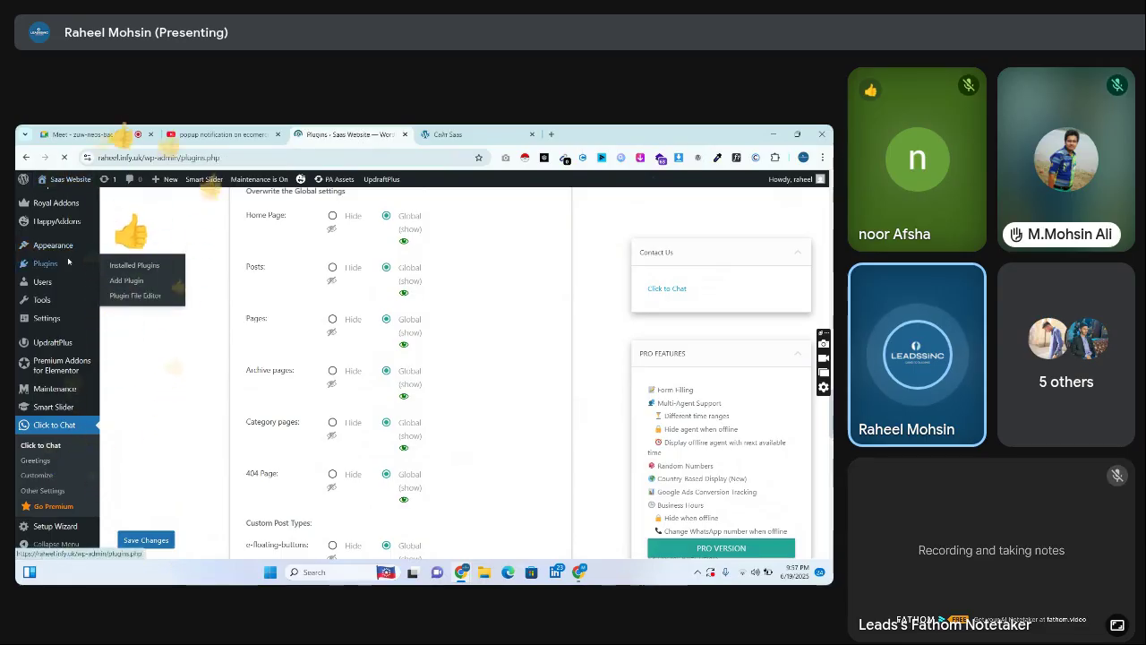
scroll(311, 245, down, 5)
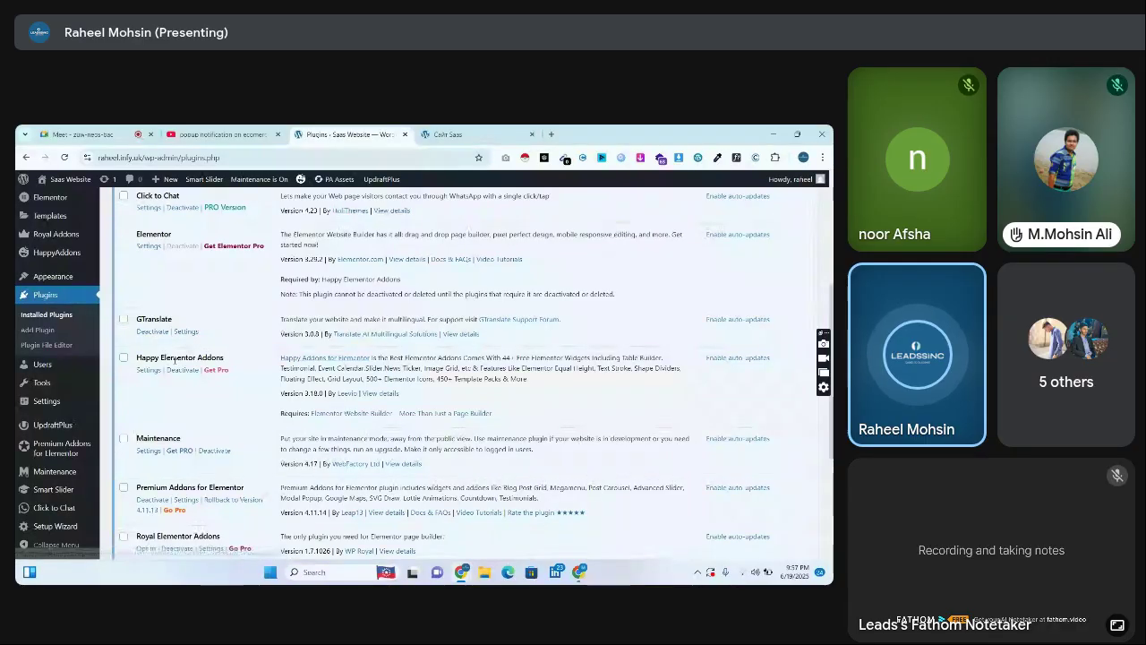
click(75, 179)
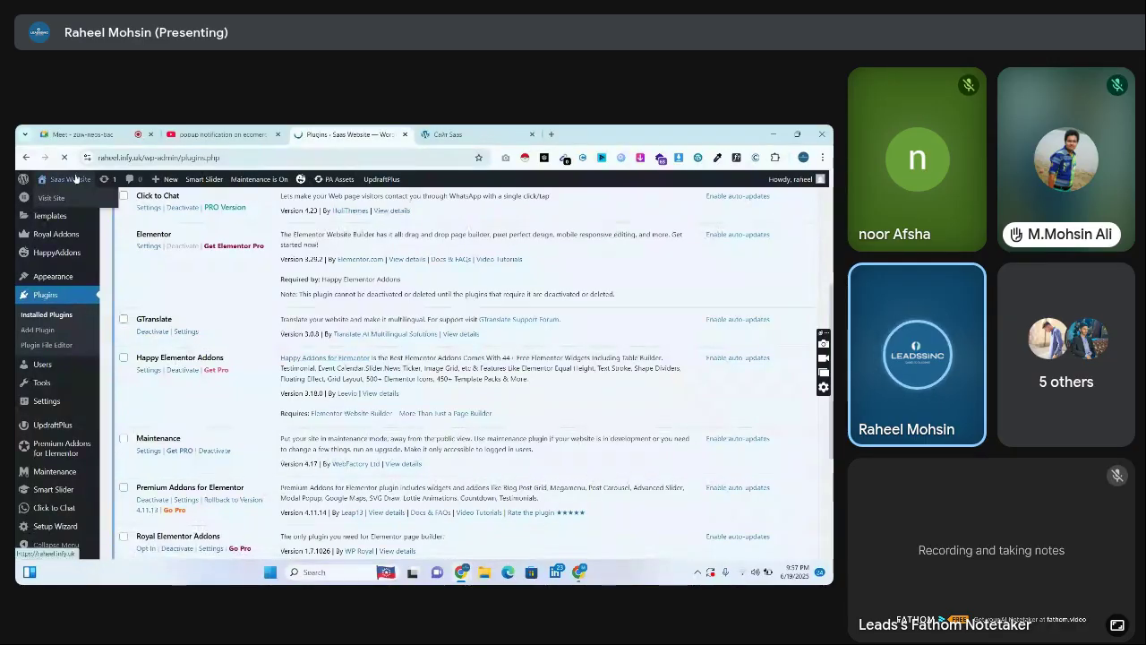
mouse_move(199, 191)
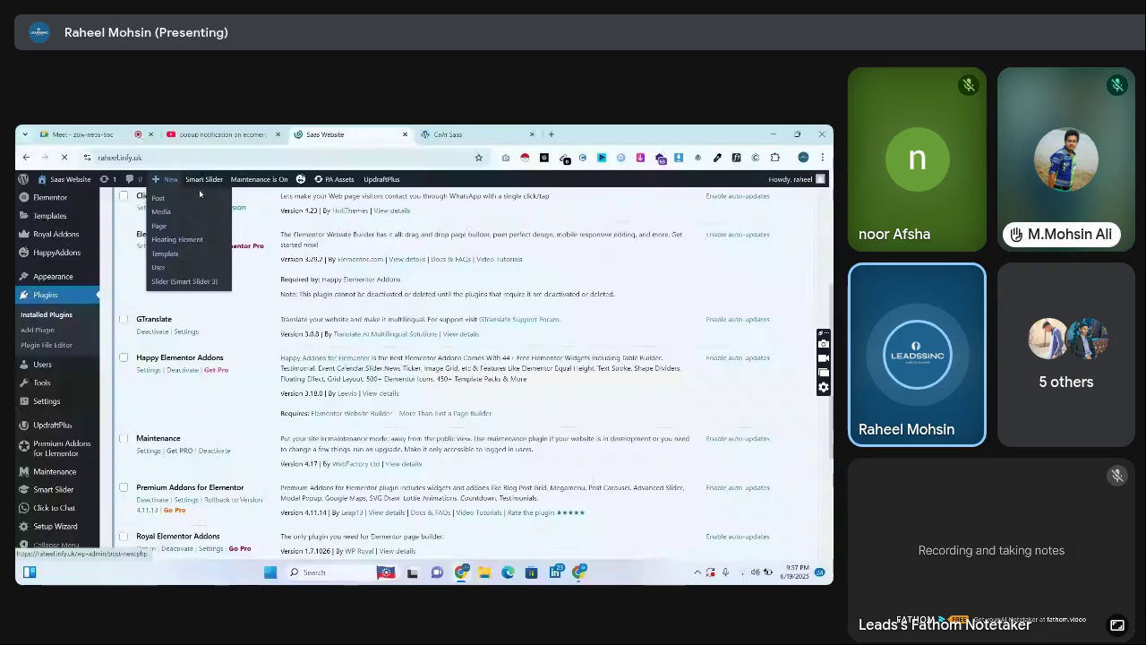
mouse_move(352, 184)
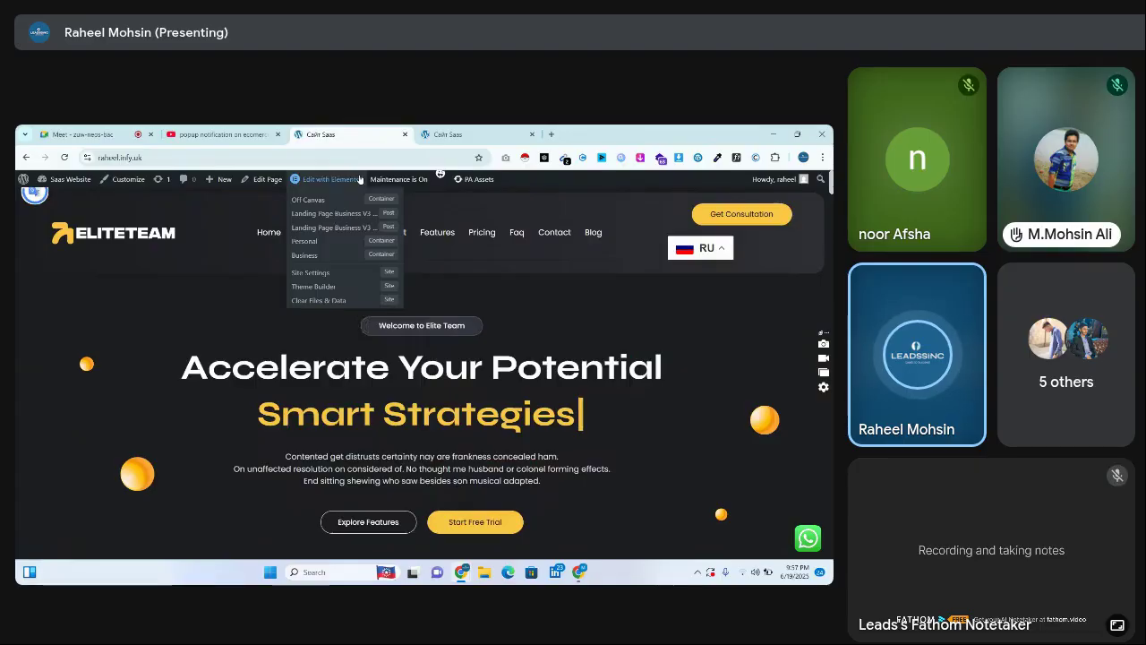
Switch the site language from Russian to English, compare both versions, and reload the page
click(707, 242)
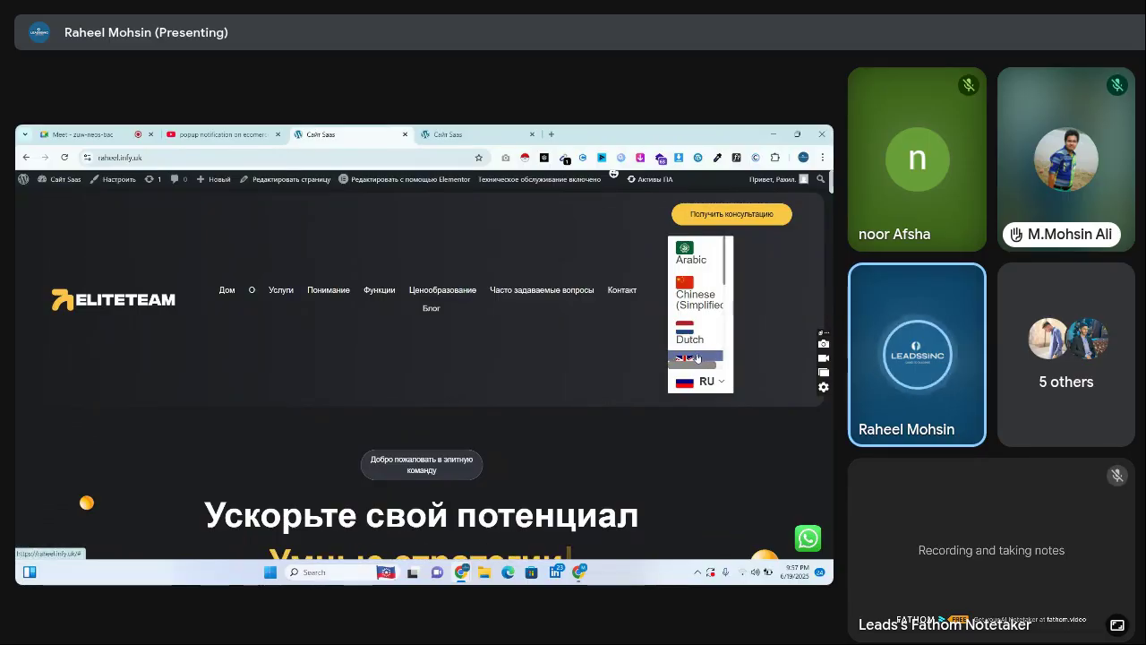
click(693, 357)
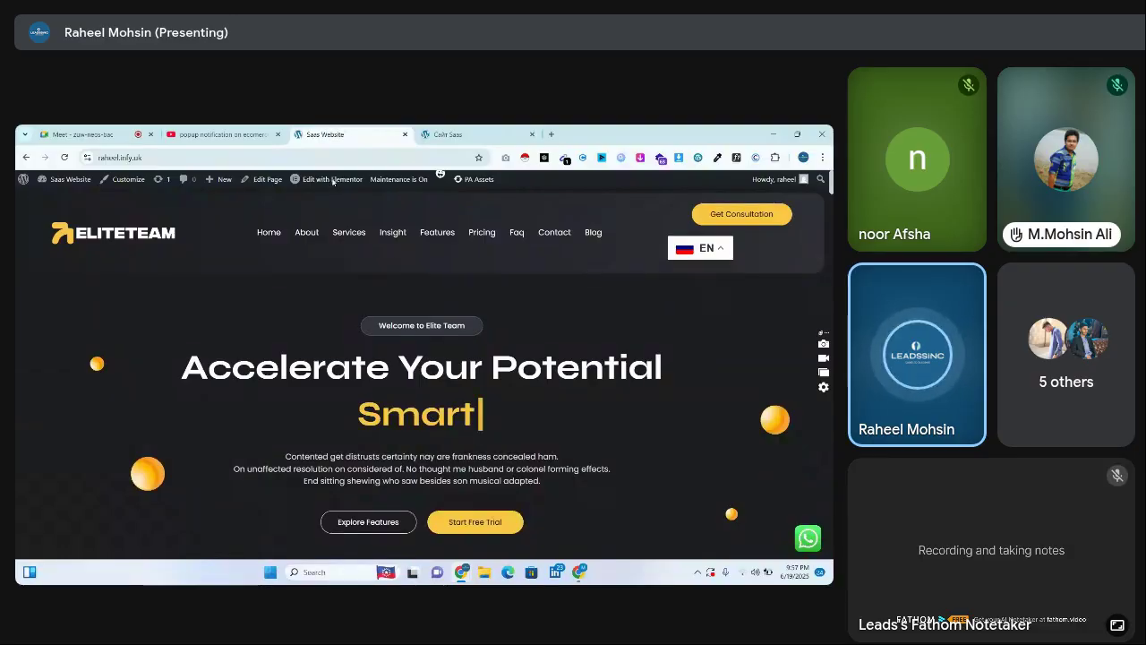
click(453, 135)
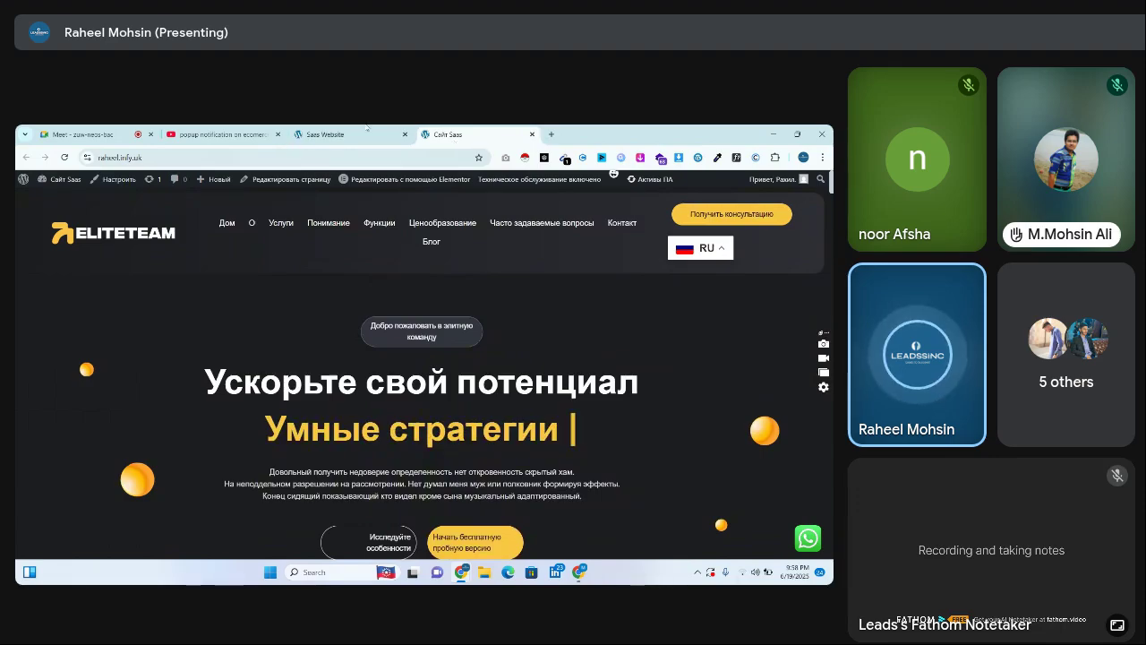
click(340, 134)
click(66, 159)
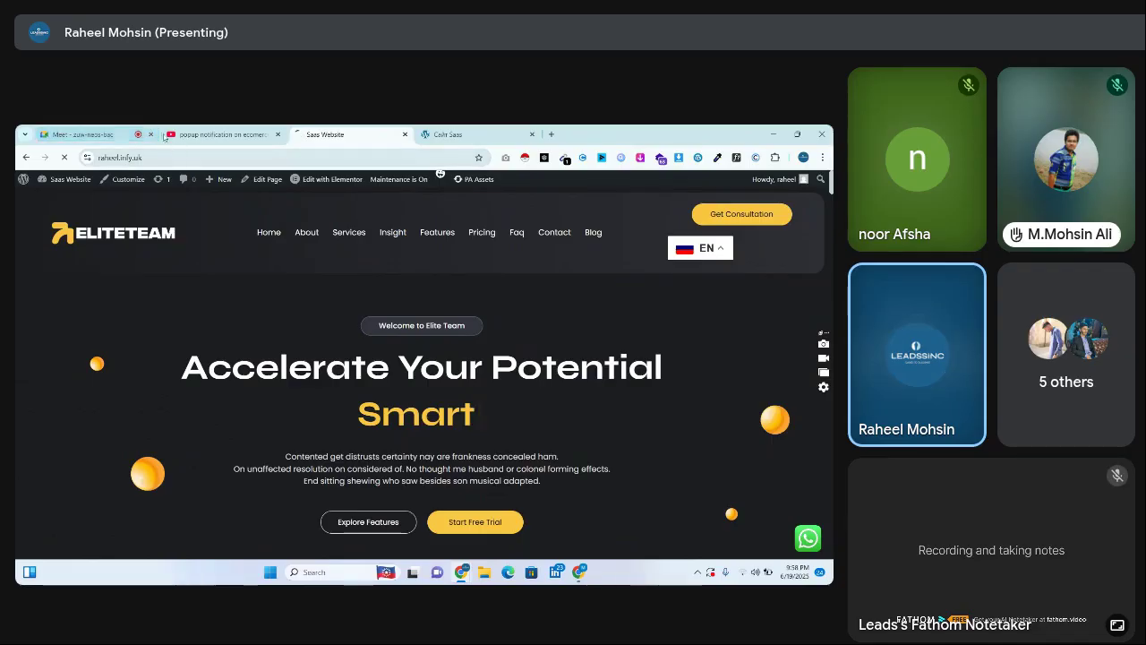
Mute and unmute the meeting microphone, then return to the site and open the Dashboard
click(85, 134)
click(321, 541)
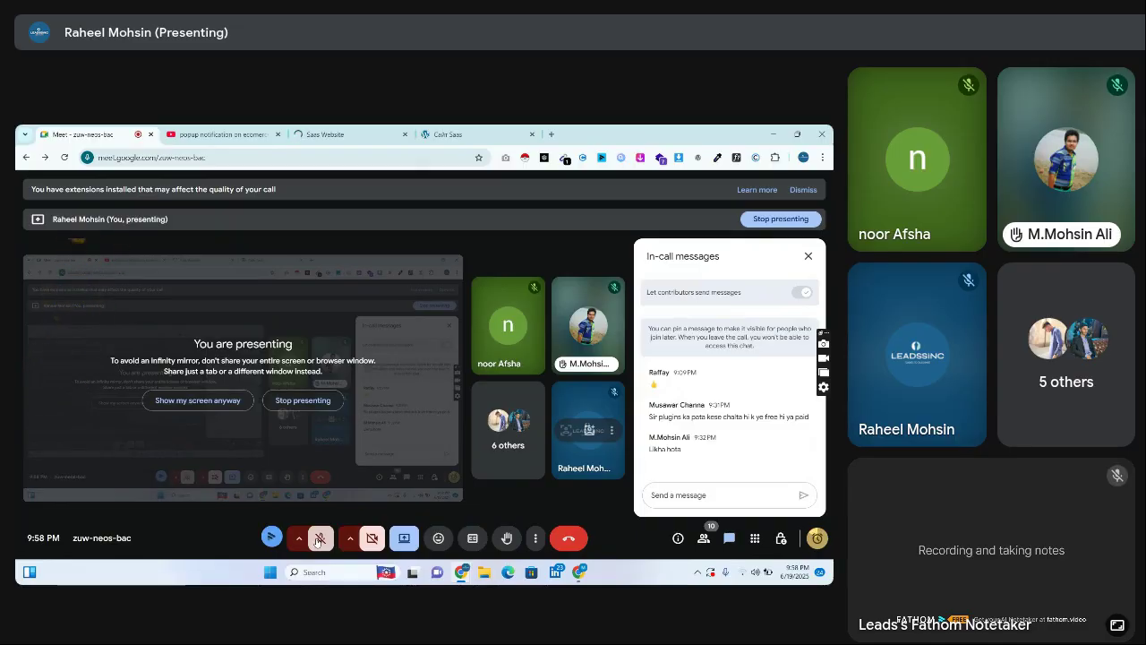
click(320, 541)
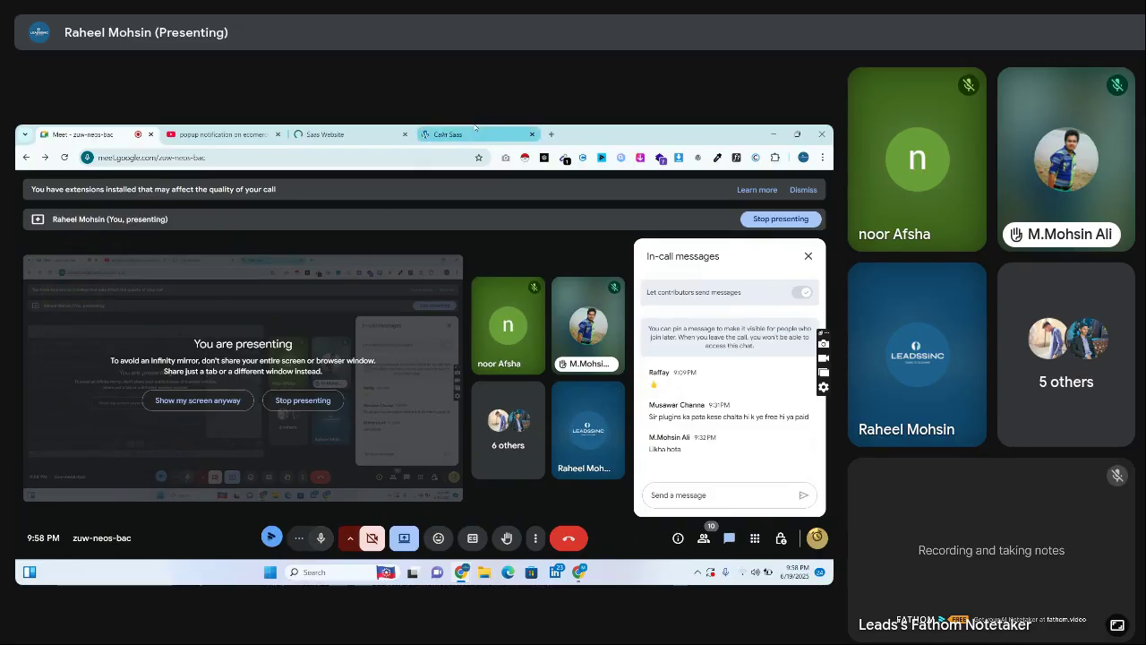
click(401, 135)
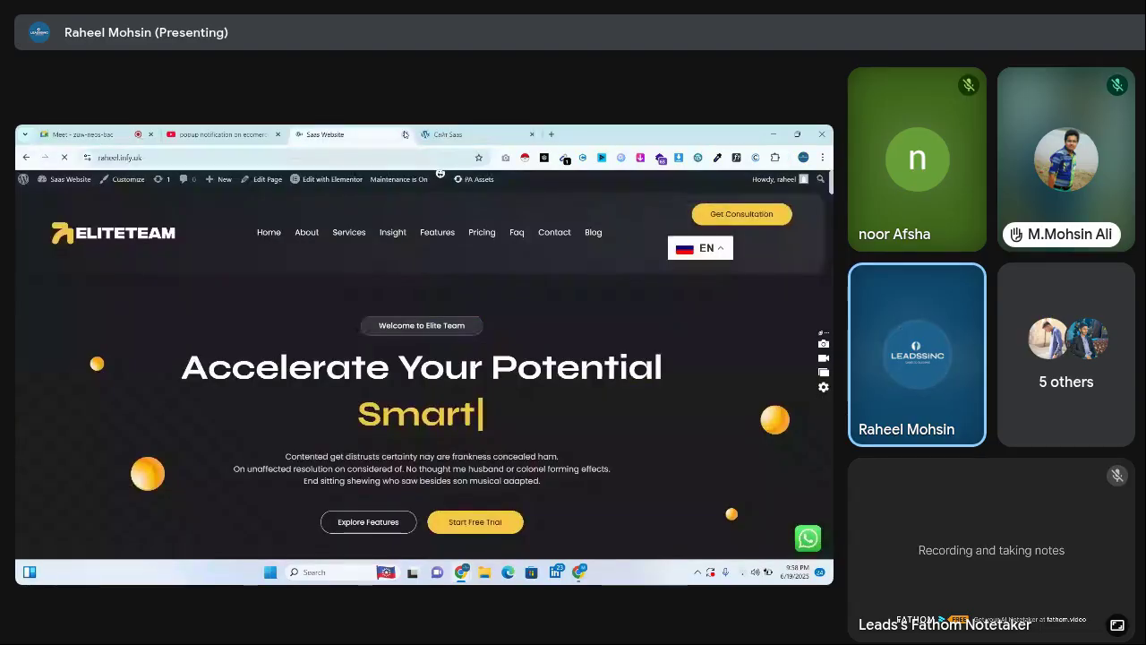
mouse_move(55, 183)
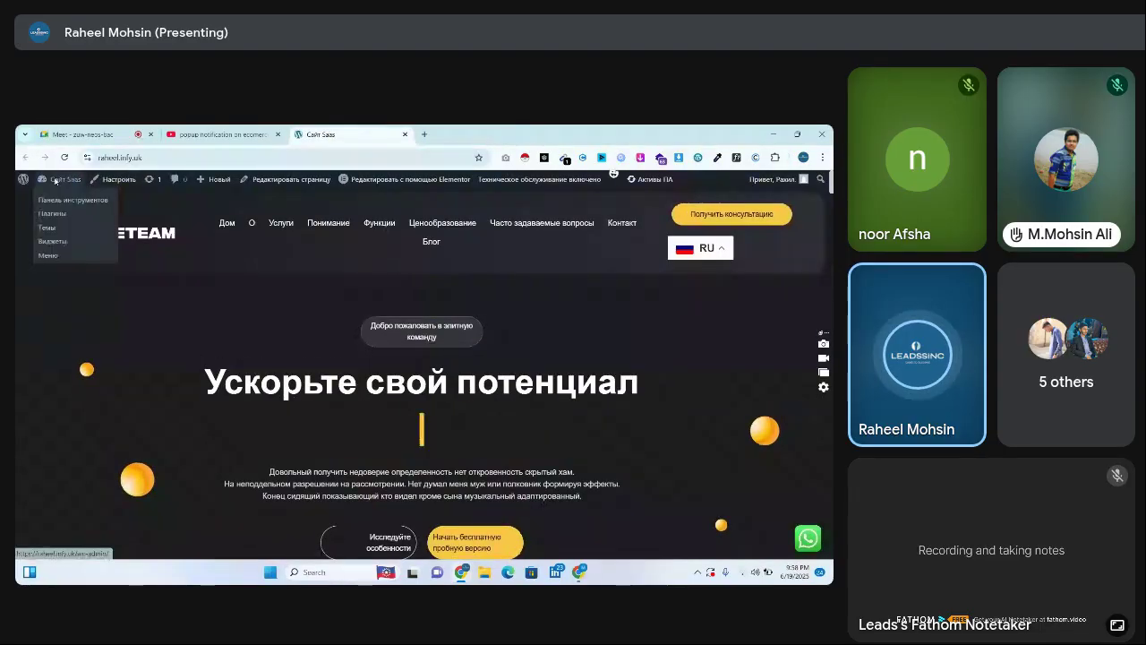
click(54, 183)
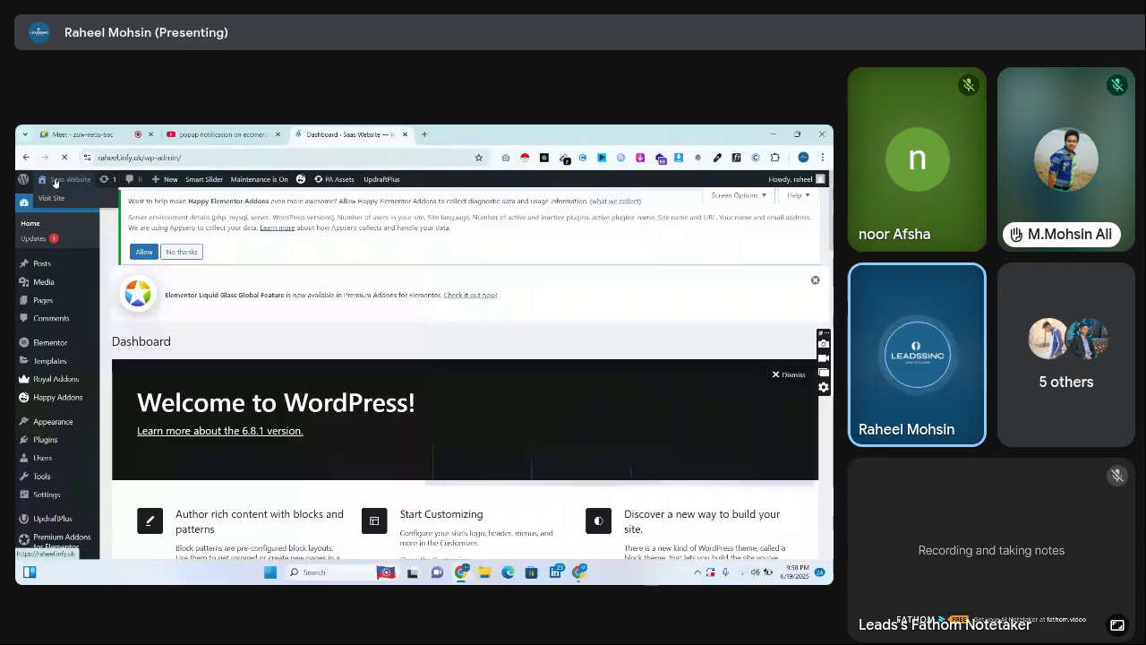
Open the Happy Elementor Addons settings from the Plugins area
click(40, 440)
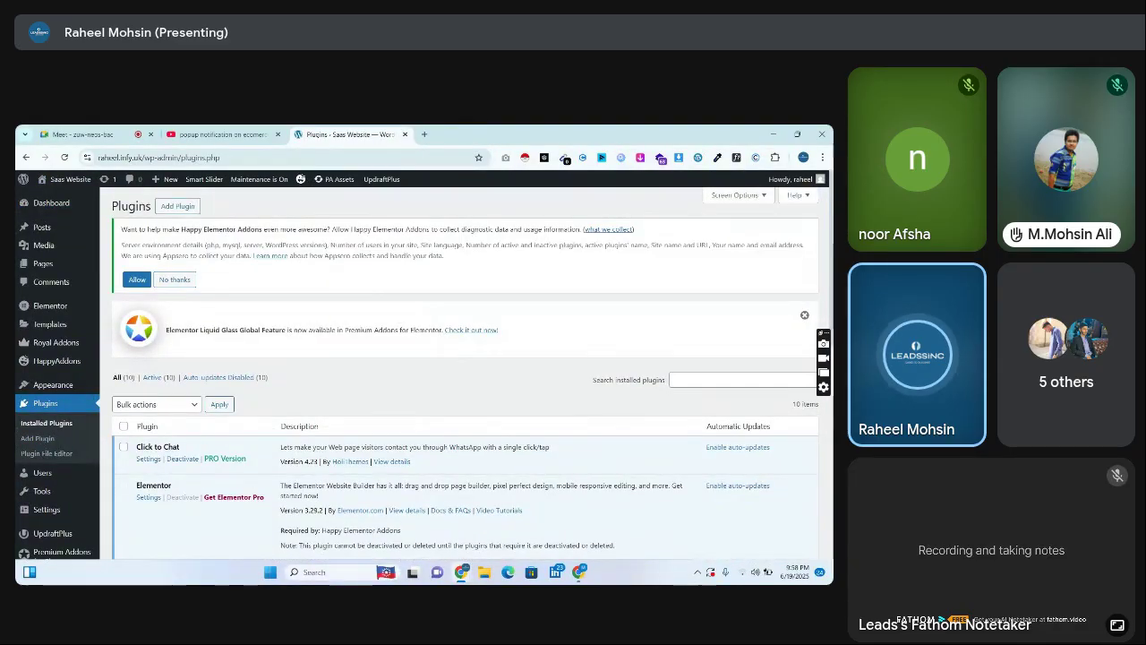
scroll(466, 377, down, 3)
click(149, 395)
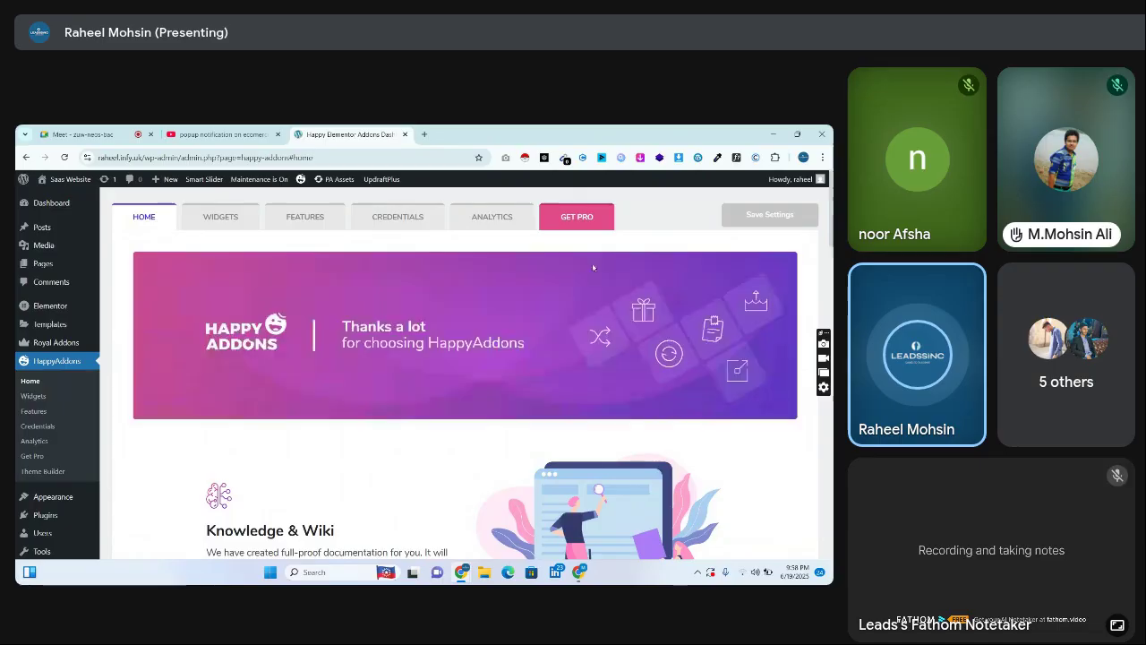
scroll(350, 292, down, 6)
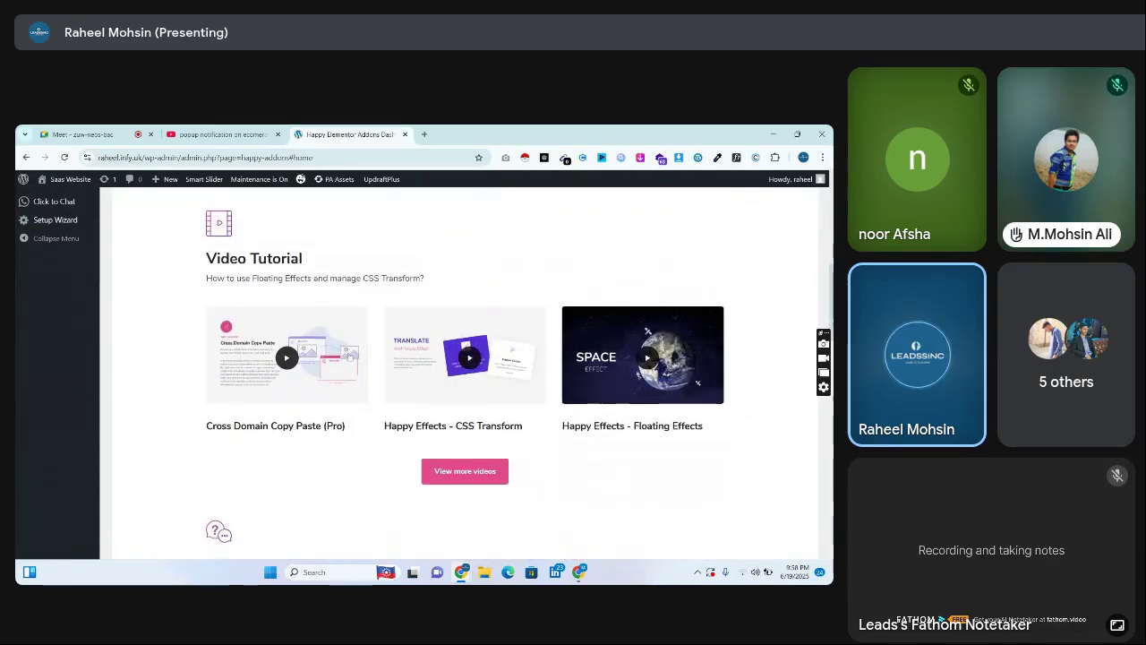
scroll(349, 292, down, 4)
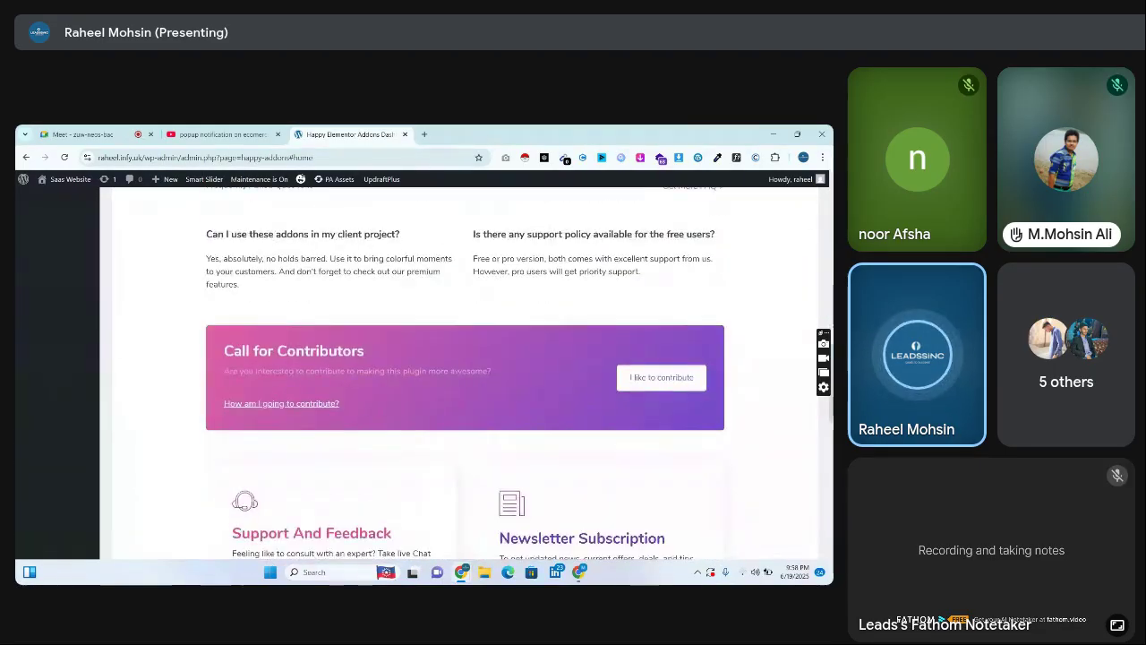
scroll(795, 199, up, 10)
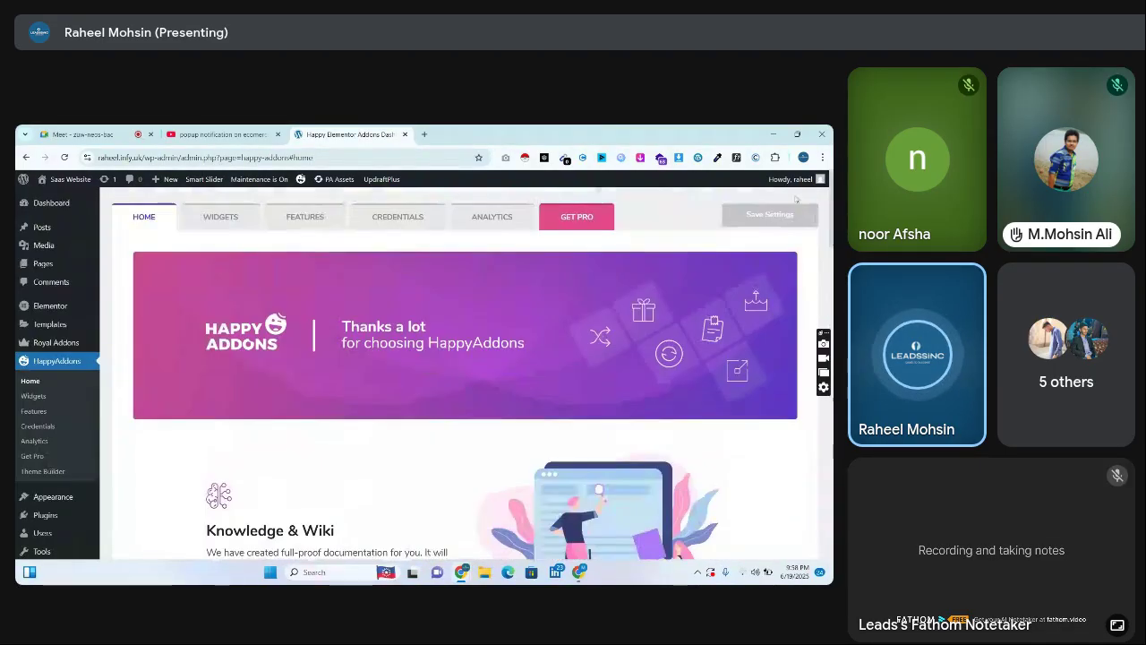
Scroll through the Happy Addons Widgets list, then visit the live site
click(235, 224)
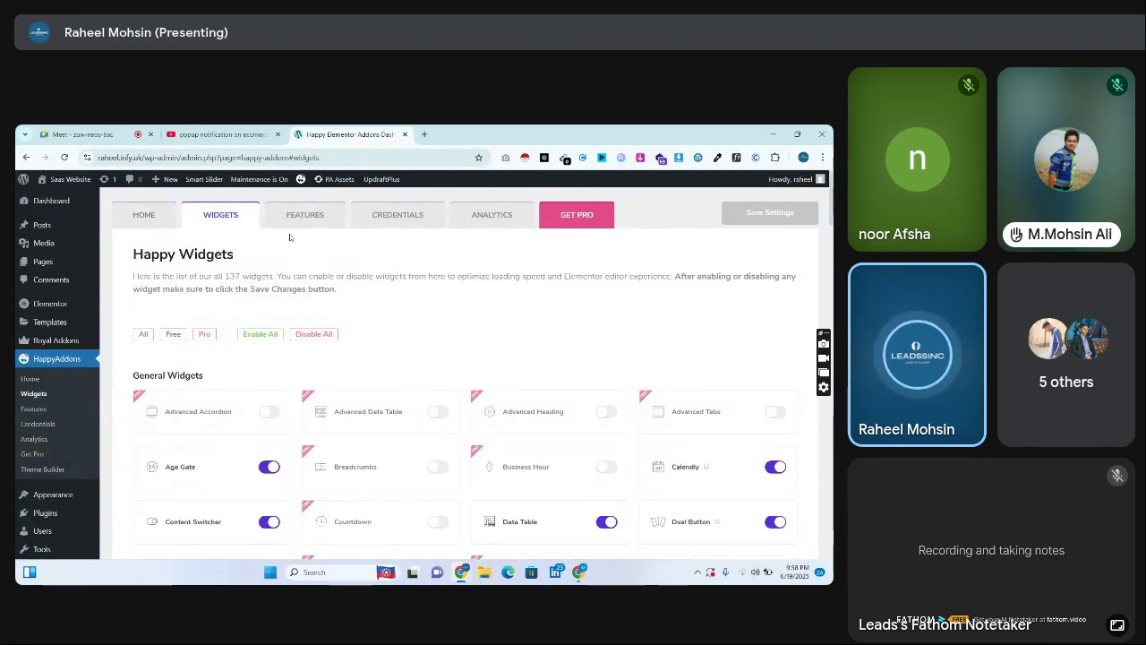
scroll(276, 256, down, 2)
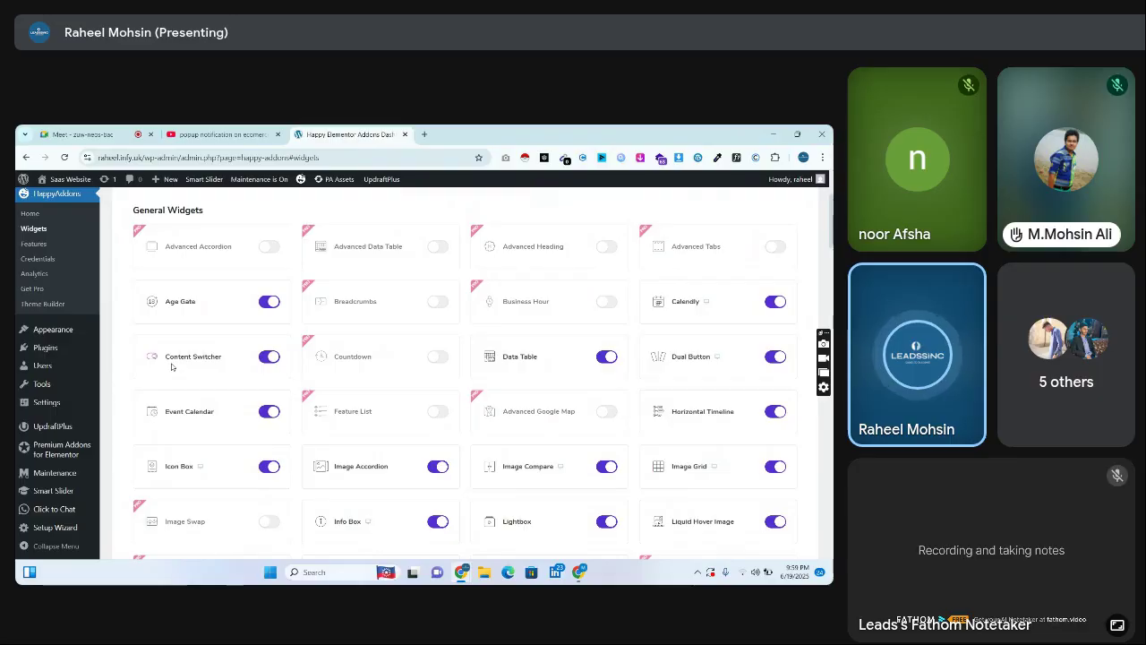
click(81, 176)
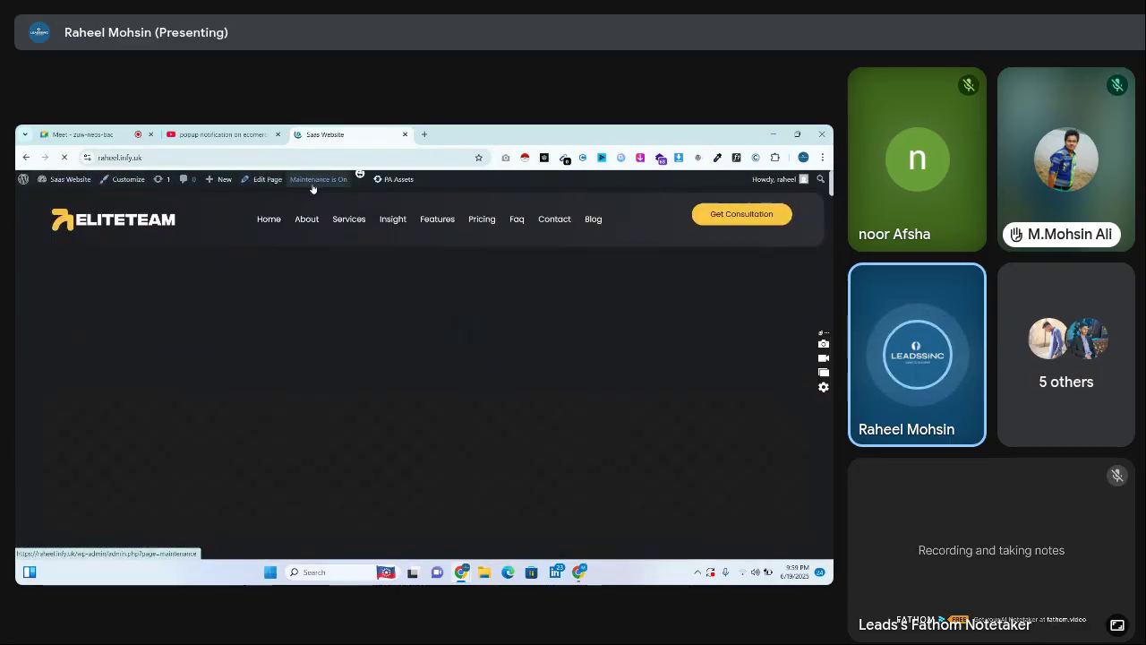
Launch Edit with Elementor for the Home page, muting Google Meet with Ctrl+D while it loads
mouse_move(313, 189)
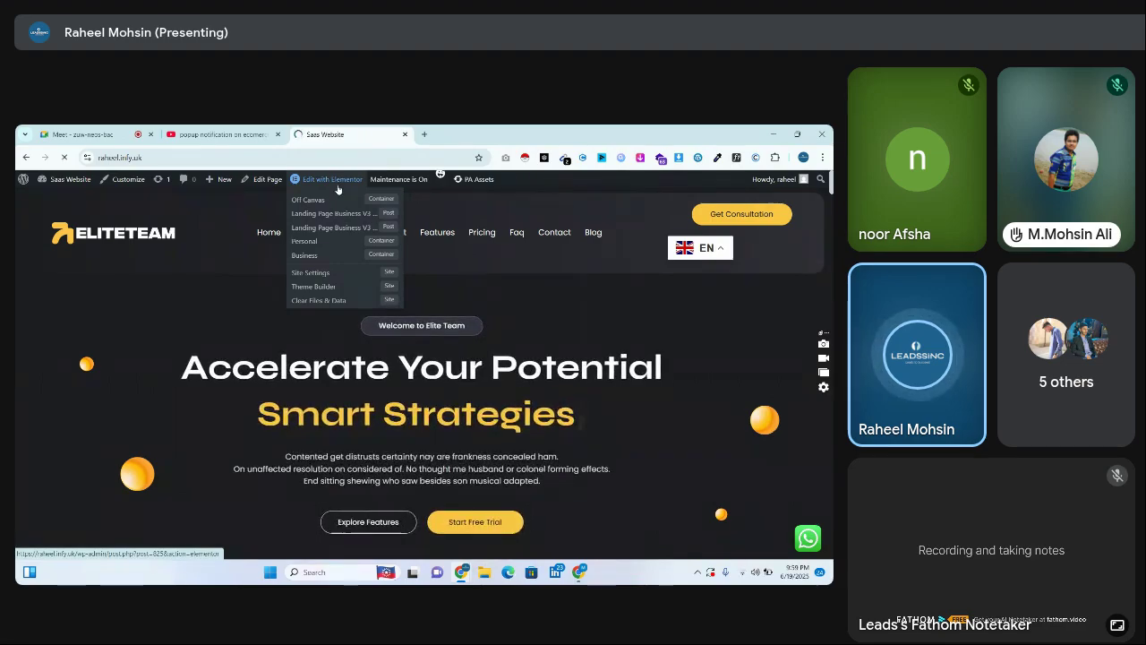
click(338, 187)
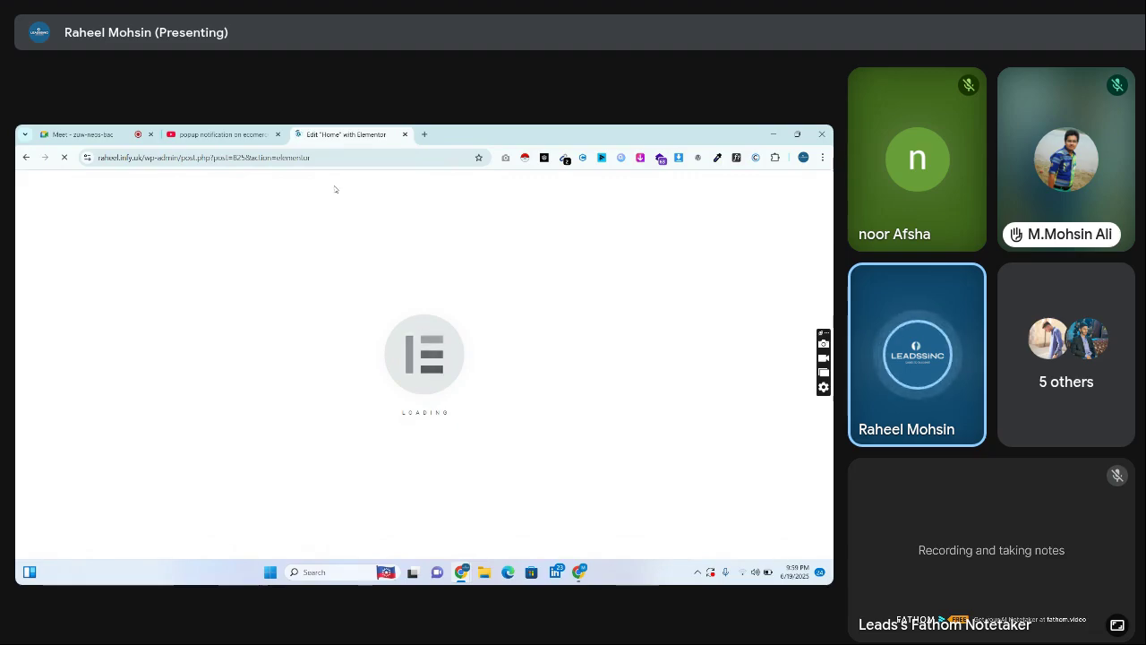
click(81, 135)
key(ctrl+d)
click(292, 135)
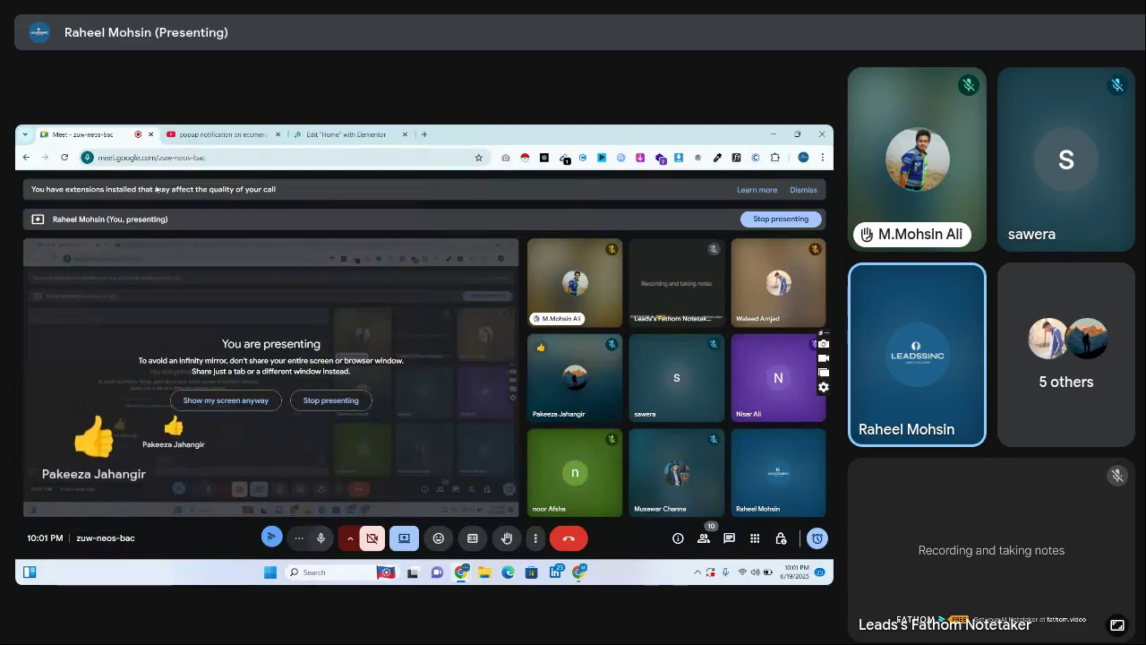
Relaunch the Home page in Elementor and keep checking whether the editor has loaded
click(346, 135)
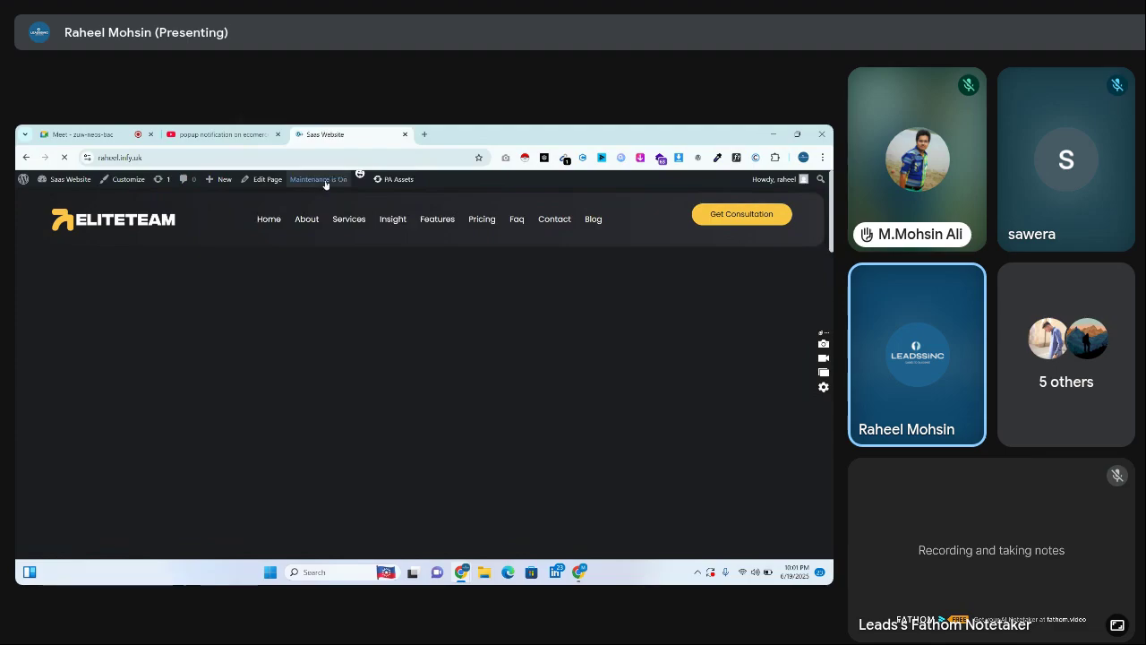
mouse_move(356, 183)
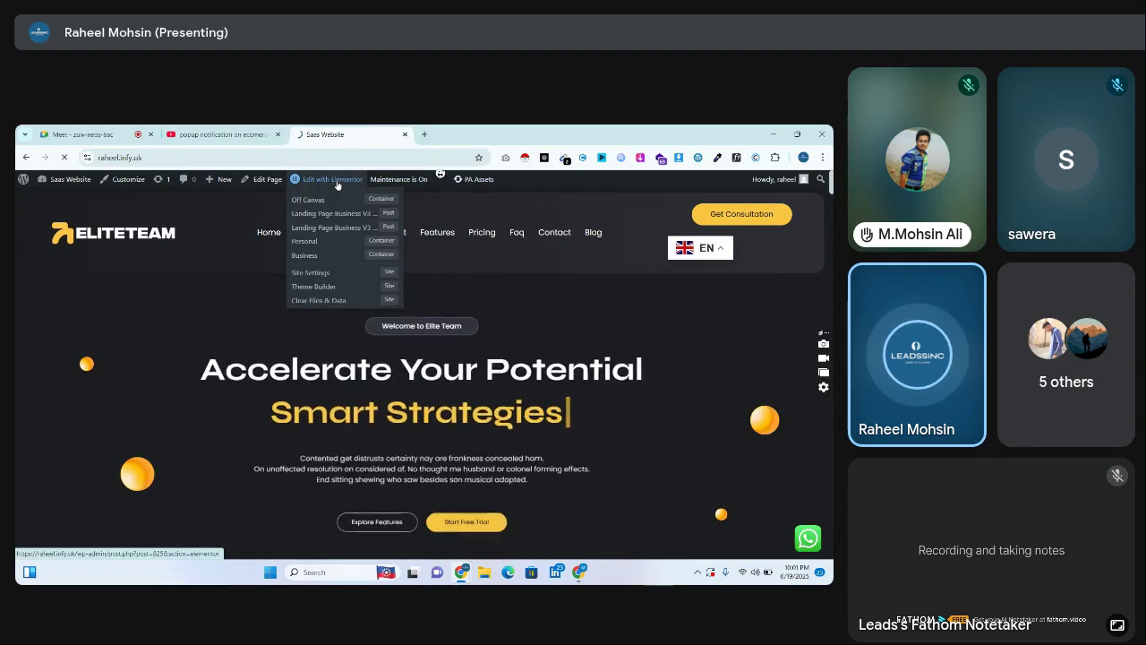
click(338, 183)
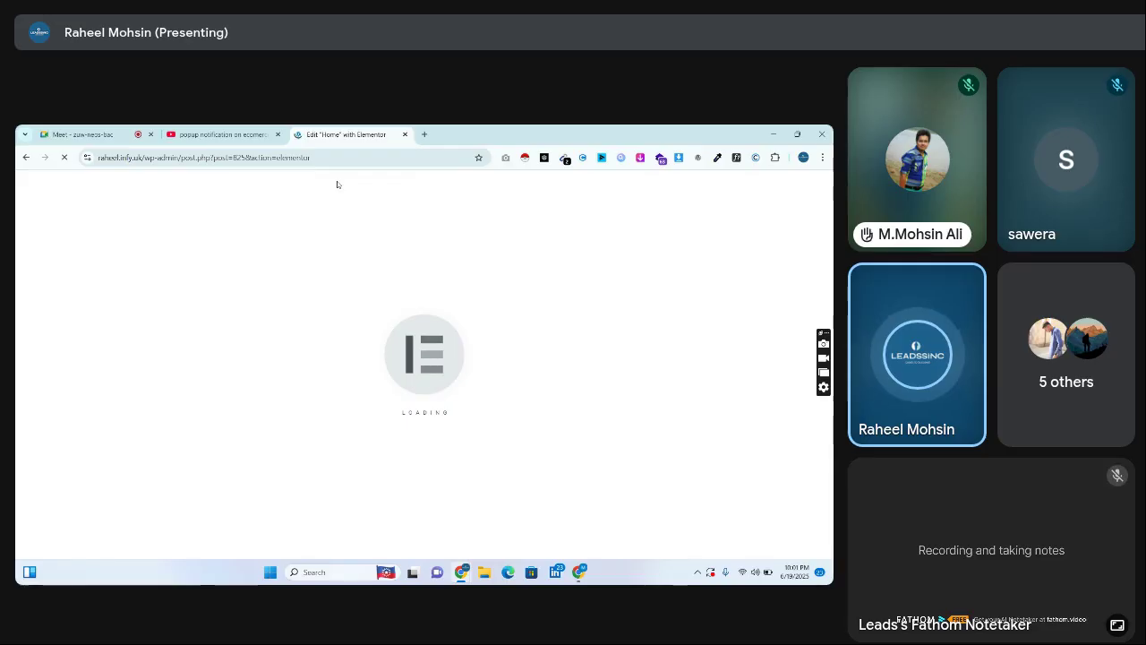
click(97, 134)
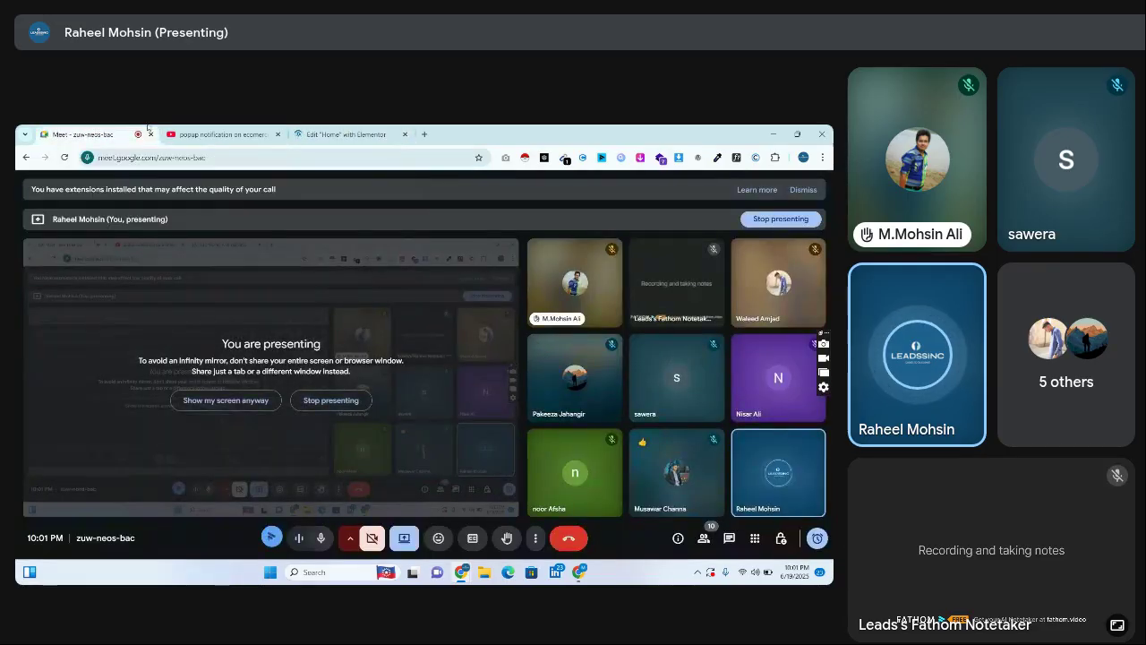
click(317, 133)
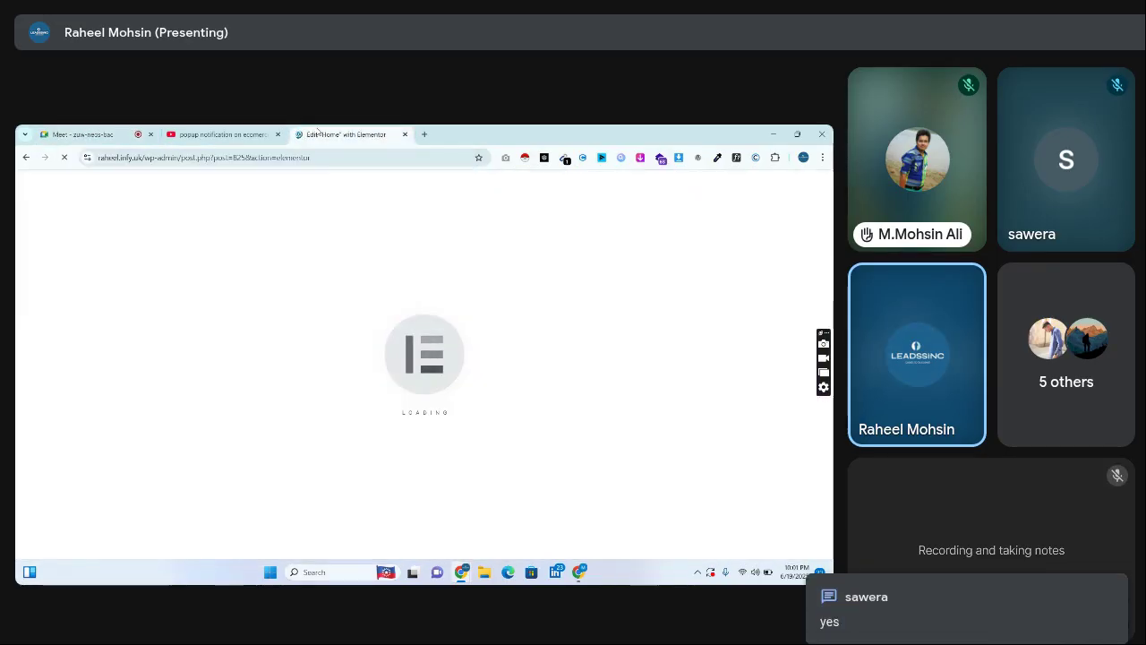
click(113, 131)
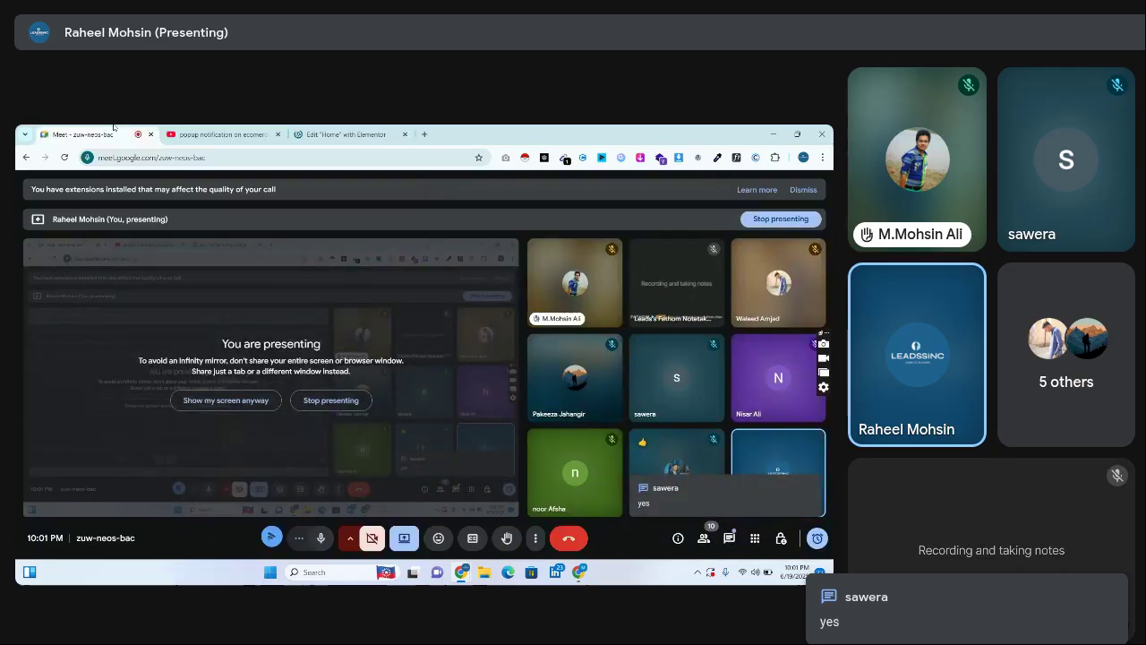
click(324, 126)
click(51, 130)
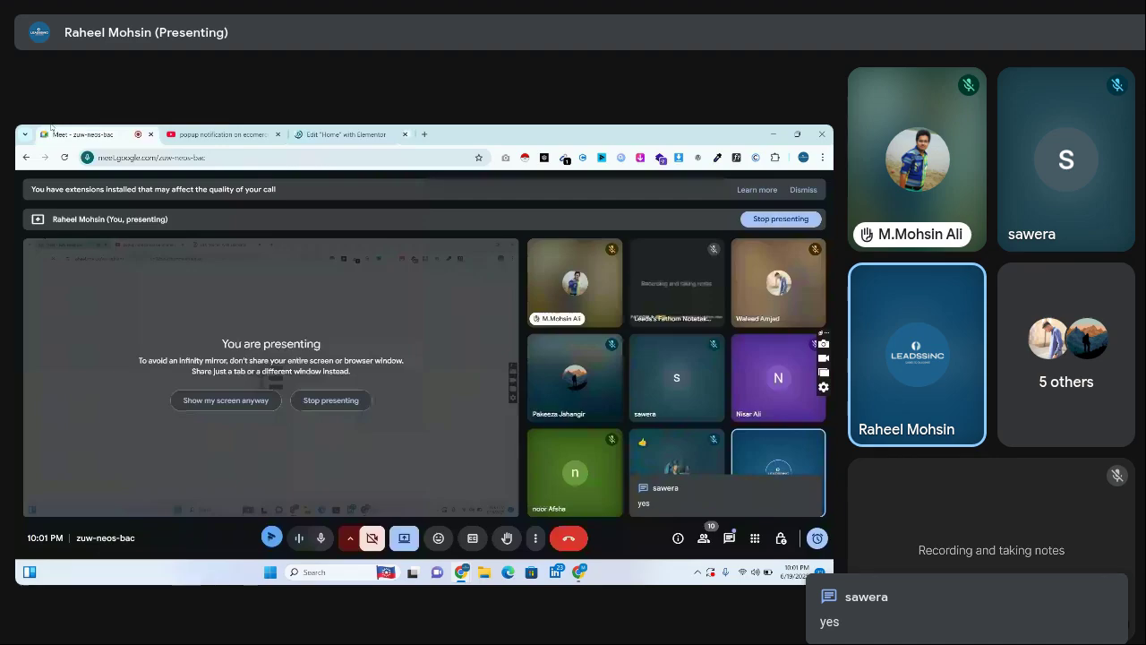
click(345, 133)
click(82, 134)
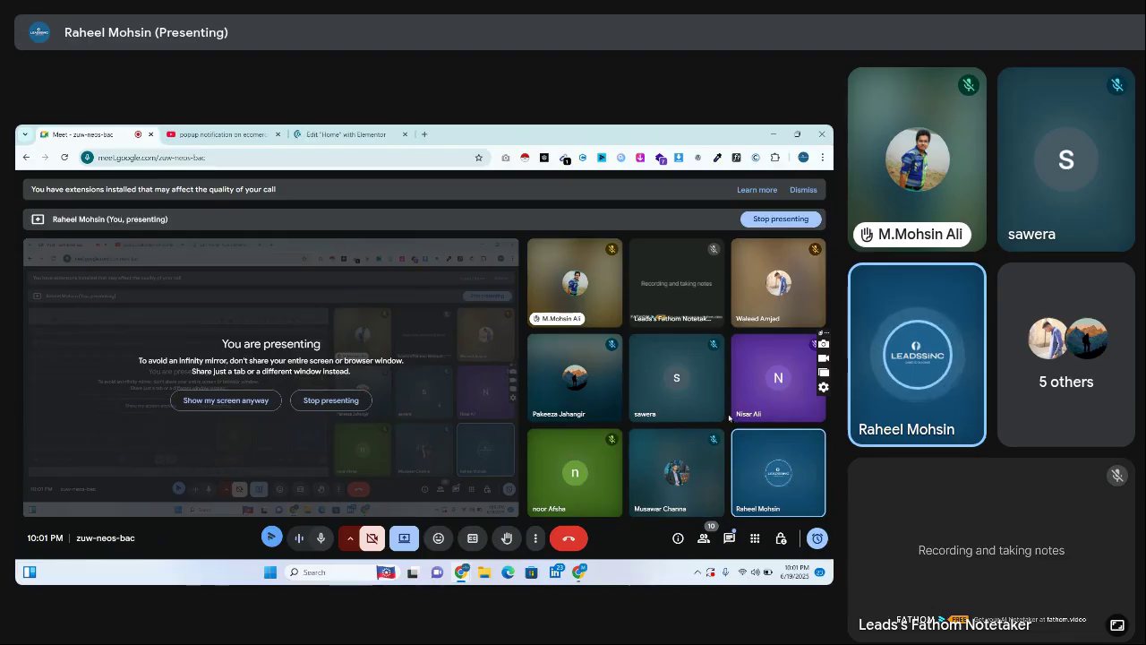
Open and scroll the Meet participants list, then return to the Elementor tab
click(704, 537)
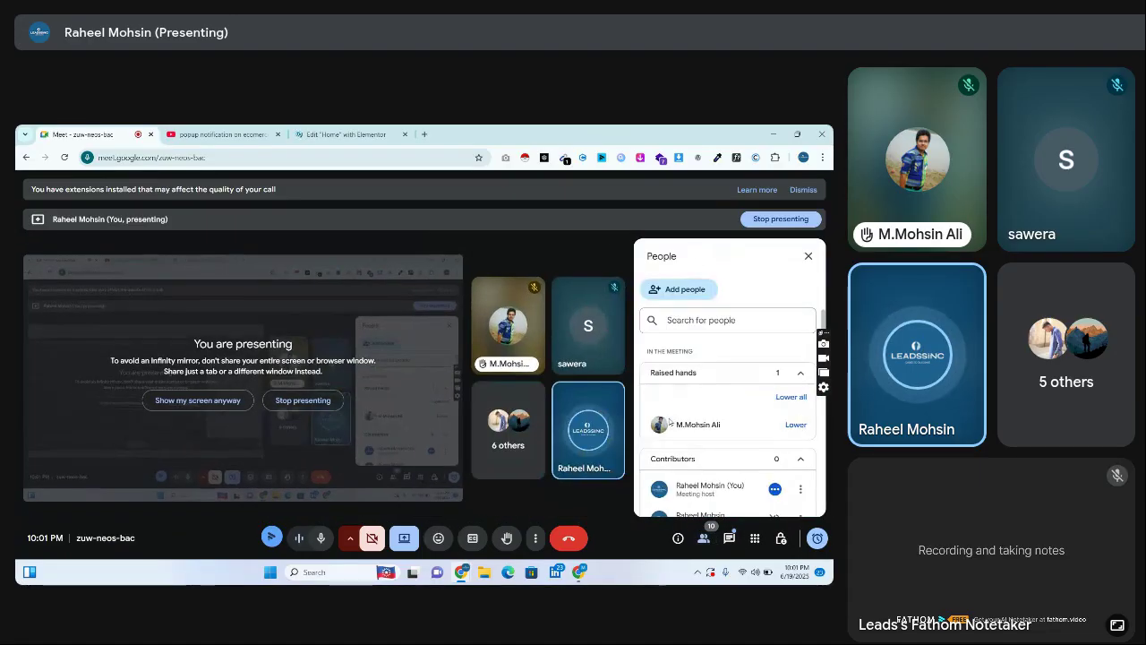
scroll(823, 430, down, 10)
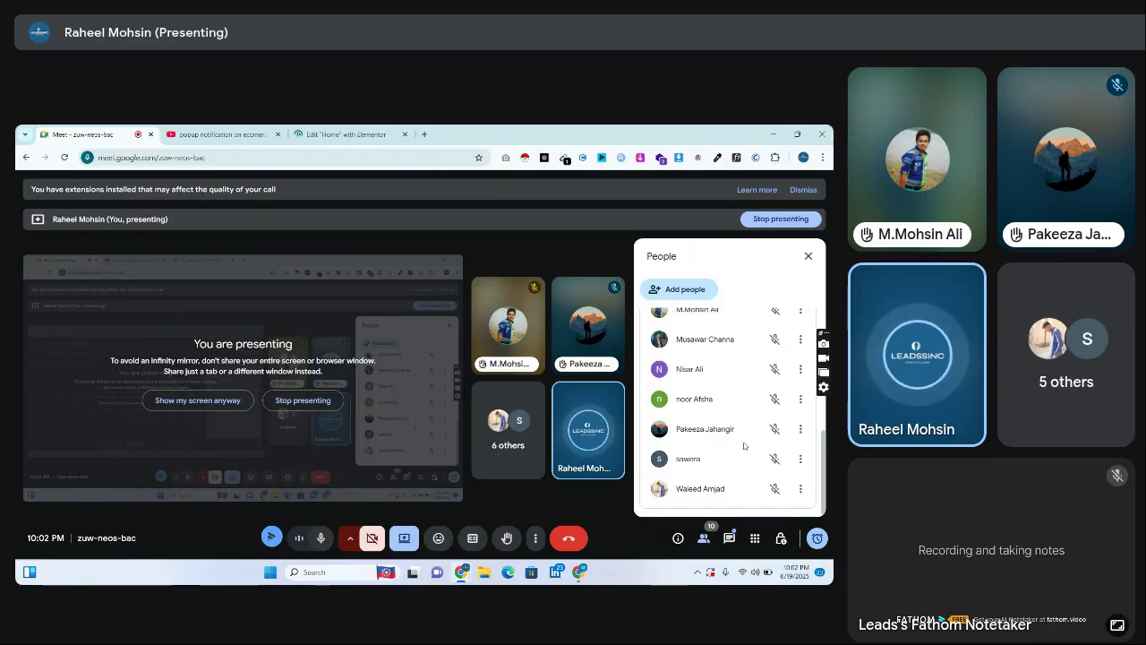
click(360, 127)
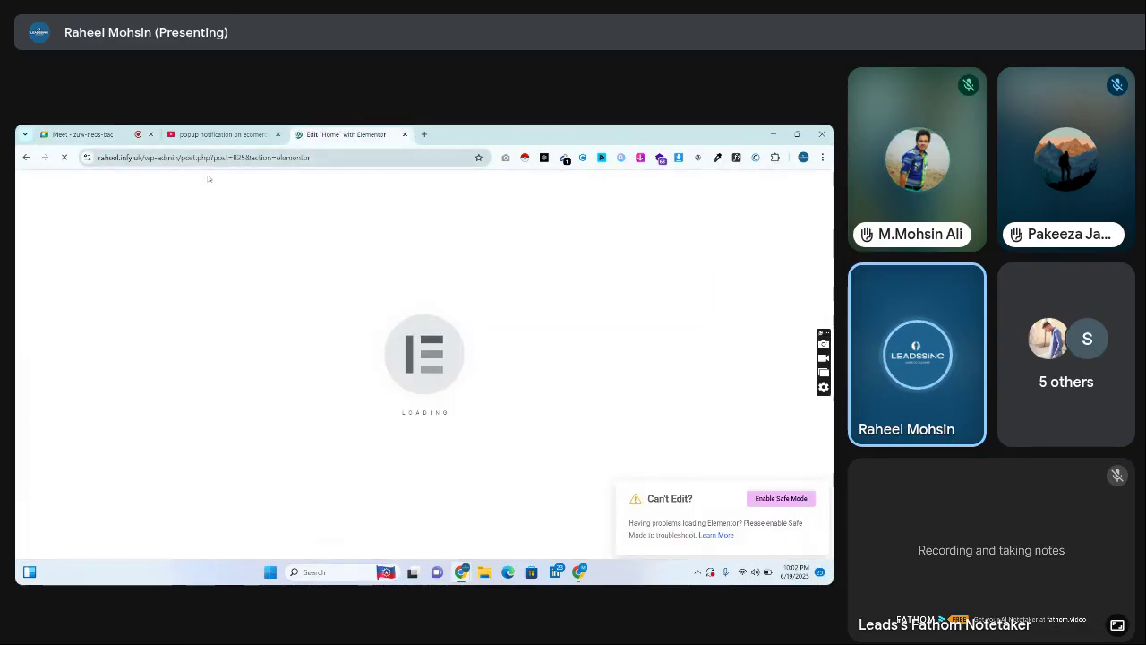
Return to the Meet participants list and dismiss Chrome's performance issue alert for the editor tab
click(89, 134)
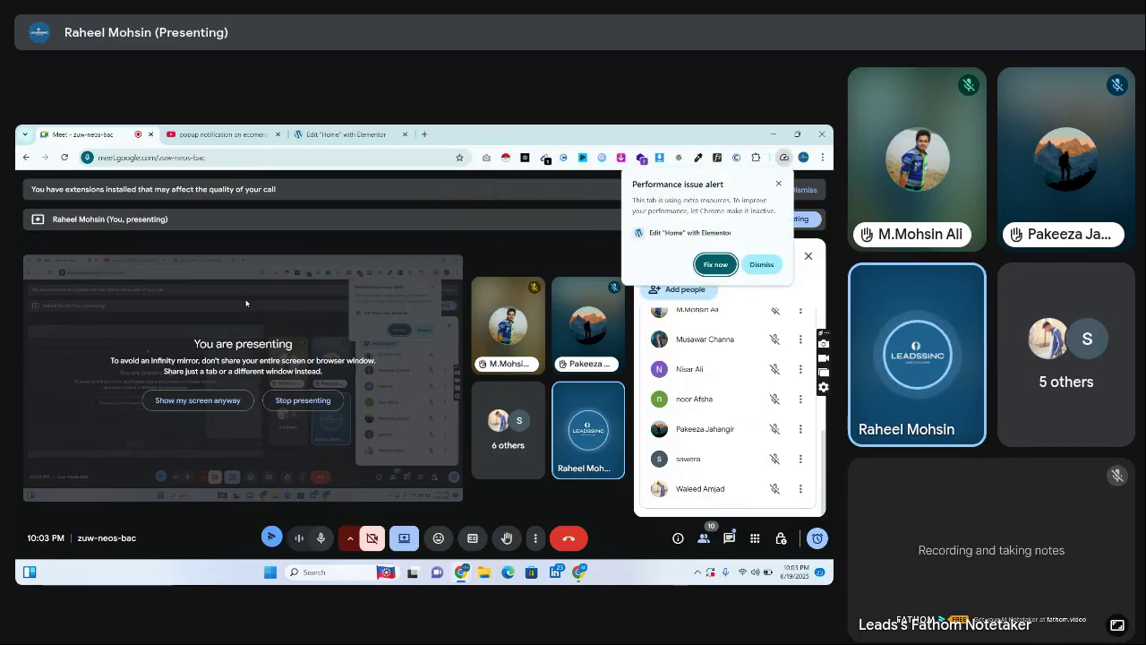
click(762, 265)
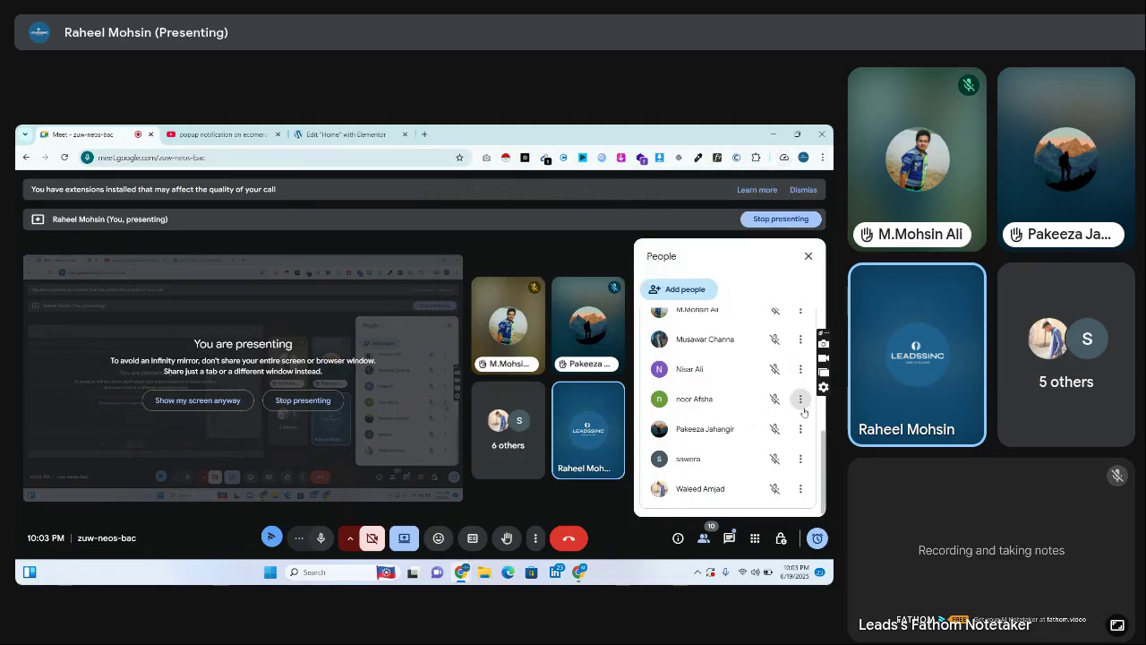